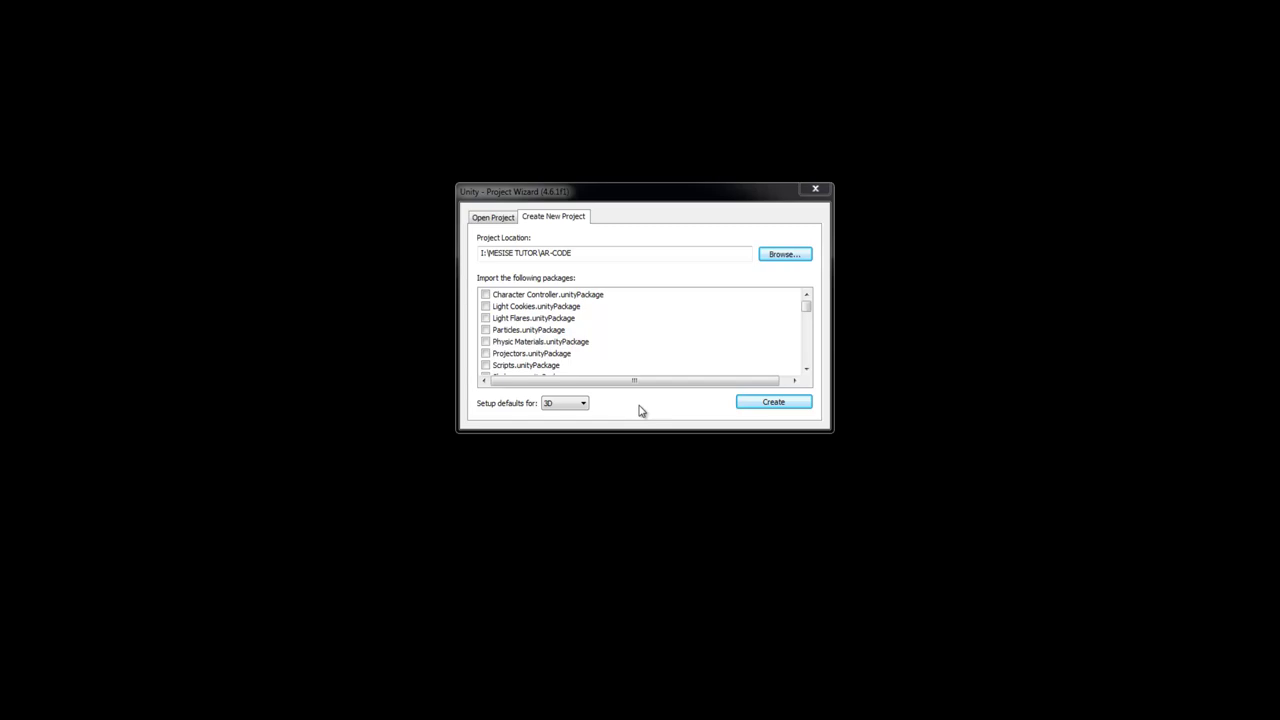
Create a new project named AR-CODE in the MESISE TUTOR folder with 3D defaults and no extra packages
{"action": "left_click", "coordinate": [622, 197]}
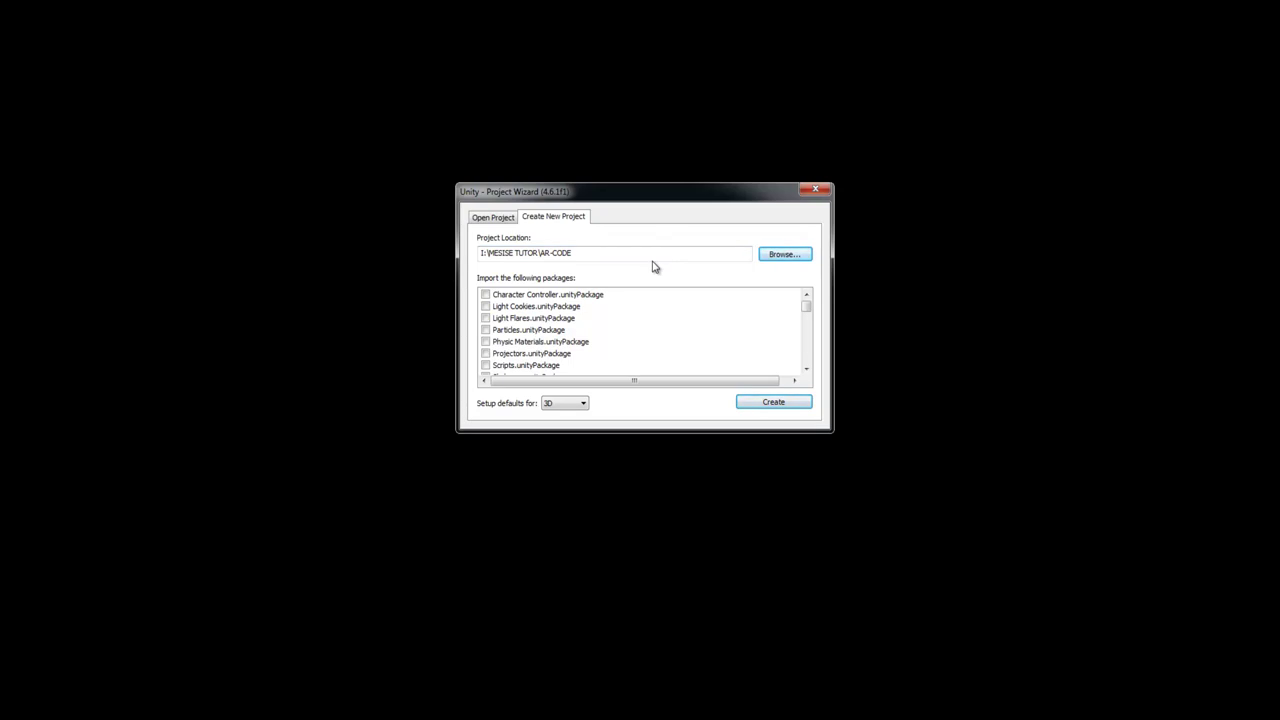
{"action": "left_click_drag", "start_coordinate": [617, 193], "coordinate": [630, 159]}
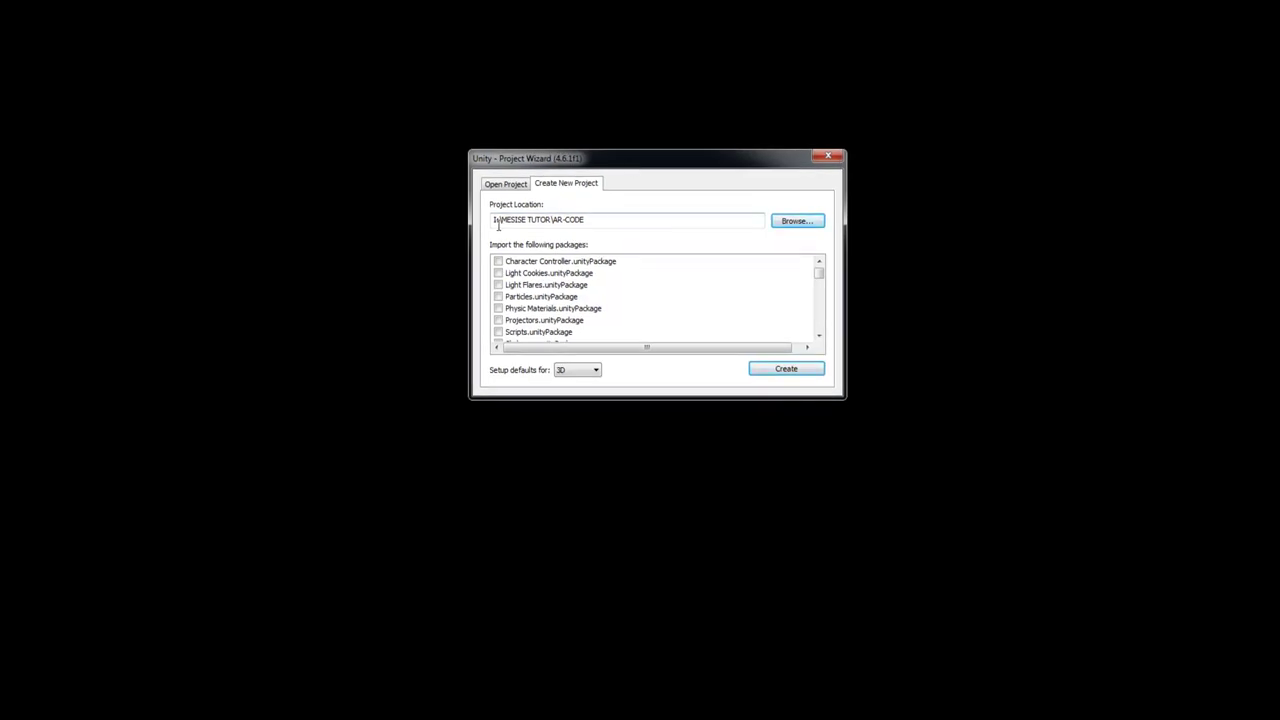
{"action": "left_click", "coordinate": [782, 369]}
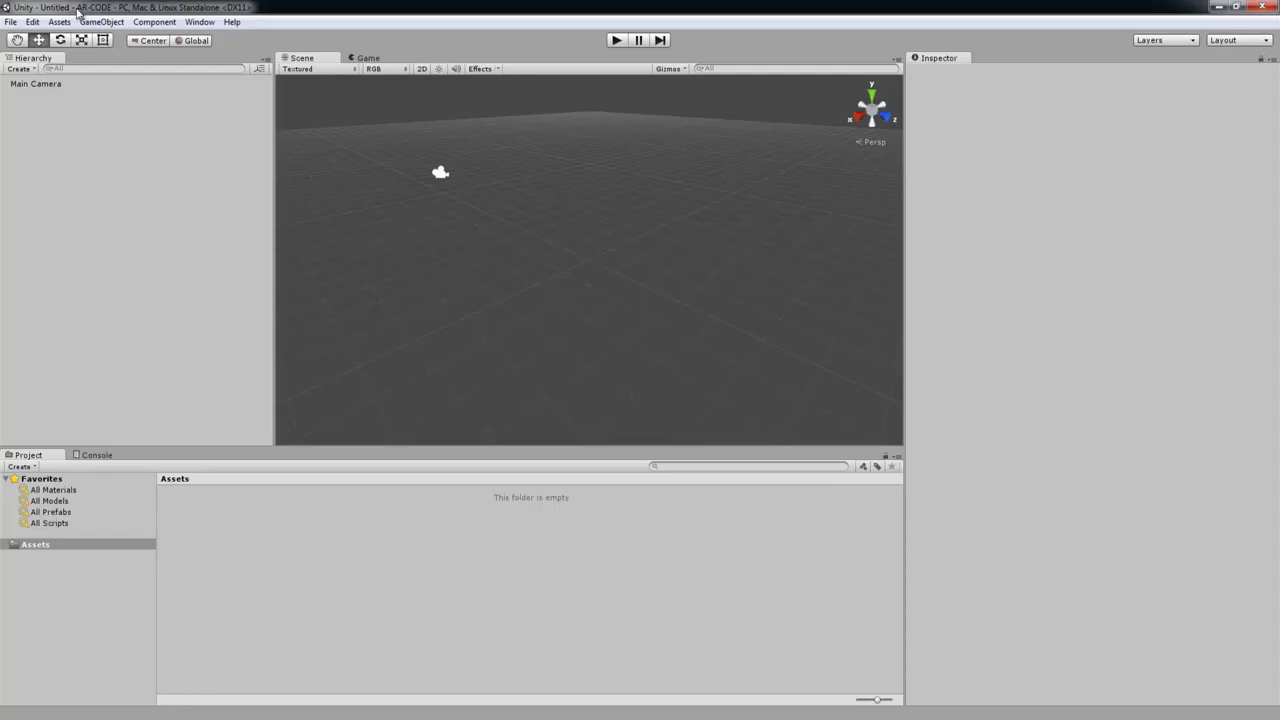
Switch the project's build platform to Android and close the build settings
{"action": "left_click", "coordinate": [10, 22]}
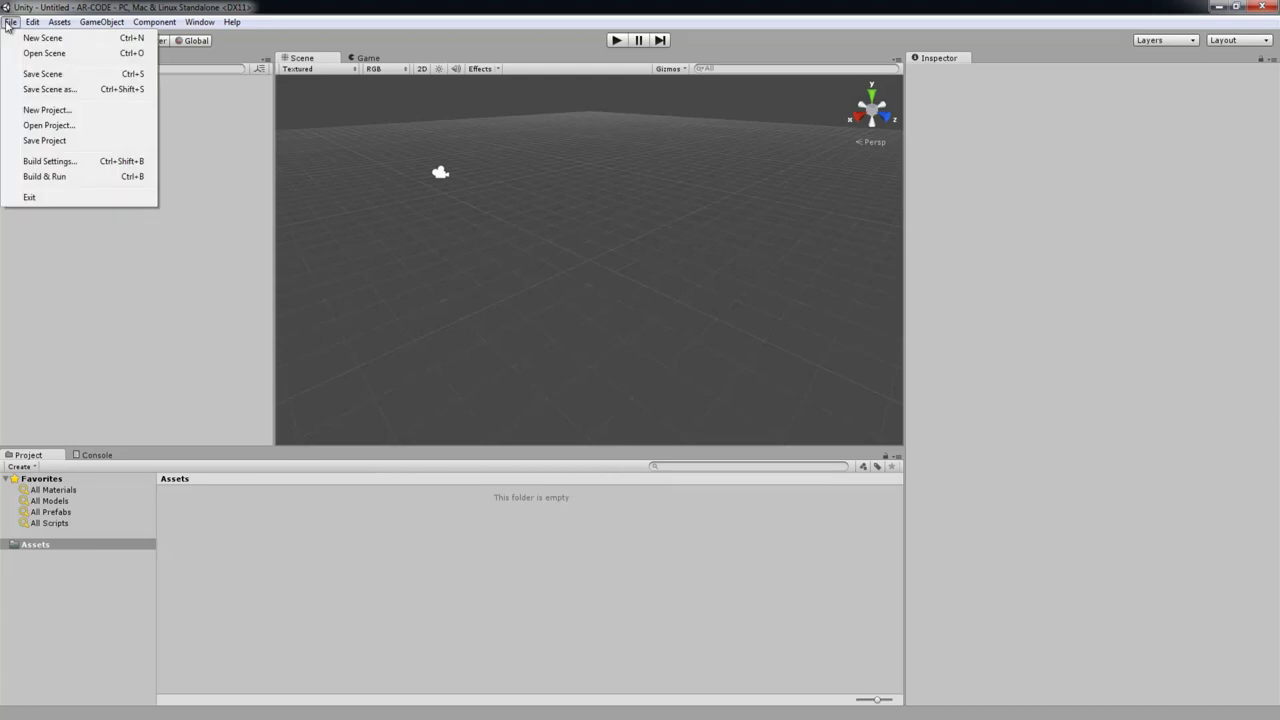
{"action": "left_click", "coordinate": [47, 161]}
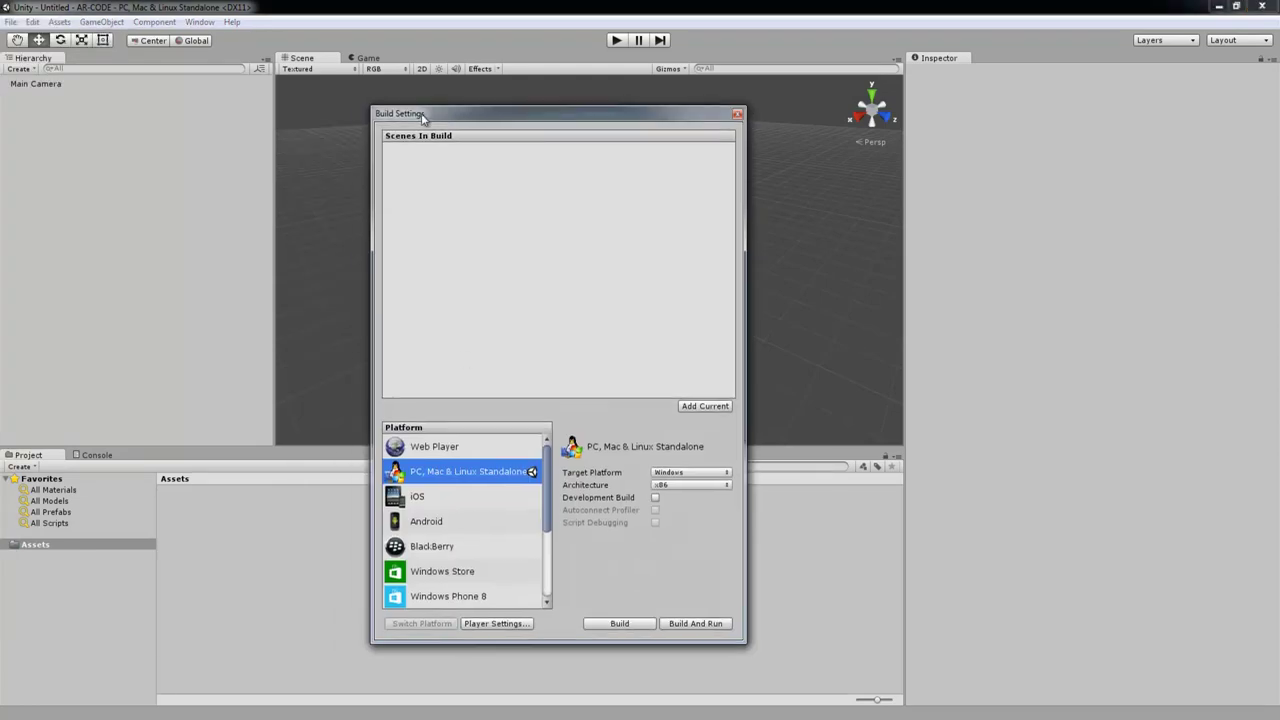
{"action": "left_click", "coordinate": [450, 526]}
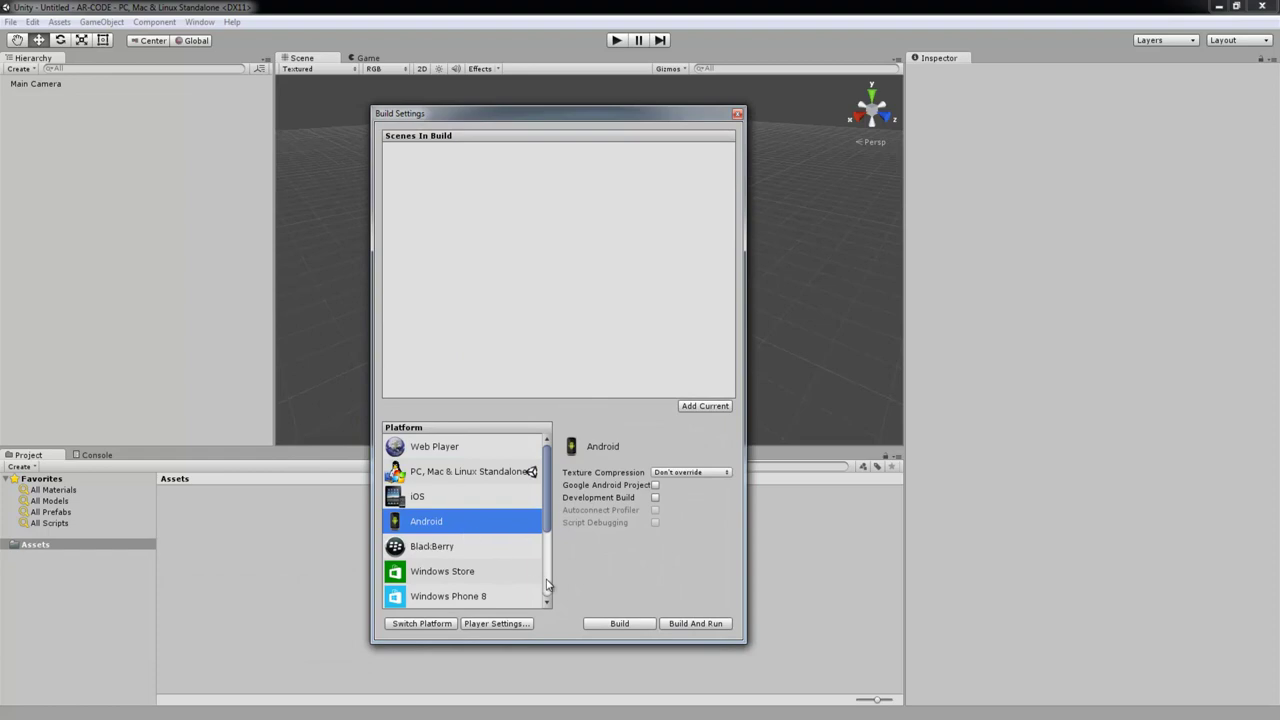
{"action": "left_click", "coordinate": [422, 624]}
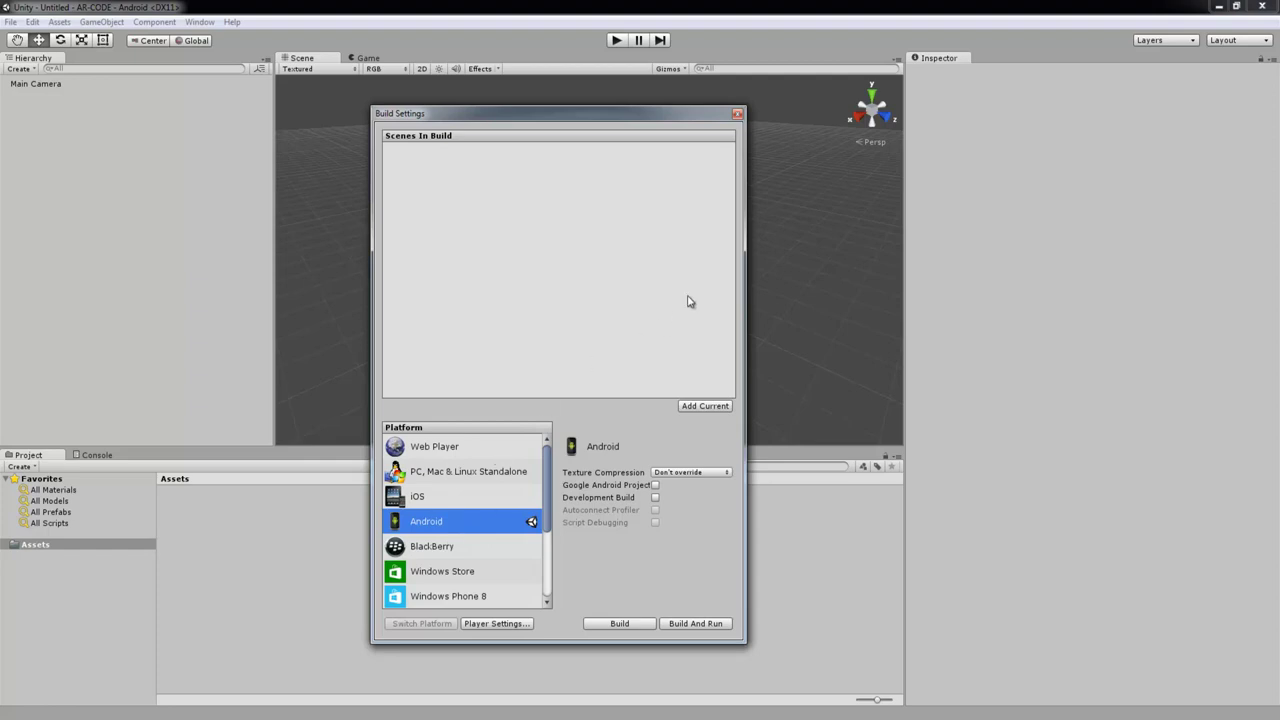
{"action": "left_click", "coordinate": [738, 114]}
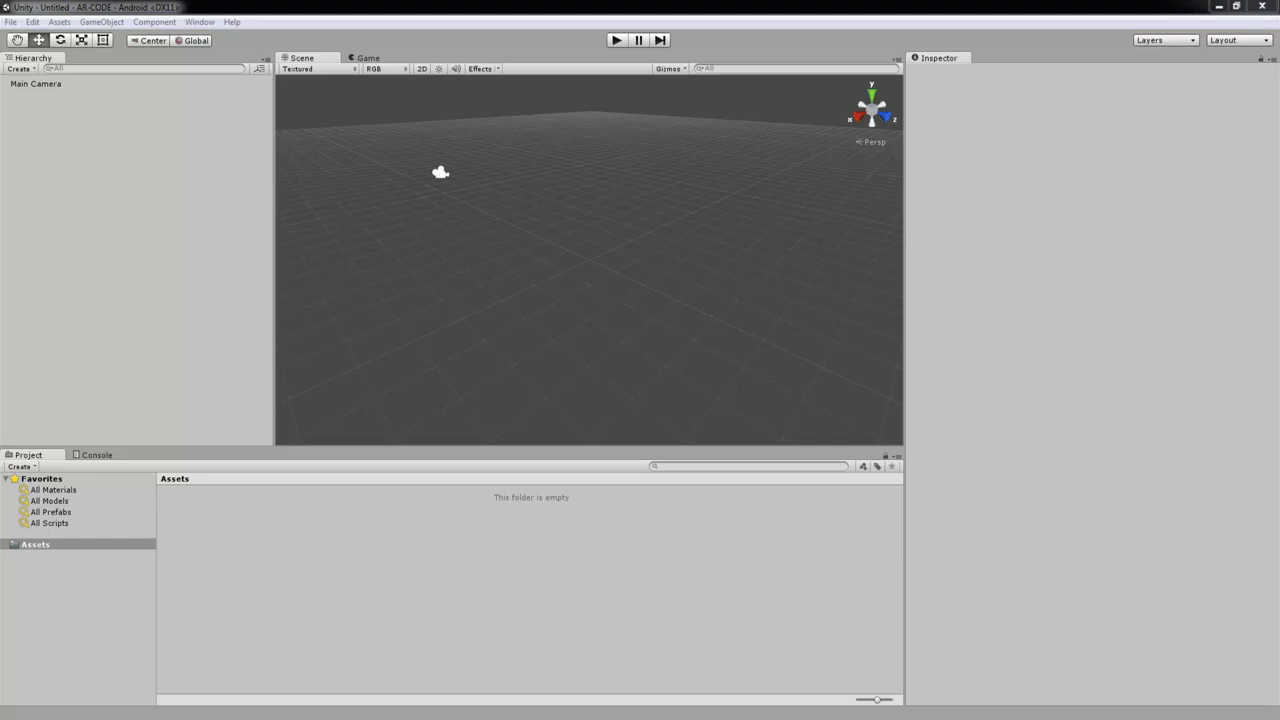
Import all items of the vuforia-unity-mobile-android-ios-4-2-3 package from the 4.0 folder into the project
{"action": "key", "text": "alt+Tab"}
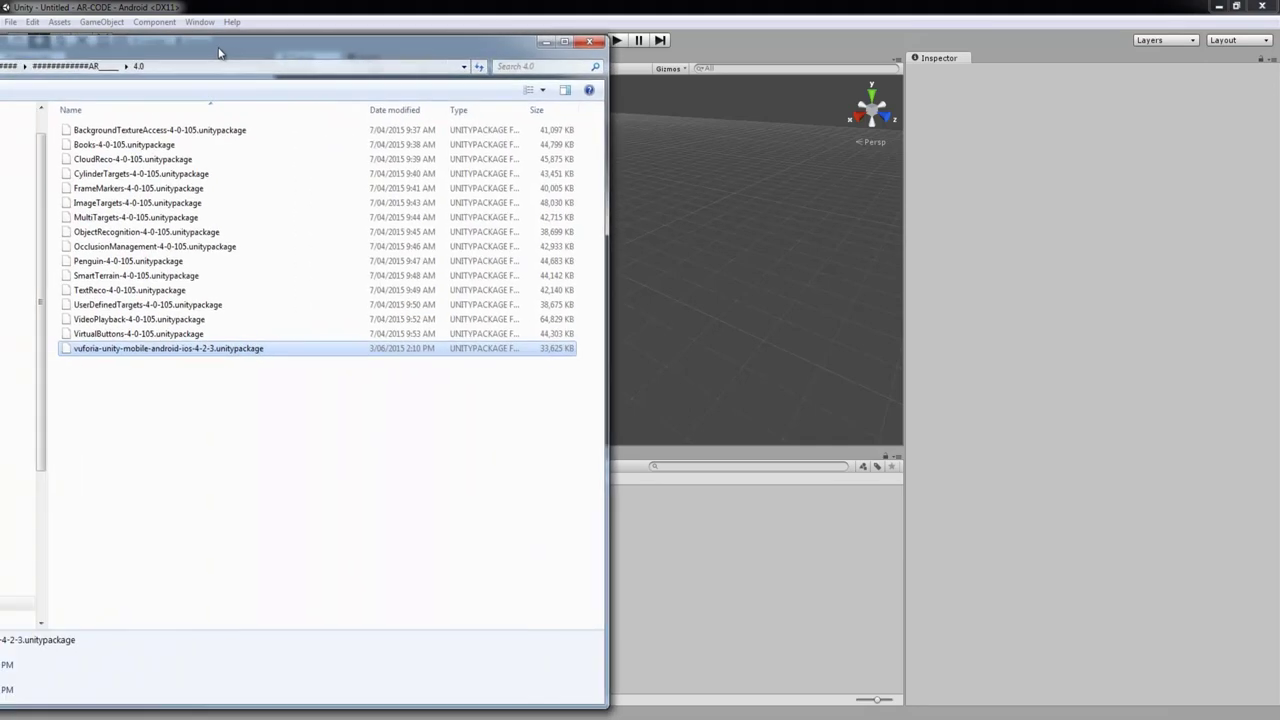
{"action": "right_click", "coordinate": [112, 350]}
{"action": "left_click", "coordinate": [165, 372]}
{"action": "left_click", "coordinate": [738, 506]}
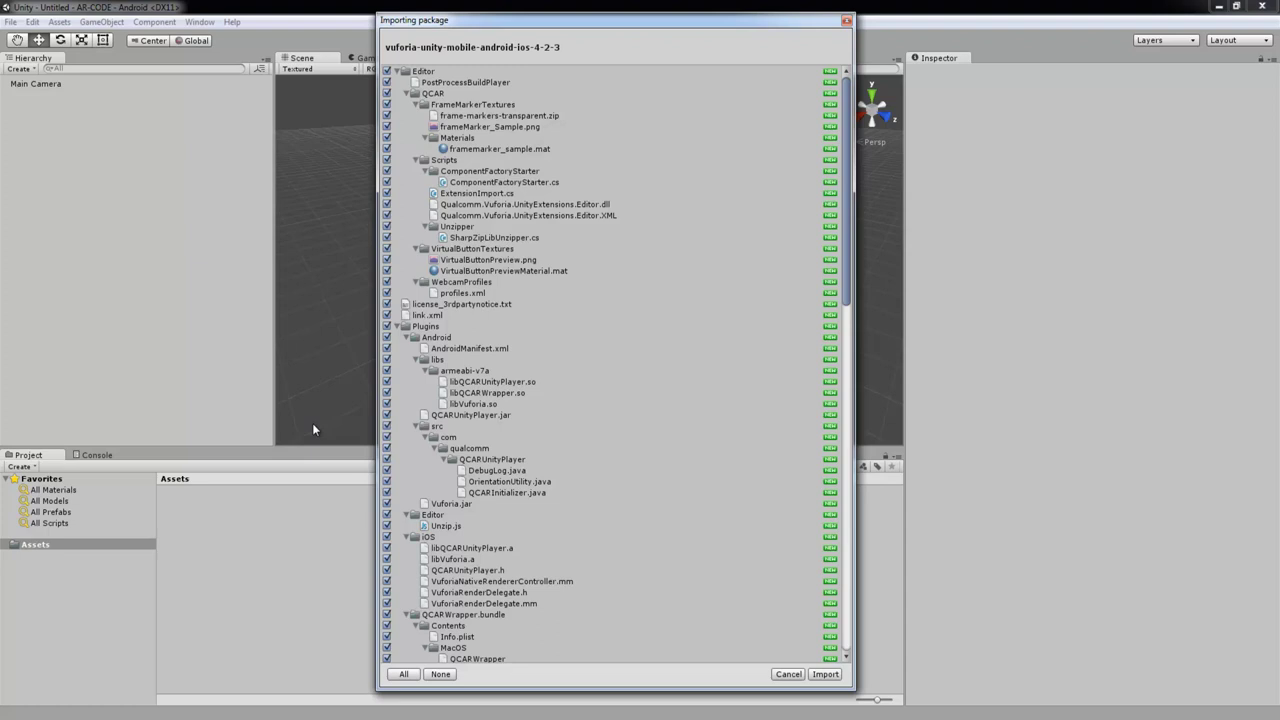
{"action": "left_click", "coordinate": [825, 674]}
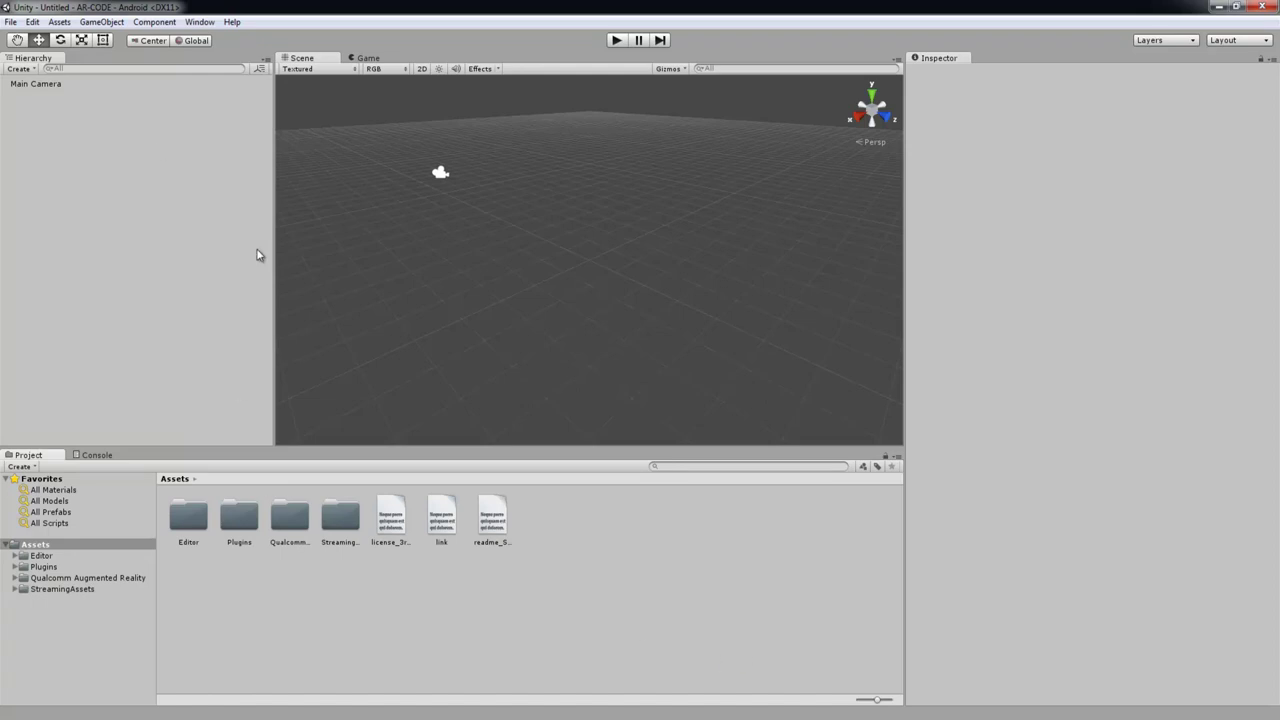
Save the current scene as AR in the project's Assets folder
{"action": "left_click", "coordinate": [39, 83]}
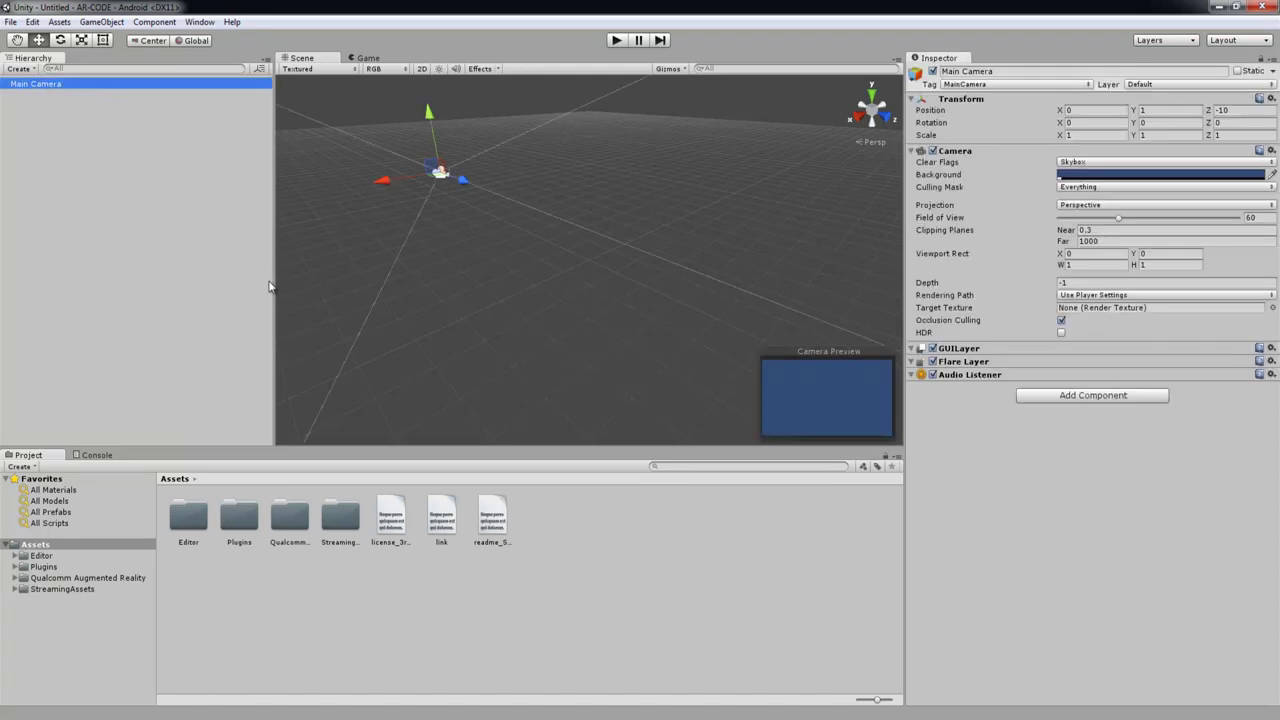
{"action": "left_click", "coordinate": [467, 320]}
{"action": "key", "text": "ctrl+s"}
{"action": "type", "text": "AR"}
{"action": "left_click", "coordinate": [466, 585]}
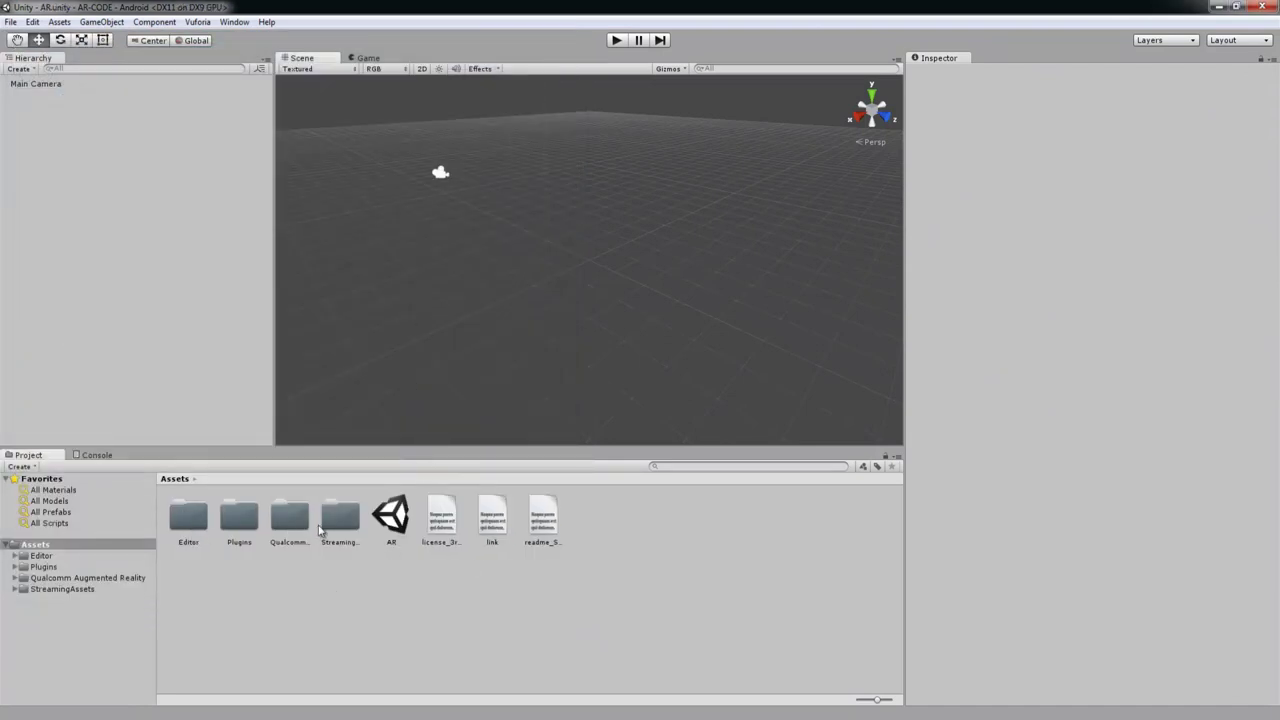
Add the ImageTarget prefab from Qualcomm Augmented Reality's Prefabs folder to the scene hierarchy
{"action": "left_click", "coordinate": [14, 578]}
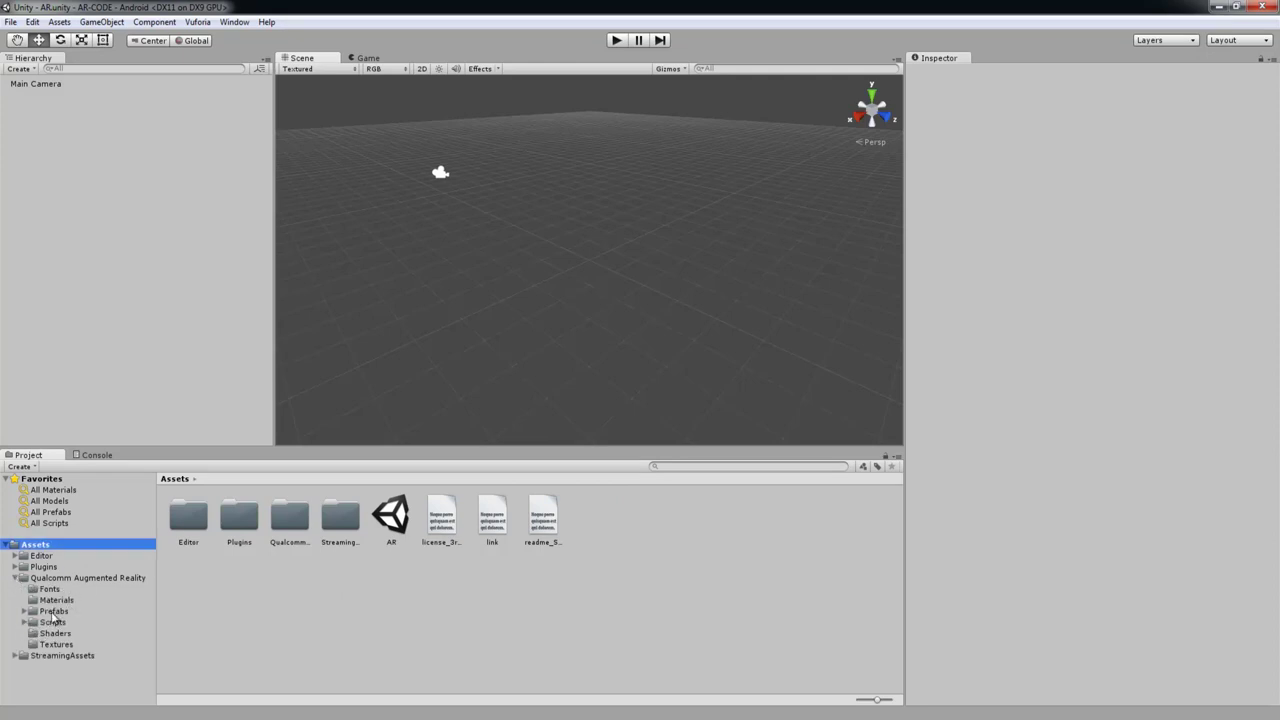
{"action": "left_click", "coordinate": [53, 611]}
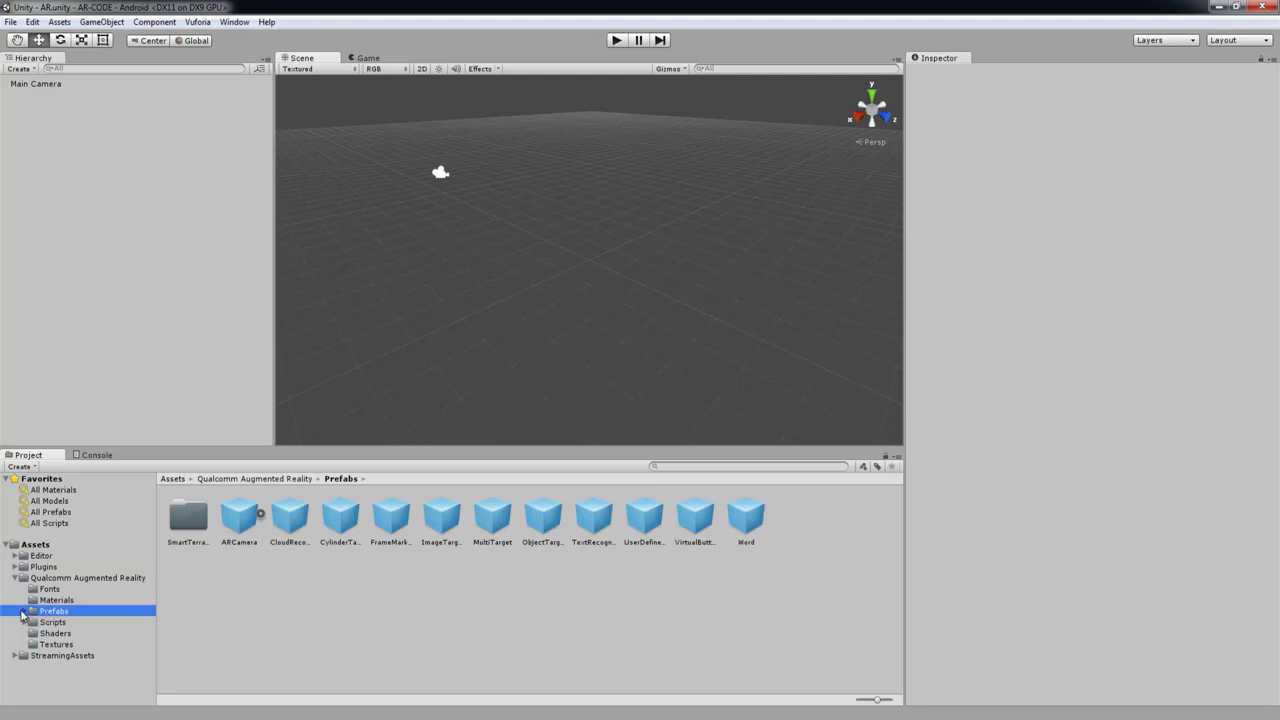
{"action": "left_click", "coordinate": [23, 611]}
{"action": "left_click", "coordinate": [24, 611]}
{"action": "left_click_drag", "start_coordinate": [441, 520], "coordinate": [200, 298]}
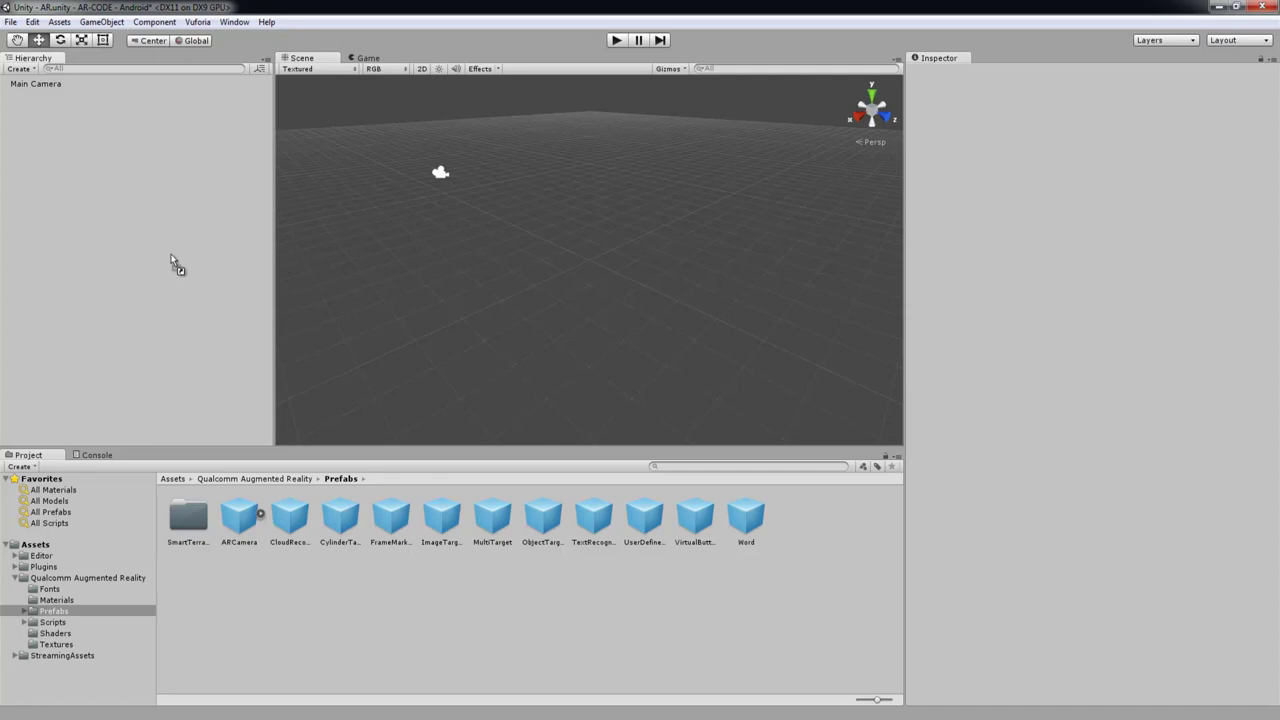
{"action": "left_click_drag", "start_coordinate": [168, 267], "coordinate": [168, 267]}
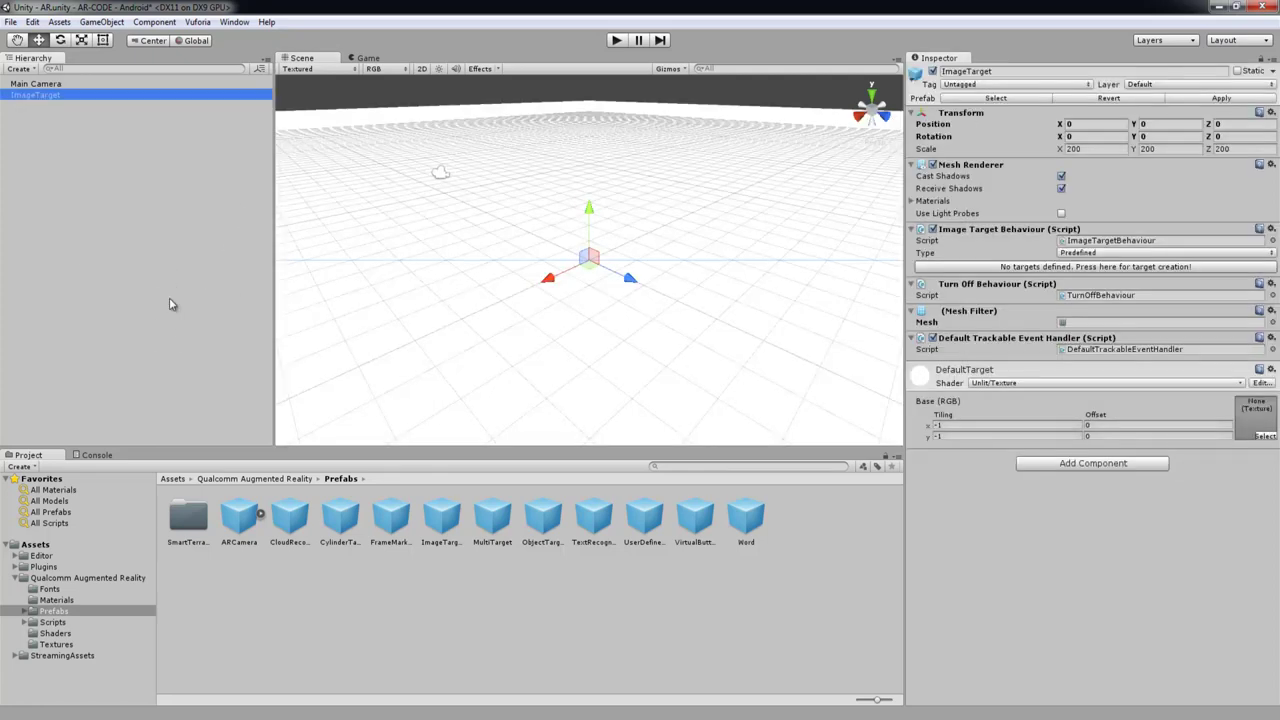
Add the ARCamera prefab to the scene hierarchy and delete the Main Camera
{"action": "left_click", "coordinate": [383, 603]}
{"action": "left_click_drag", "start_coordinate": [252, 535], "coordinate": [100, 240]}
{"action": "left_click", "coordinate": [38, 84]}
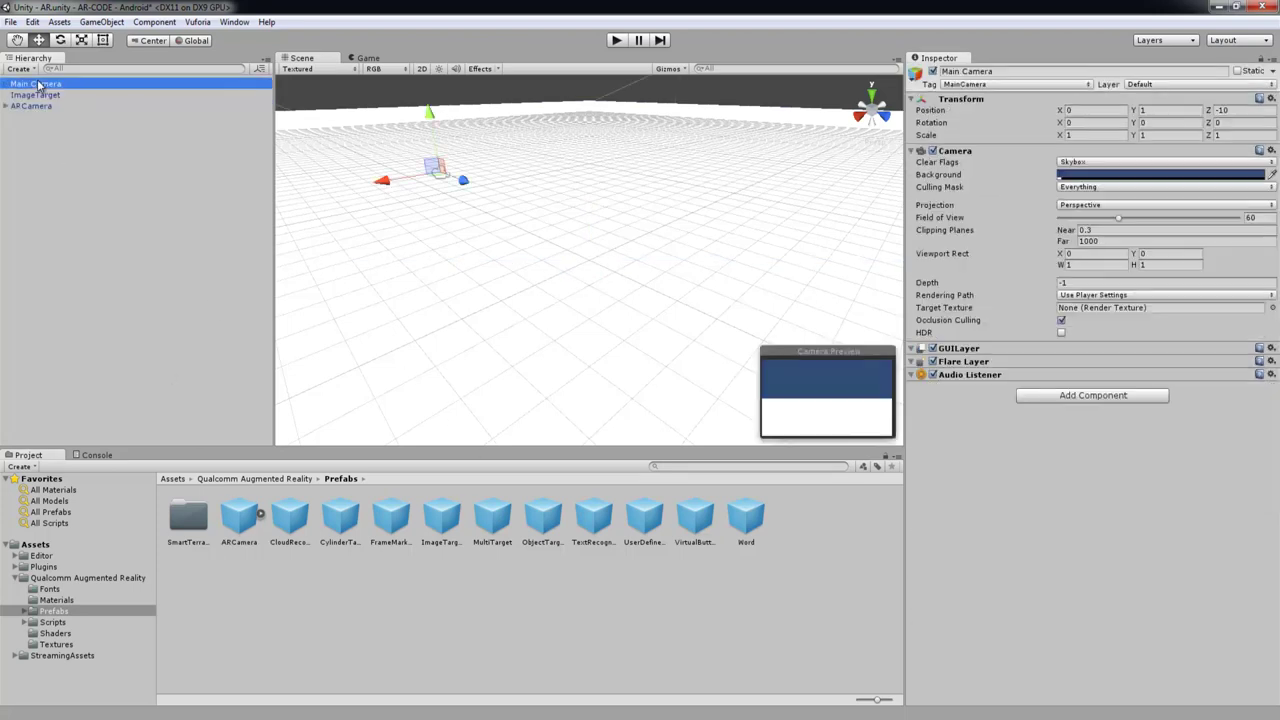
{"action": "key", "text": "Delete"}
Copy the TEST license key from the Vuforia License Manager in the browser and paste it into ARCamera's App License Key
{"action": "left_click", "coordinate": [40, 95]}
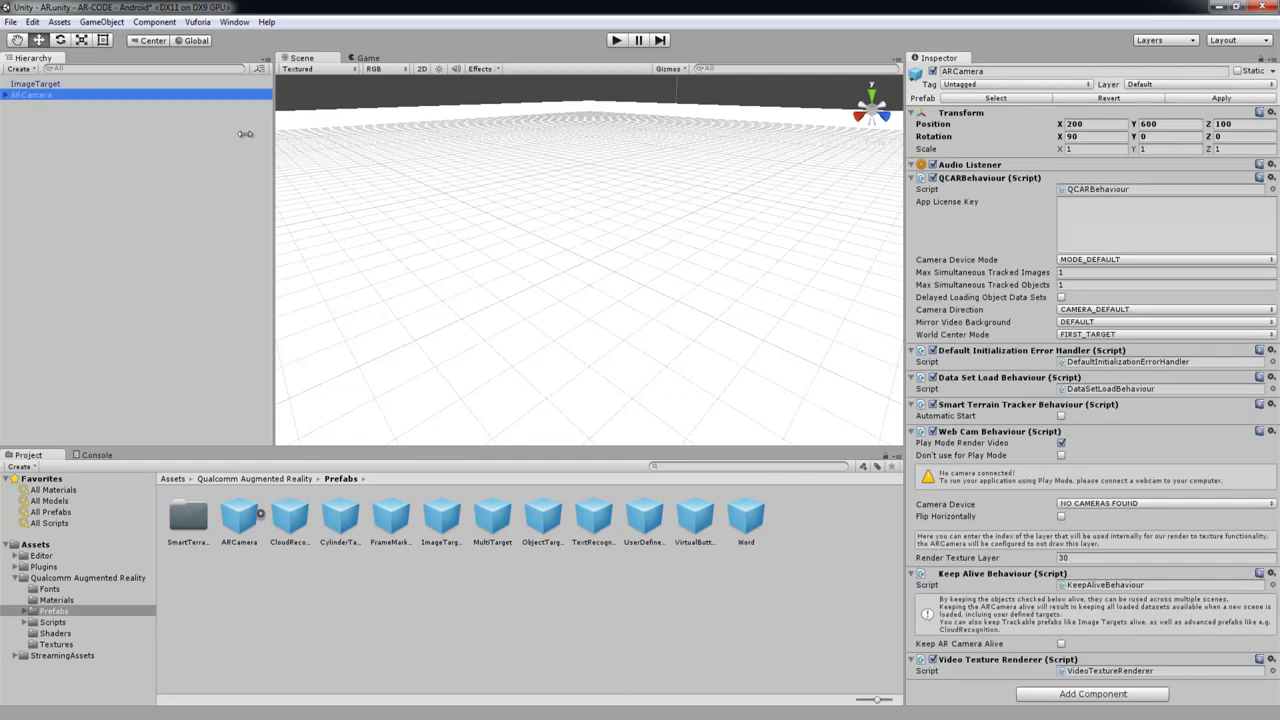
{"action": "mouse_move", "coordinate": [608, 262]}
{"action": "left_mouse_down", "text": "alt"}
{"action": "mouse_move", "coordinate": [680, 263]}
{"action": "mouse_move", "coordinate": [651, 263]}
{"action": "mouse_move", "coordinate": [736, 319]}
{"action": "mouse_move", "coordinate": [524, 296]}
{"action": "mouse_move", "coordinate": [660, 297]}
{"action": "mouse_move", "coordinate": [596, 251]}
{"action": "left_mouse_up", "text": "alt"}
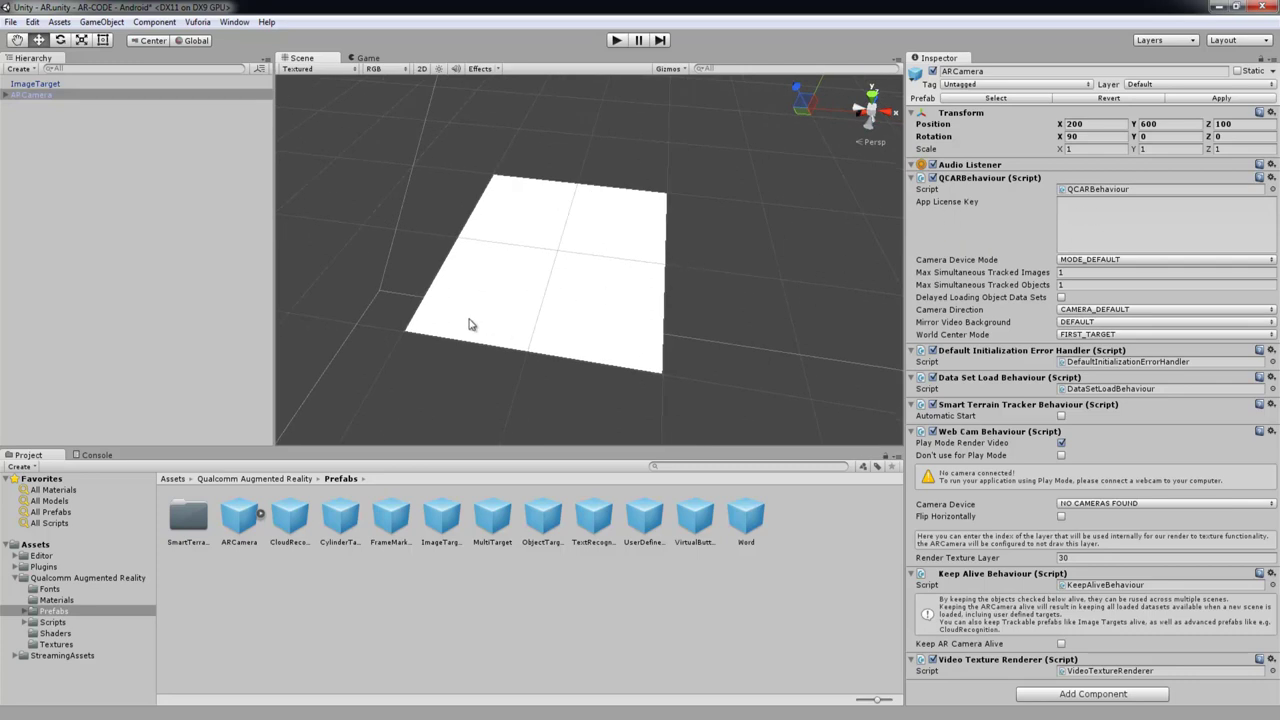
{"action": "key", "text": "alt+Tab"}
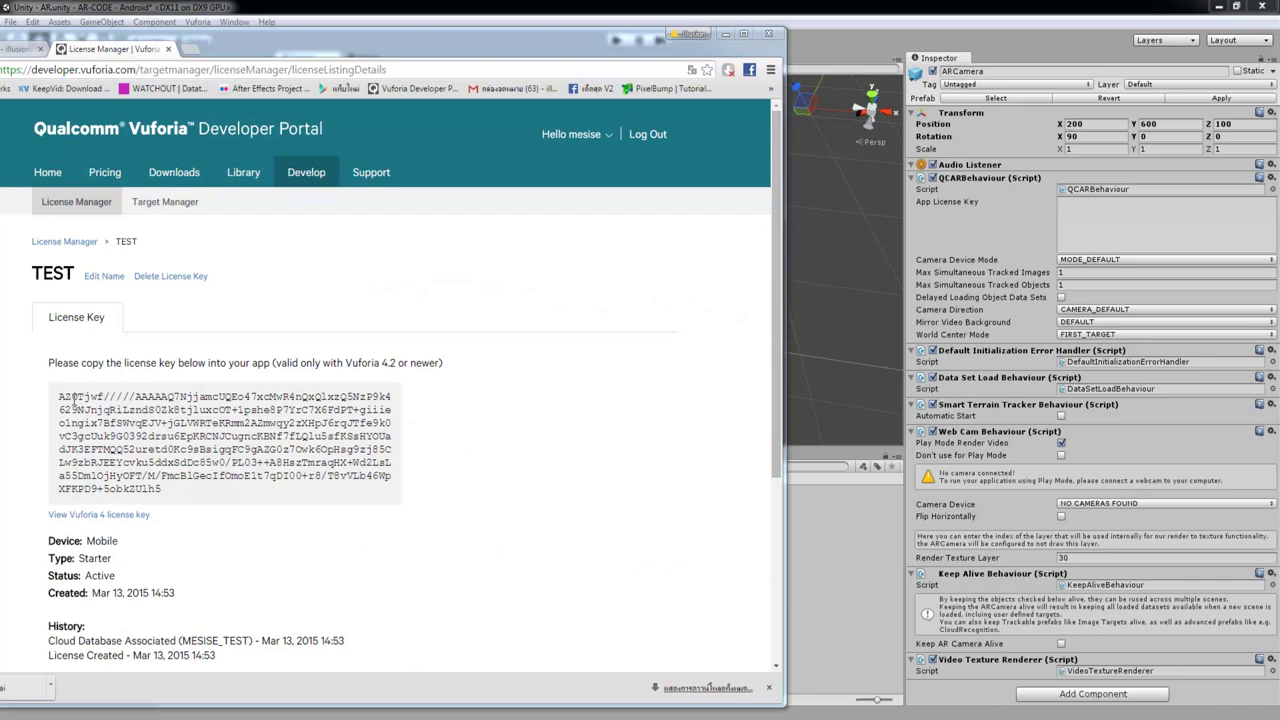
{"action": "left_click_drag", "start_coordinate": [60, 397], "coordinate": [172, 491]}
{"action": "right_click", "coordinate": [162, 445]}
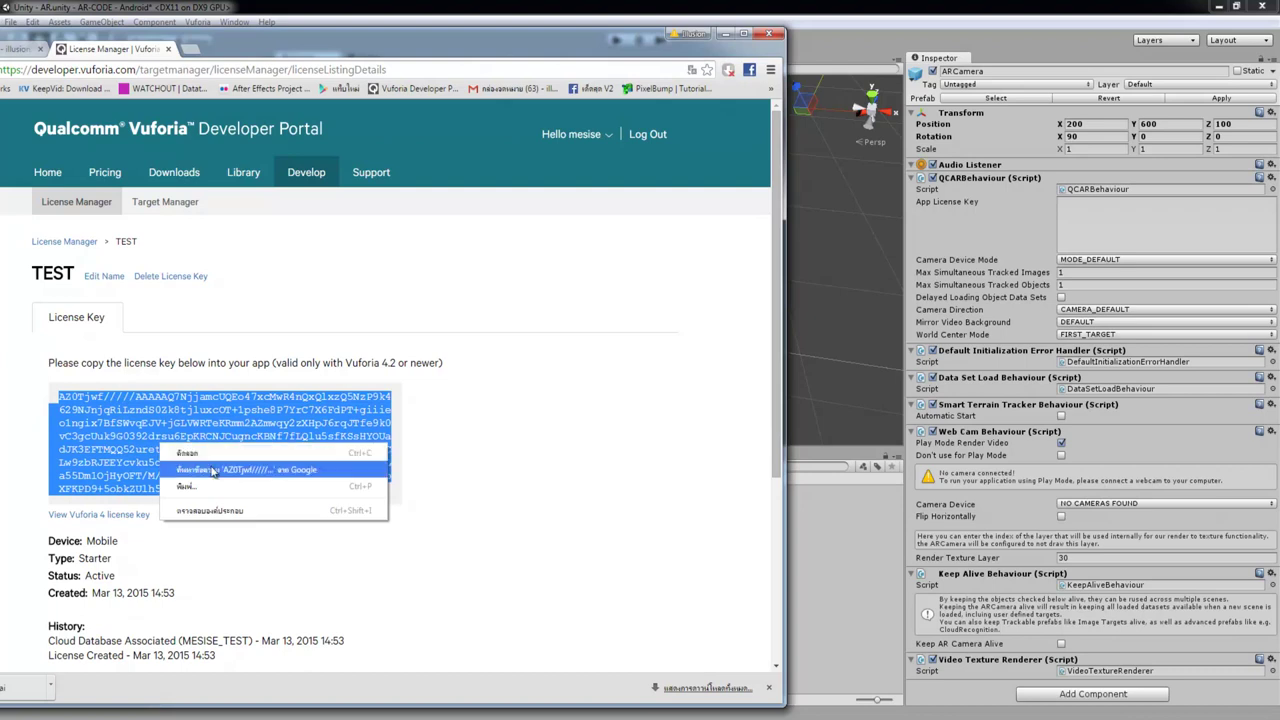
{"action": "left_click", "coordinate": [208, 457]}
{"action": "left_click", "coordinate": [1045, 250]}
{"action": "right_click", "coordinate": [1106, 213]}
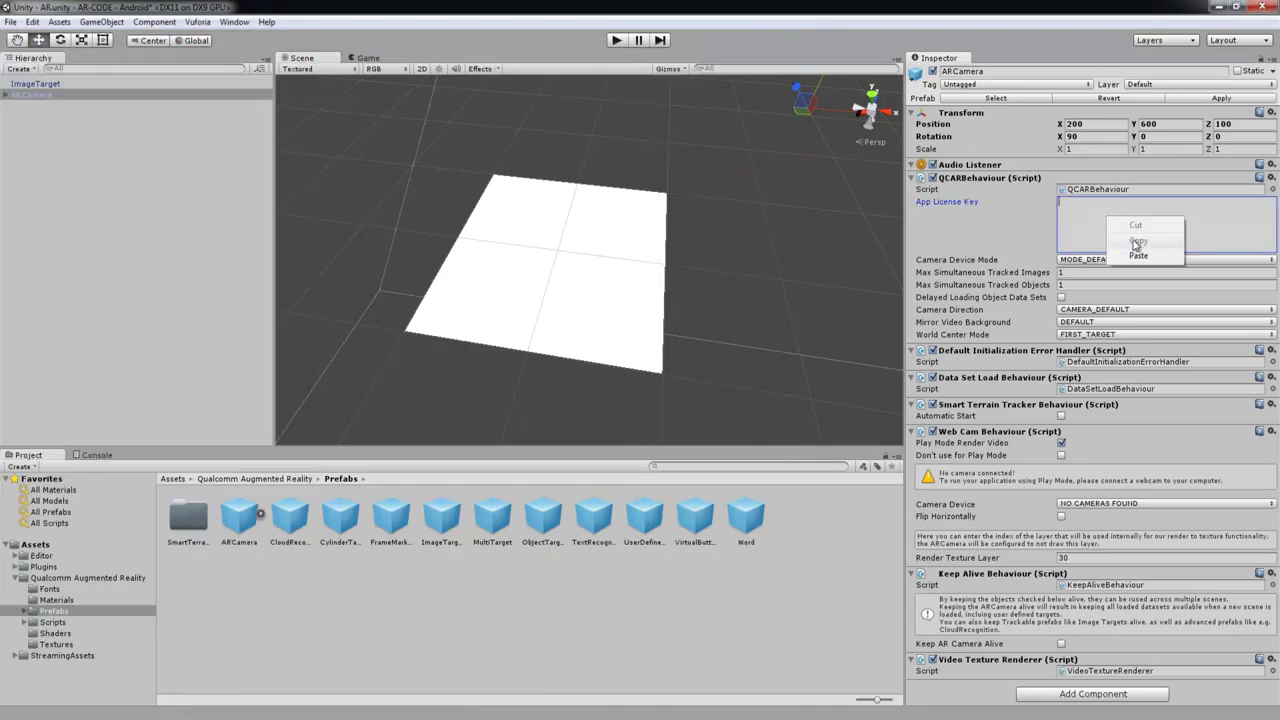
{"action": "left_click", "coordinate": [1140, 257]}
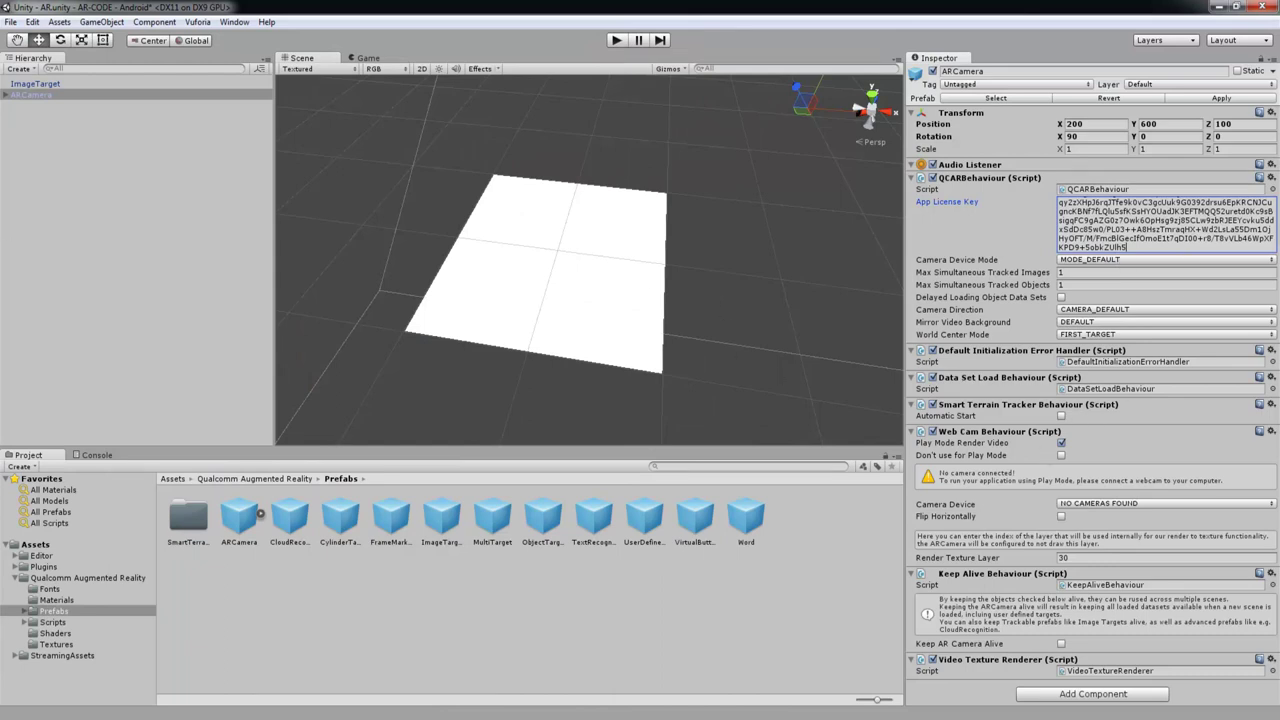
In the browser's Vuforia Target Manager, download all targets of the MESISE_TEST database as a Unity Editor dataset
{"action": "key", "text": "alt+Tab"}
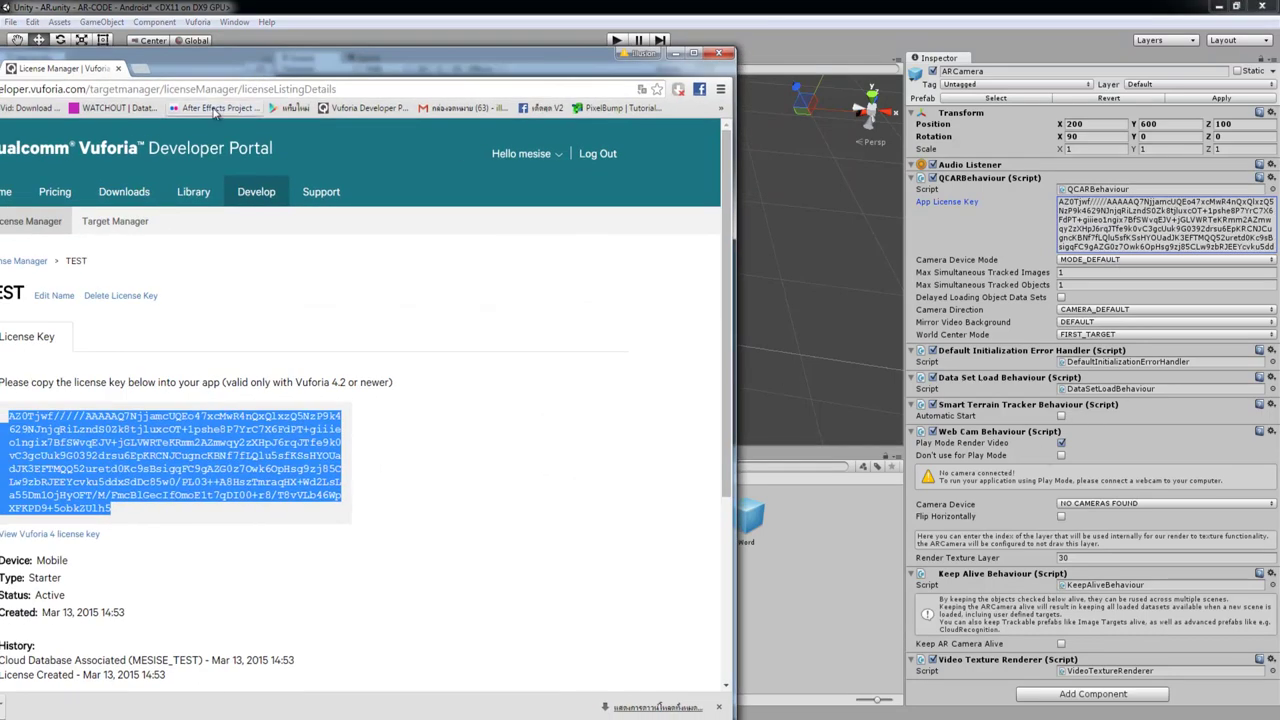
{"action": "left_click", "coordinate": [115, 221]}
{"action": "left_click_drag", "start_coordinate": [206, 60], "coordinate": [258, 48]}
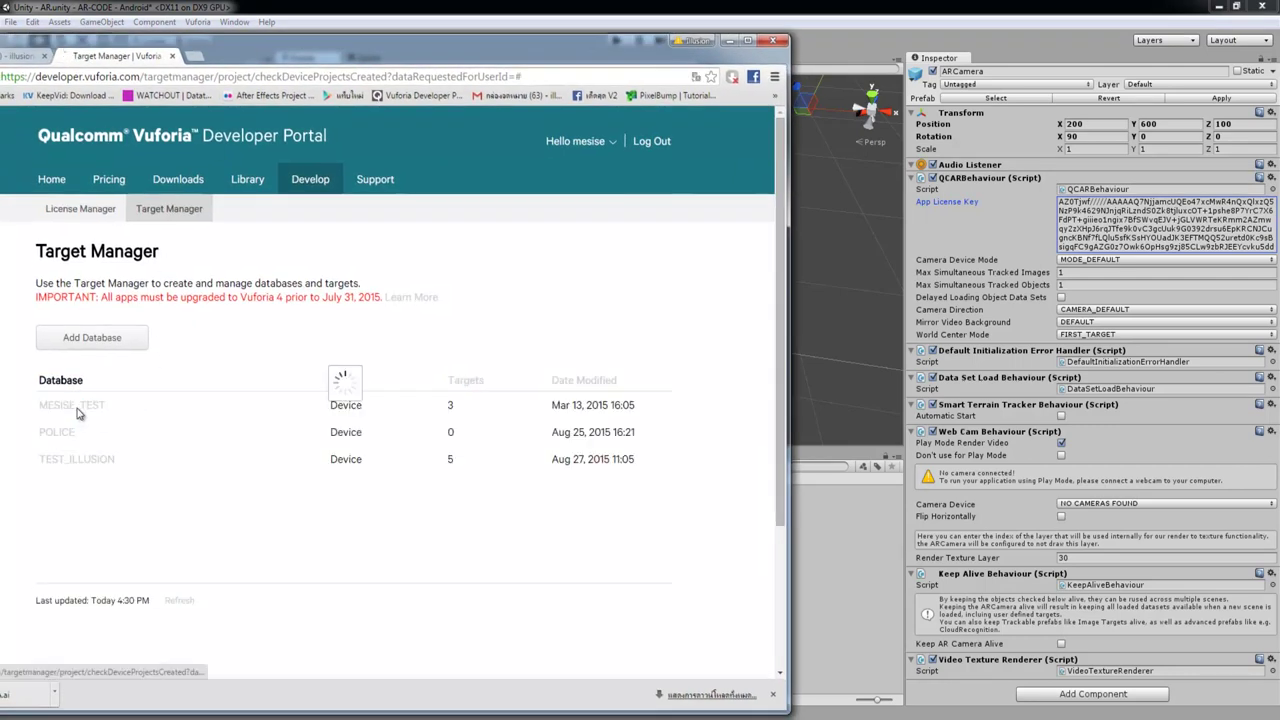
{"action": "left_click", "coordinate": [78, 409]}
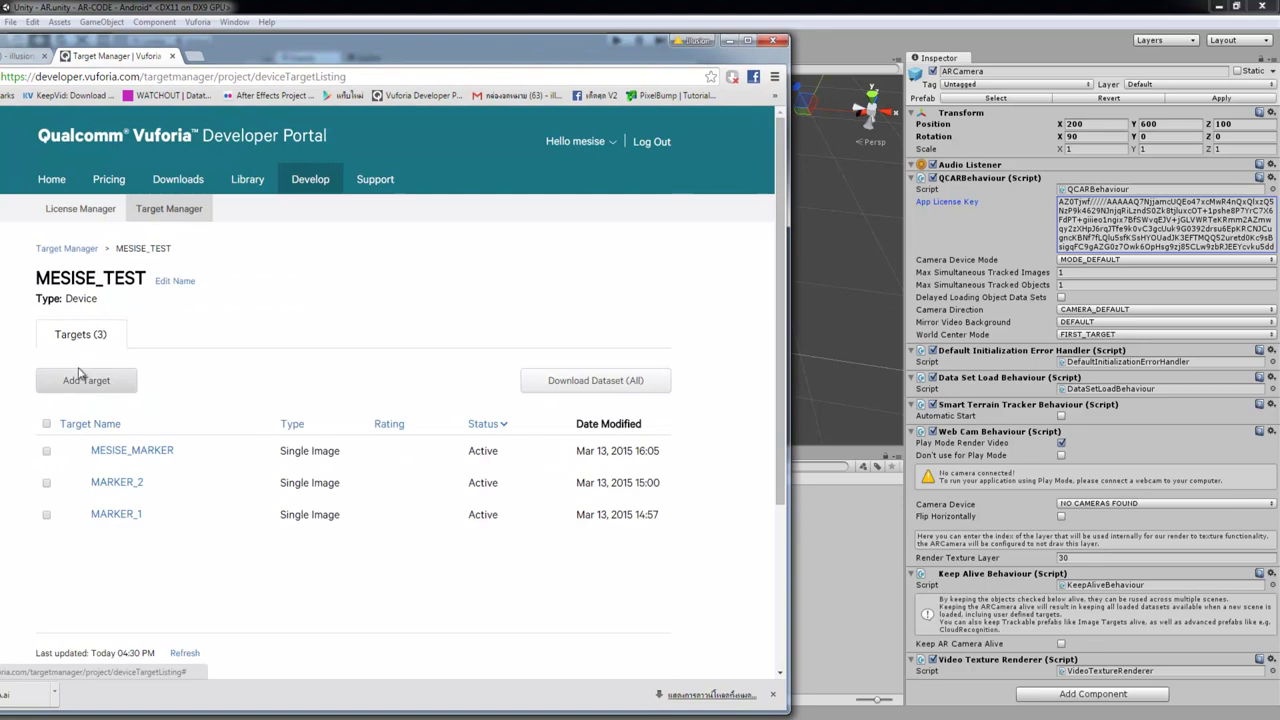
{"action": "left_click", "coordinate": [47, 424]}
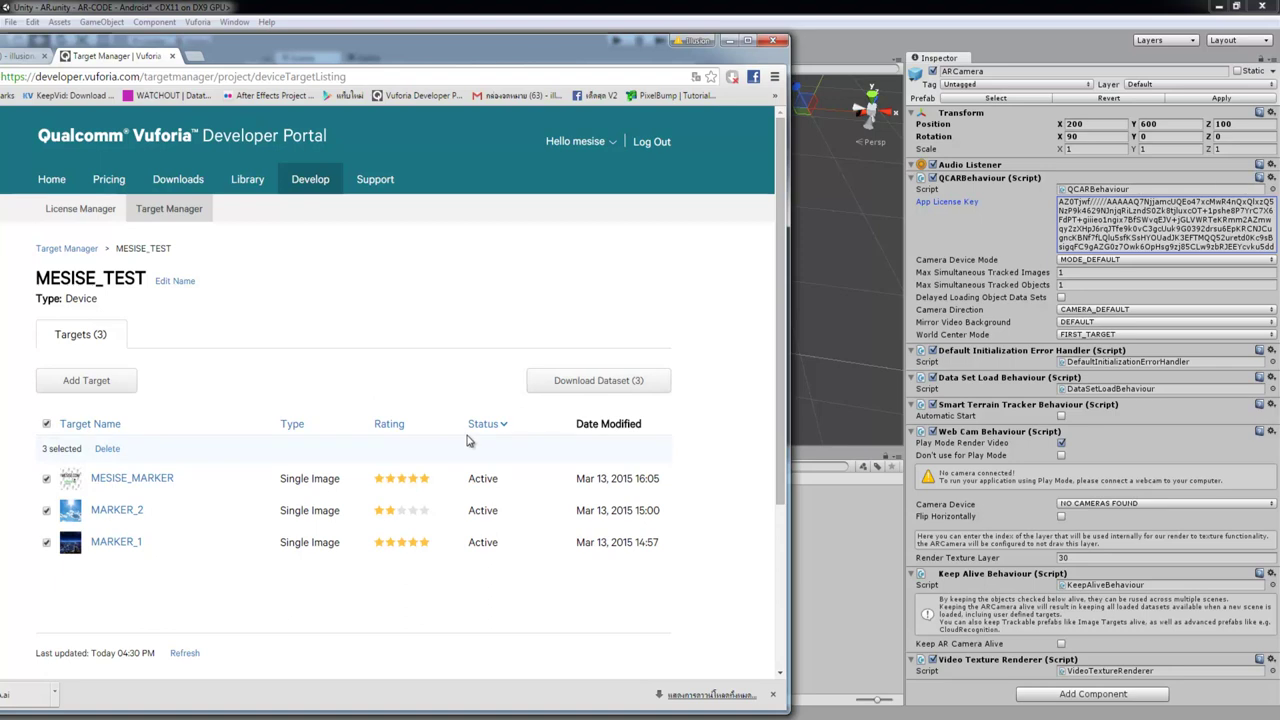
{"action": "left_click", "coordinate": [598, 381]}
{"action": "left_click", "coordinate": [240, 331]}
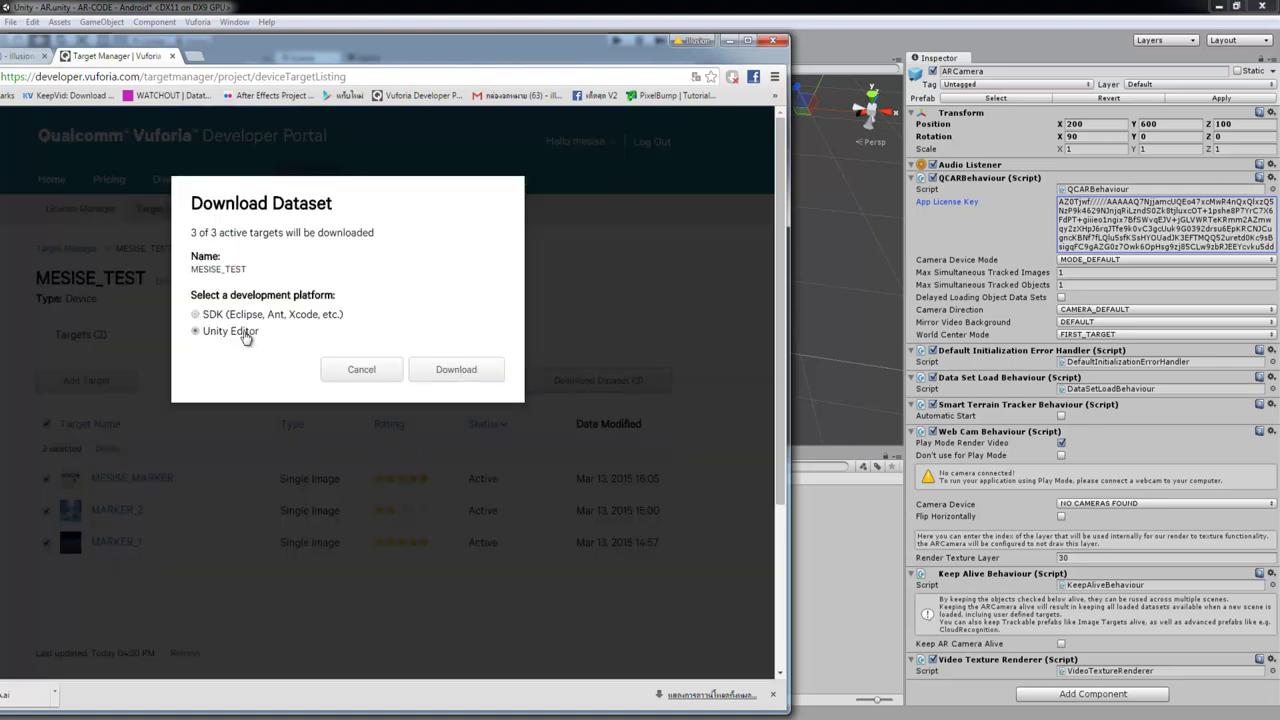
{"action": "left_click", "coordinate": [450, 370]}
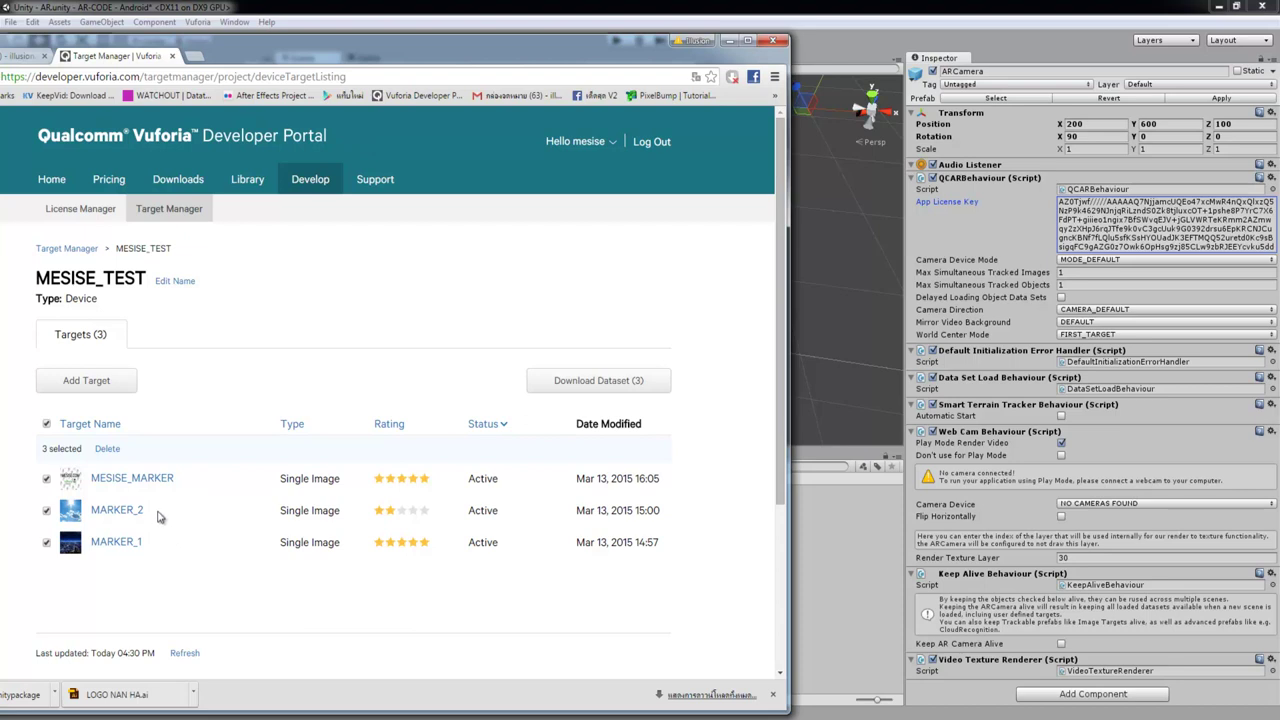
Return to Unity and import all items of the MESISE_TEST package into the project
{"action": "key", "text": "alt+Tab"}
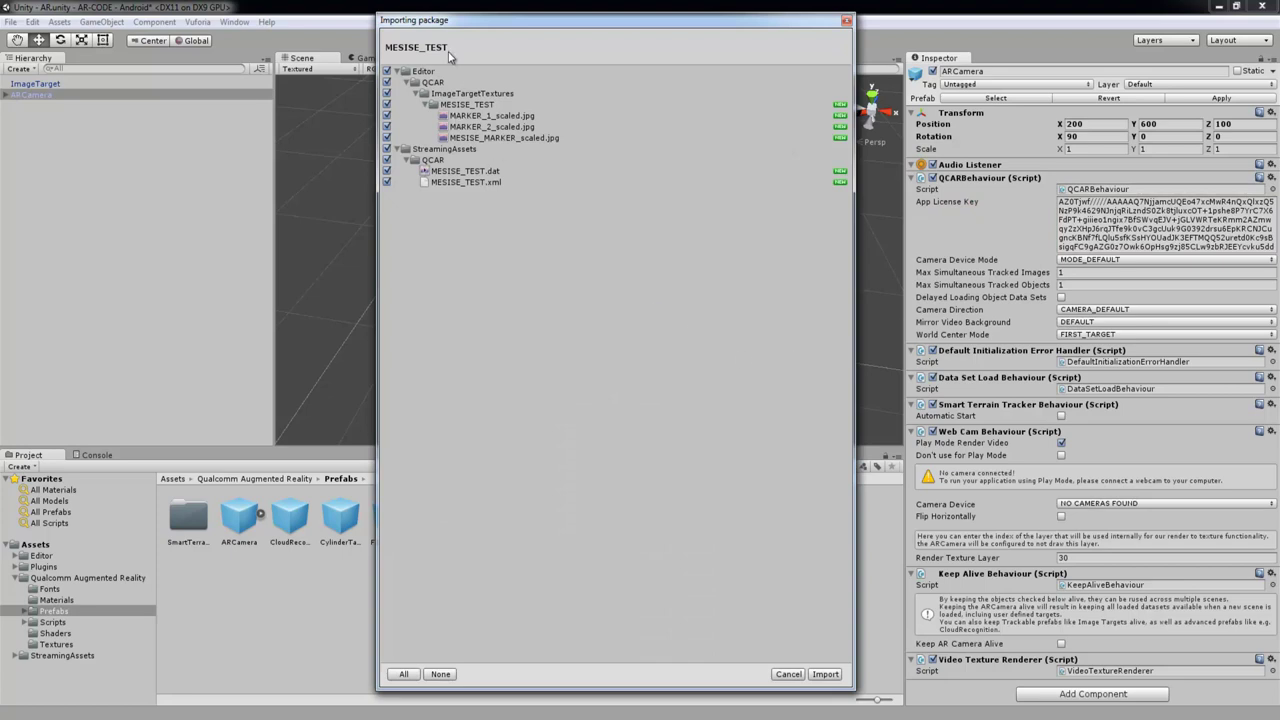
{"action": "left_click", "coordinate": [825, 674]}
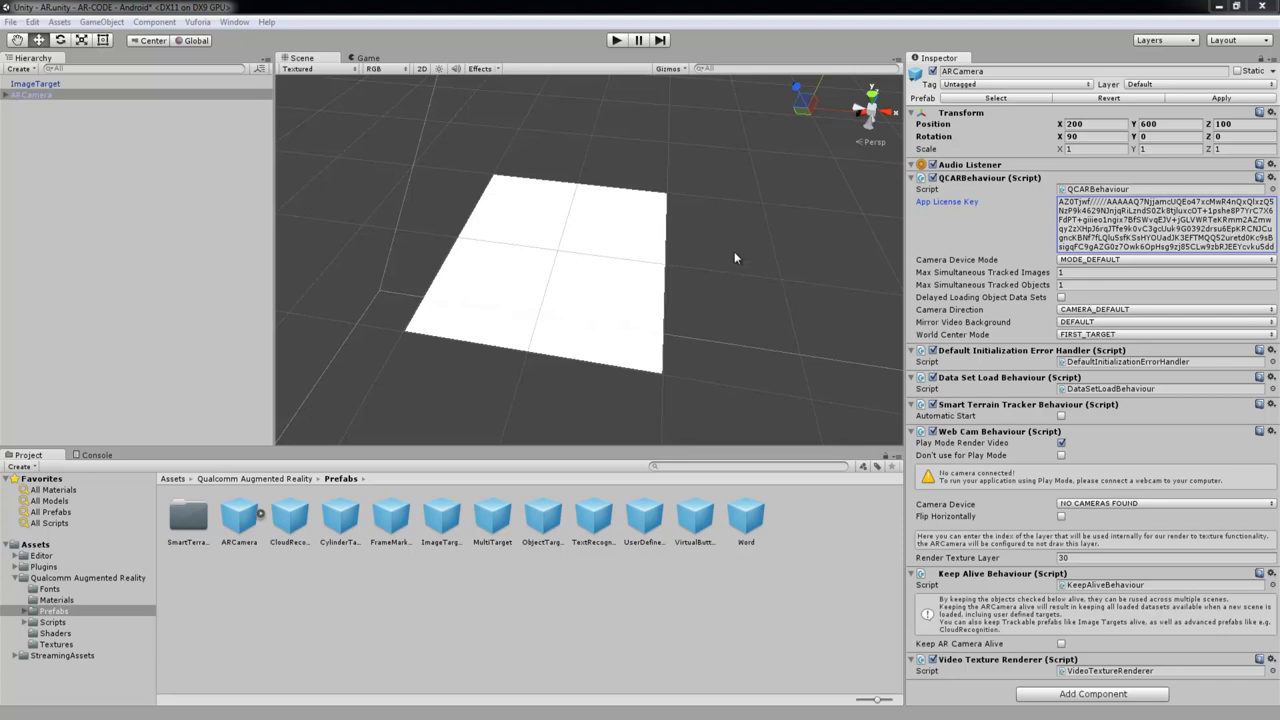
{"action": "left_click", "coordinate": [640, 280]}
Set ImageTarget's Data Set to MESISE_TEST and its Image Target to MESISE_MARKER
{"action": "left_click", "coordinate": [100, 84]}
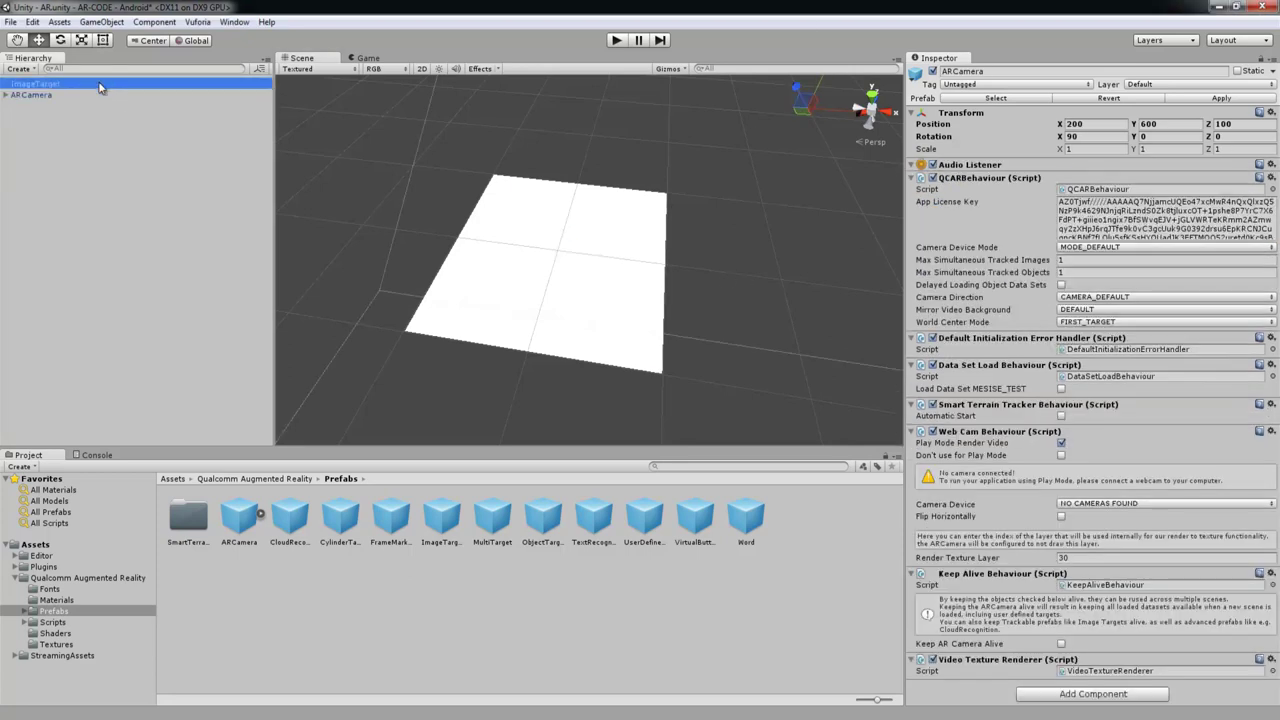
{"action": "left_click", "coordinate": [1105, 276]}
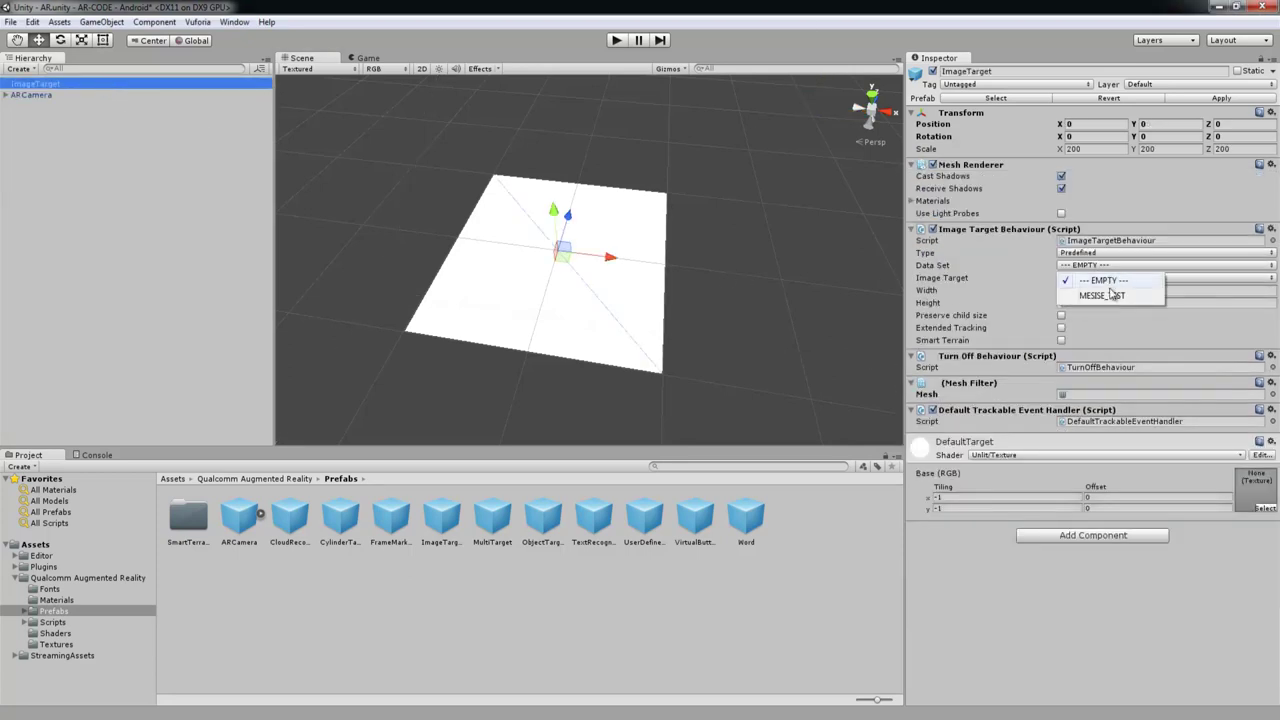
{"action": "left_click", "coordinate": [1110, 298]}
{"action": "left_click", "coordinate": [1092, 278]}
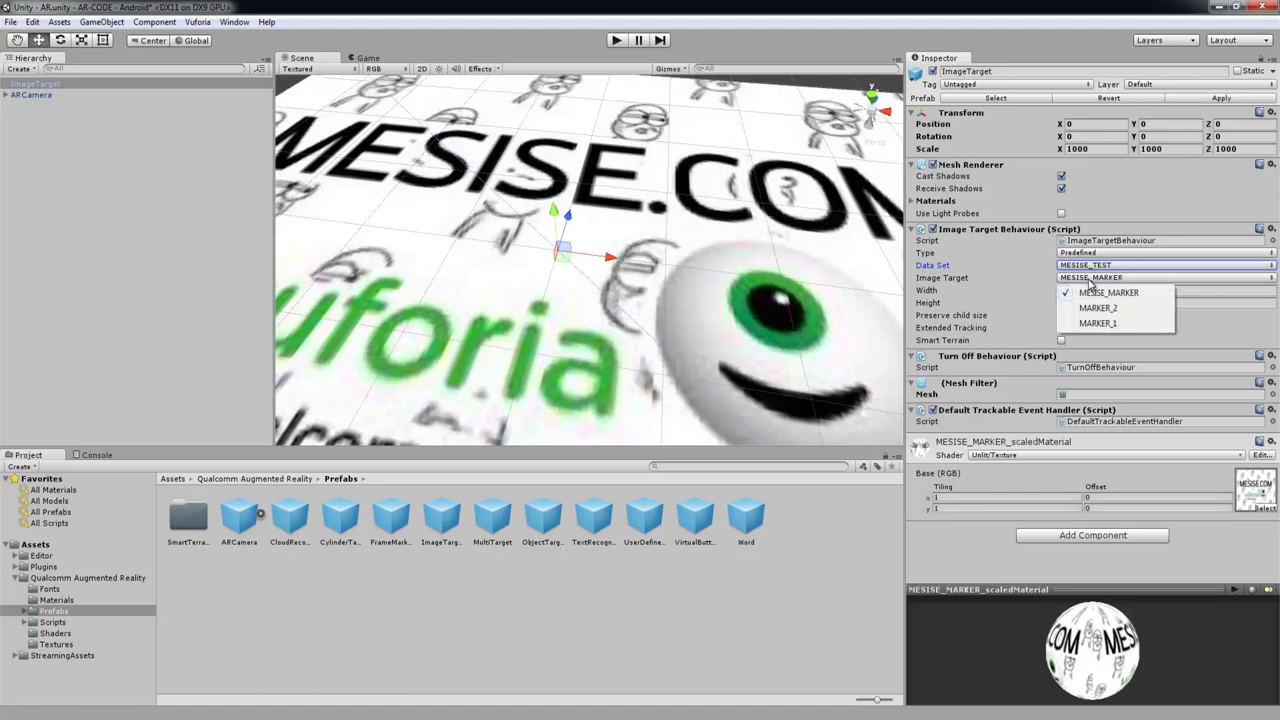
{"action": "left_click", "coordinate": [1106, 293]}
{"action": "key", "text": "f"}
{"action": "mouse_move", "coordinate": [572, 283]}
{"action": "left_mouse_down", "text": "alt"}
{"action": "mouse_move", "coordinate": [580, 206]}
{"action": "mouse_move", "coordinate": [594, 286]}
{"action": "mouse_move", "coordinate": [597, 250]}
{"action": "mouse_move", "coordinate": [648, 292]}
{"action": "mouse_move", "coordinate": [636, 296]}
{"action": "left_mouse_up", "text": "alt"}
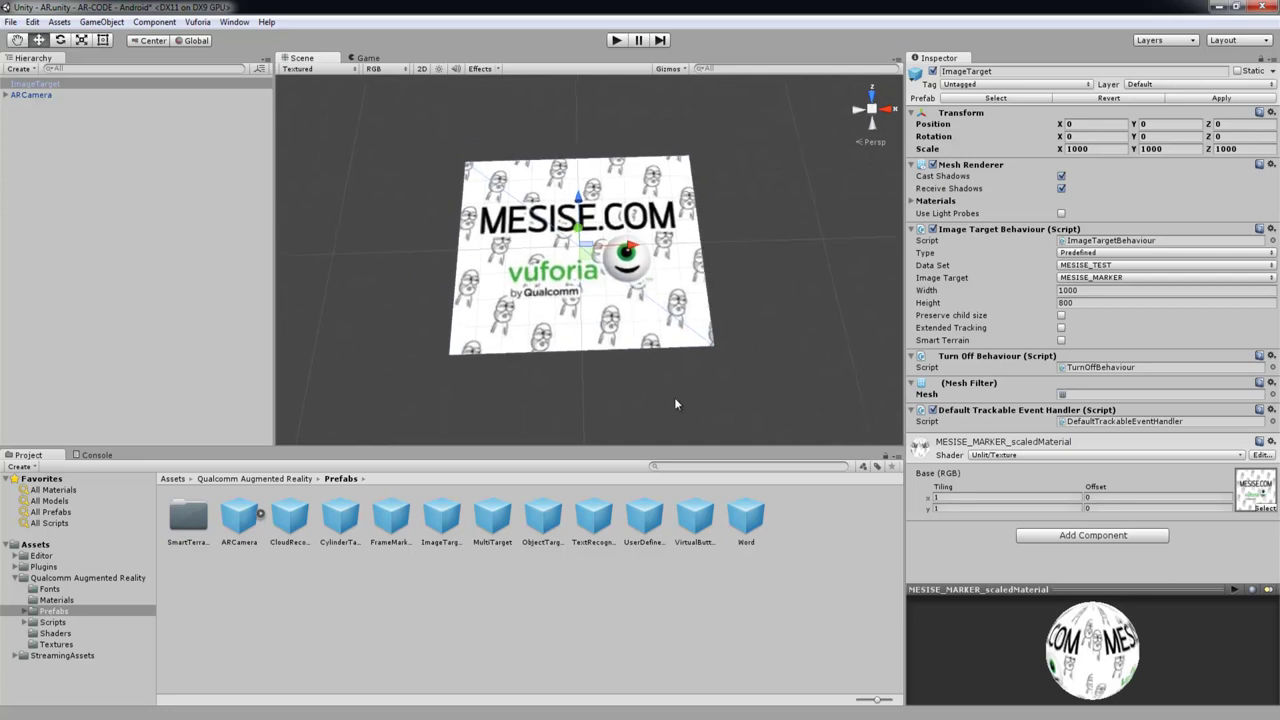
Locate ImageTarget's MESISE_MARKER_scaled texture in the project and look through its available Max Size options
{"action": "left_click", "coordinate": [1261, 493]}
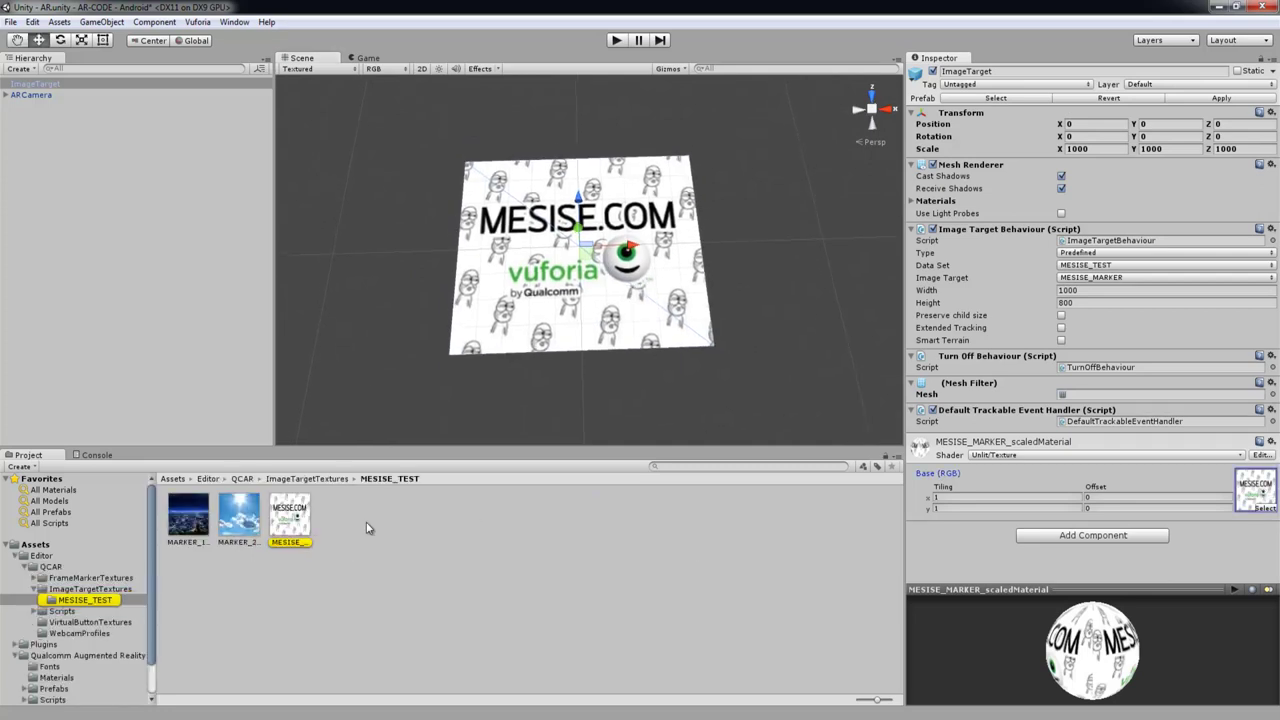
{"action": "left_click", "coordinate": [292, 524]}
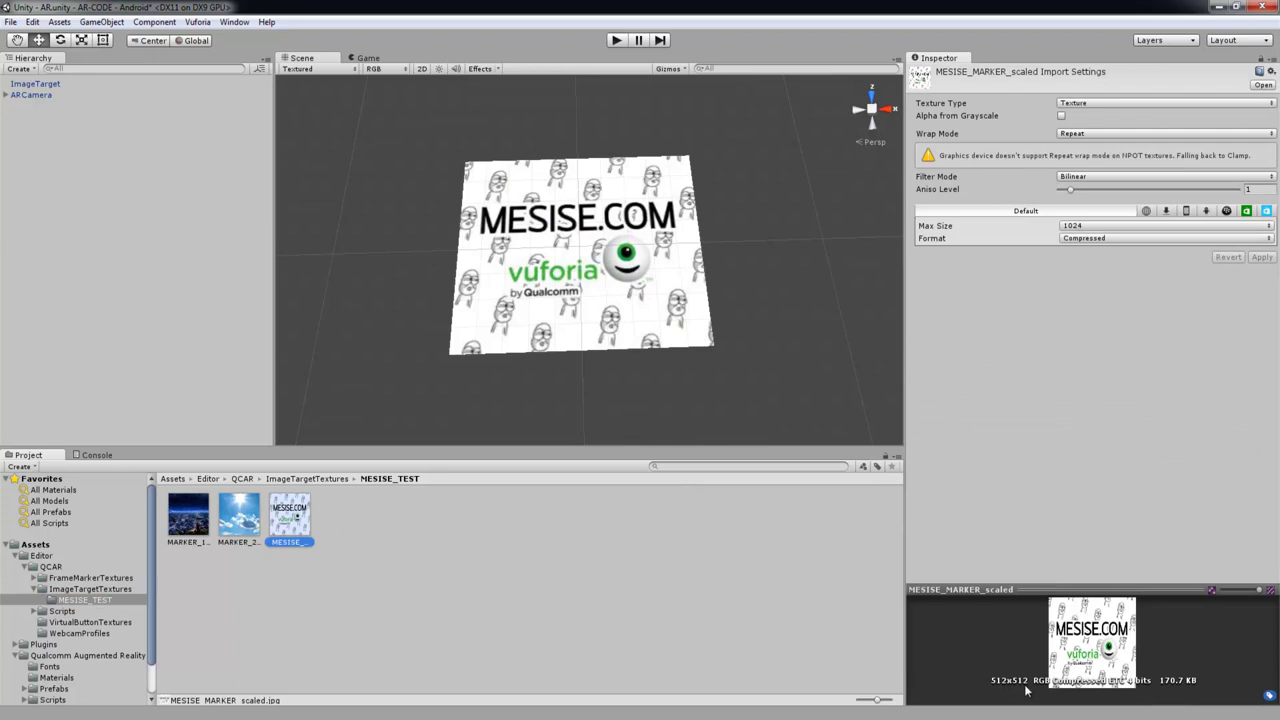
{"action": "left_click", "coordinate": [1073, 229]}
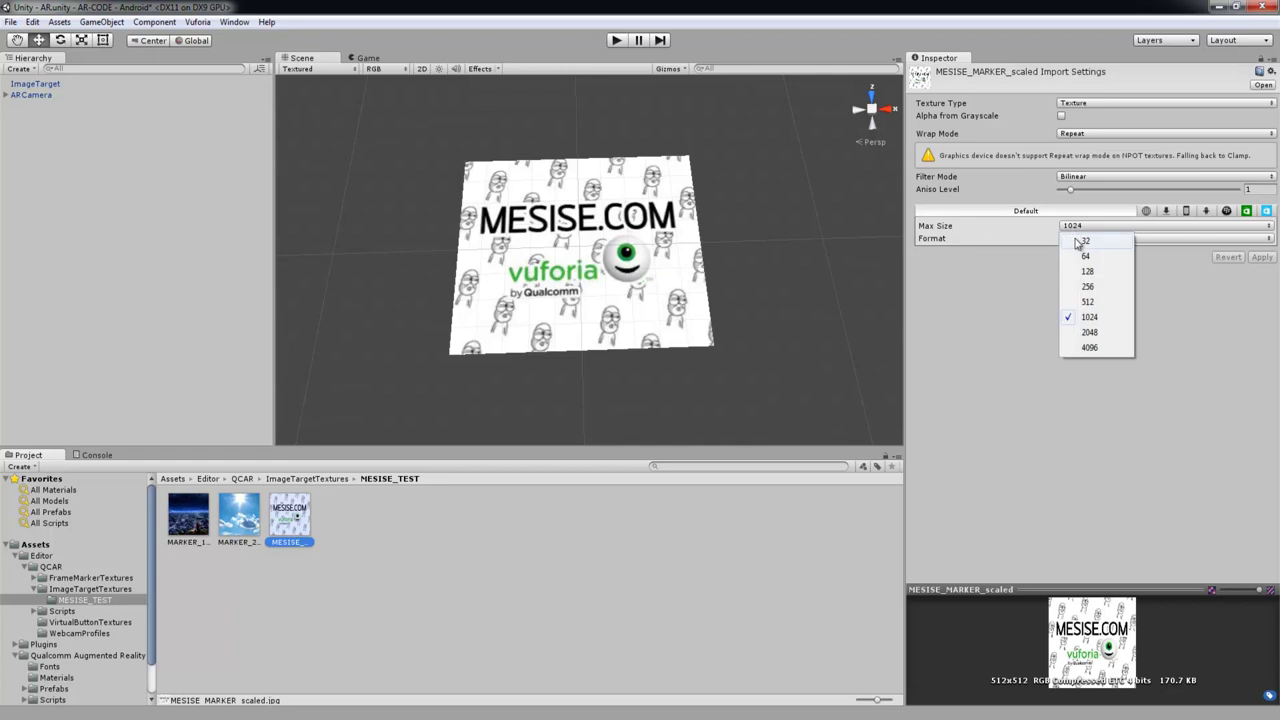
{"action": "left_click", "coordinate": [638, 513]}
Set the Max Size of all three marker textures in the MESISE_TEST folder to 32 and apply the import settings
{"action": "left_click", "coordinate": [295, 515]}
{"action": "left_click", "coordinate": [208, 522]}
{"action": "left_click", "coordinate": [280, 571]}
{"action": "left_click", "coordinate": [194, 515]}
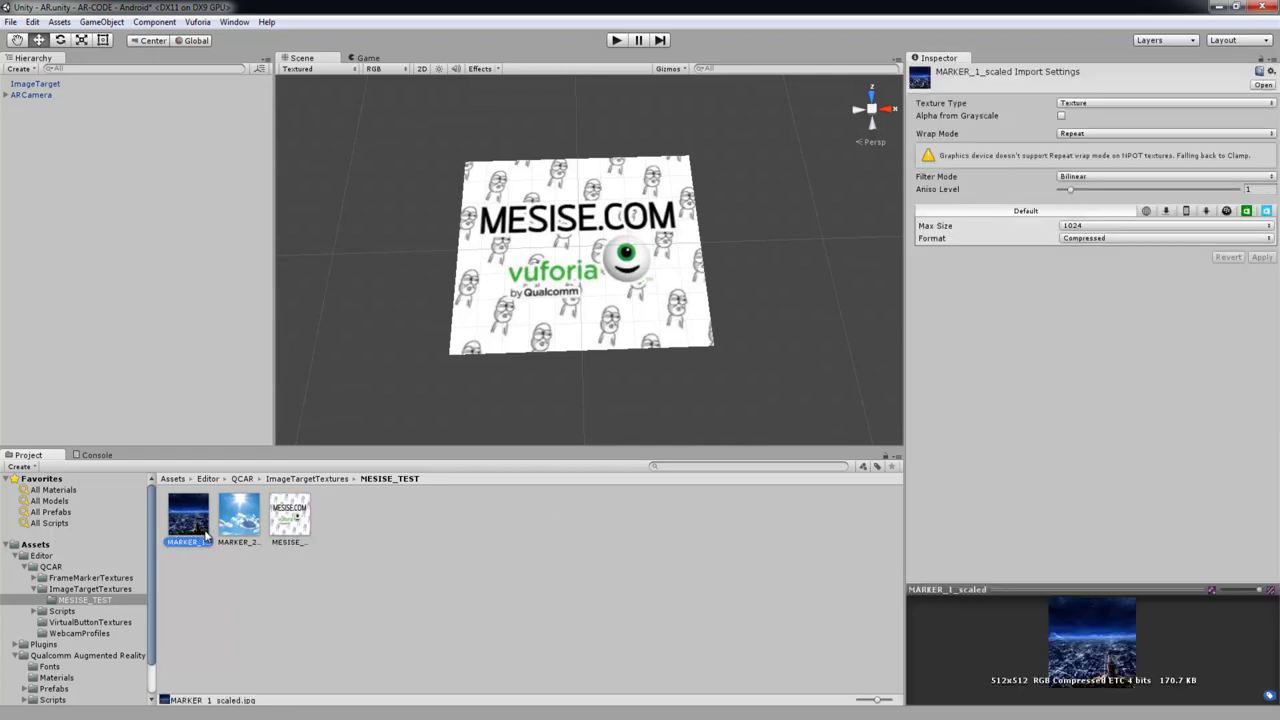
{"action": "left_click", "coordinate": [305, 520], "text": "shift"}
{"action": "left_click", "coordinate": [1086, 228]}
{"action": "left_click", "coordinate": [1119, 243]}
{"action": "left_click", "coordinate": [1262, 258]}
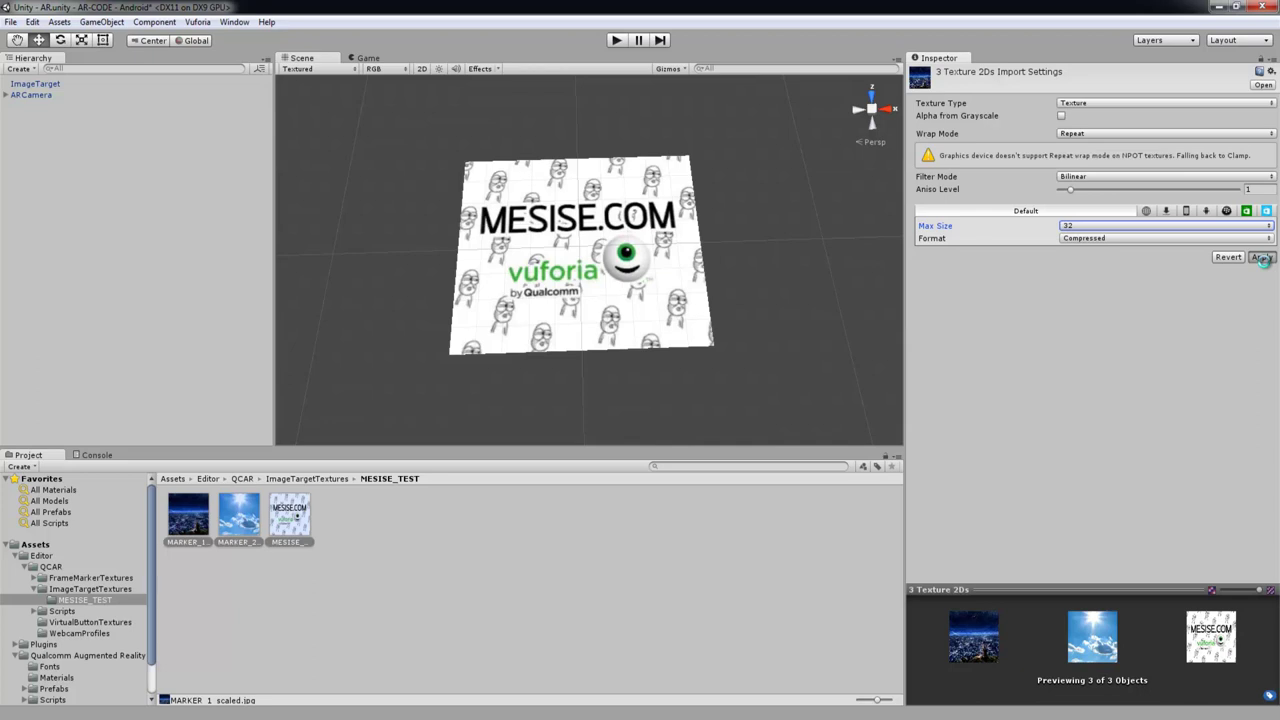
{"action": "left_click", "coordinate": [1263, 258]}
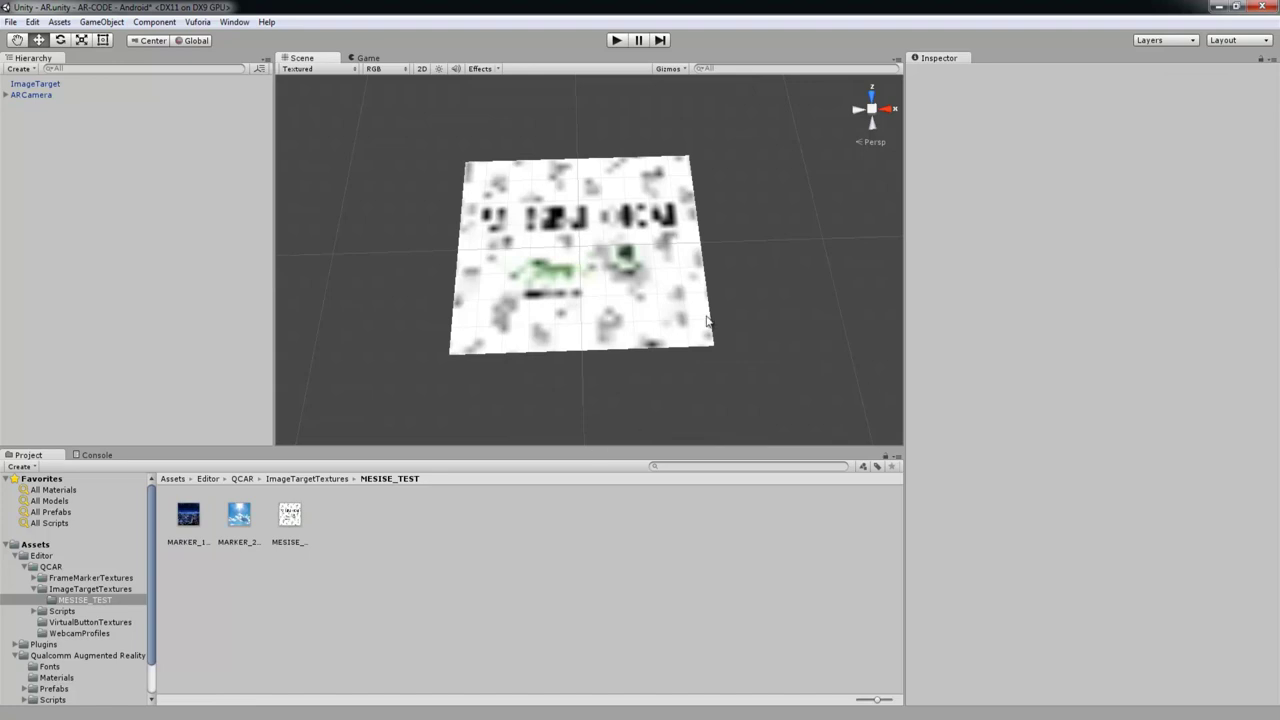
{"action": "left_click", "coordinate": [567, 247]}
{"action": "left_click", "coordinate": [588, 406]}
{"action": "left_click", "coordinate": [596, 318]}
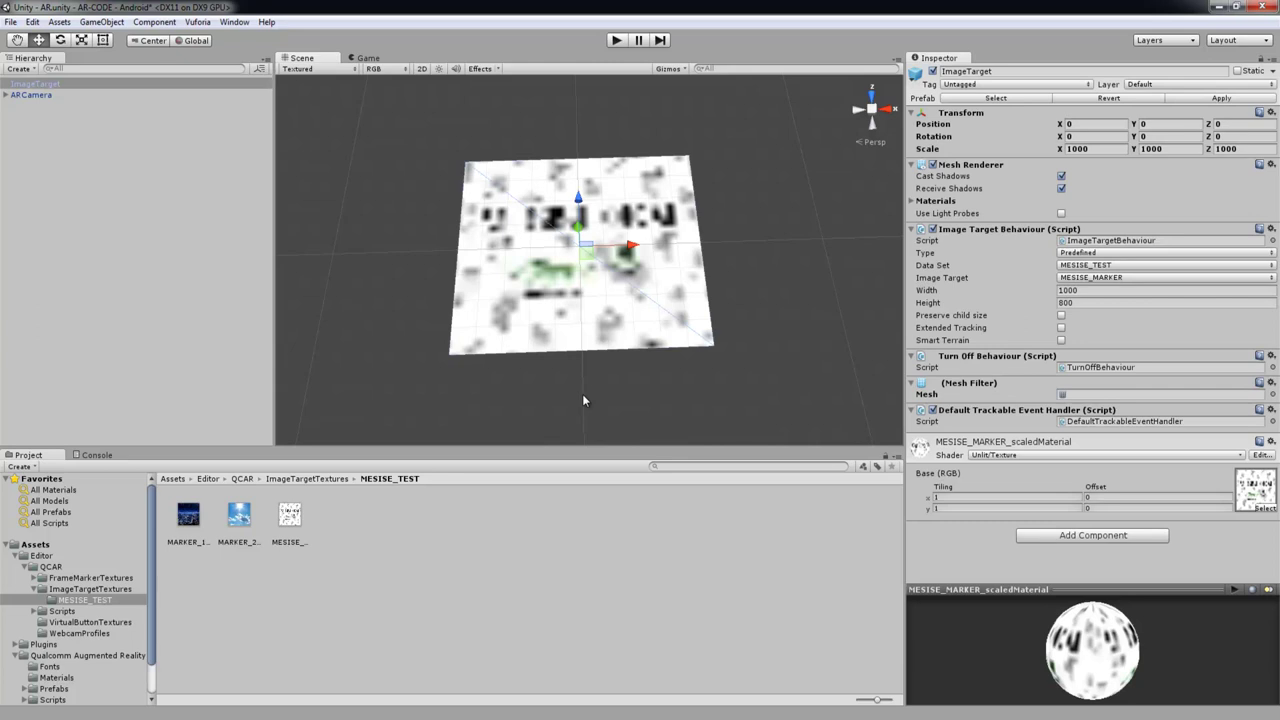
{"action": "left_click", "coordinate": [584, 400]}
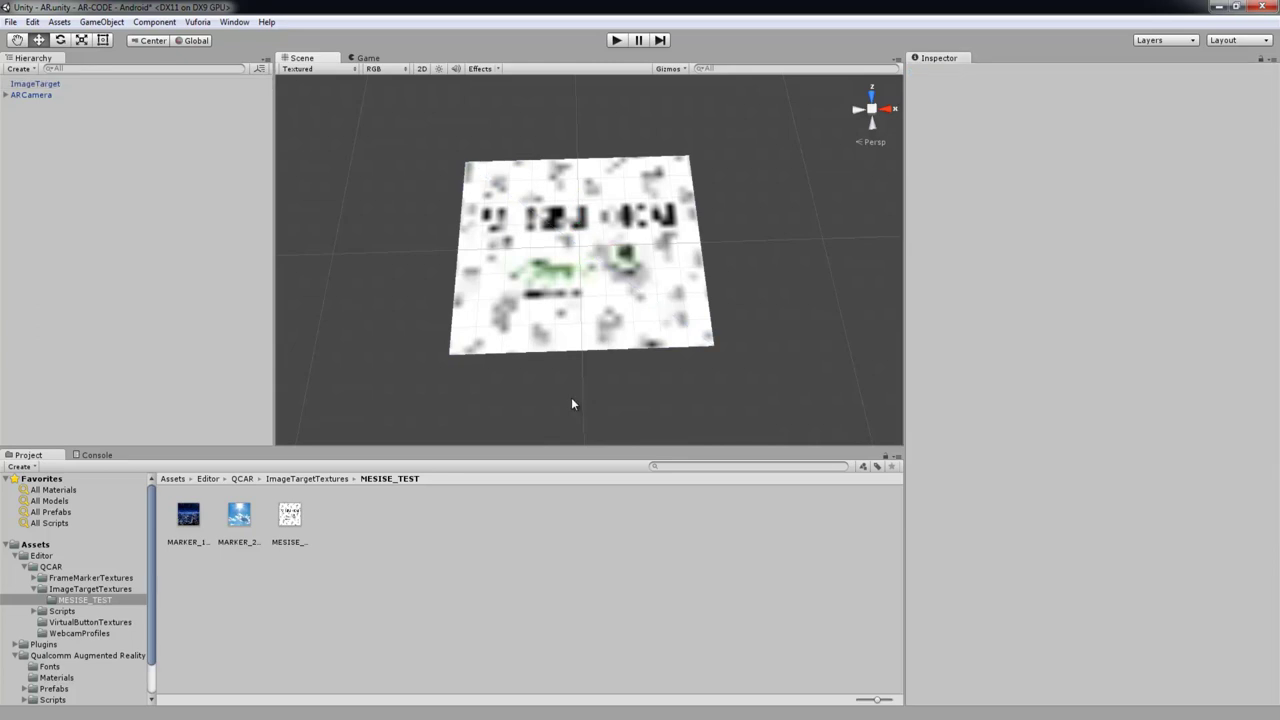
Enable loading of the MESISE_TEST data set on ARCamera and activate it
{"action": "left_click", "coordinate": [50, 94]}
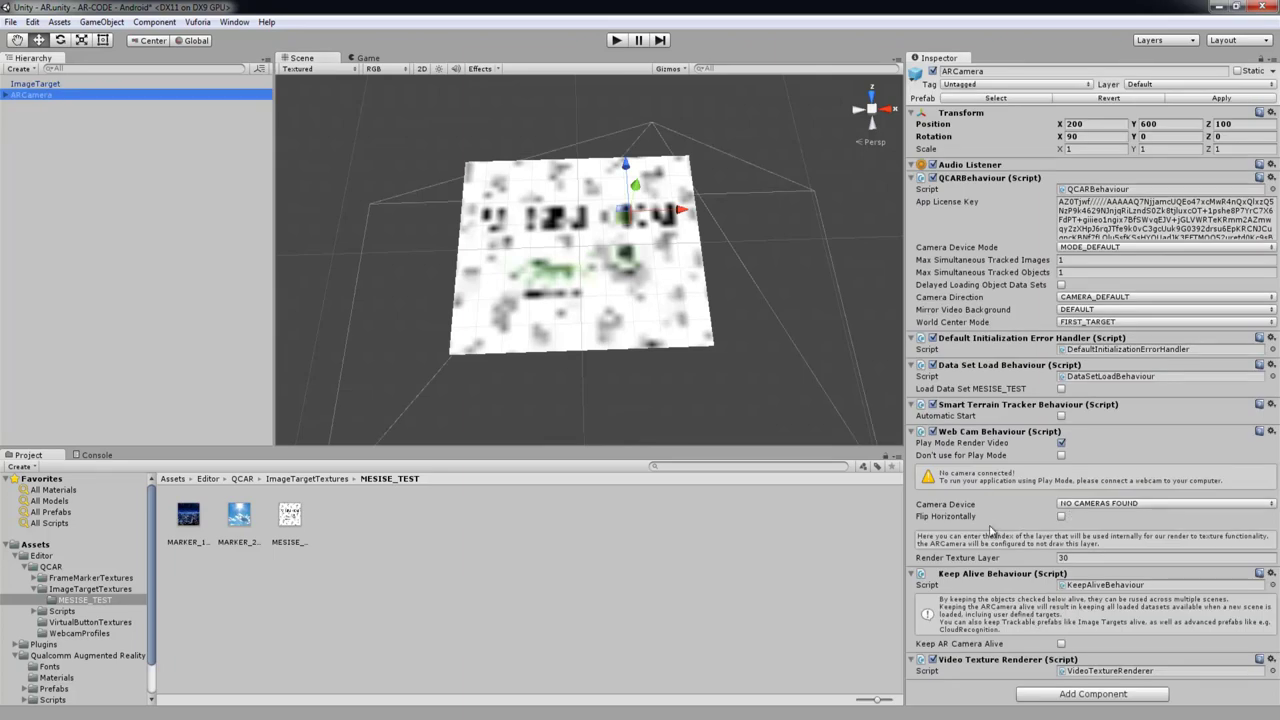
{"action": "left_click", "coordinate": [70, 85]}
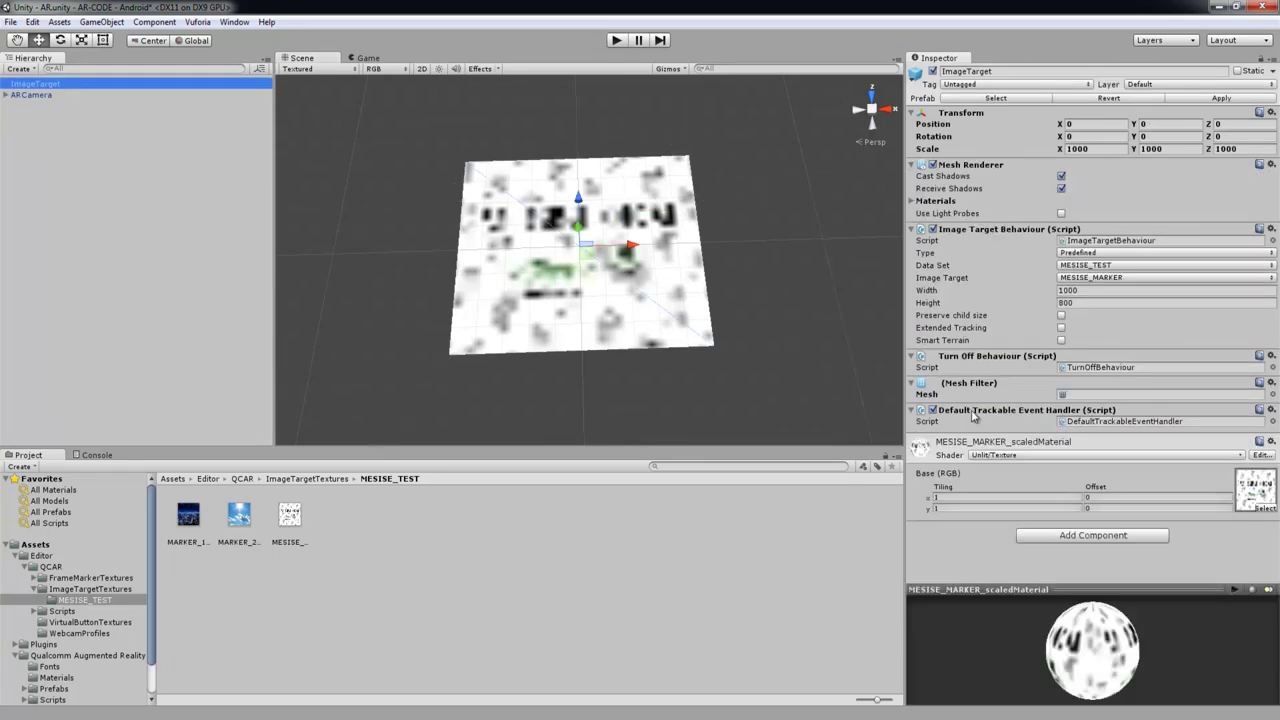
{"action": "left_click", "coordinate": [68, 94]}
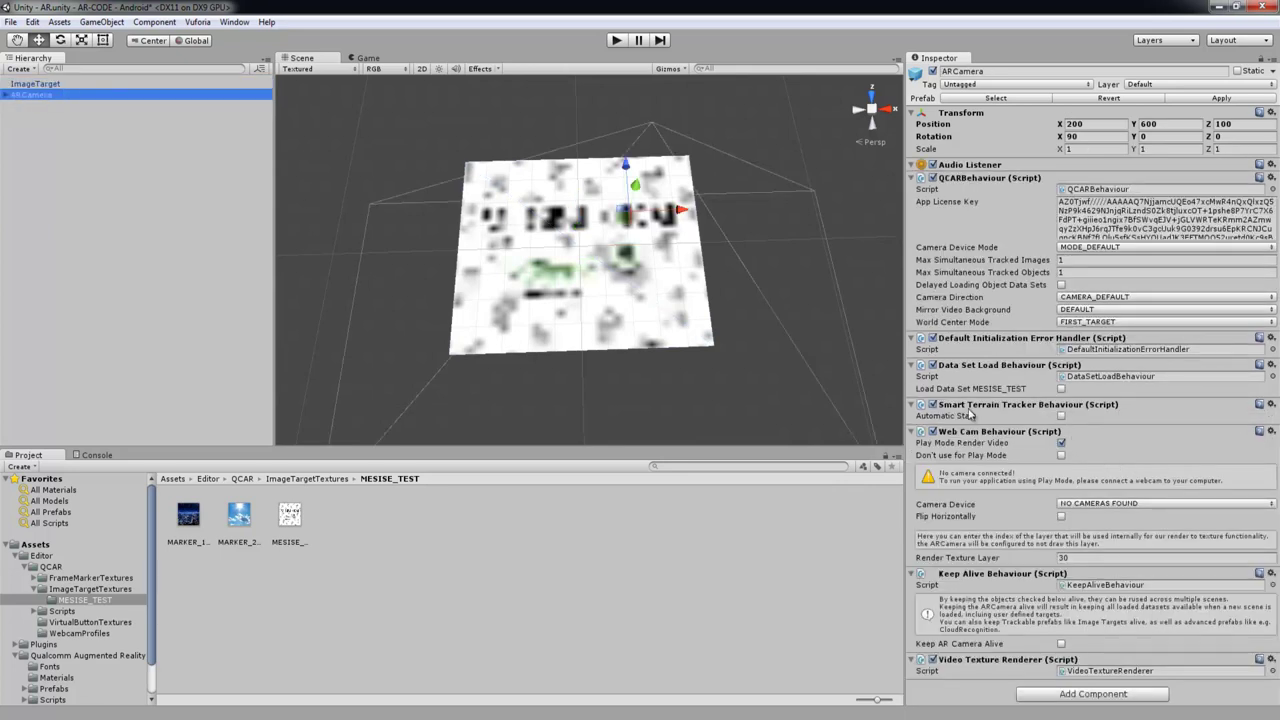
{"action": "left_click", "coordinate": [1061, 389]}
{"action": "left_click", "coordinate": [1061, 389]}
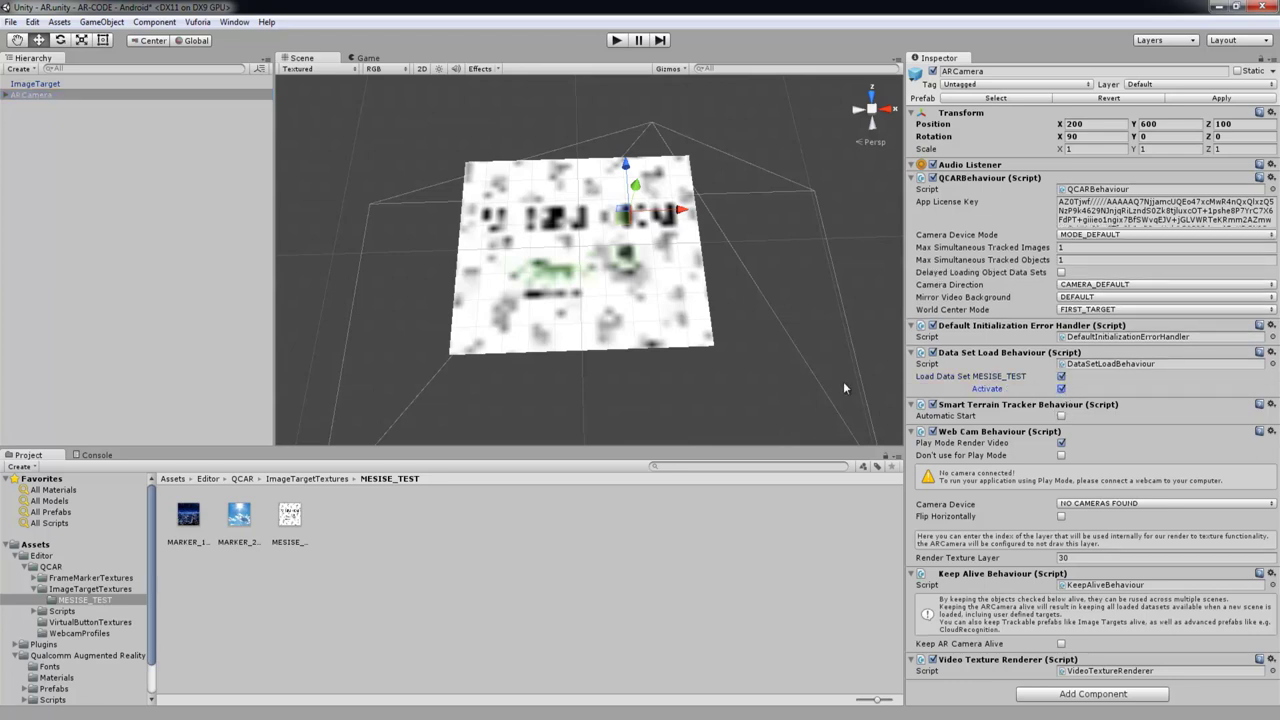
{"action": "left_click", "coordinate": [814, 299]}
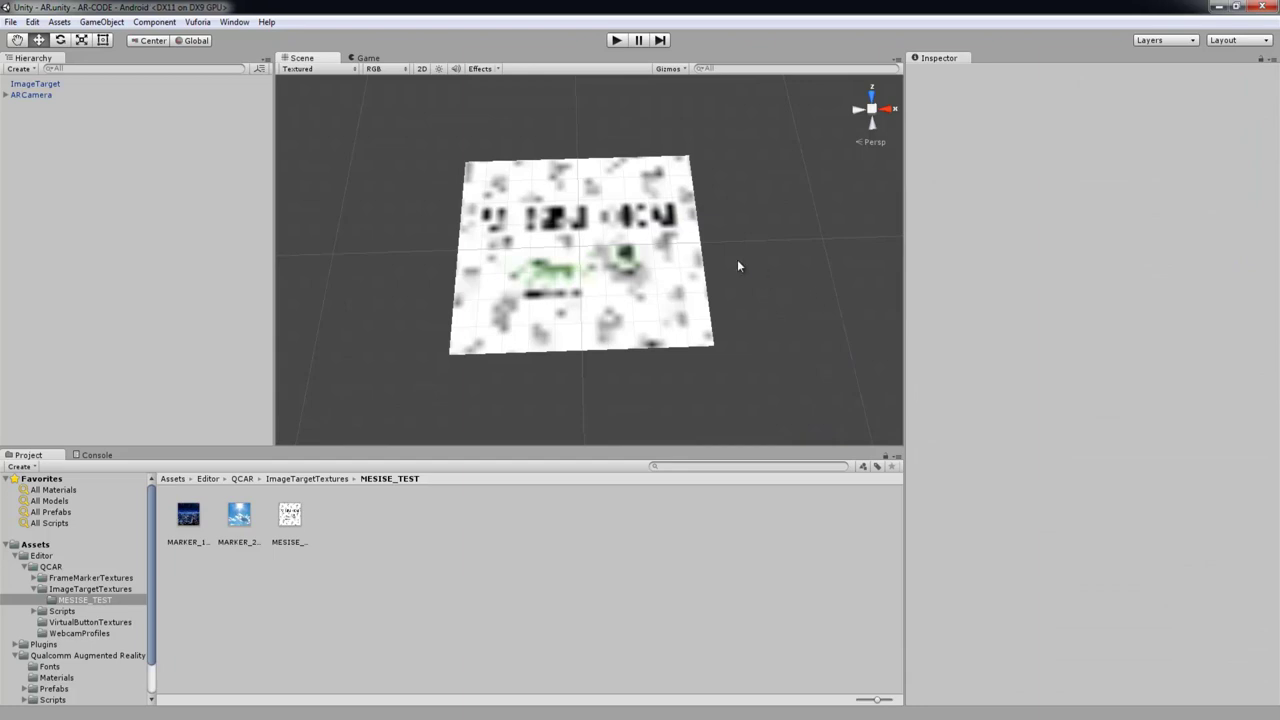
Show the Console, deactivate the ImageTarget object and run the scene in Play mode
{"action": "left_click", "coordinate": [96, 455]}
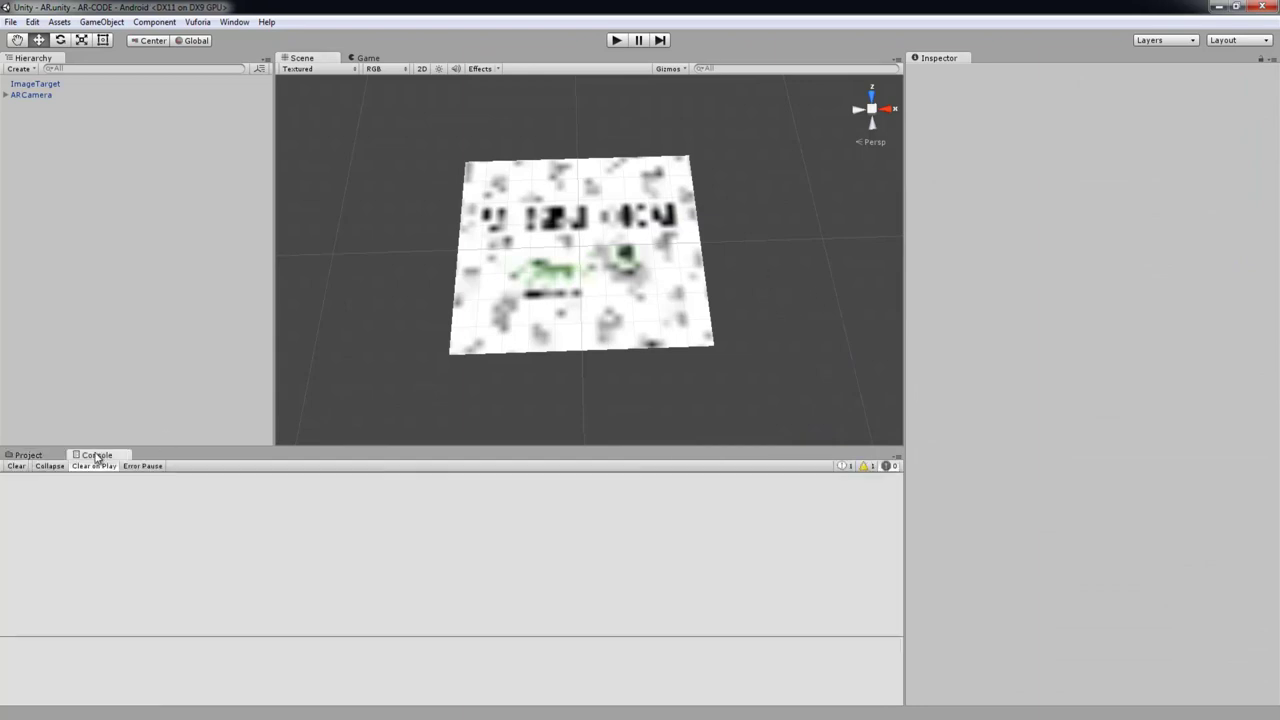
{"action": "left_click", "coordinate": [58, 86]}
{"action": "left_click", "coordinate": [932, 72]}
{"action": "left_click", "coordinate": [932, 72]}
{"action": "left_click", "coordinate": [932, 72]}
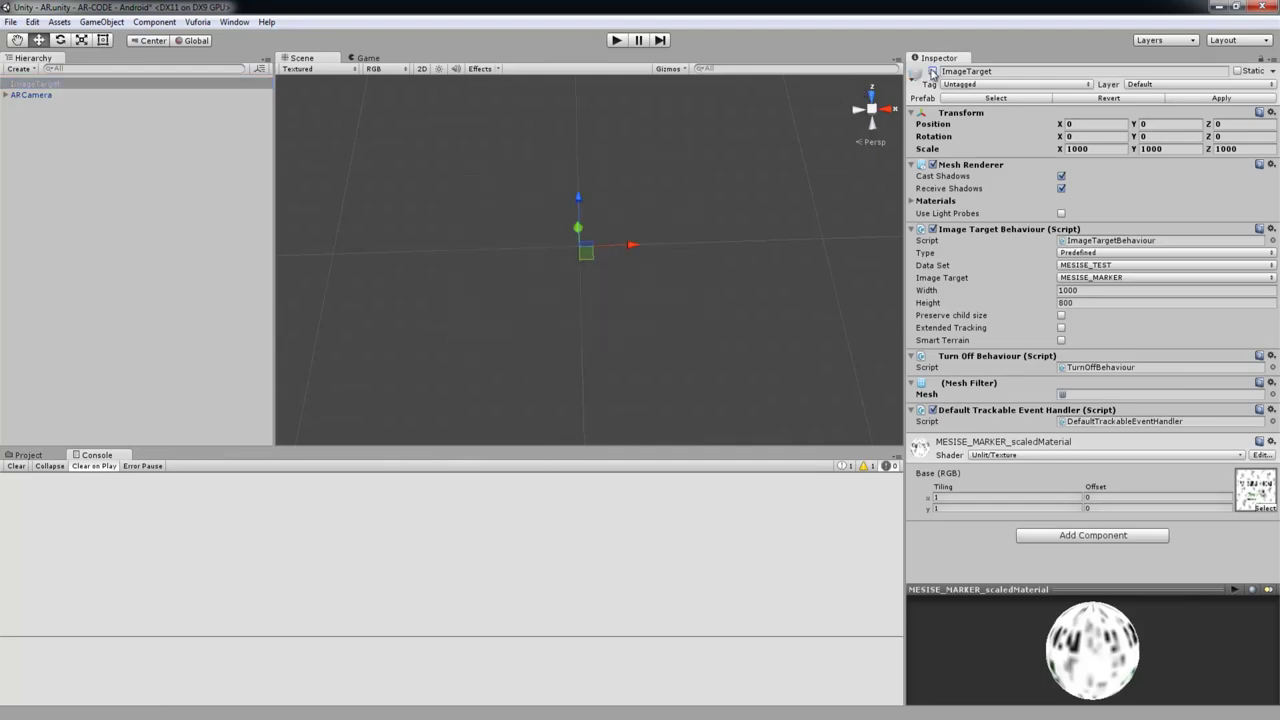
{"action": "left_click", "coordinate": [617, 41]}
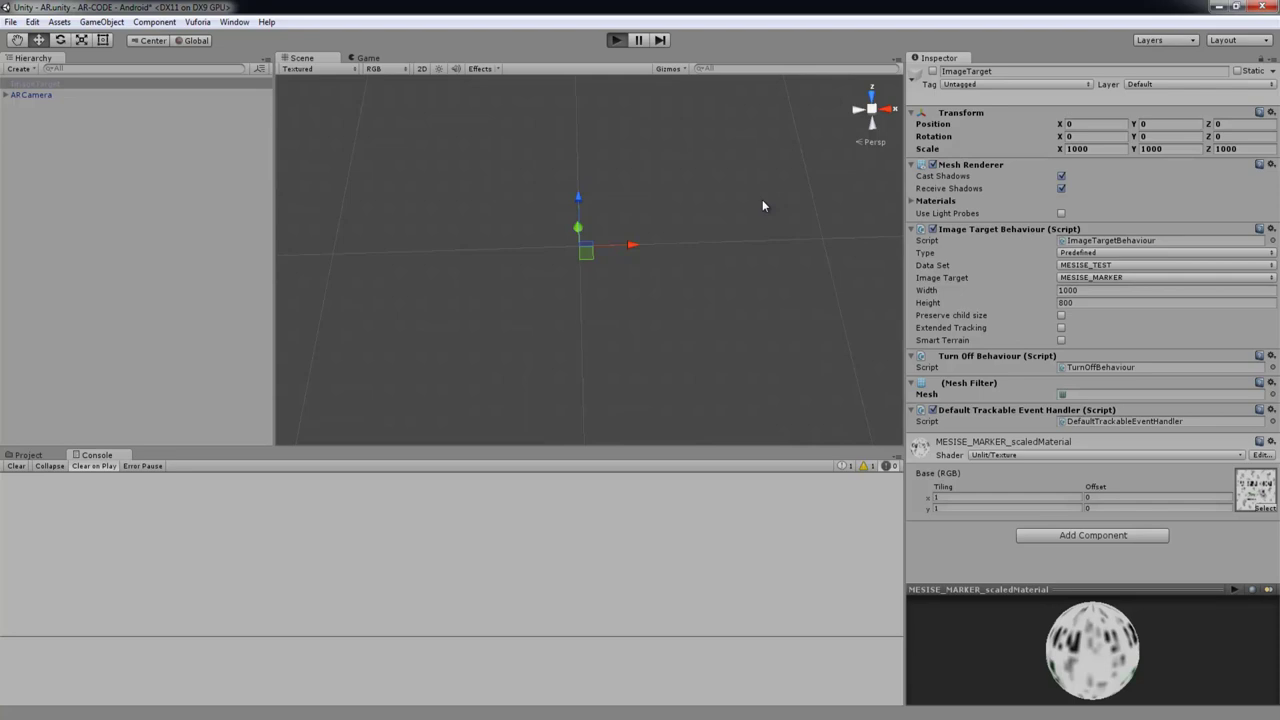
{"action": "key", "text": "ctrl+p"}
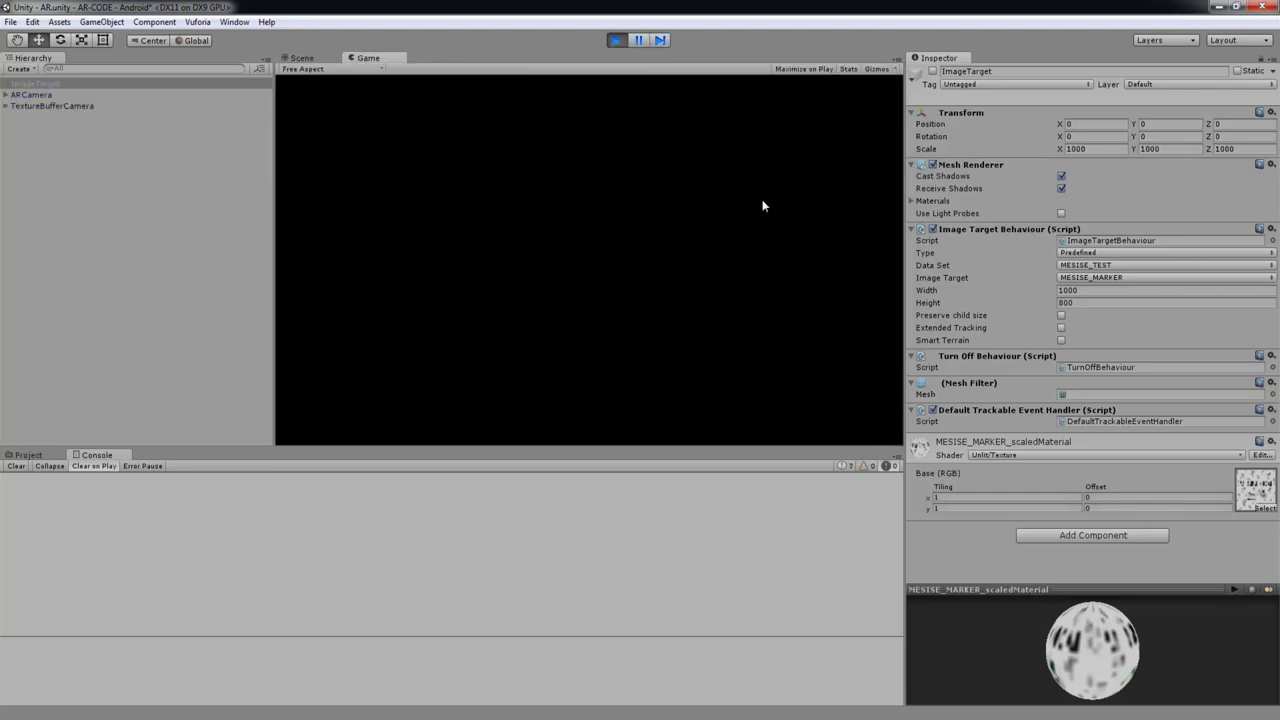
Reactivate ImageTarget while the scene is playing and view it in both the Game and Scene views
{"action": "left_click", "coordinate": [299, 59]}
{"action": "left_click", "coordinate": [378, 57]}
{"action": "left_click", "coordinate": [52, 87]}
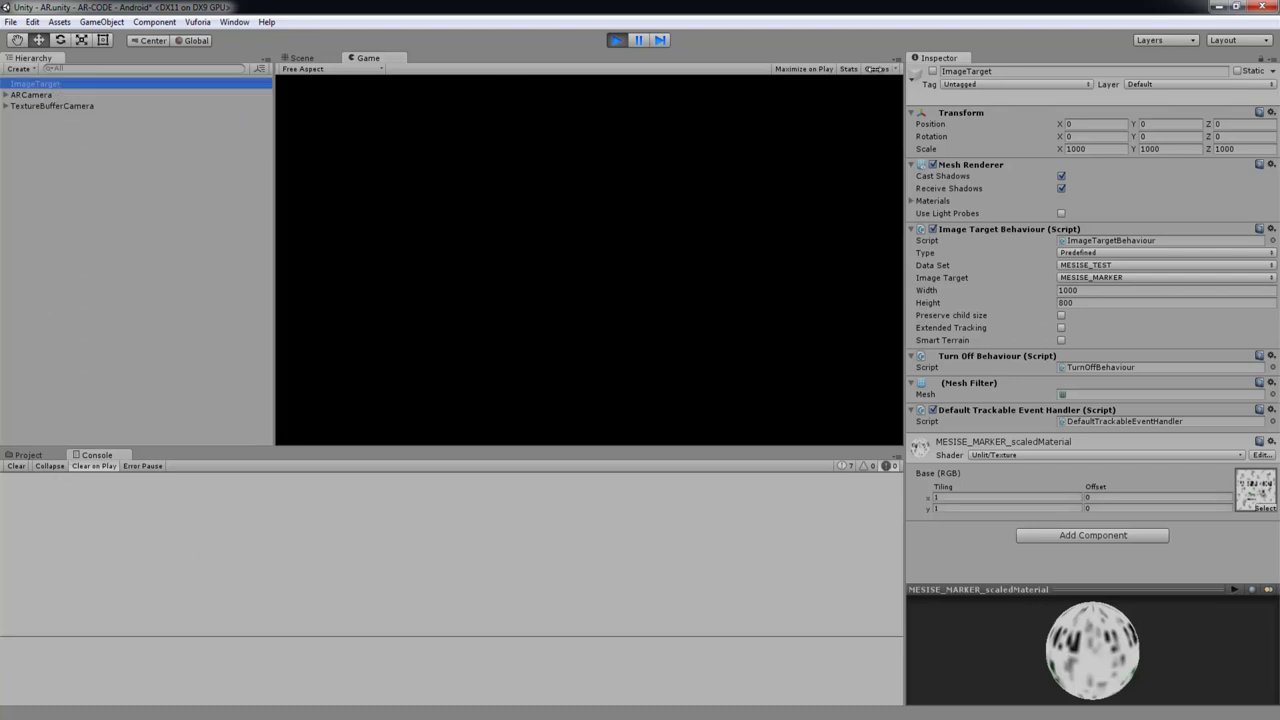
{"action": "left_click", "coordinate": [933, 72]}
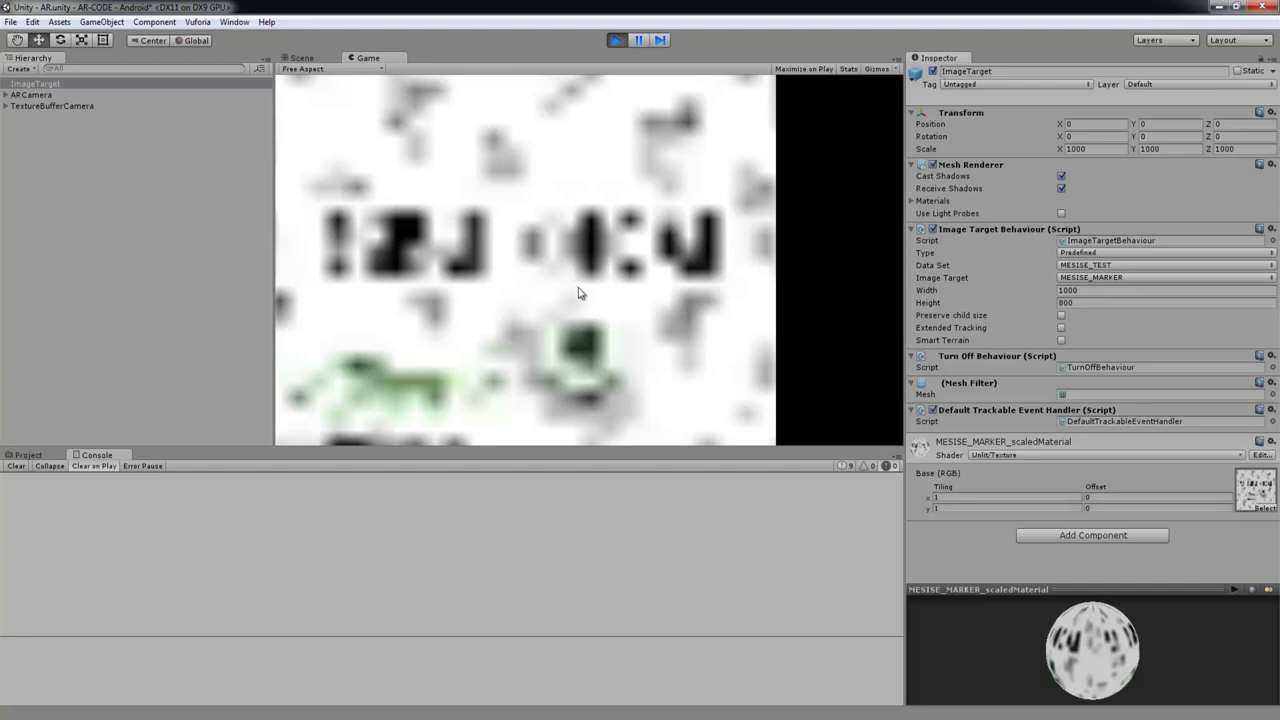
{"action": "left_click", "coordinate": [298, 57]}
{"action": "scroll", "coordinate": [590, 212], "scroll_direction": "down", "scroll_amount": 5}
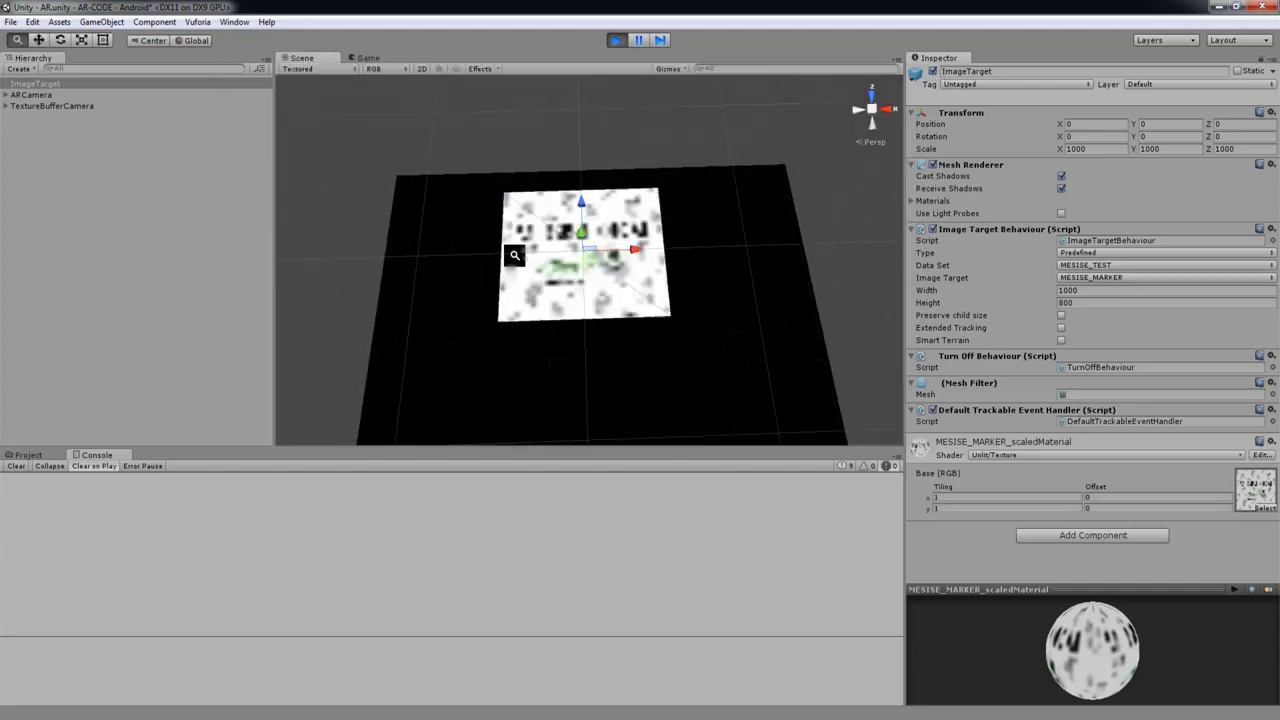
Try lowering ImageTarget, undo that, move ARCamera to about X -25, Y 2820, and stop Play mode
{"action": "left_click_drag", "start_coordinate": [590, 212], "coordinate": [588, 281]}
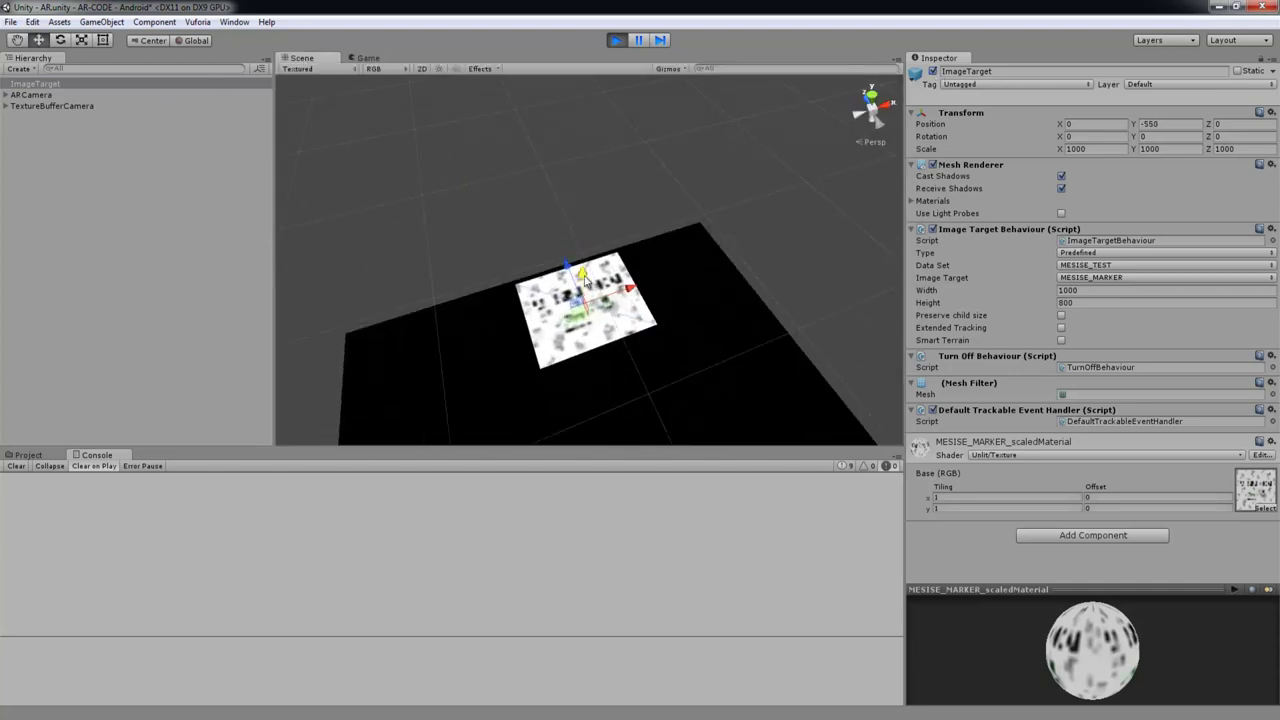
{"action": "key", "text": "ctrl+z"}
{"action": "left_click", "coordinate": [54, 91]}
{"action": "left_click_drag", "start_coordinate": [600, 330], "coordinate": [571, 284], "text": "alt"}
{"action": "left_click_drag", "start_coordinate": [596, 413], "coordinate": [617, 349]}
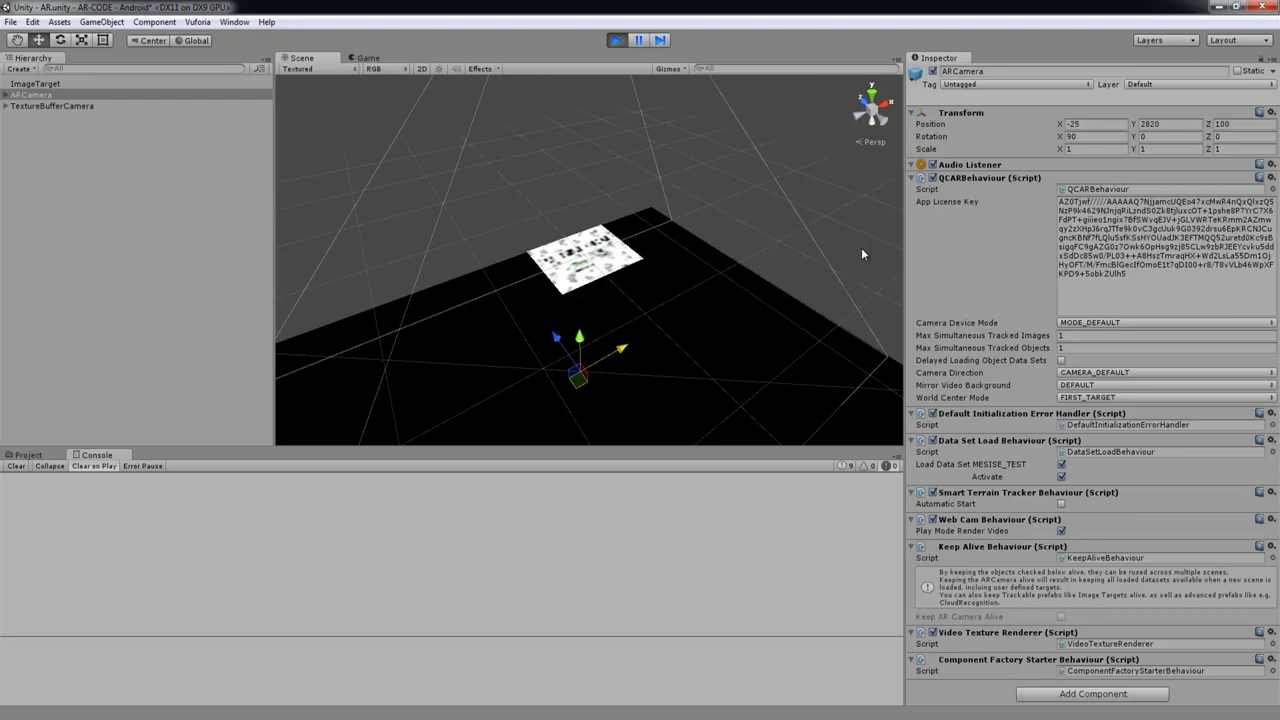
{"action": "left_click", "coordinate": [123, 84]}
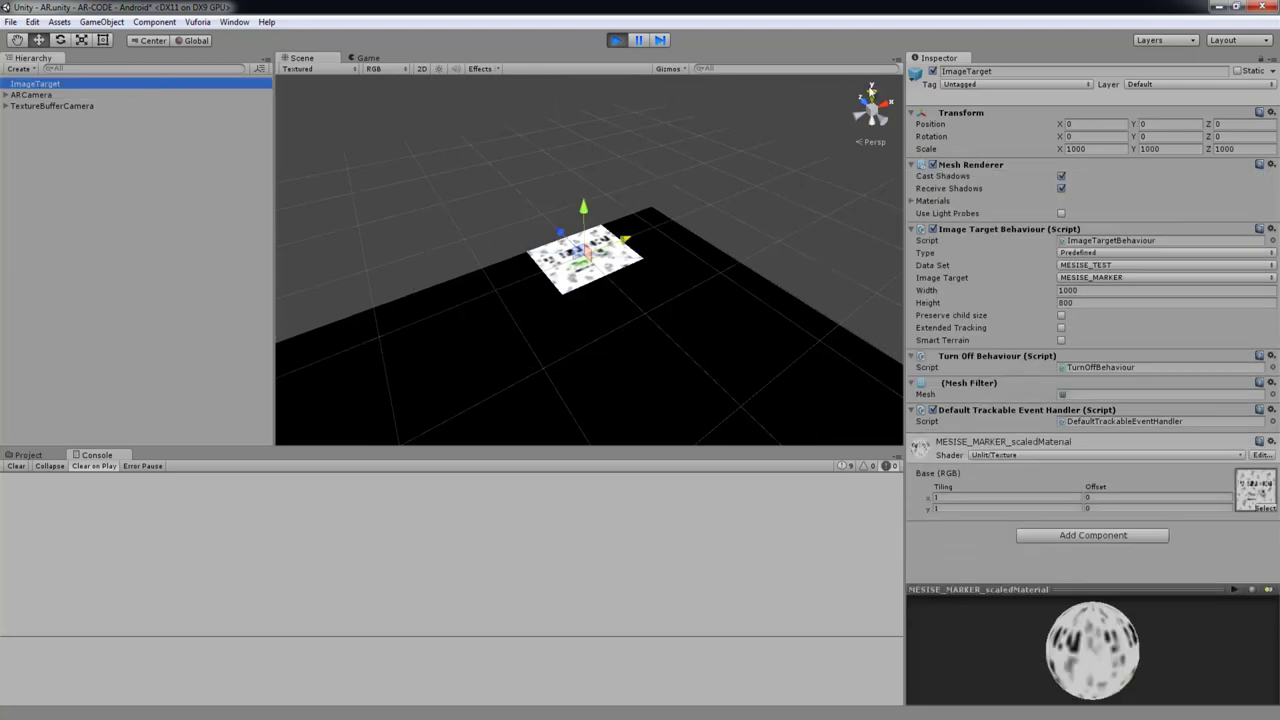
{"action": "left_click_drag", "start_coordinate": [600, 288], "coordinate": [596, 98], "text": "alt"}
{"action": "left_click", "coordinate": [616, 40]}
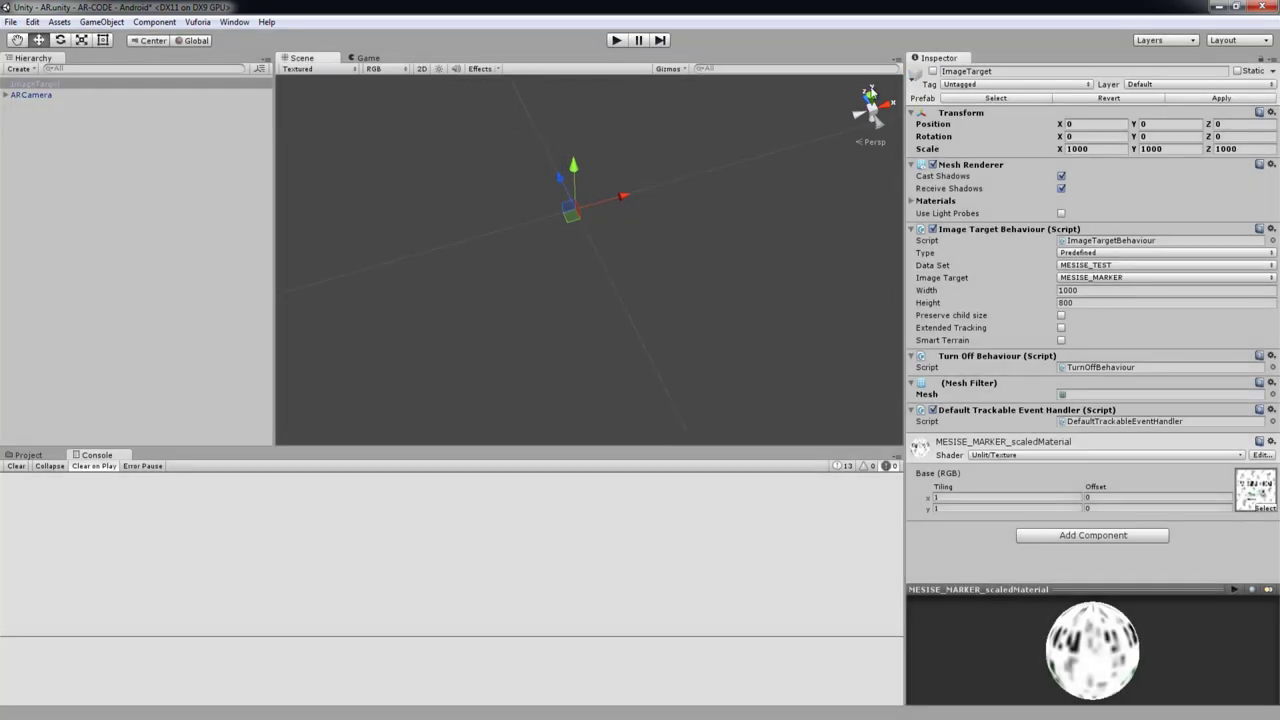
Reactivate the ImageTarget object in edit mode and select it in the hierarchy
{"action": "left_click", "coordinate": [933, 71]}
{"action": "mouse_move", "coordinate": [510, 273]}
{"action": "left_mouse_down", "text": "alt"}
{"action": "mouse_move", "coordinate": [706, 229]}
{"action": "mouse_move", "coordinate": [694, 251]}
{"action": "mouse_move", "coordinate": [290, 203]}
{"action": "left_mouse_up", "text": "alt"}
{"action": "left_click", "coordinate": [60, 104]}
{"action": "left_click", "coordinate": [48, 68]}
{"action": "left_click", "coordinate": [35, 84]}
Add a 3D sphere as a child of ImageTarget and scale it uniformly to about 0.7
{"action": "right_click", "coordinate": [18, 86]}
{"action": "left_click", "coordinate": [188, 172]}
{"action": "left_click", "coordinate": [72, 86]}
{"action": "right_click", "coordinate": [35, 83]}
{"action": "mouse_move", "coordinate": [115, 221]}
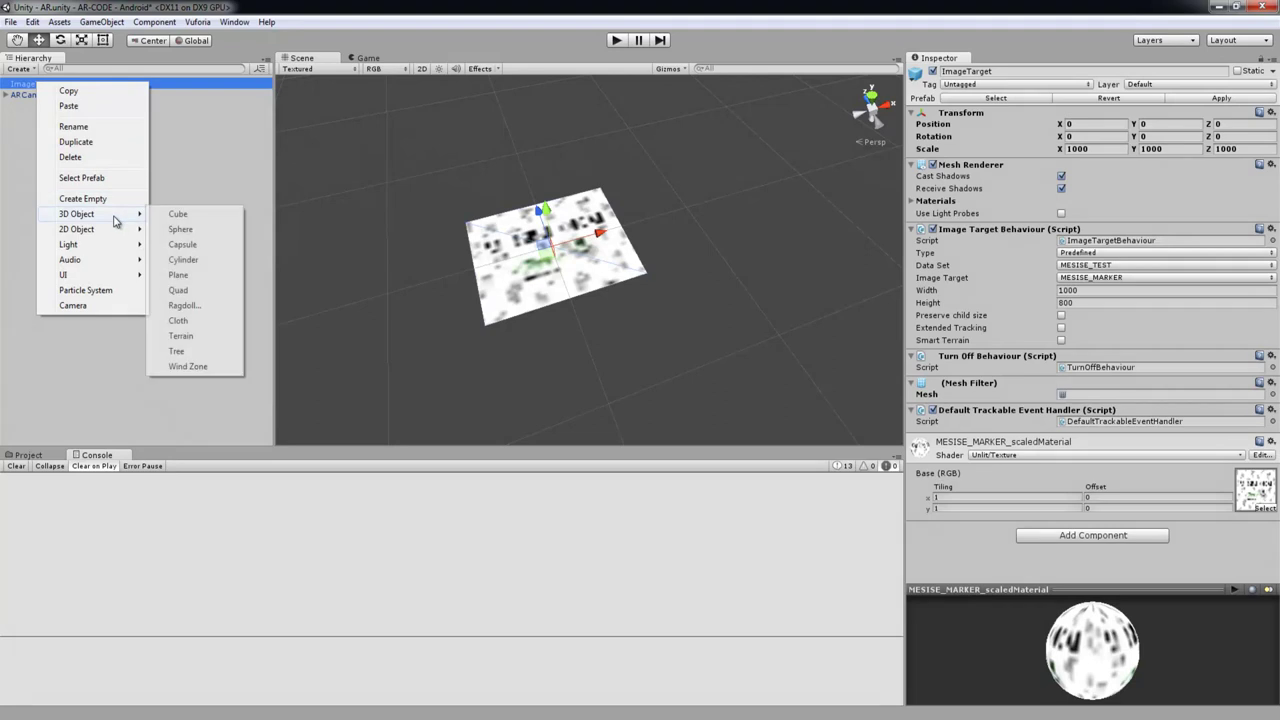
{"action": "left_click", "coordinate": [182, 229]}
{"action": "key", "text": "r"}
{"action": "mouse_move", "coordinate": [546, 248]}
{"action": "left_mouse_down"}
{"action": "mouse_move", "coordinate": [527, 252]}
{"action": "mouse_move", "coordinate": [545, 250]}
{"action": "left_mouse_up"}
{"action": "key", "text": "w"}
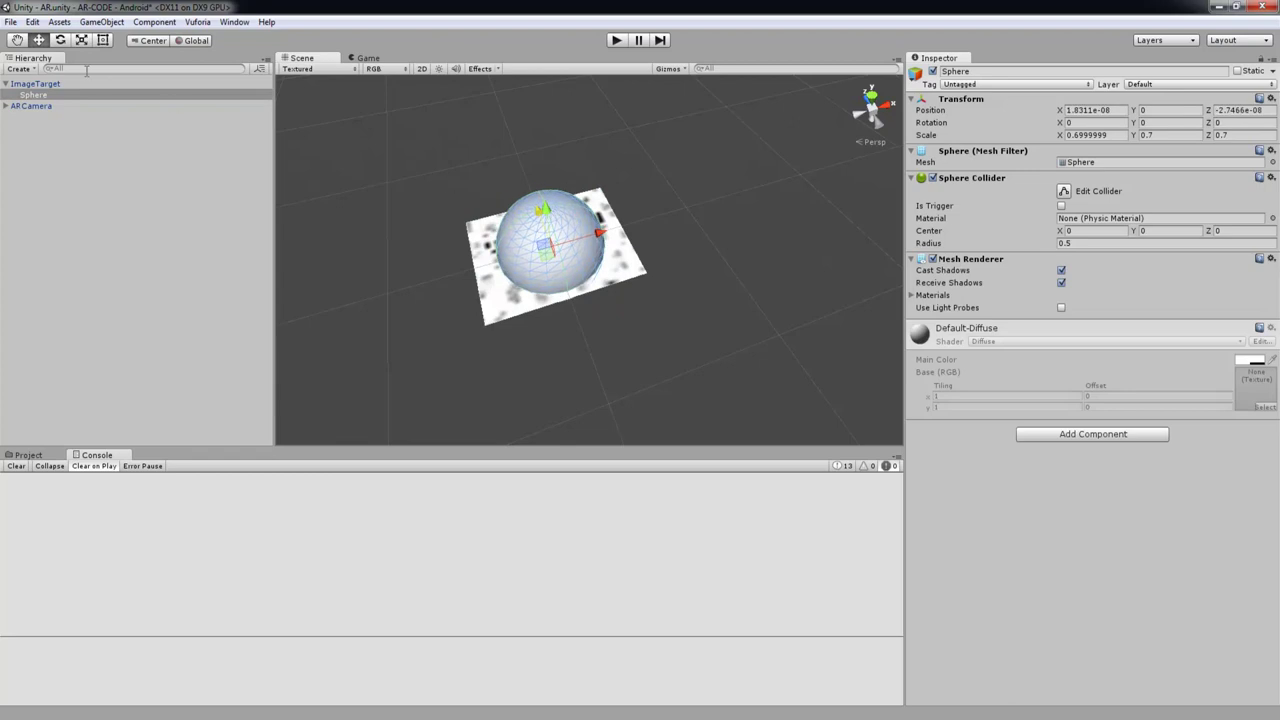
Move ARCamera above the sphere to about X -39, Y 1571, Z -24, docking the Game view beside the Scene view
{"action": "left_click", "coordinate": [49, 106]}
{"action": "left_click_drag", "start_coordinate": [605, 269], "coordinate": [634, 191], "text": "alt"}
{"action": "left_click_drag", "start_coordinate": [554, 174], "coordinate": [560, 38]}
{"action": "right_click_drag", "start_coordinate": [652, 189], "coordinate": [491, 199], "text": "alt"}
{"action": "left_click_drag", "start_coordinate": [370, 60], "coordinate": [510, 220]}
{"action": "left_click_drag", "start_coordinate": [430, 204], "coordinate": [355, 195]}
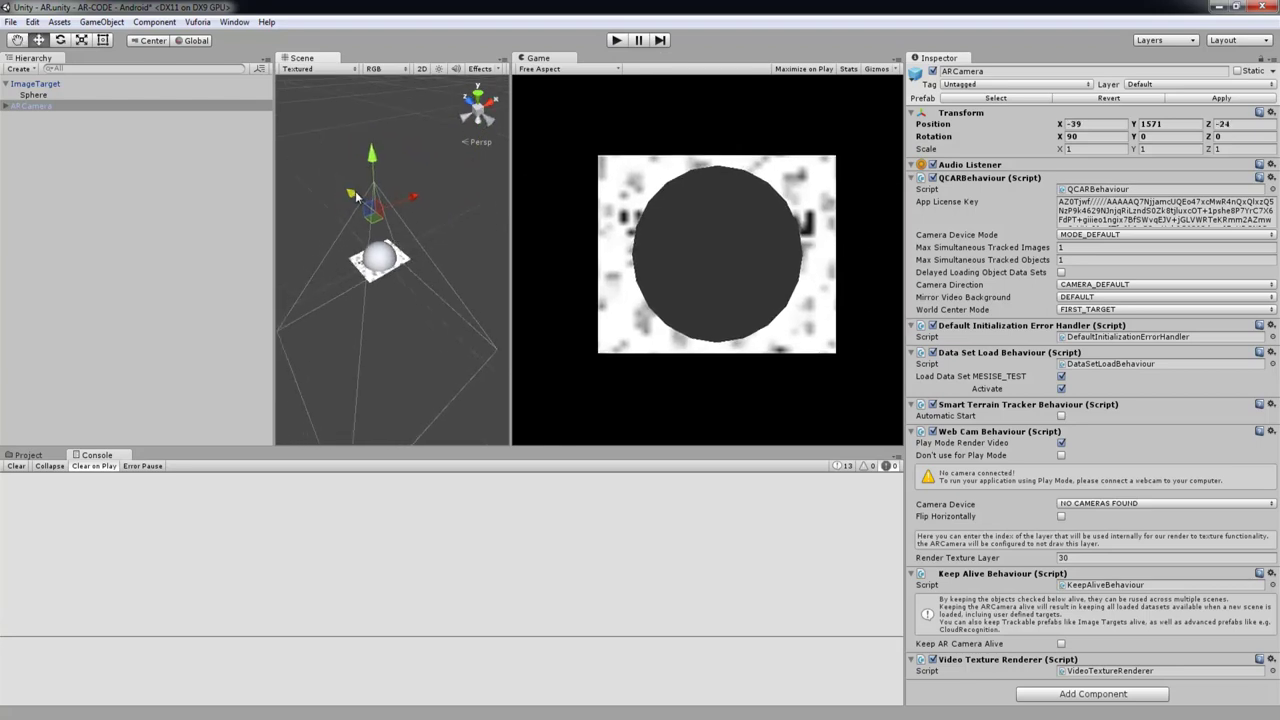
{"action": "left_click_drag", "start_coordinate": [538, 58], "coordinate": [860, 250]}
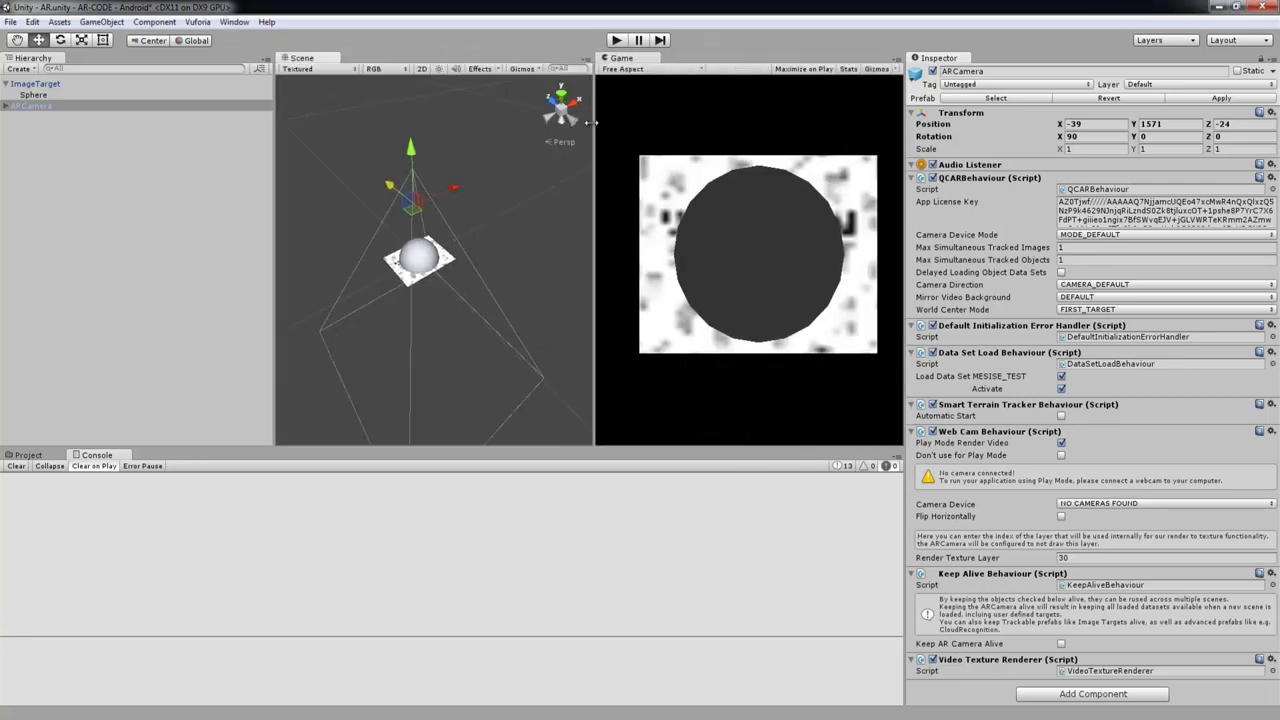
Create a new material in the Assets folder and set its shader to Unlit/Texture
{"action": "left_click", "coordinate": [428, 135]}
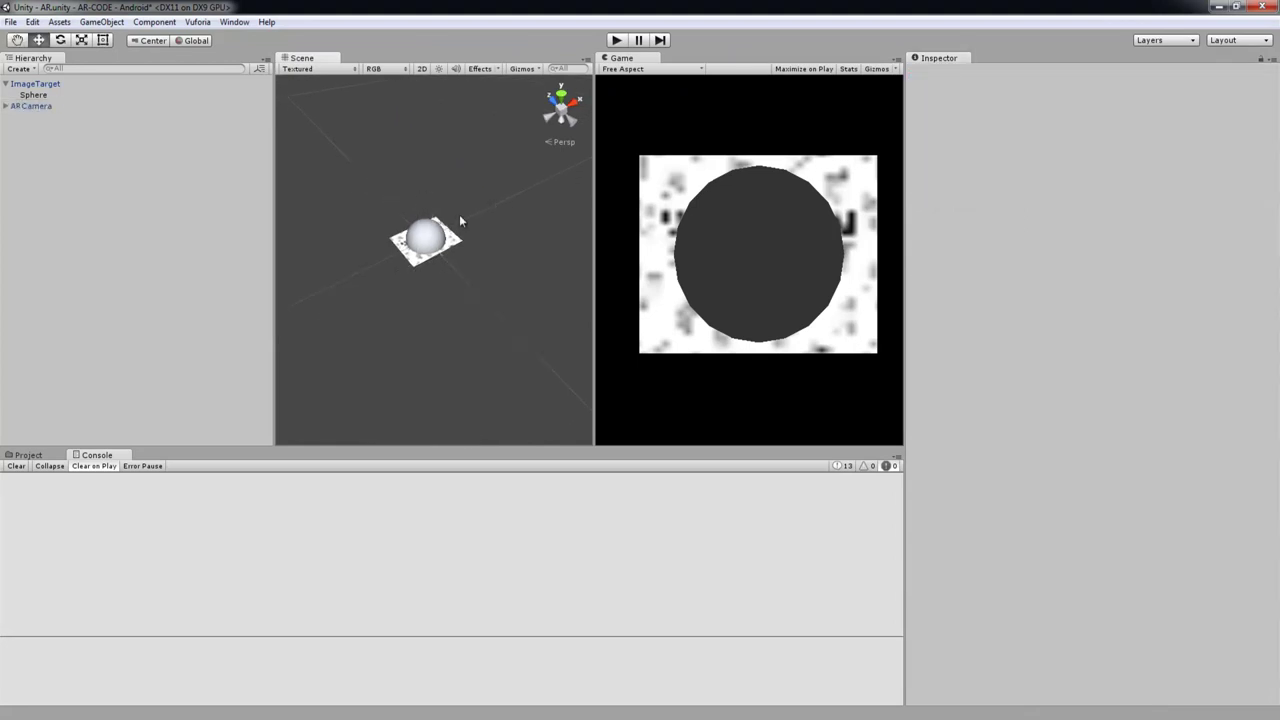
{"action": "left_click", "coordinate": [420, 246]}
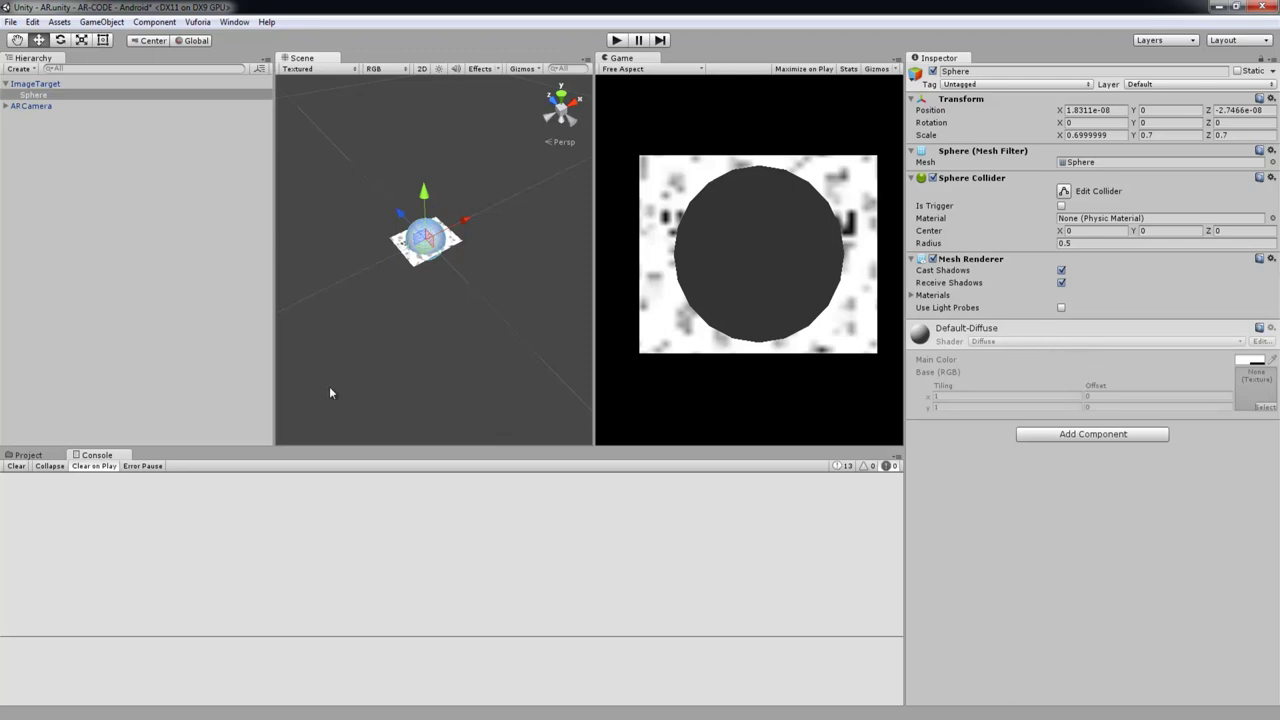
{"action": "left_click", "coordinate": [28, 455]}
{"action": "left_click", "coordinate": [174, 478]}
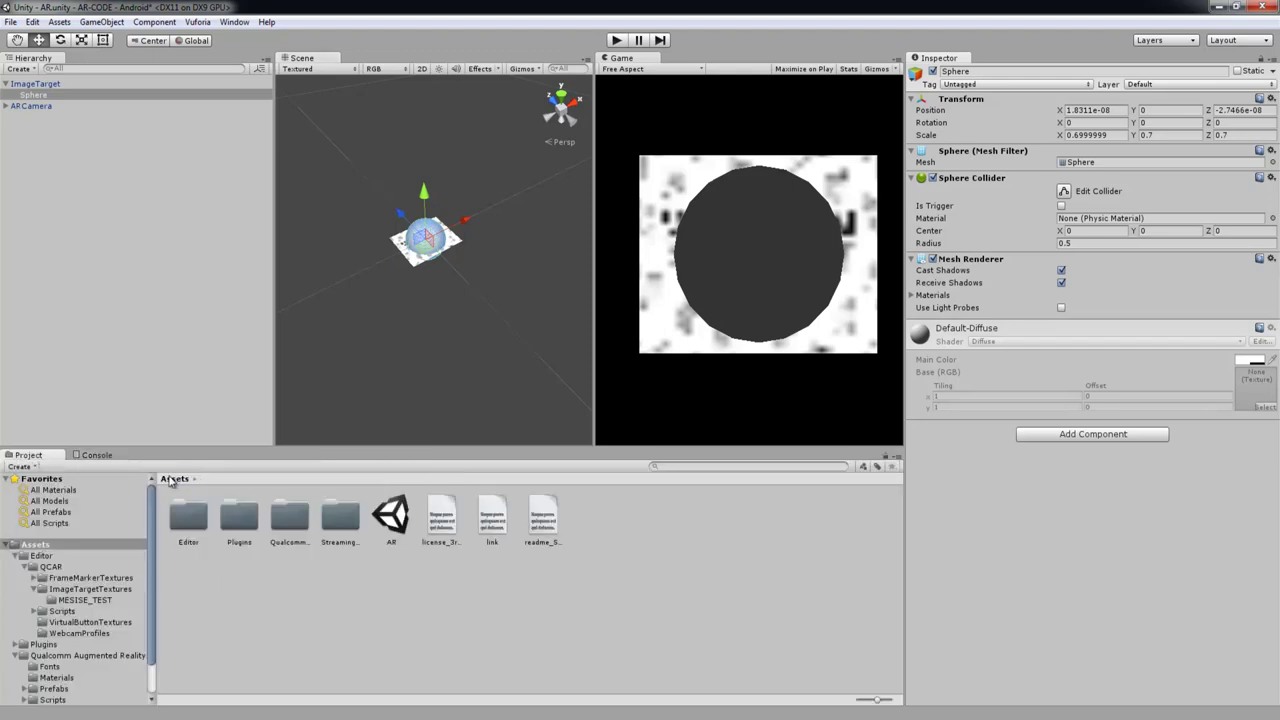
{"action": "right_click", "coordinate": [326, 594]}
{"action": "mouse_move", "coordinate": [434, 378]}
{"action": "left_click", "coordinate": [557, 499]}
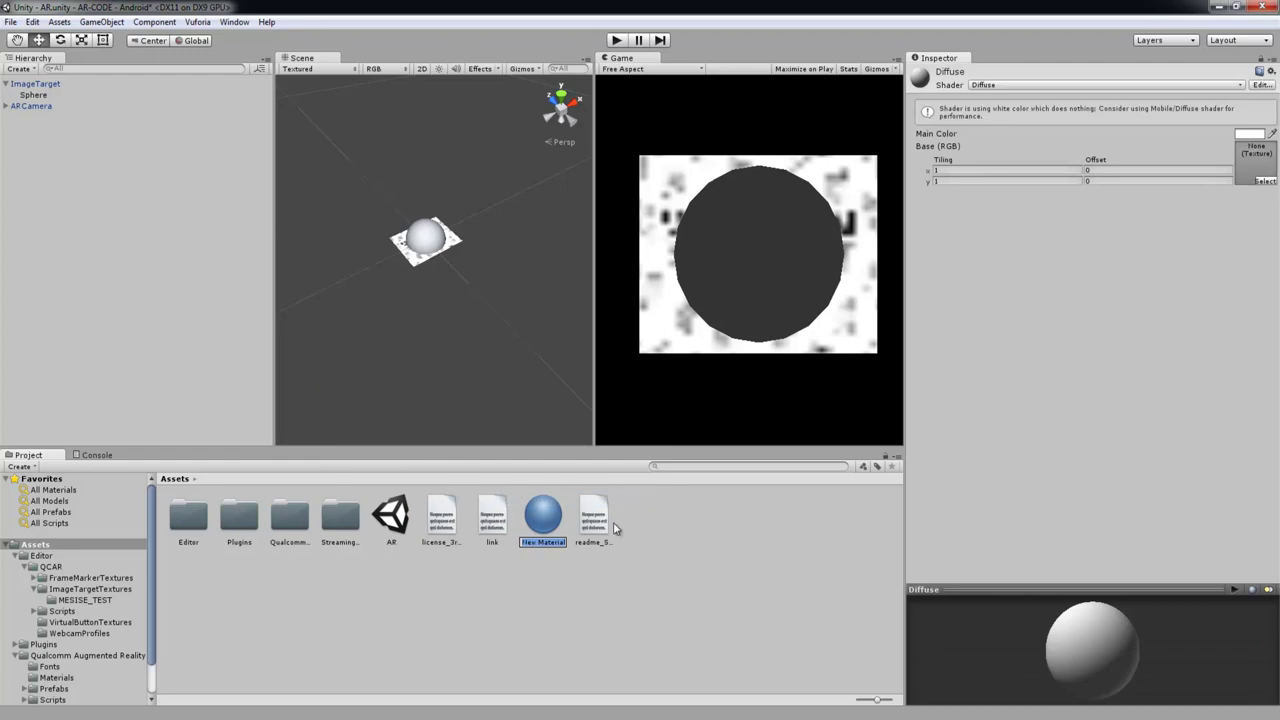
{"action": "left_click", "coordinate": [1006, 85]}
{"action": "mouse_move", "coordinate": [1016, 443]}
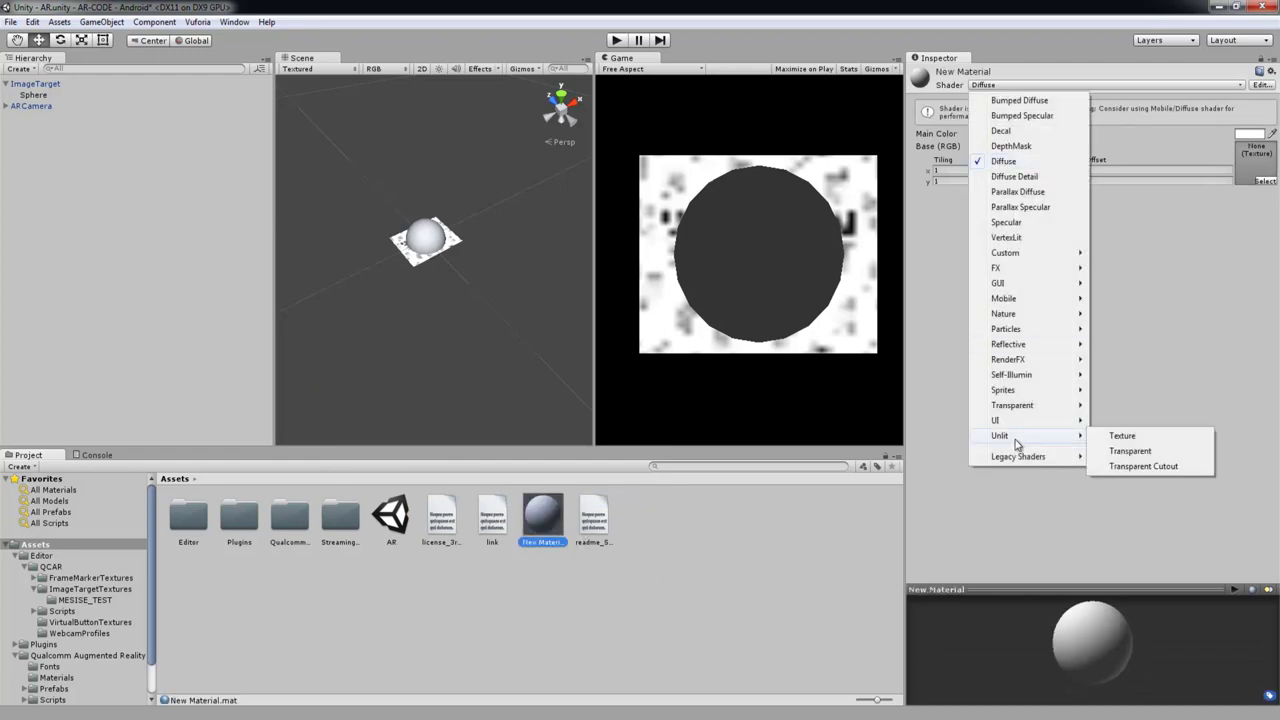
{"action": "left_click", "coordinate": [1122, 437]}
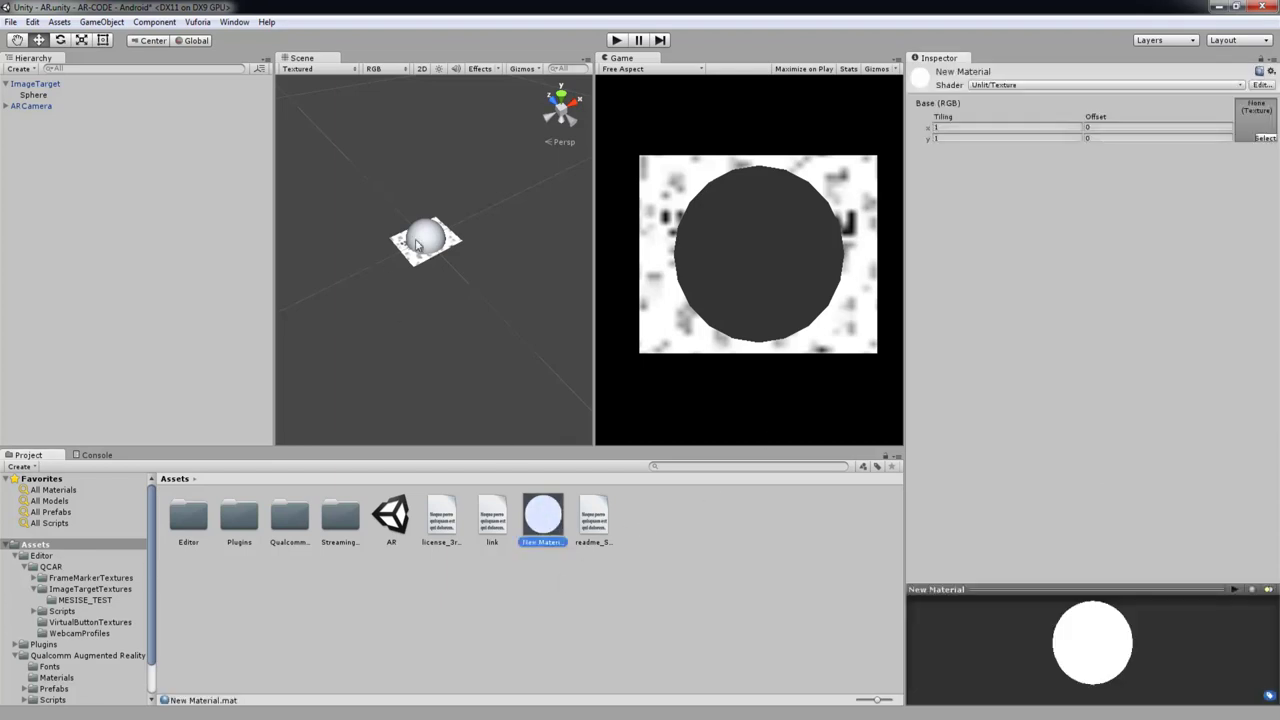
Apply the new material to the sphere and assign the User-Defined Target texture as its base texture
{"action": "left_click", "coordinate": [430, 238]}
{"action": "left_click_drag", "start_coordinate": [543, 515], "coordinate": [34, 95]}
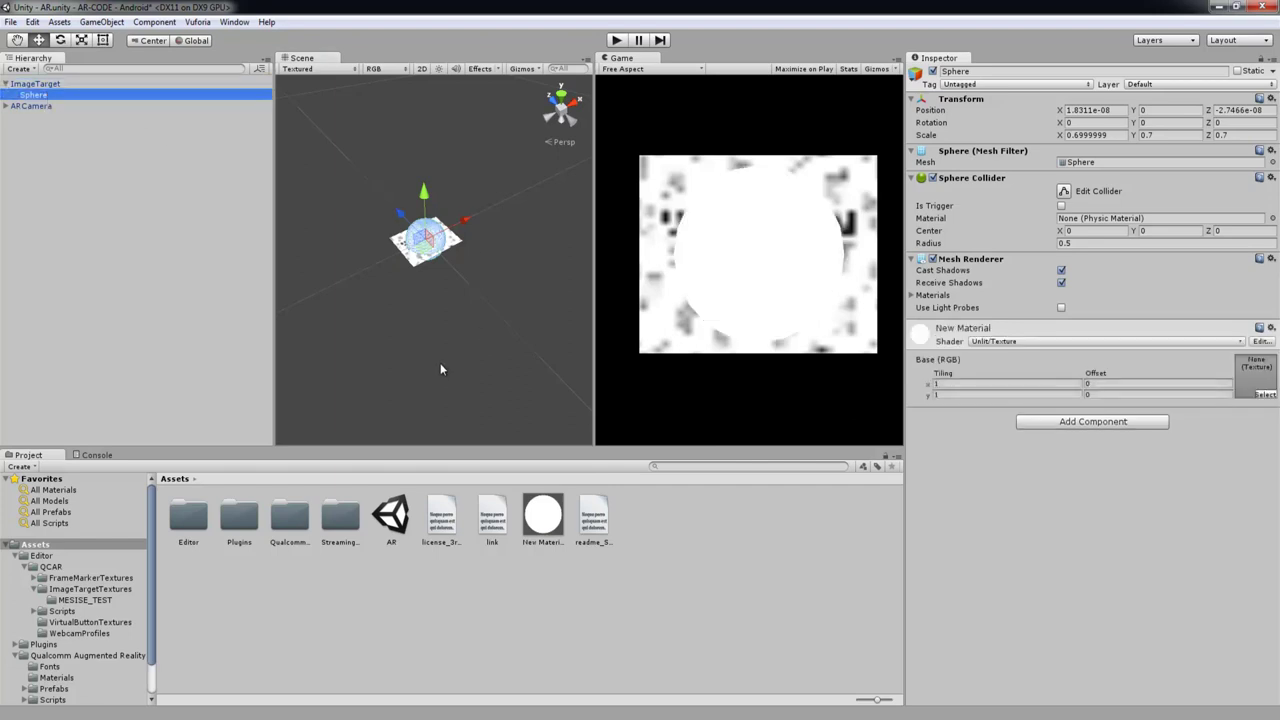
{"action": "left_click", "coordinate": [1265, 394]}
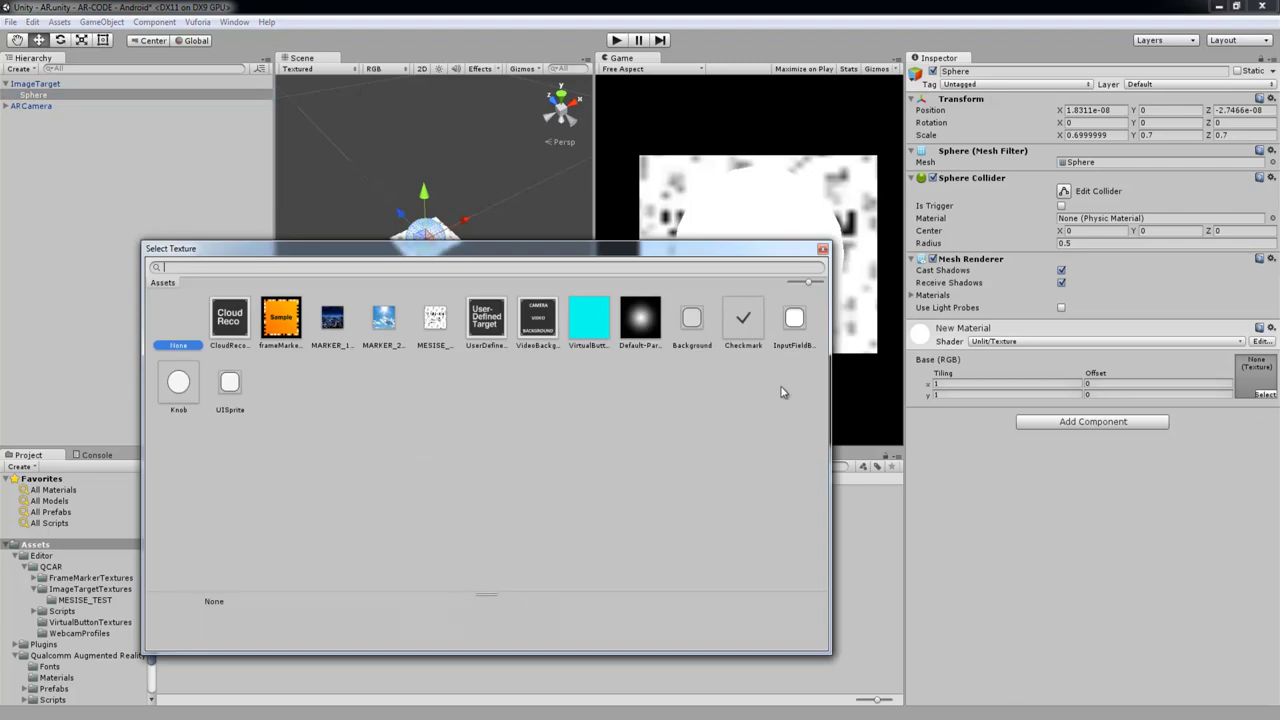
{"action": "left_click", "coordinate": [340, 318]}
{"action": "left_click", "coordinate": [380, 320]}
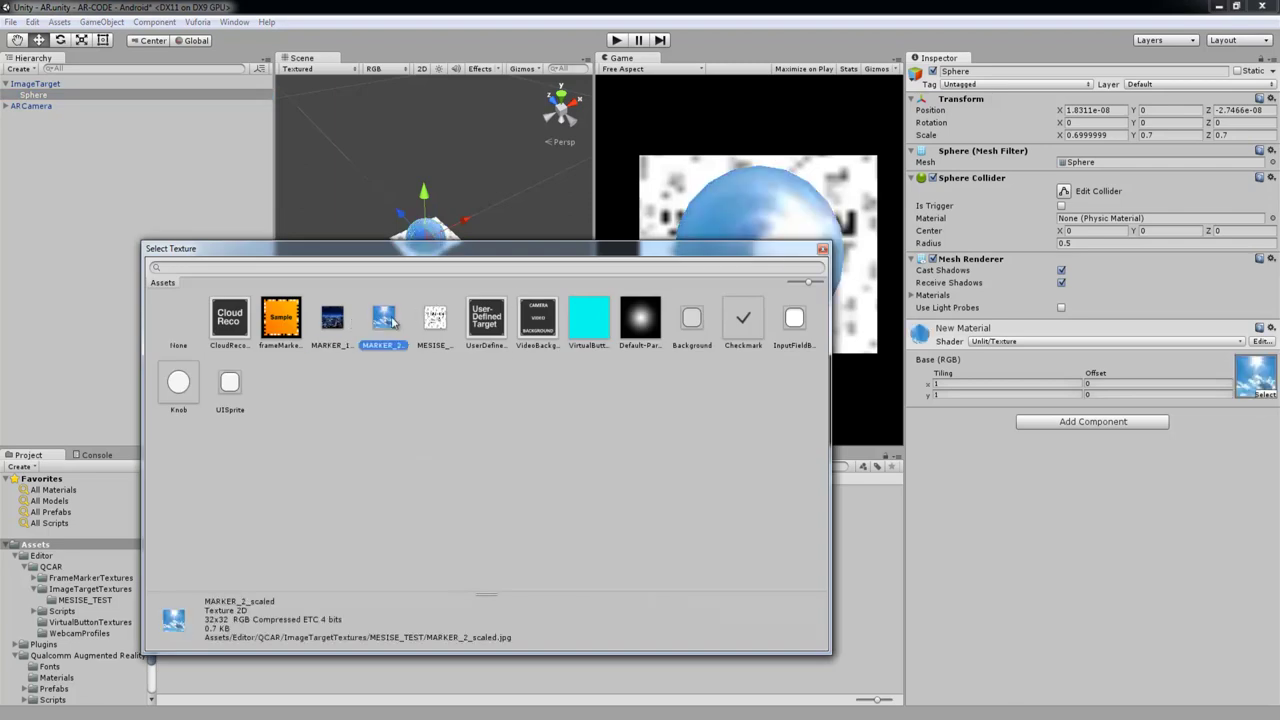
{"action": "left_click", "coordinate": [495, 314]}
{"action": "left_click", "coordinate": [822, 249]}
{"action": "left_click", "coordinate": [481, 290]}
{"action": "mouse_move", "coordinate": [481, 290]}
{"action": "left_mouse_down", "text": "alt"}
{"action": "mouse_move", "coordinate": [436, 324]}
{"action": "mouse_move", "coordinate": [725, 297]}
{"action": "mouse_move", "coordinate": [243, 277]}
{"action": "mouse_move", "coordinate": [954, 263]}
{"action": "mouse_move", "coordinate": [509, 269]}
{"action": "mouse_move", "coordinate": [417, 323]}
{"action": "mouse_move", "coordinate": [457, 293]}
{"action": "left_mouse_up", "text": "alt"}
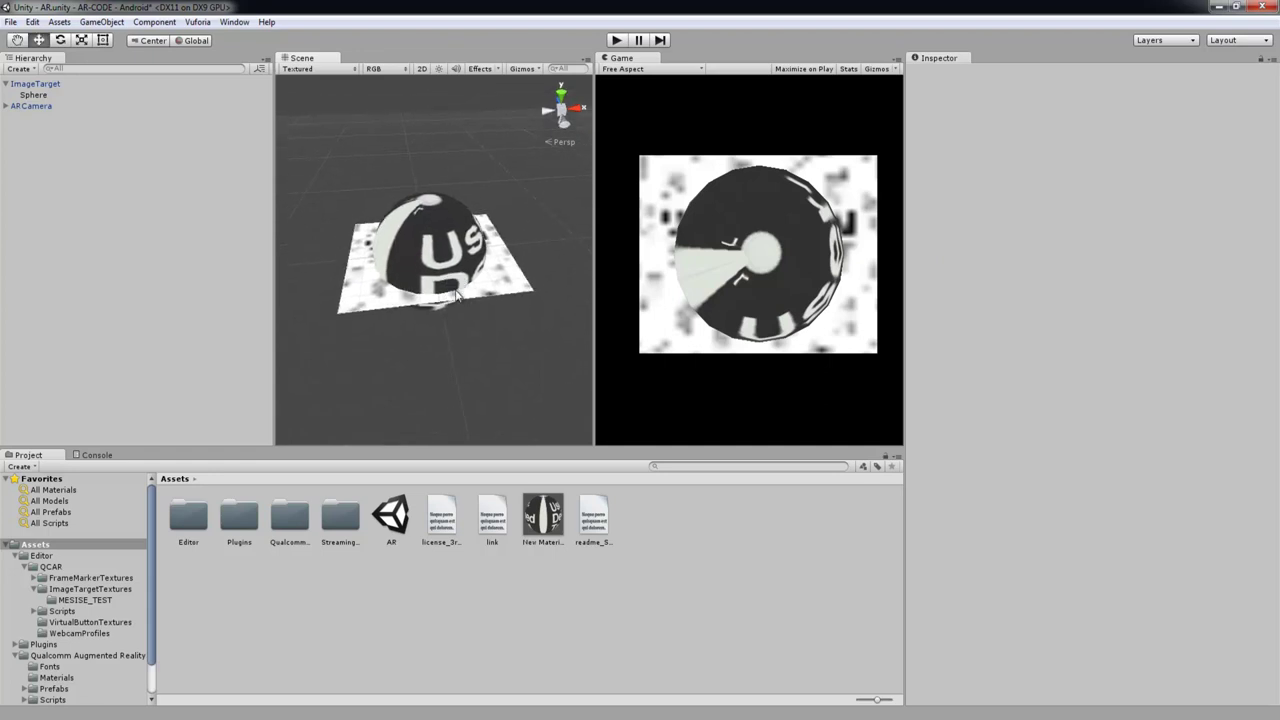
{"action": "left_click_drag", "start_coordinate": [457, 293], "coordinate": [421, 266], "text": "alt"}
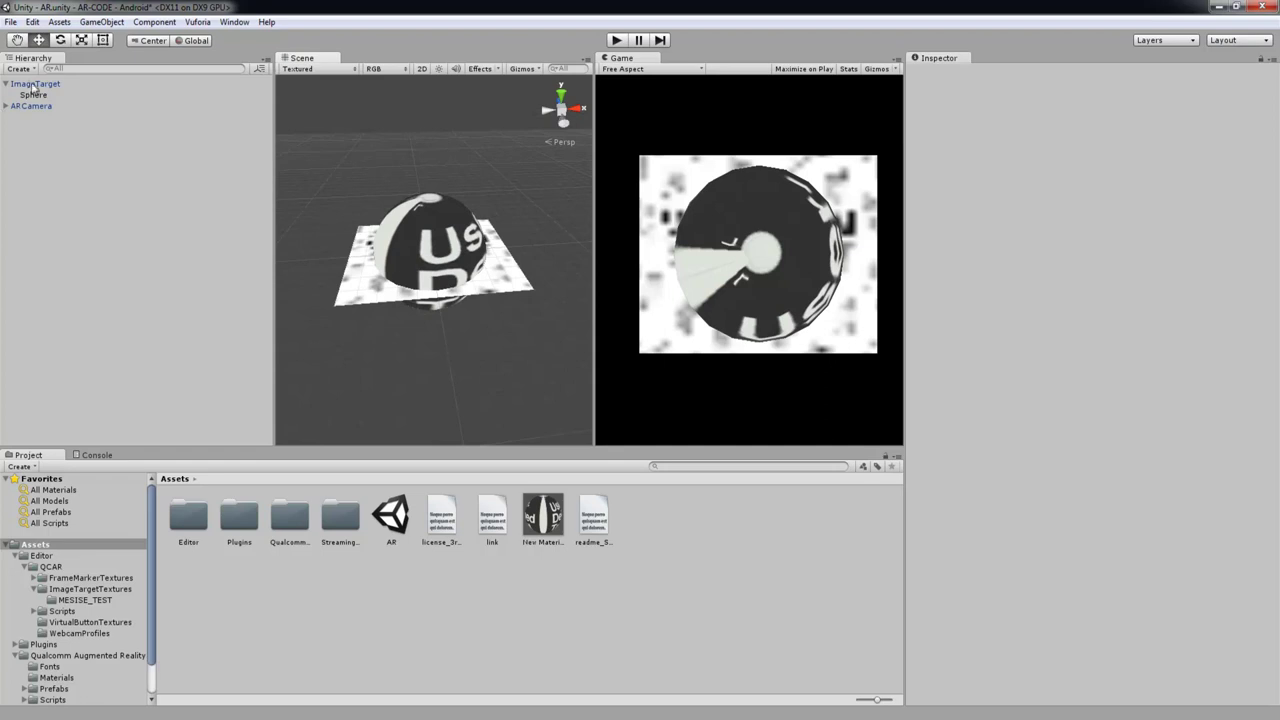
Deactivate ImageTarget and start Play mode
{"action": "left_click", "coordinate": [90, 85]}
{"action": "left_click", "coordinate": [932, 71]}
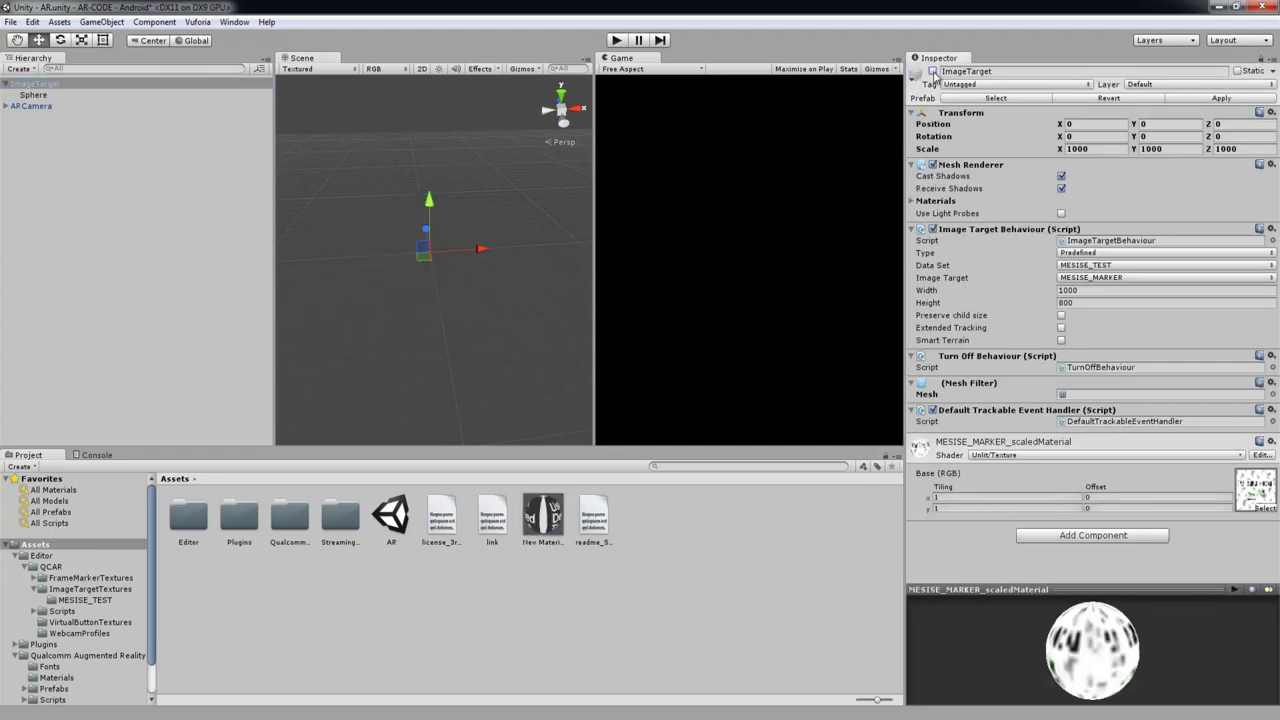
{"action": "left_click", "coordinate": [108, 125]}
{"action": "left_click", "coordinate": [78, 106]}
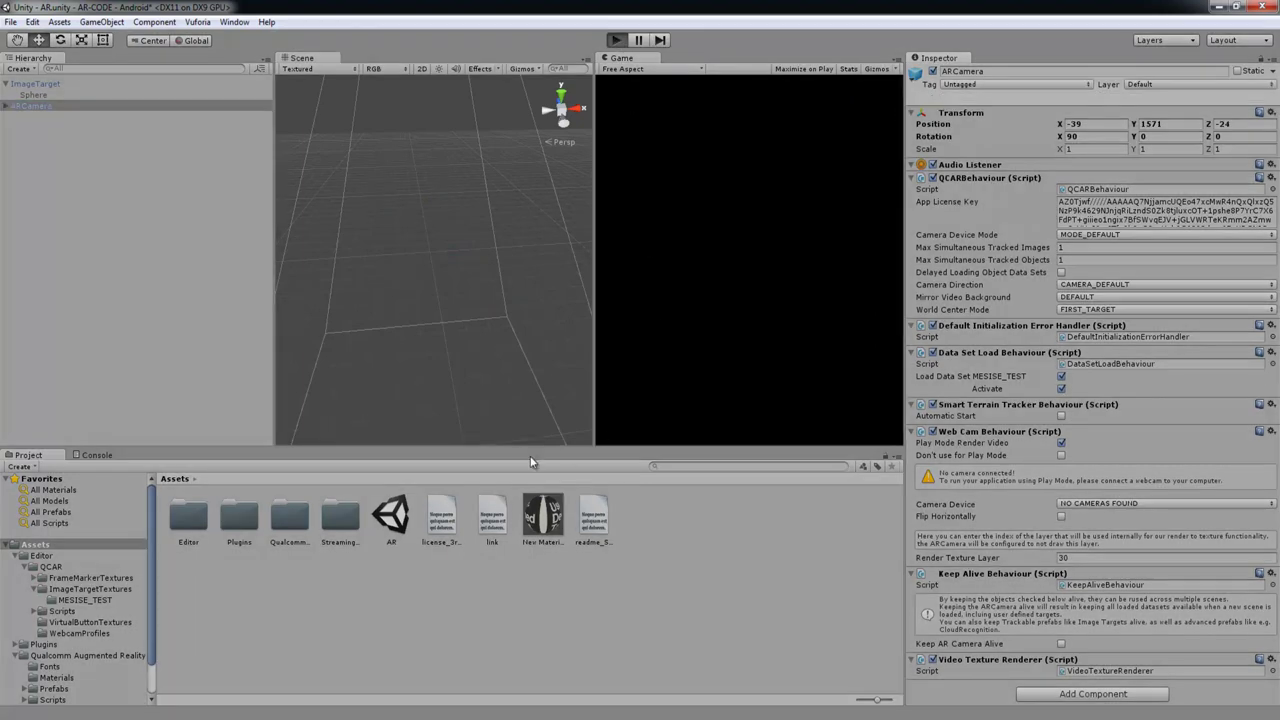
{"action": "key", "text": "ctrl+p"}
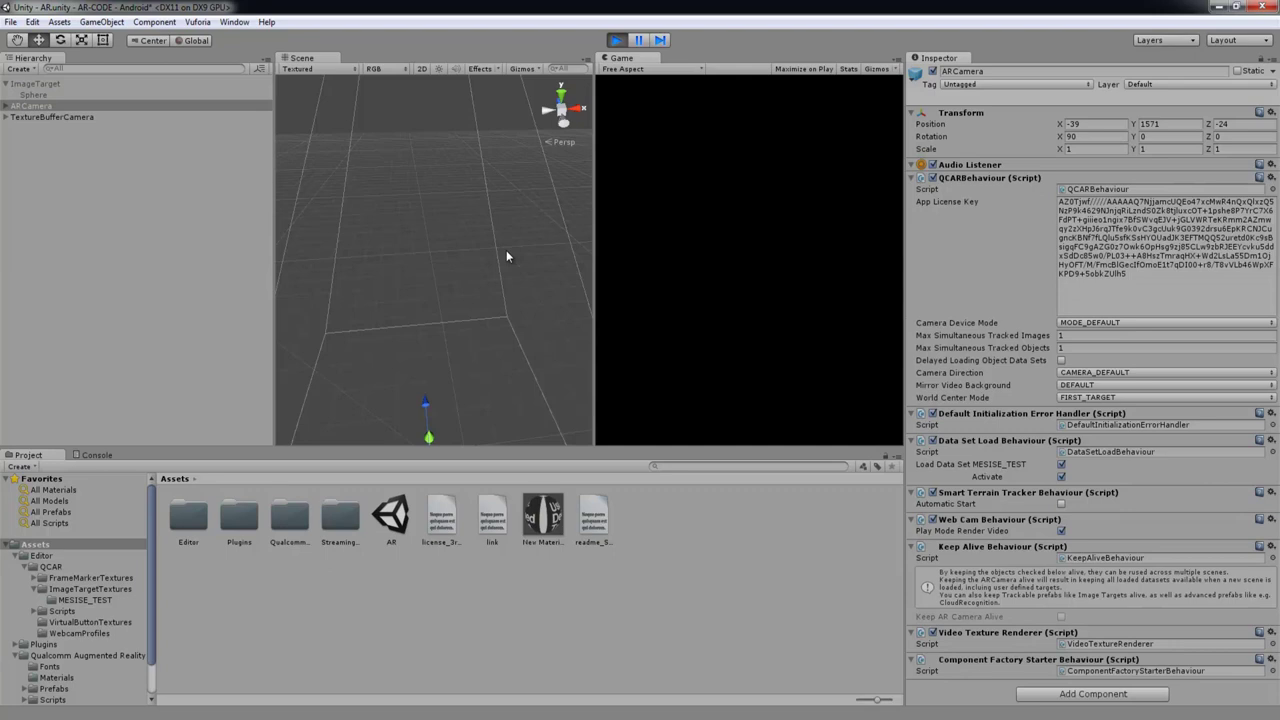
Toggle ImageTarget's active state repeatedly in Play mode, check the tracking messages in the Console, and stop Play mode
{"action": "left_click", "coordinate": [74, 83]}
{"action": "left_click", "coordinate": [933, 72]}
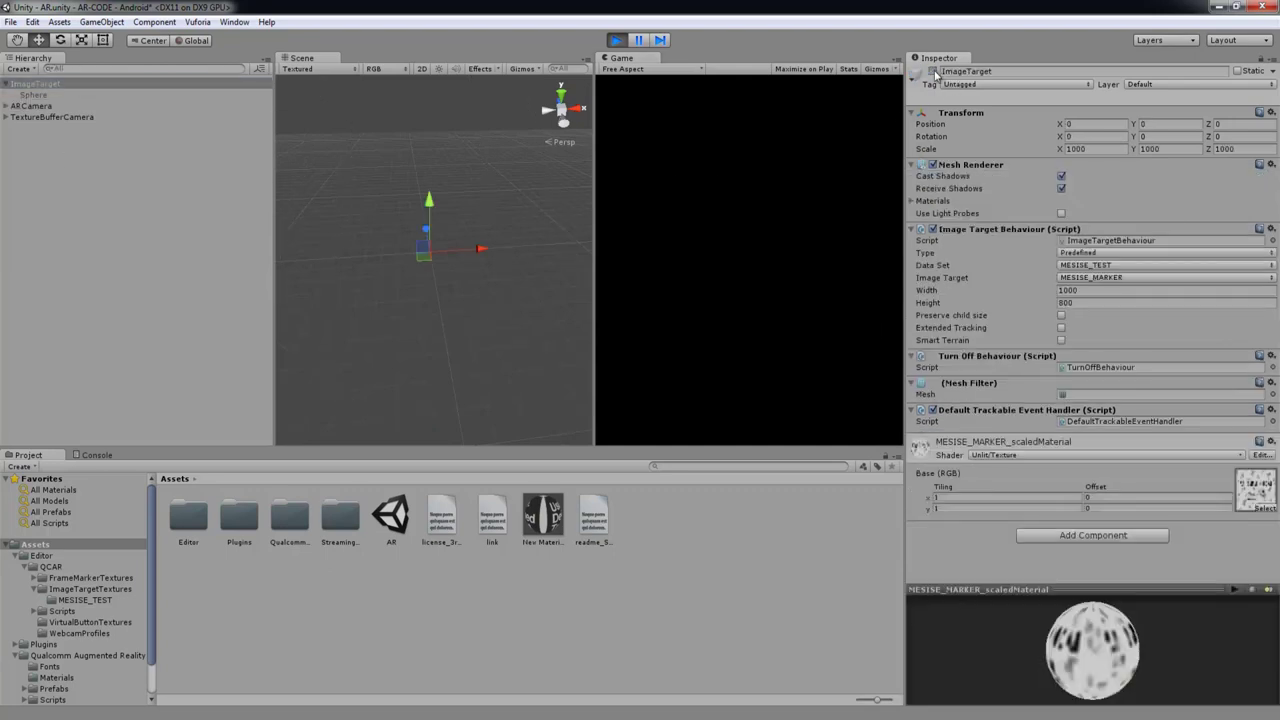
{"action": "left_click", "coordinate": [84, 455]}
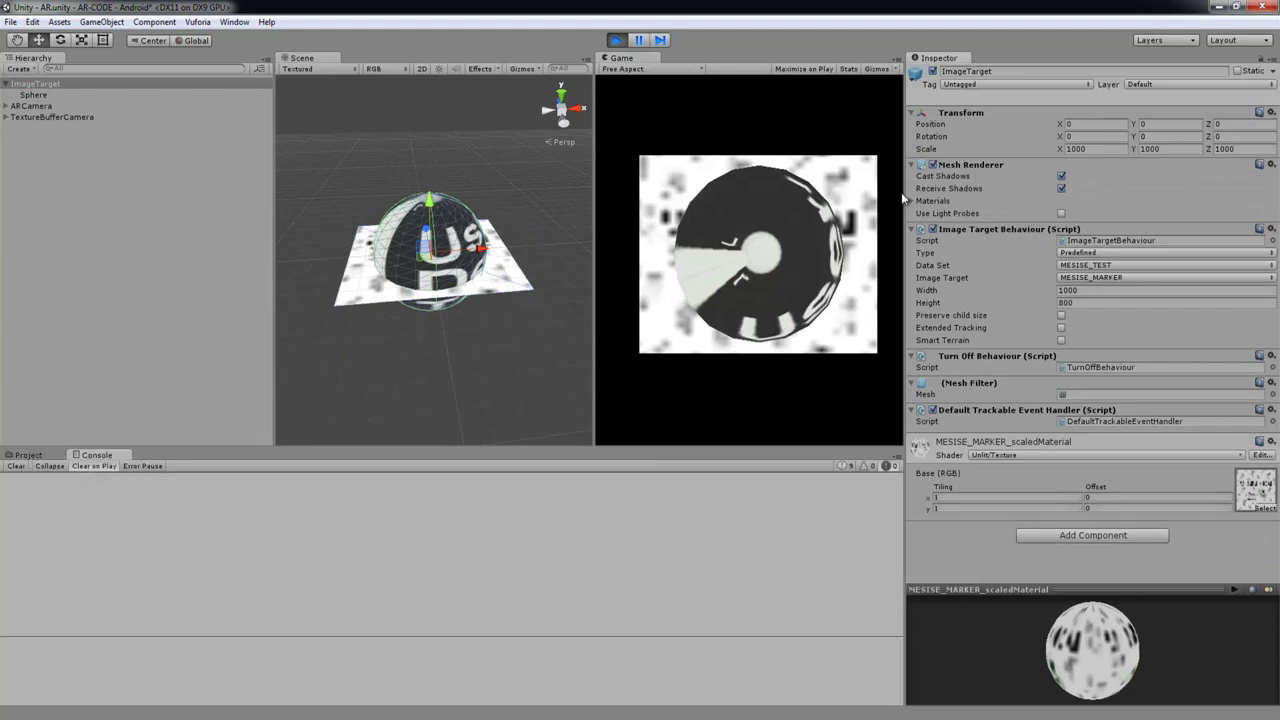
{"action": "left_click", "coordinate": [934, 72]}
{"action": "left_click", "coordinate": [934, 72]}
{"action": "left_click", "coordinate": [934, 72]}
{"action": "left_click", "coordinate": [934, 72]}
{"action": "left_click", "coordinate": [845, 466]}
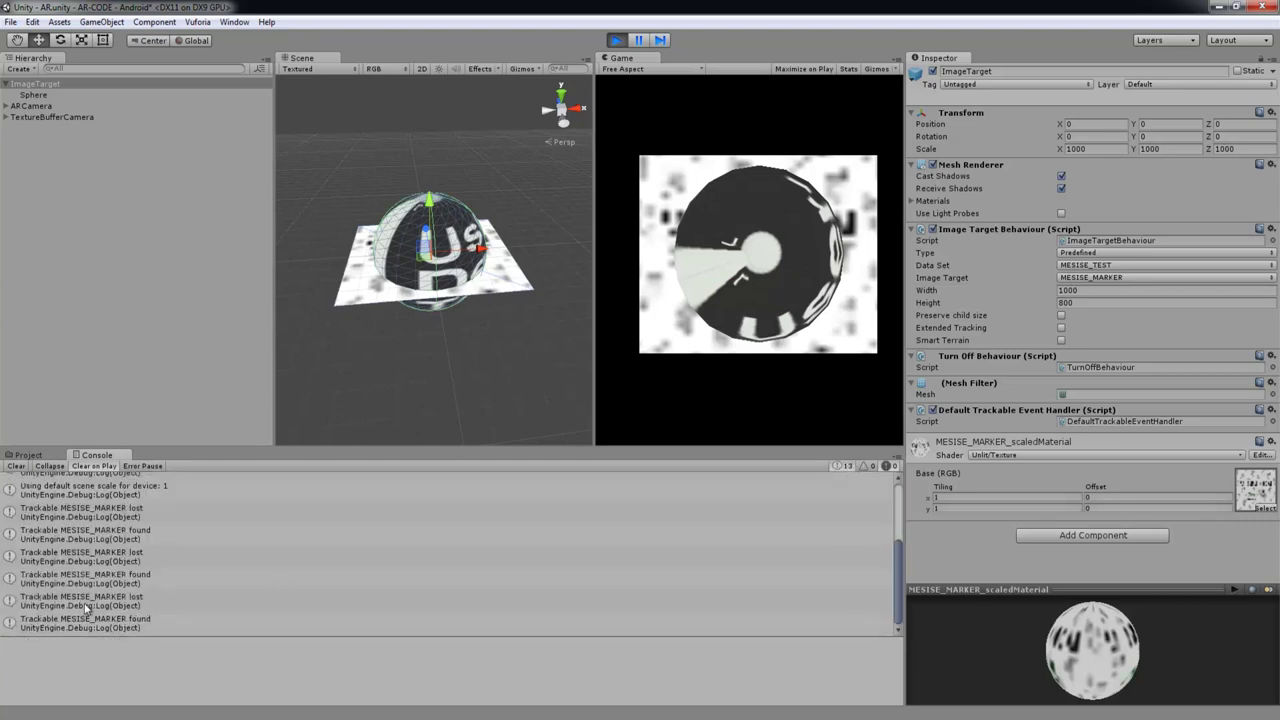
{"action": "left_click", "coordinate": [934, 71]}
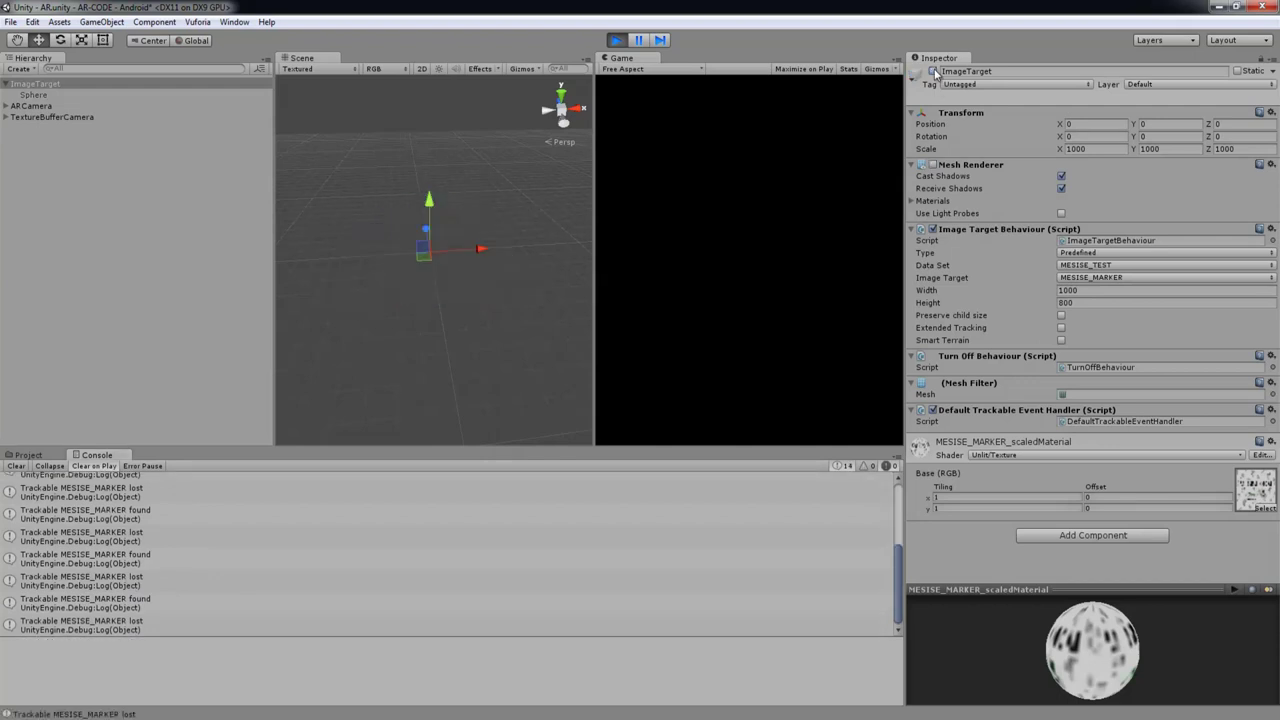
{"action": "left_click", "coordinate": [934, 71]}
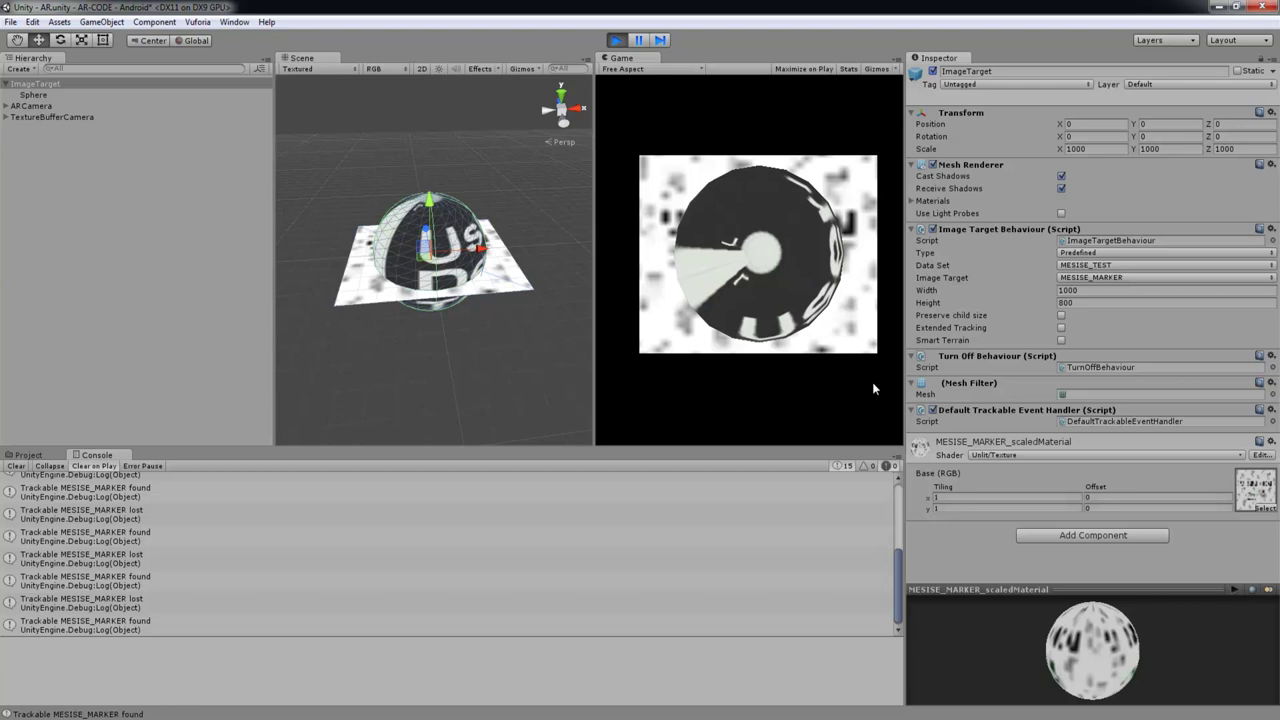
{"action": "left_click", "coordinate": [617, 40]}
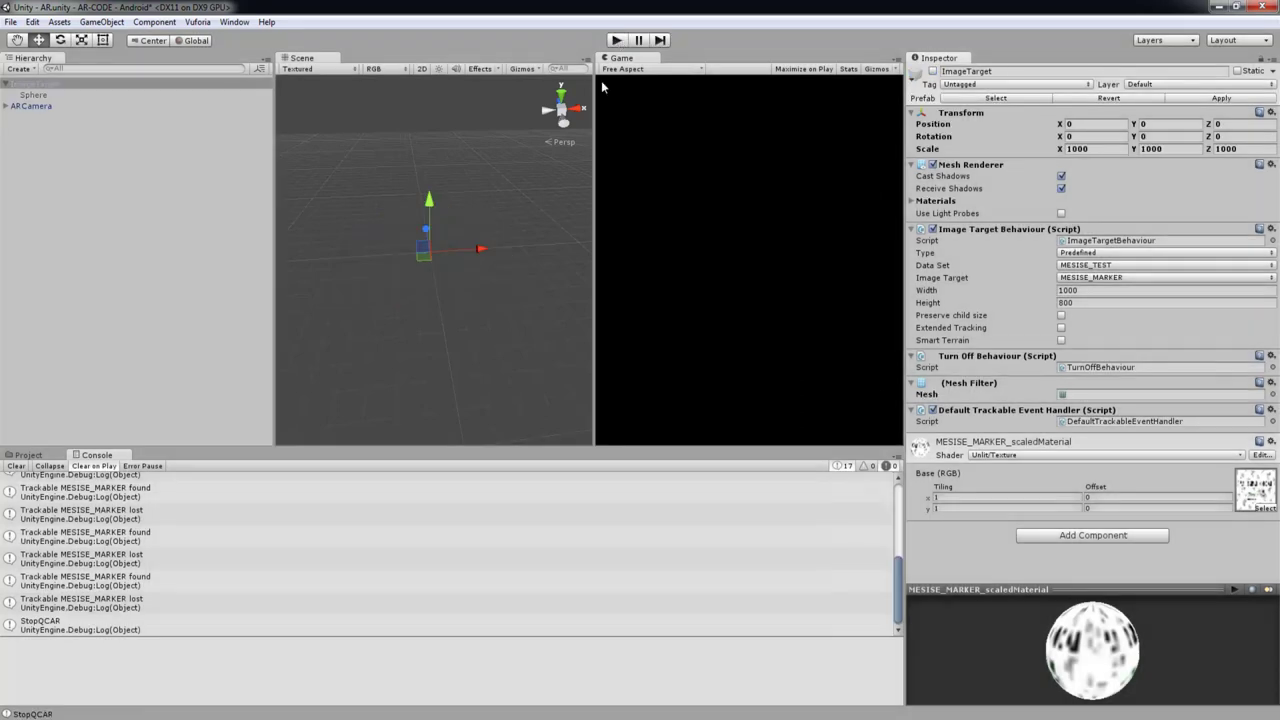
Reactivate ImageTarget in edit mode so its marker and sphere are part of the scene again
{"action": "left_click", "coordinate": [93, 107]}
{"action": "left_click", "coordinate": [215, 84]}
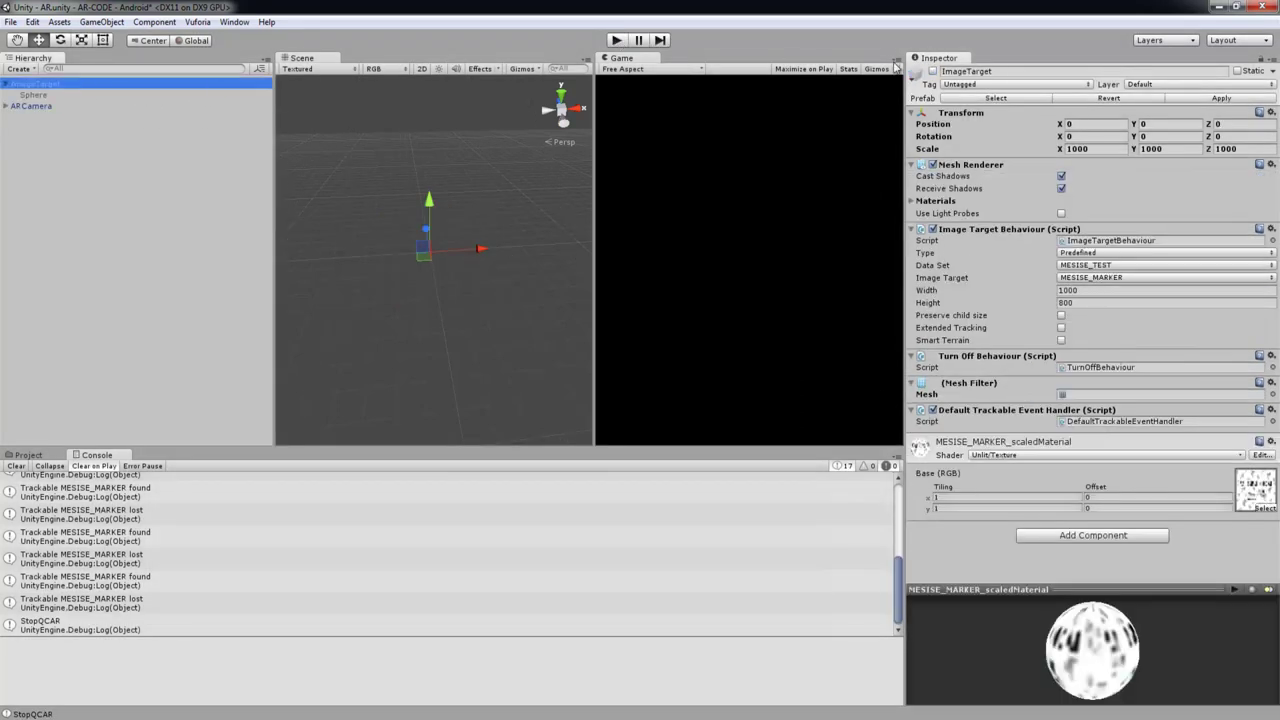
{"action": "left_click", "coordinate": [518, 366]}
{"action": "left_click_drag", "start_coordinate": [518, 368], "coordinate": [418, 173], "text": "alt"}
{"action": "left_click_drag", "start_coordinate": [495, 281], "coordinate": [470, 300], "text": "alt"}
{"action": "left_click", "coordinate": [509, 286]}
Duplicate ImageTarget, separate the two along Z with the copy at -60, and set the copy's image target to MARKER_1
{"action": "left_click", "coordinate": [58, 114]}
{"action": "mouse_move", "coordinate": [398, 244]}
{"action": "left_mouse_down"}
{"action": "mouse_move", "coordinate": [322, 188]}
{"action": "mouse_move", "coordinate": [414, 230]}
{"action": "left_mouse_up"}
{"action": "key", "text": "ctrl+d"}
{"action": "left_click", "coordinate": [1094, 277]}
{"action": "left_click", "coordinate": [1100, 306]}
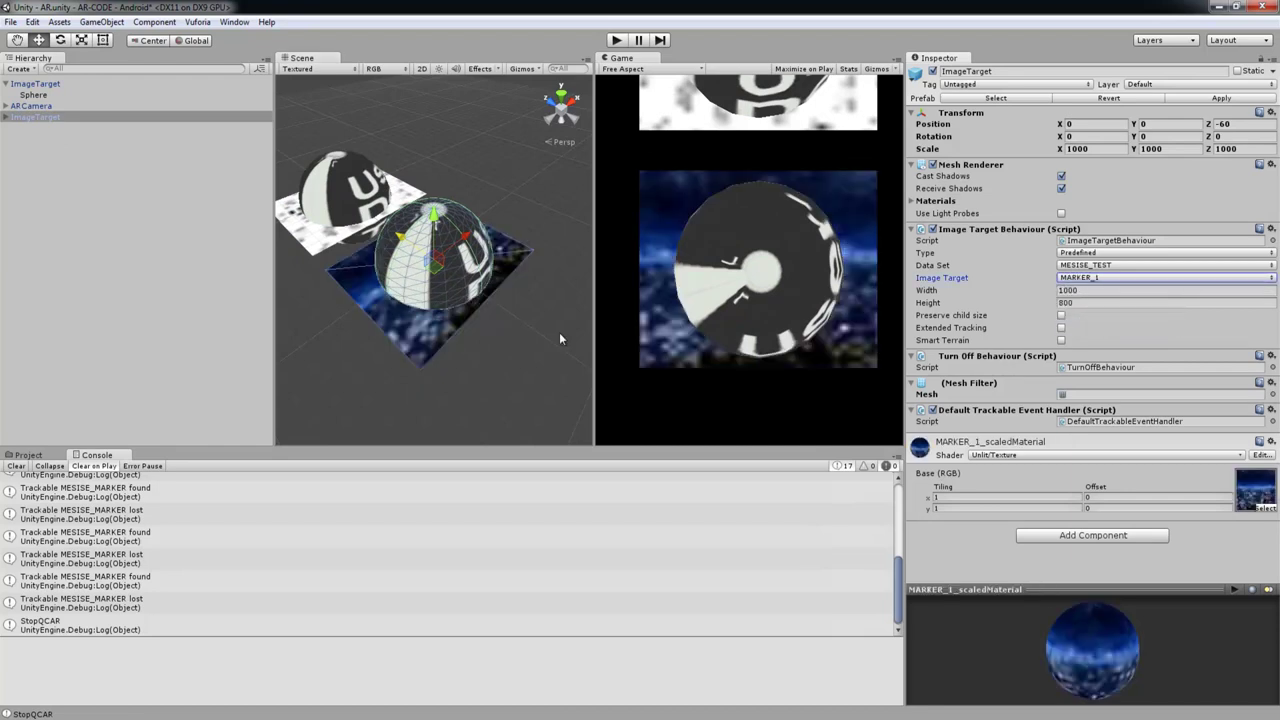
Duplicate the MARKER_1 target, move the copy to about Z -958, and set its image target to MARKER_2
{"action": "key", "text": "ctrl+d"}
{"action": "left_click_drag", "start_coordinate": [402, 242], "coordinate": [484, 264]}
{"action": "left_click", "coordinate": [1094, 277]}
{"action": "left_click", "coordinate": [1098, 307]}
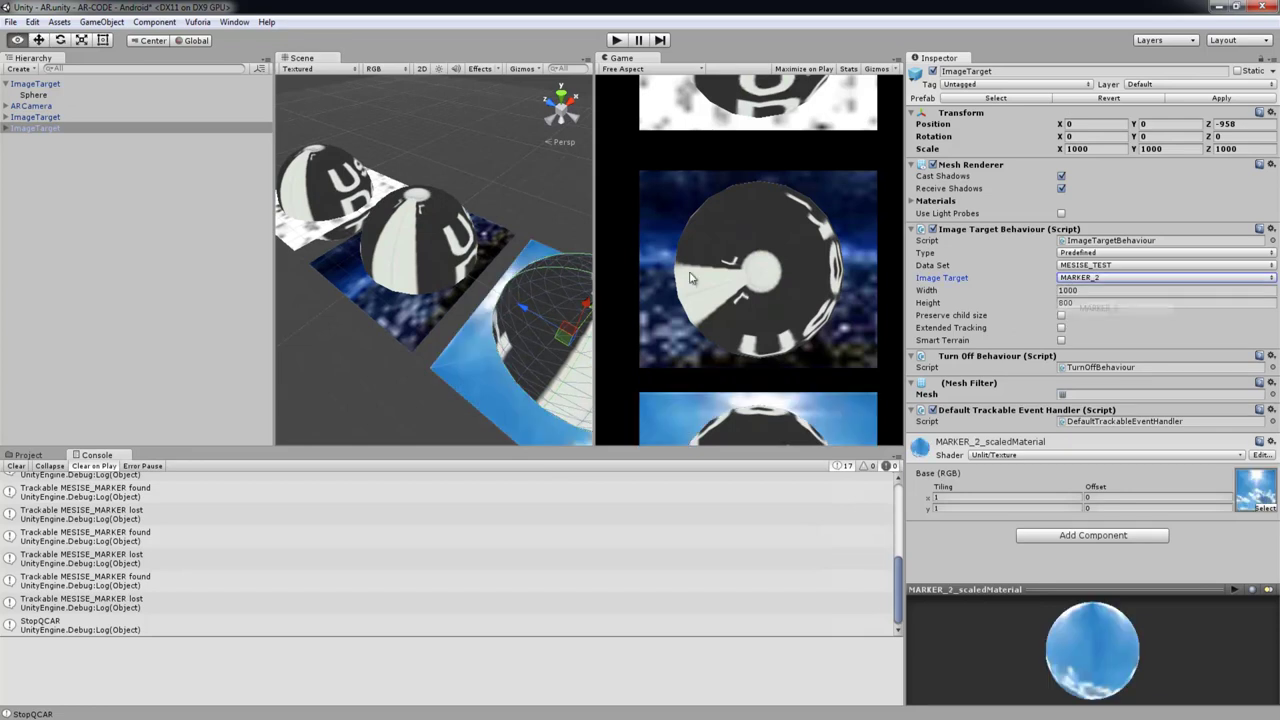
Duplicate the sphere on the MARKER_1 target and place the two spheres side by side along X
{"action": "scroll", "coordinate": [444, 248], "scroll_direction": "down", "scroll_amount": 5}
{"action": "left_click_drag", "start_coordinate": [444, 248], "coordinate": [436, 276], "text": "alt"}
{"action": "left_click", "coordinate": [447, 184]}
{"action": "left_click", "coordinate": [440, 234]}
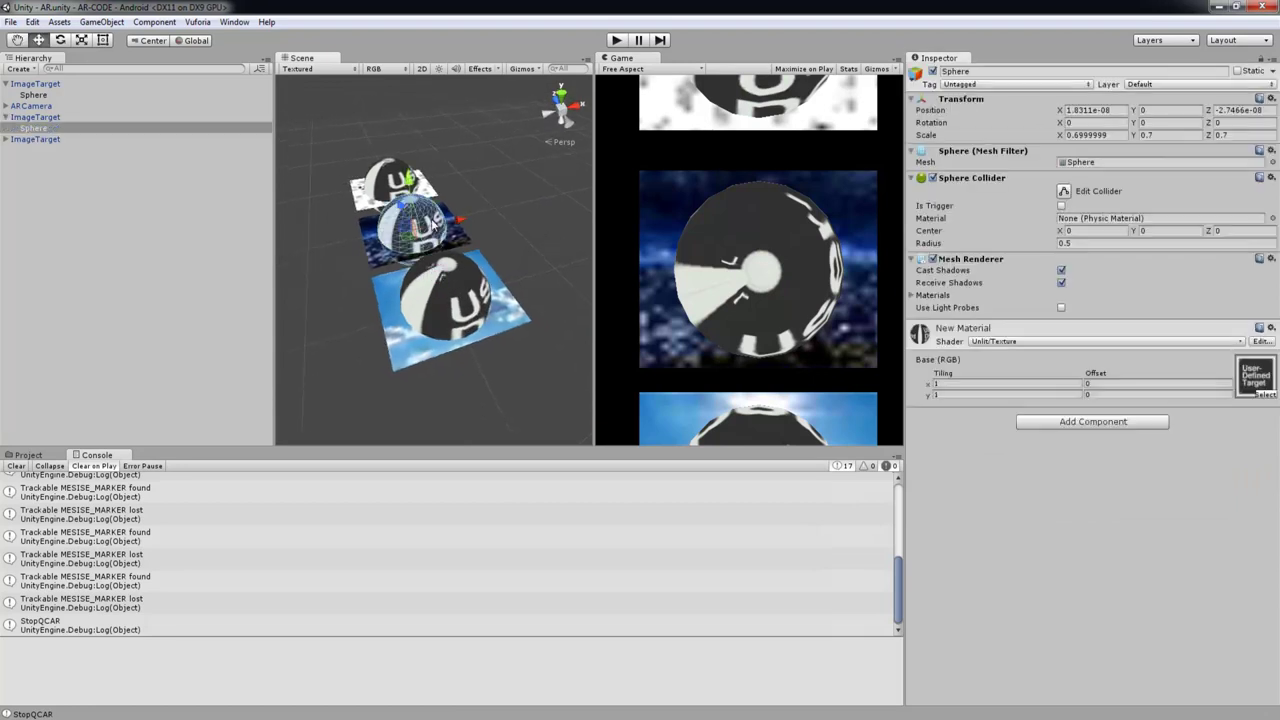
{"action": "left_click_drag", "start_coordinate": [448, 223], "coordinate": [505, 215]}
{"action": "key", "text": "ctrl+d"}
Scale down the sphere on the MARKER_2 target and duplicate it twice to form a row of three small spheres
{"action": "left_click", "coordinate": [450, 297]}
{"action": "left_click_drag", "start_coordinate": [456, 296], "coordinate": [358, 300]}
{"action": "key", "text": "r"}
{"action": "key", "text": "w"}
{"action": "key", "text": "ctrl+d"}
{"action": "left_click_drag", "start_coordinate": [452, 304], "coordinate": [528, 279]}
{"action": "key", "text": "ctrl+d"}
{"action": "left_click", "coordinate": [68, 150]}
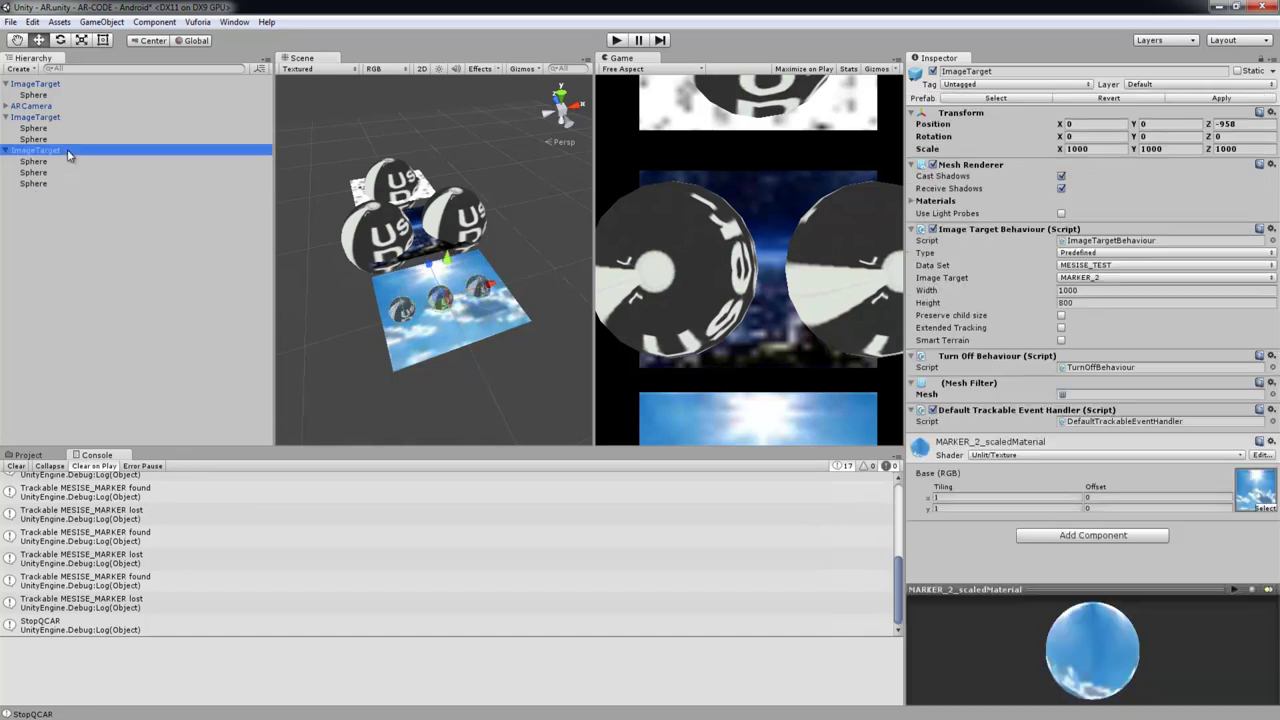
{"action": "left_click", "coordinate": [539, 251]}
{"action": "left_click_drag", "start_coordinate": [422, 259], "coordinate": [460, 262], "text": "alt"}
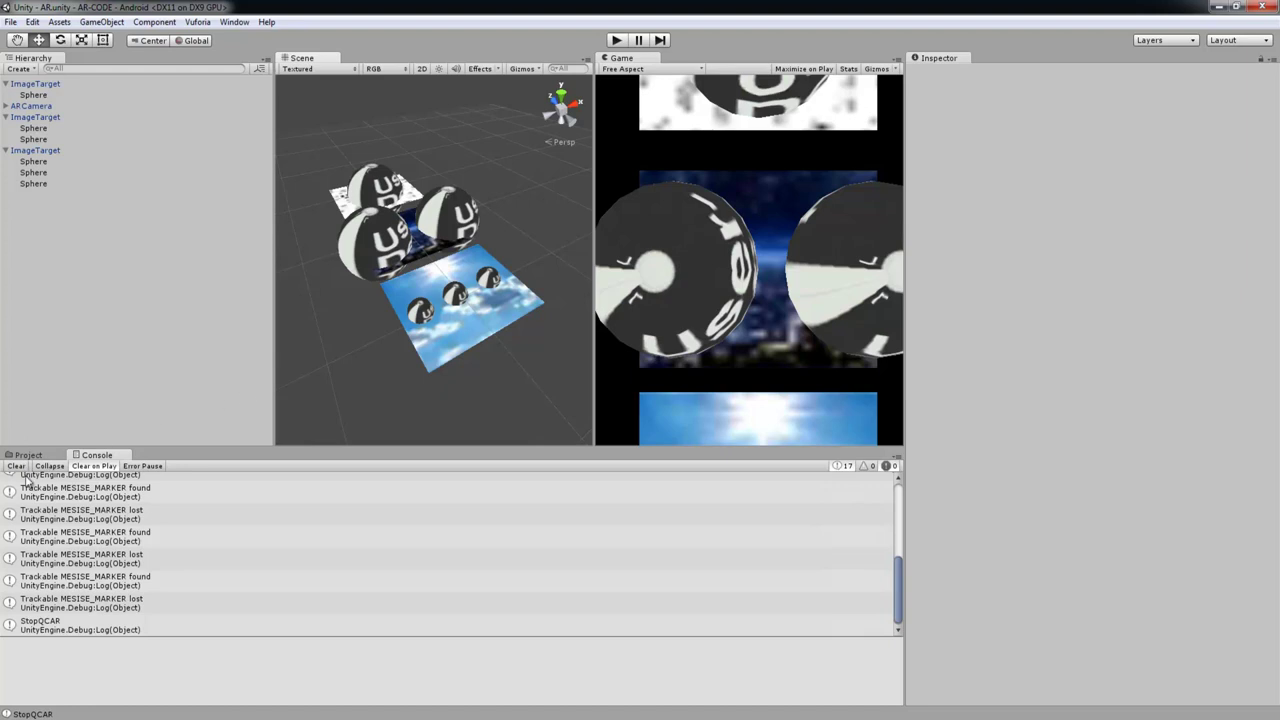
In the Android player settings, set the company name to mesise and the product name to AR MESISE
{"action": "left_click", "coordinate": [42, 457]}
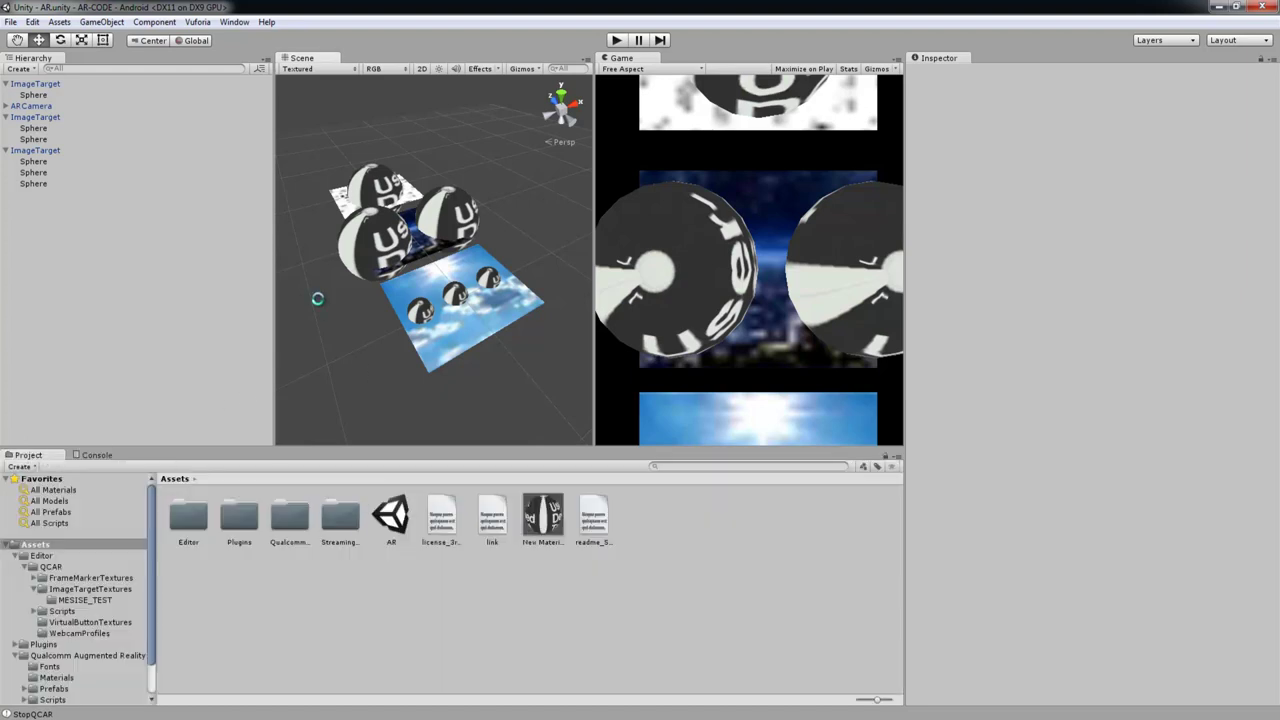
{"action": "left_click", "coordinate": [10, 22]}
{"action": "left_click", "coordinate": [88, 161]}
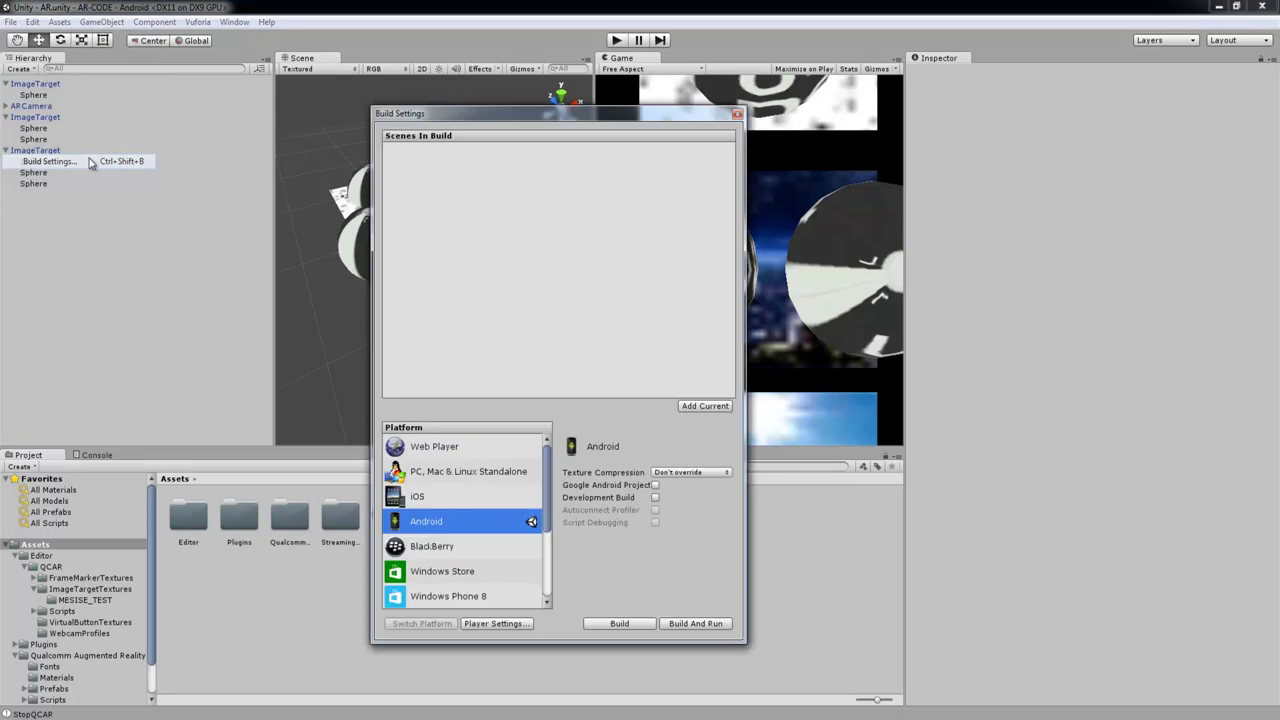
{"action": "left_click", "coordinate": [497, 624]}
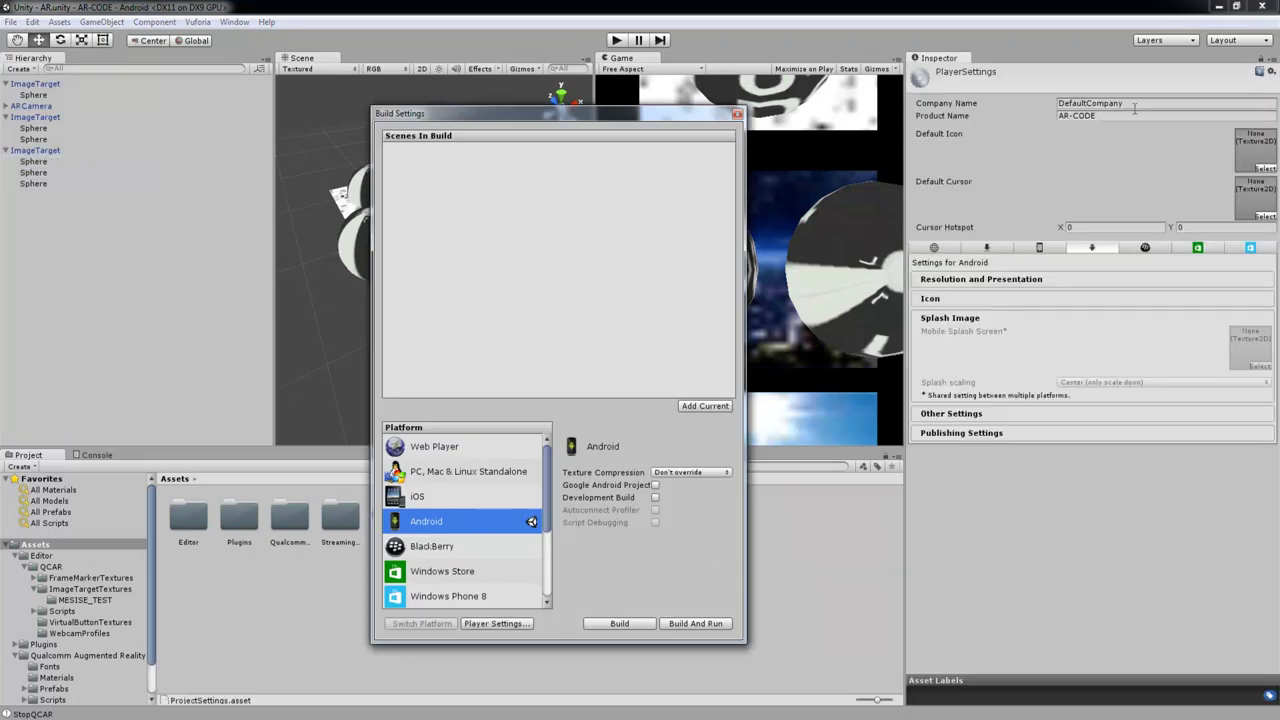
{"action": "left_click", "coordinate": [1118, 104]}
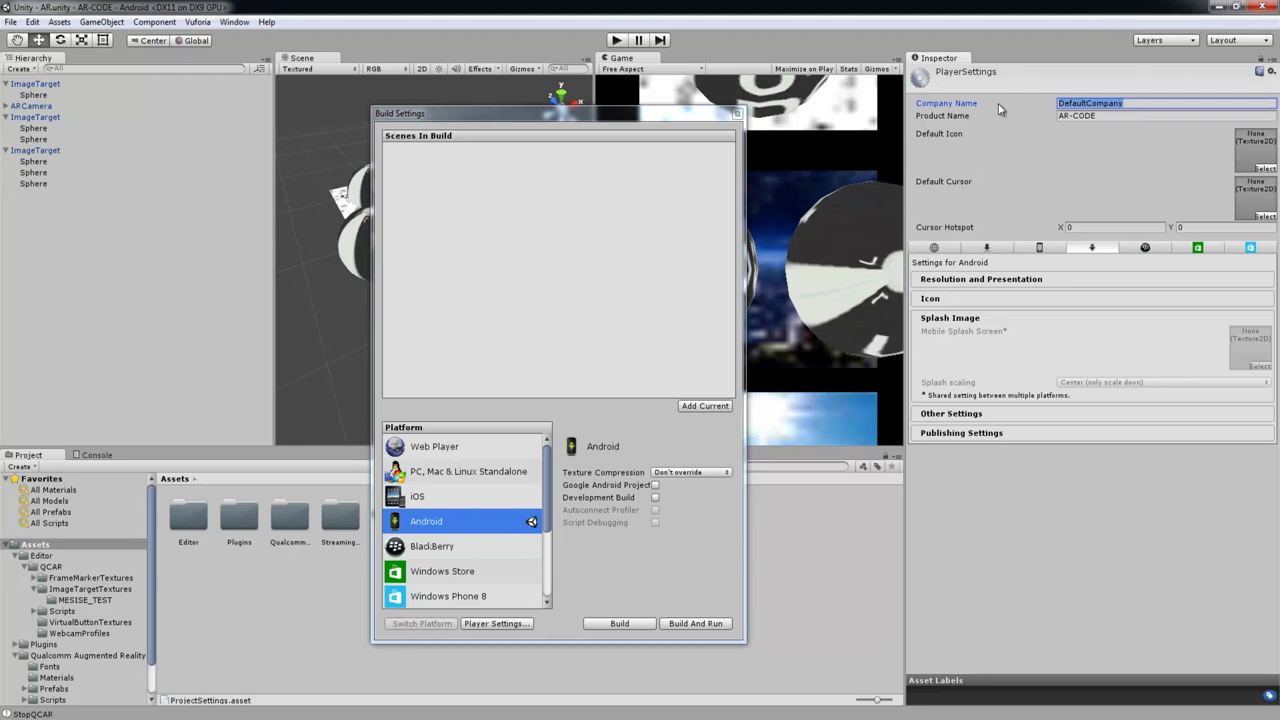
{"action": "type", "text": "mes9s"}
{"action": "key", "text": "BackSpace"}
{"action": "key", "text": "BackSpace"}
{"action": "key", "text": "BackSpace"}
{"action": "key", "text": "BackSpace"}
{"action": "key", "text": "BackSpace"}
{"action": "type", "text": "mesise"}
{"action": "key", "text": "Tab"}
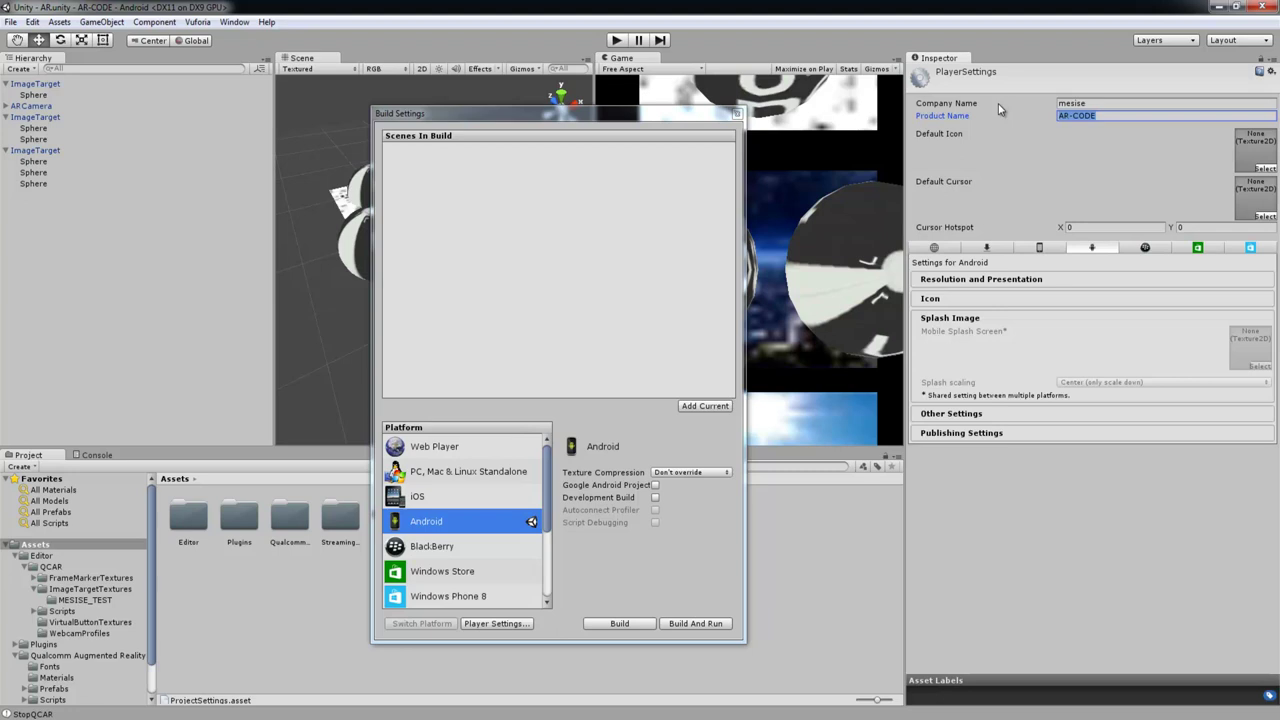
{"action": "type", "text": "AR MESISE"}
Set the default icon to frameMarker_Sample and expand the Resolution and Presentation settings
{"action": "left_click", "coordinate": [1265, 168]}
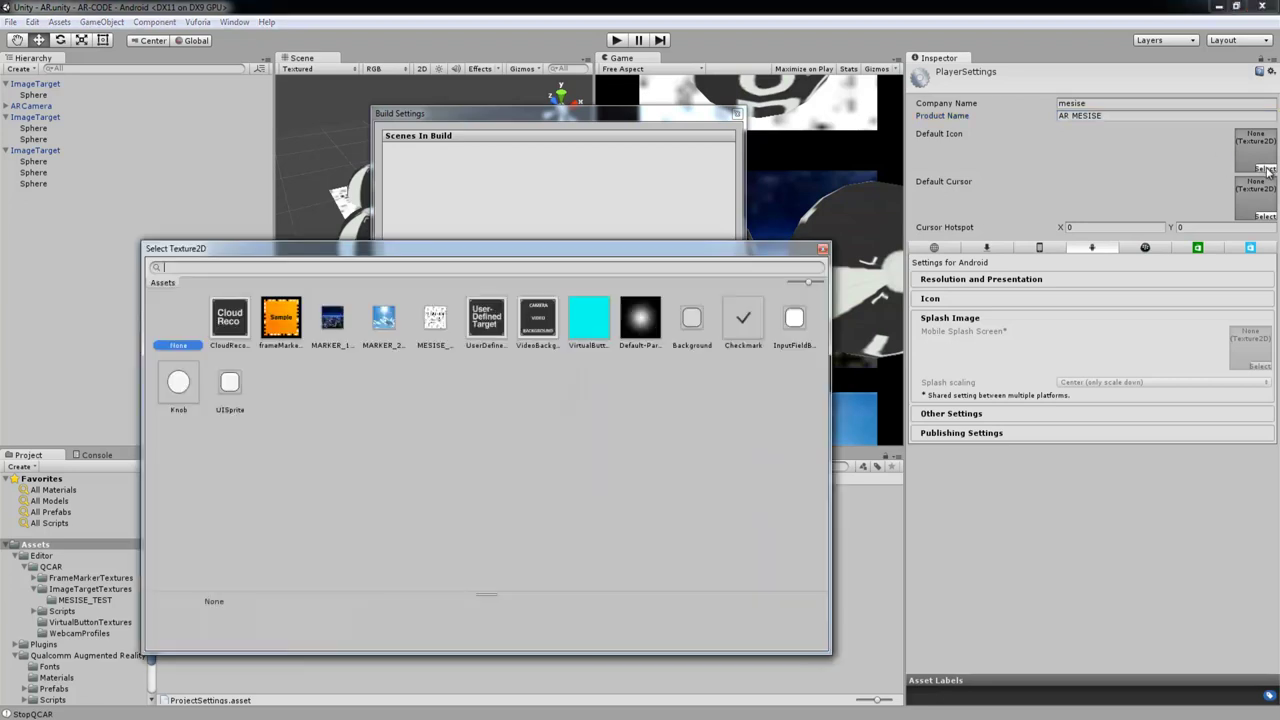
{"action": "left_click", "coordinate": [281, 317]}
{"action": "left_click_drag", "start_coordinate": [752, 250], "coordinate": [676, 257]}
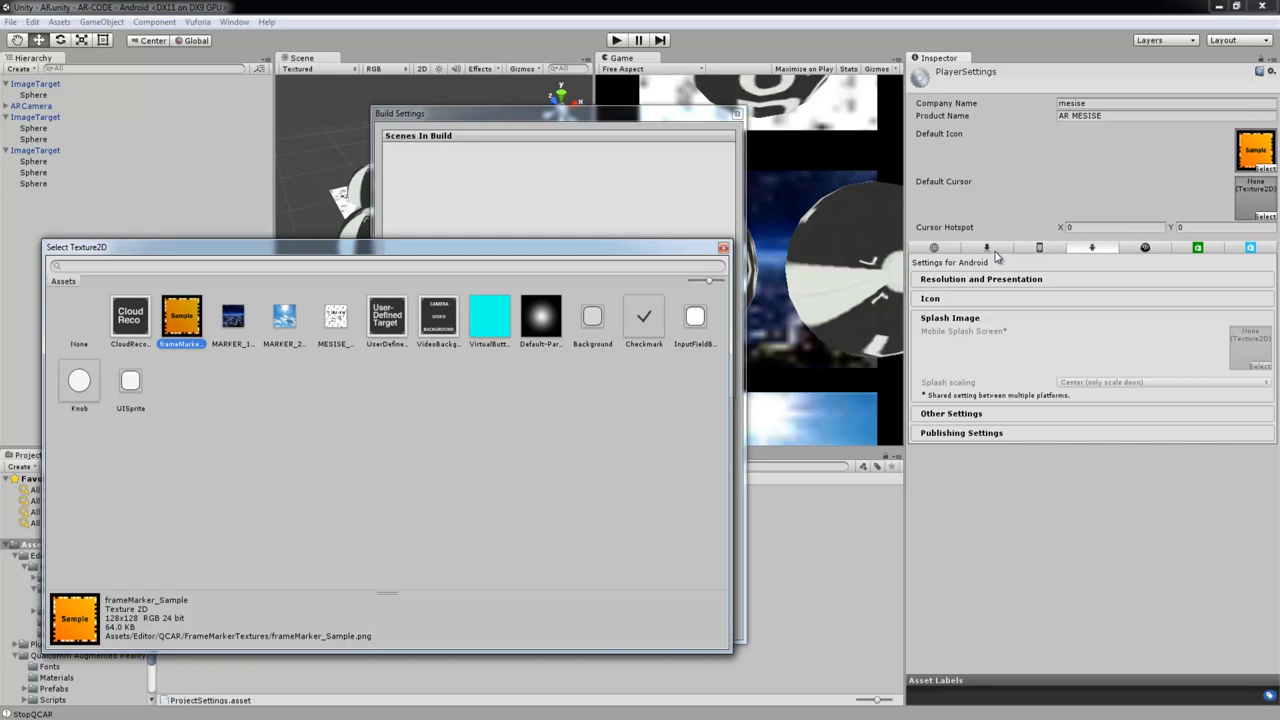
{"action": "left_click", "coordinate": [978, 322]}
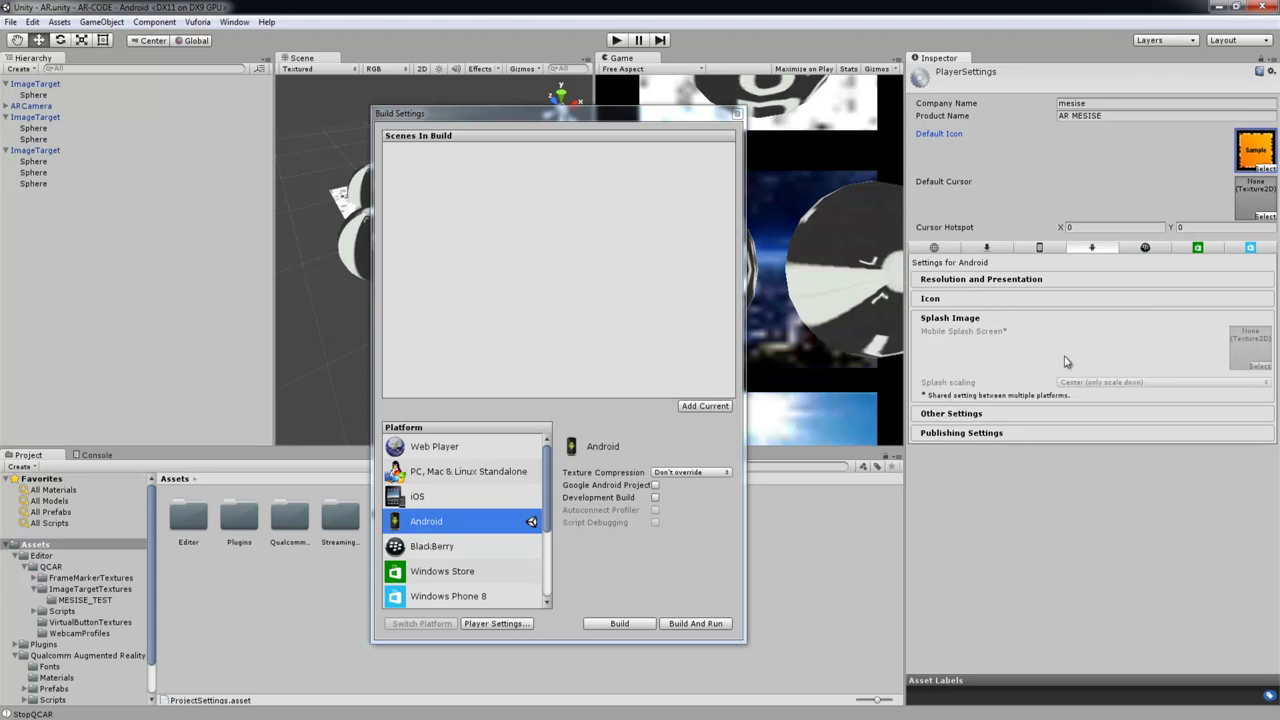
{"action": "left_click", "coordinate": [945, 282]}
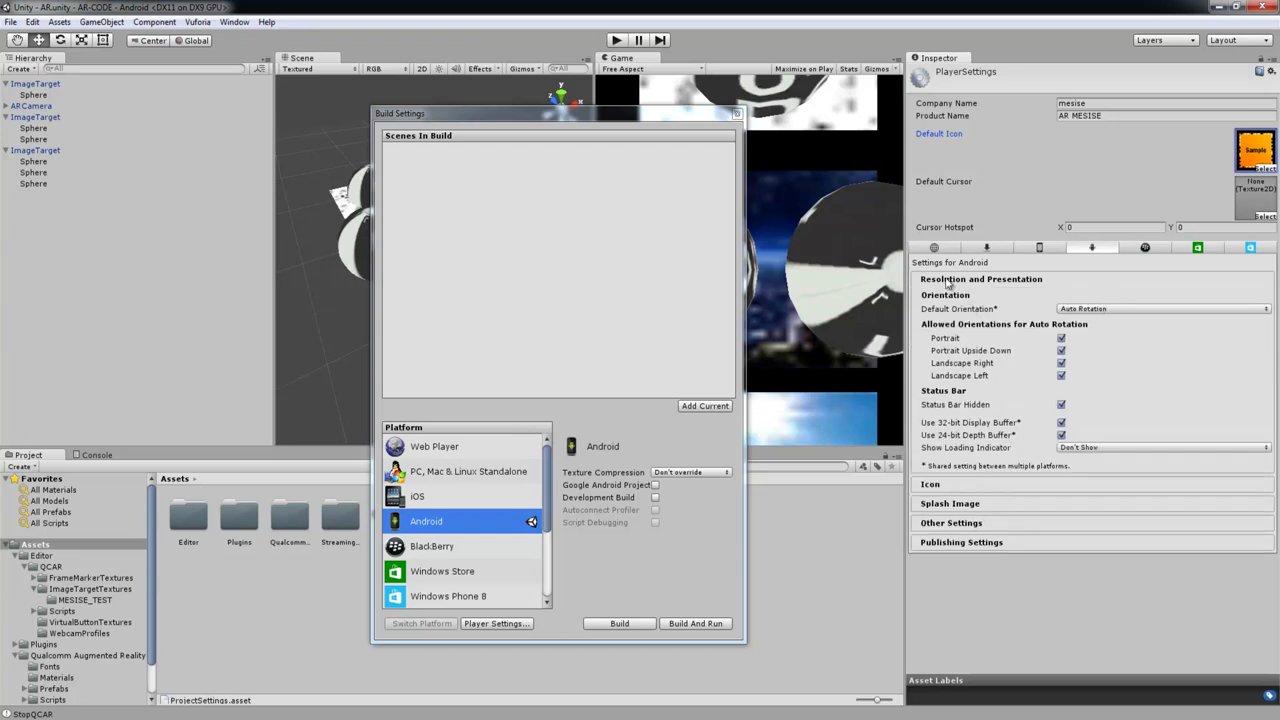
Set the default orientation to Portrait in the Android Resolution and Presentation settings
{"action": "left_click", "coordinate": [1090, 310]}
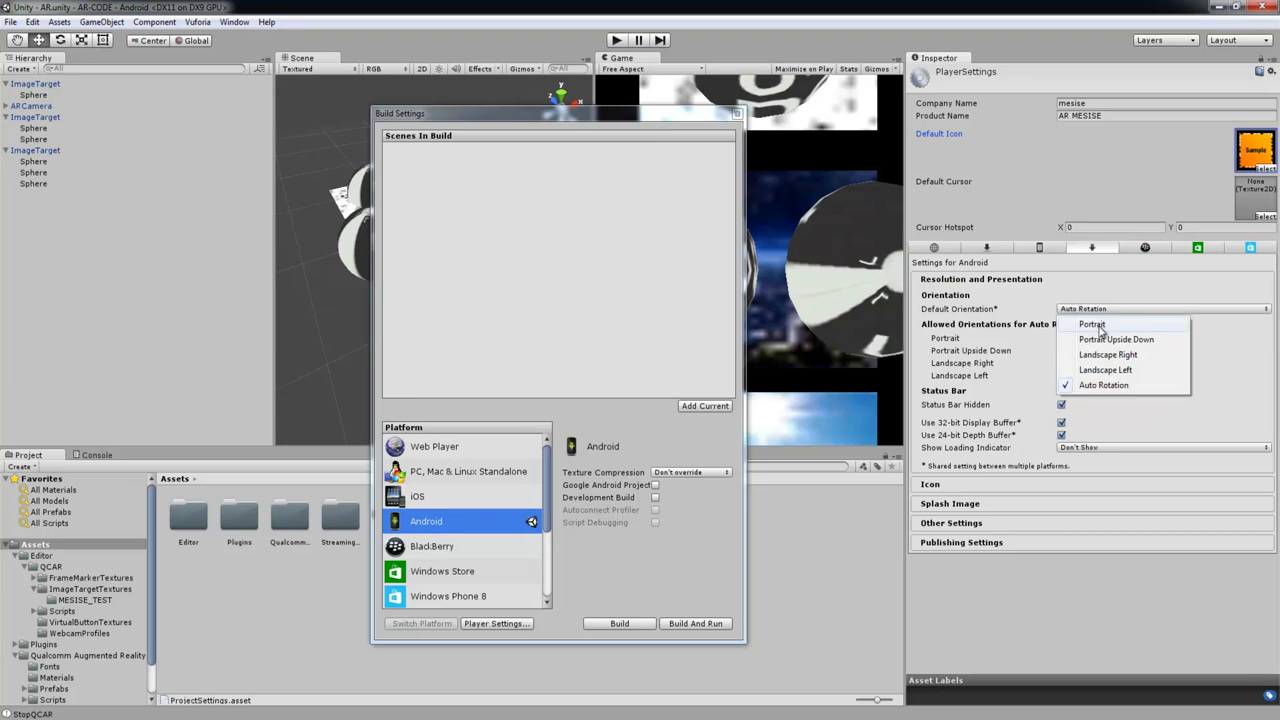
{"action": "left_click", "coordinate": [1099, 326]}
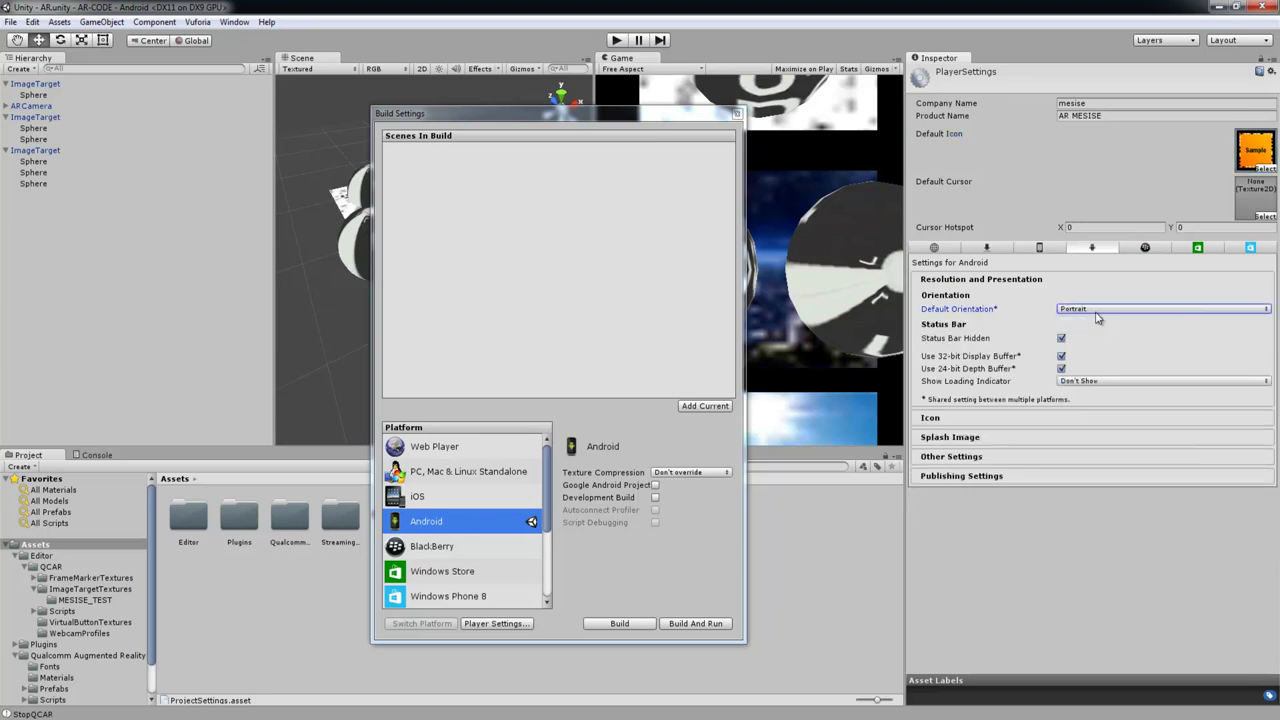
{"action": "left_click", "coordinate": [1100, 311]}
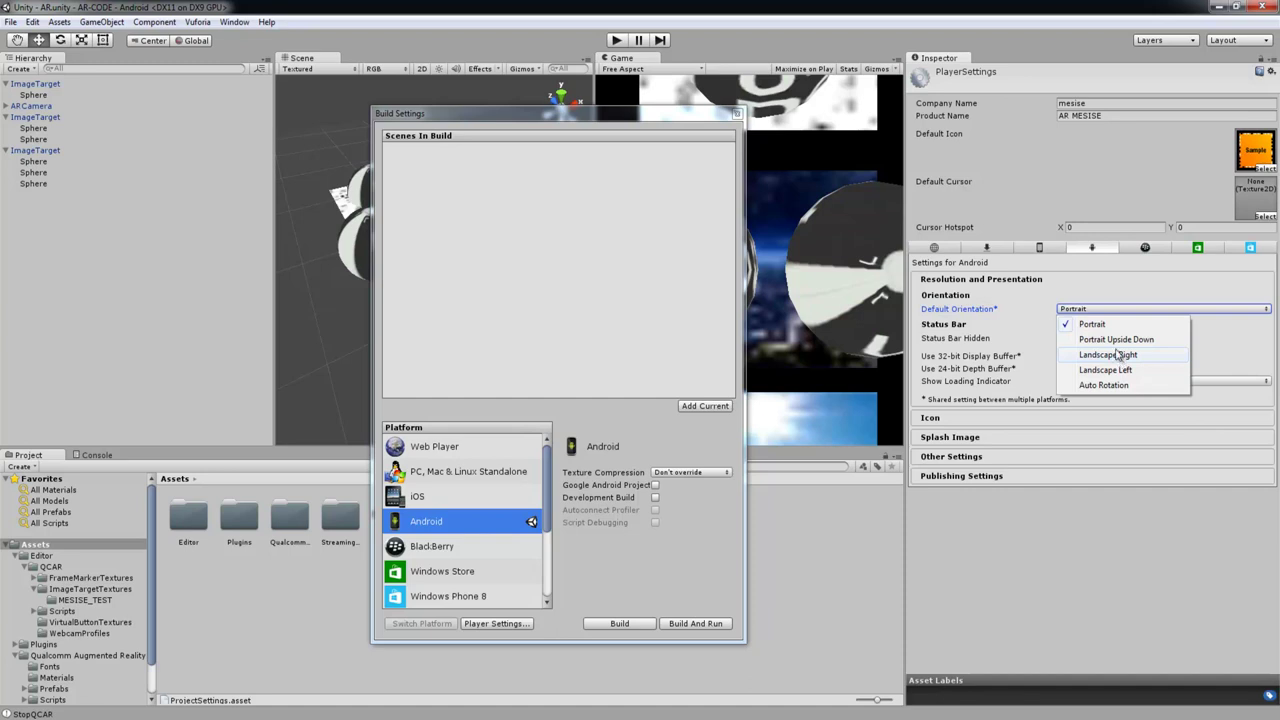
{"action": "left_click", "coordinate": [1092, 324]}
Review the Icon and Splash Image settings for Android
{"action": "left_click", "coordinate": [958, 420]}
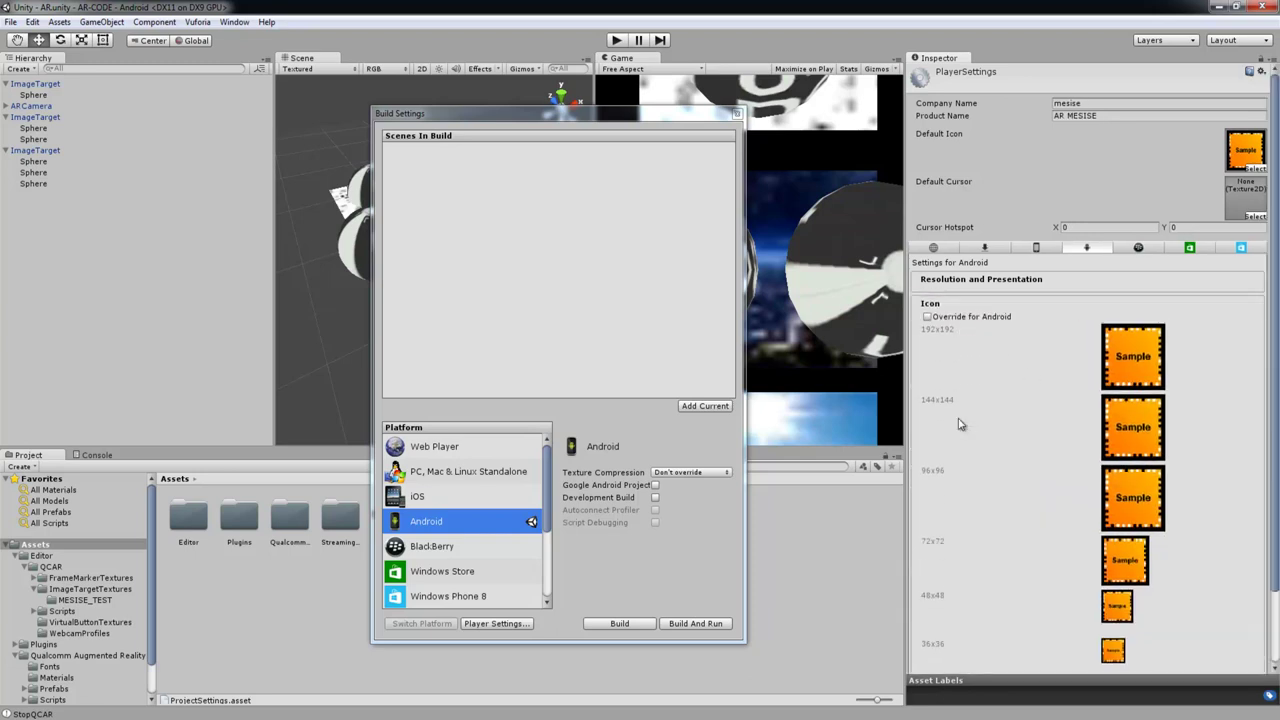
{"action": "left_click", "coordinate": [985, 298]}
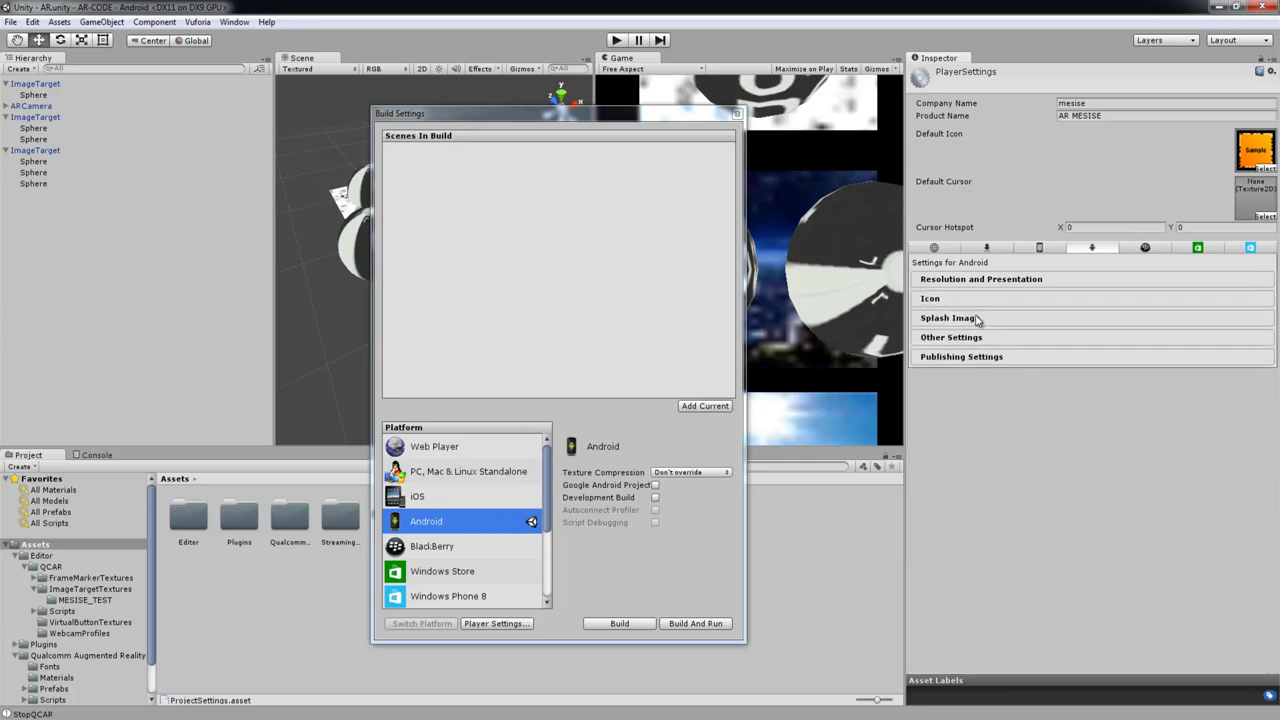
{"action": "left_click", "coordinate": [978, 320]}
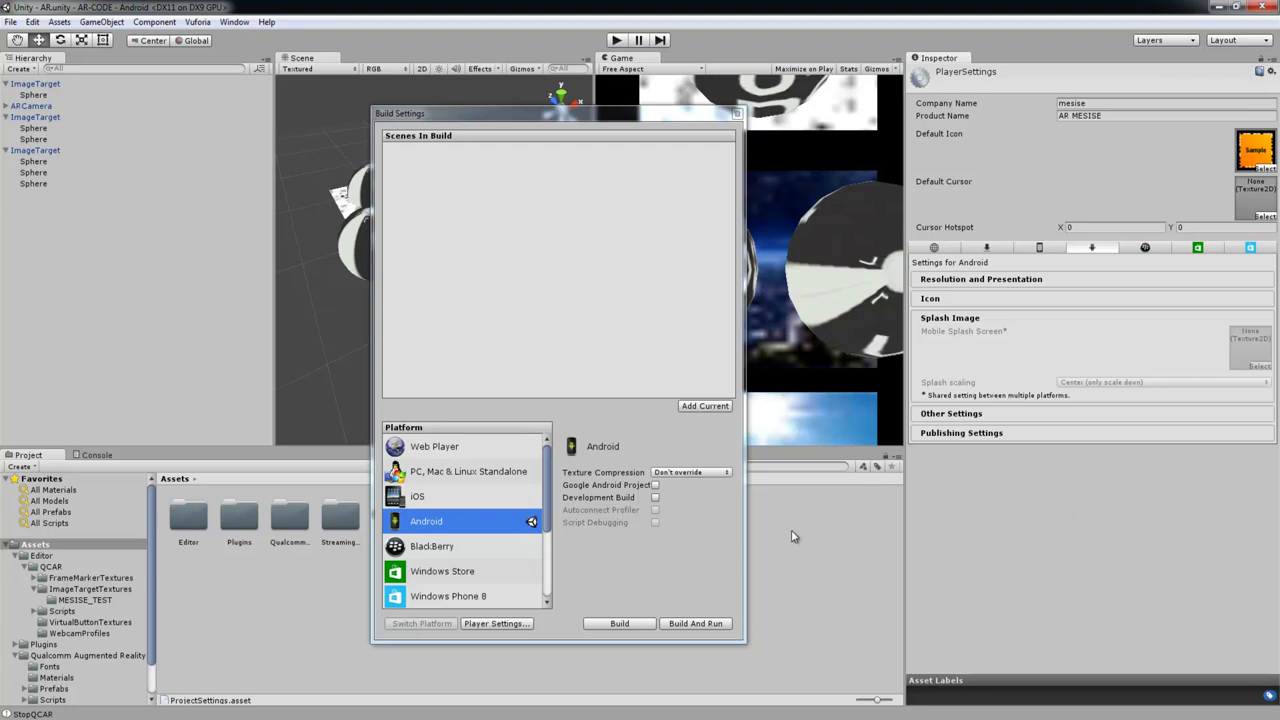
Set the bundle identifier to com.mesise.test in the Android Other Settings
{"action": "left_click", "coordinate": [985, 416]}
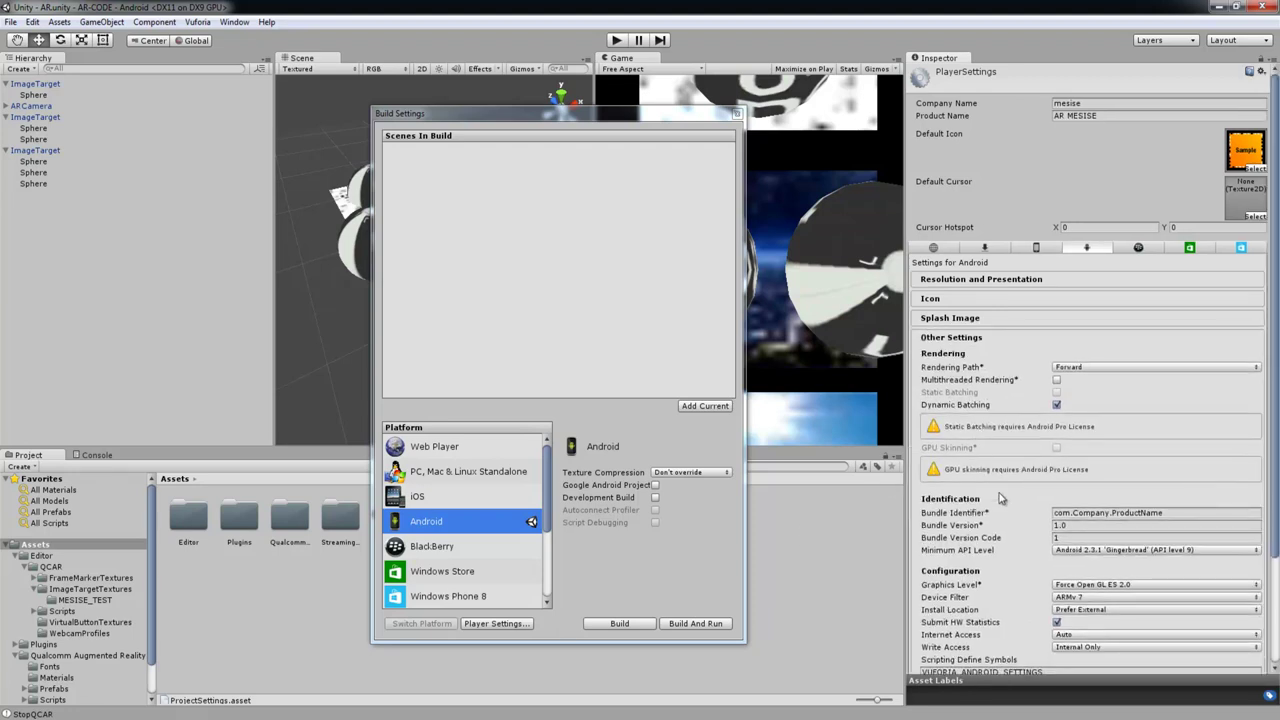
{"action": "scroll", "coordinate": [995, 490], "scroll_direction": "down", "scroll_amount": 1}
{"action": "scroll", "coordinate": [1005, 505], "scroll_direction": "down", "scroll_amount": 1}
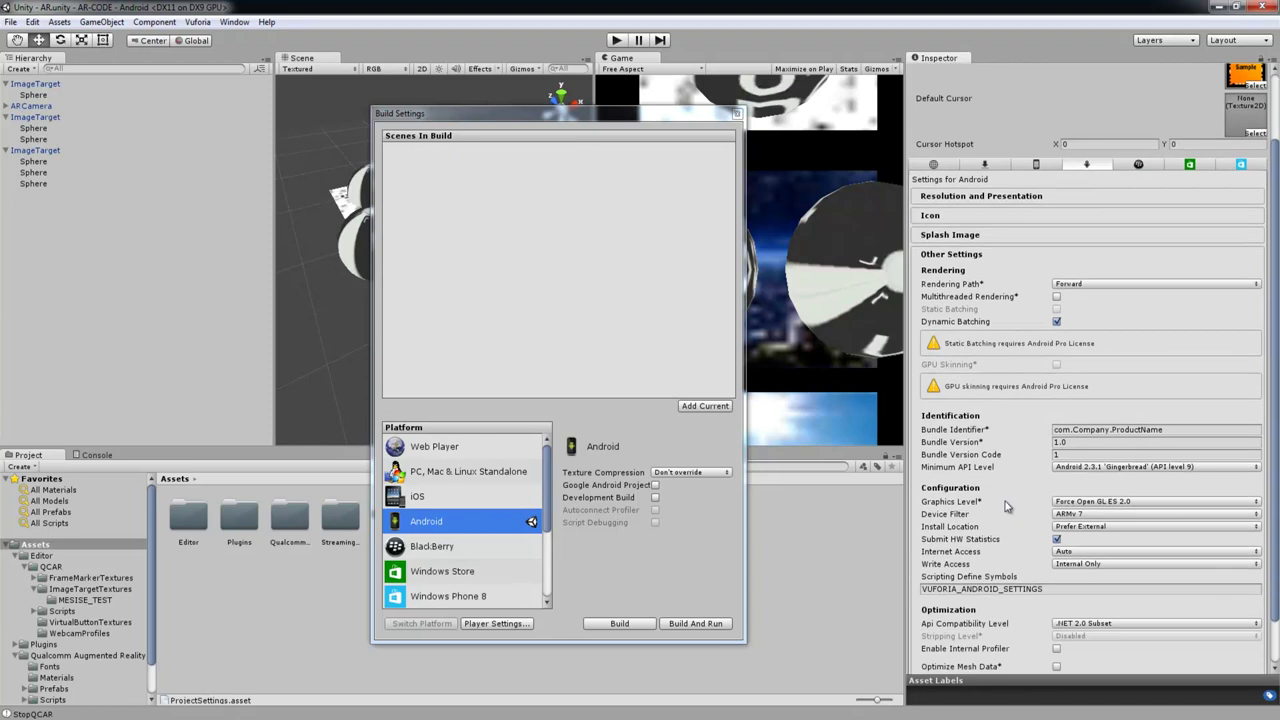
{"action": "left_click", "coordinate": [1182, 429]}
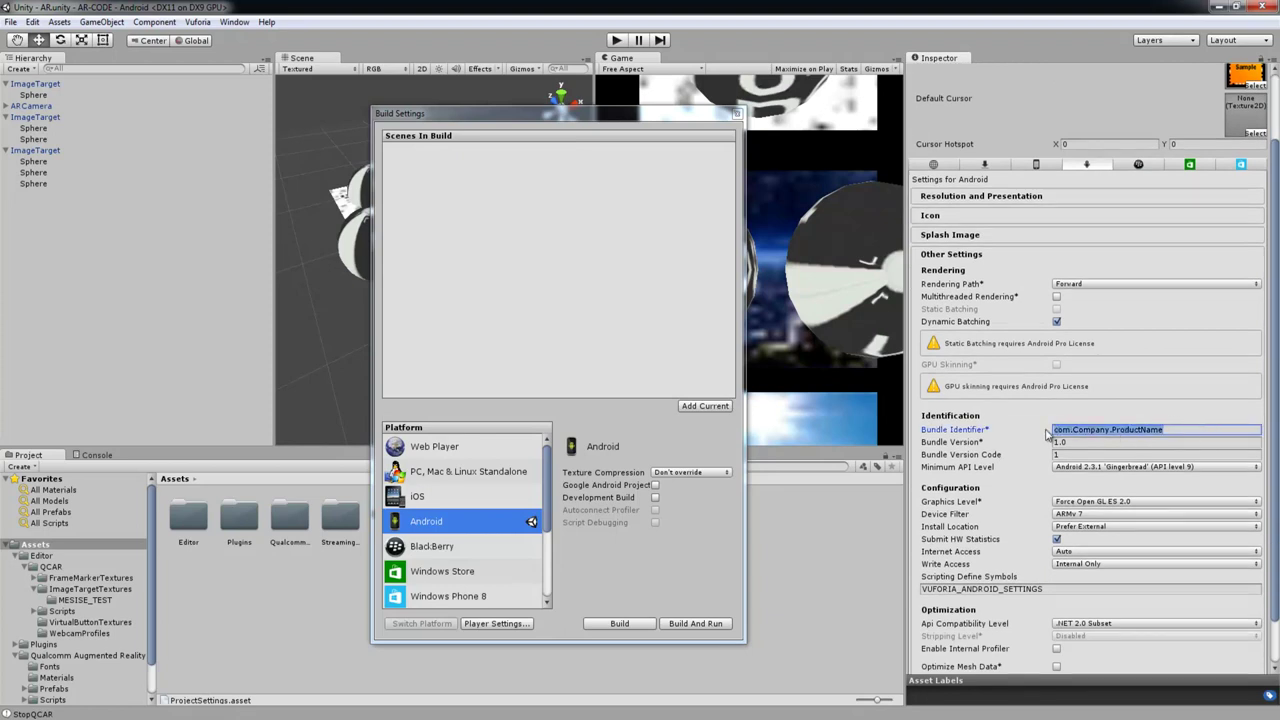
{"action": "scroll", "coordinate": [993, 487], "scroll_direction": "down", "scroll_amount": 1}
{"action": "scroll", "coordinate": [993, 487], "scroll_direction": "down", "scroll_amount": 1}
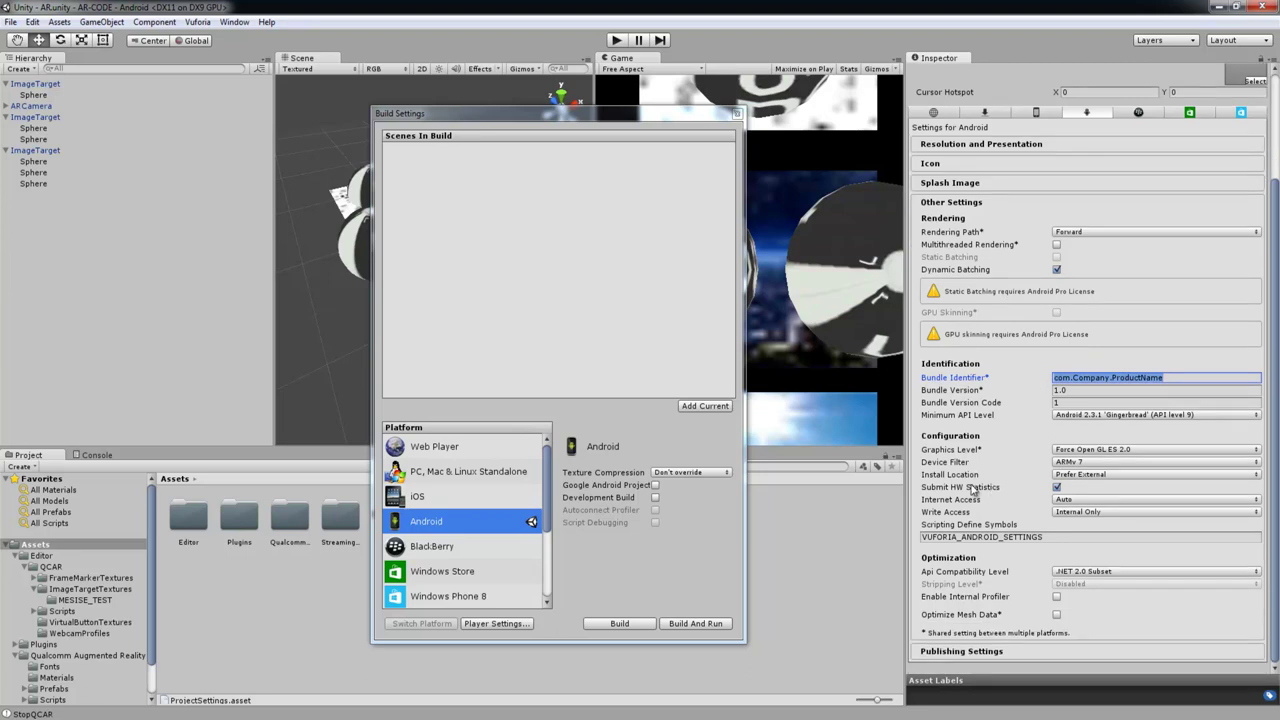
{"action": "type", "text": "com."}
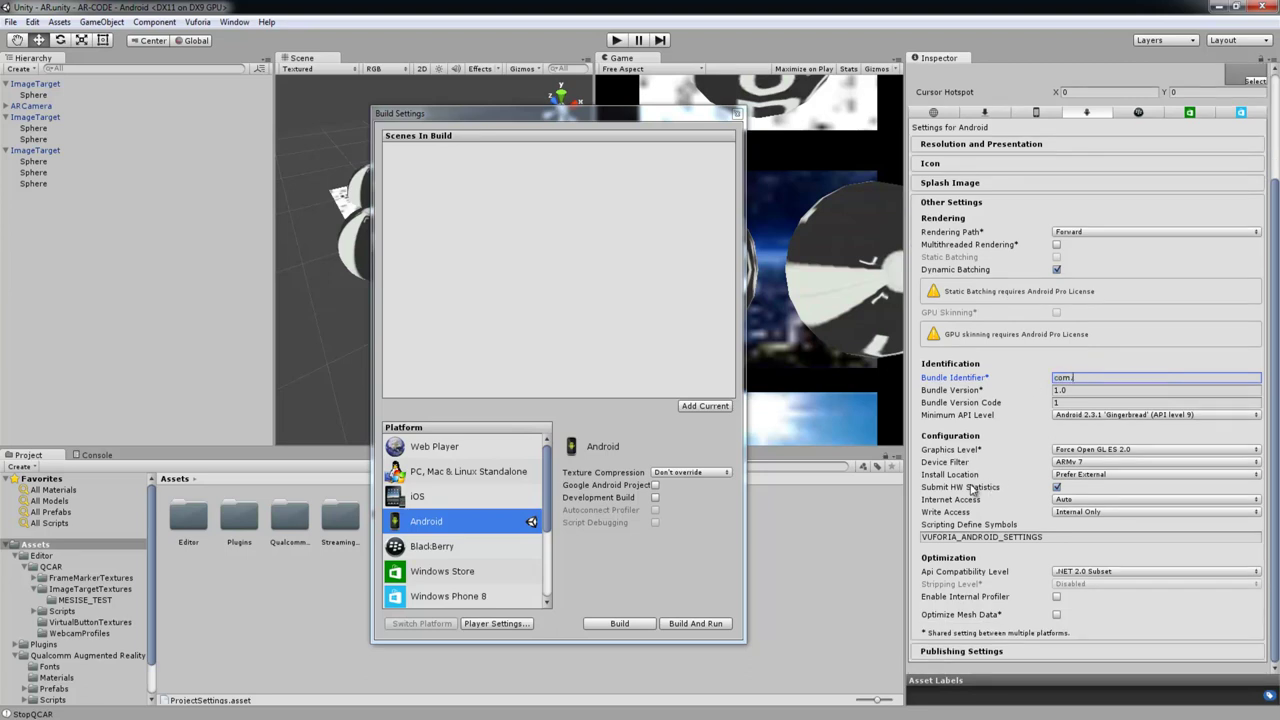
{"action": "type", "text": "mesise.test"}
Set the bundle version to 1.0.1 and the bundle version code to 101
{"action": "left_click", "coordinate": [1057, 392]}
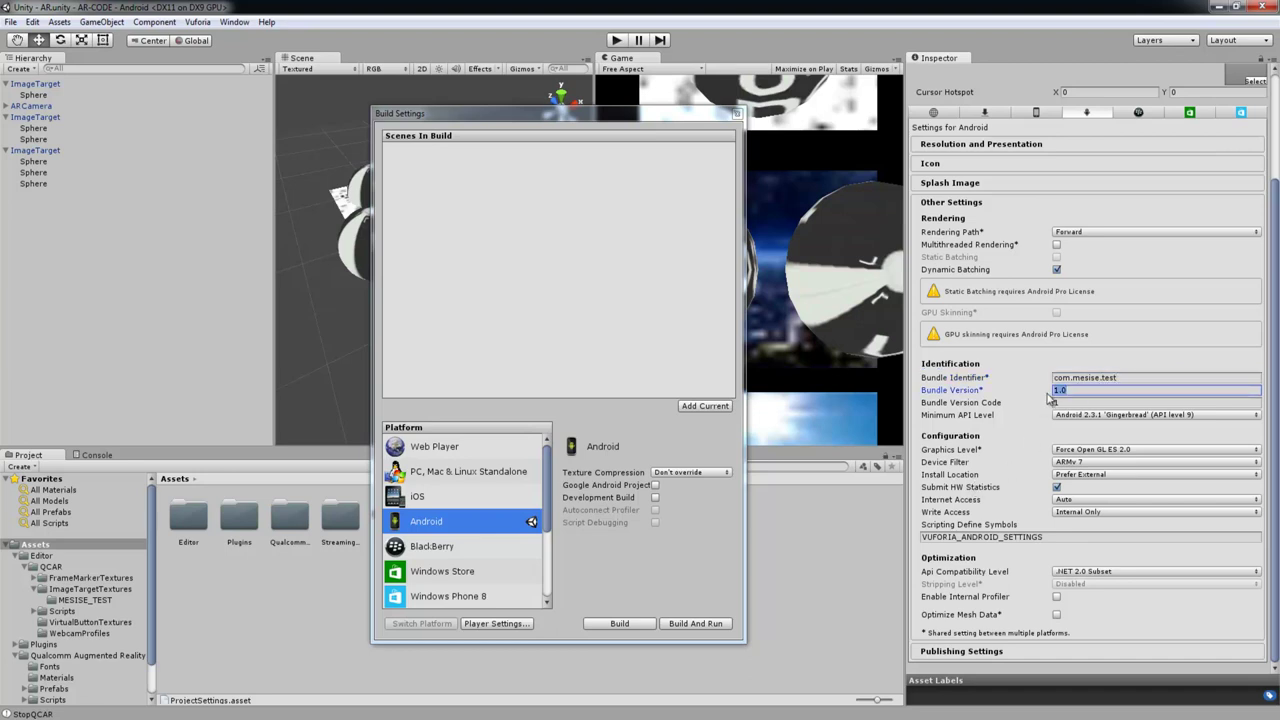
{"action": "left_click", "coordinate": [1070, 401]}
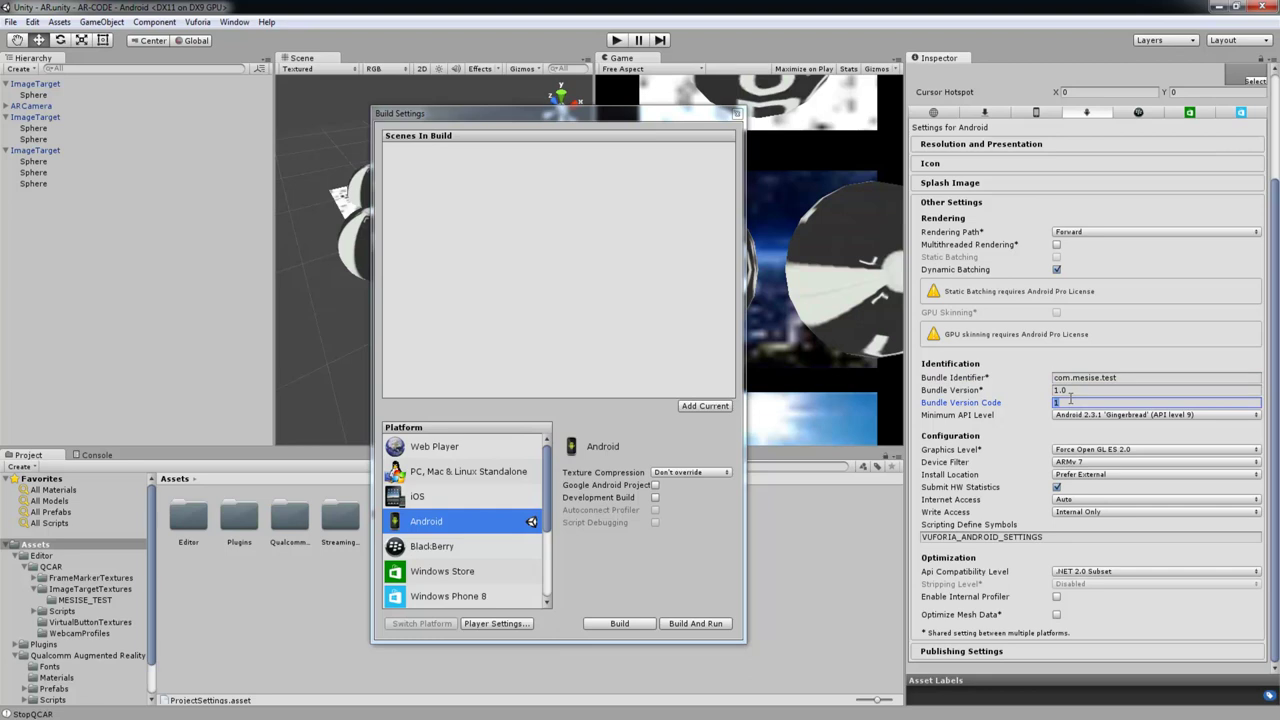
{"action": "type", "text": "10"}
{"action": "left_click", "coordinate": [1075, 391]}
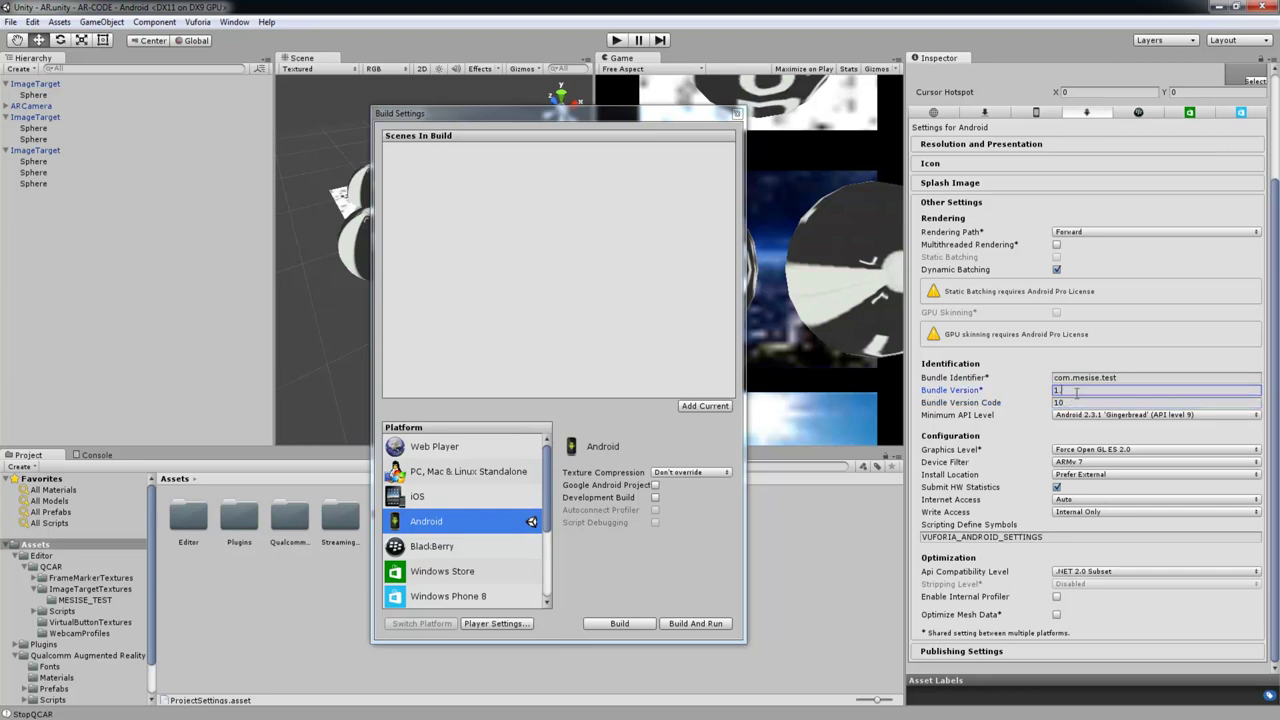
{"action": "type", "text": ".1"}
{"action": "key", "text": "Tab"}
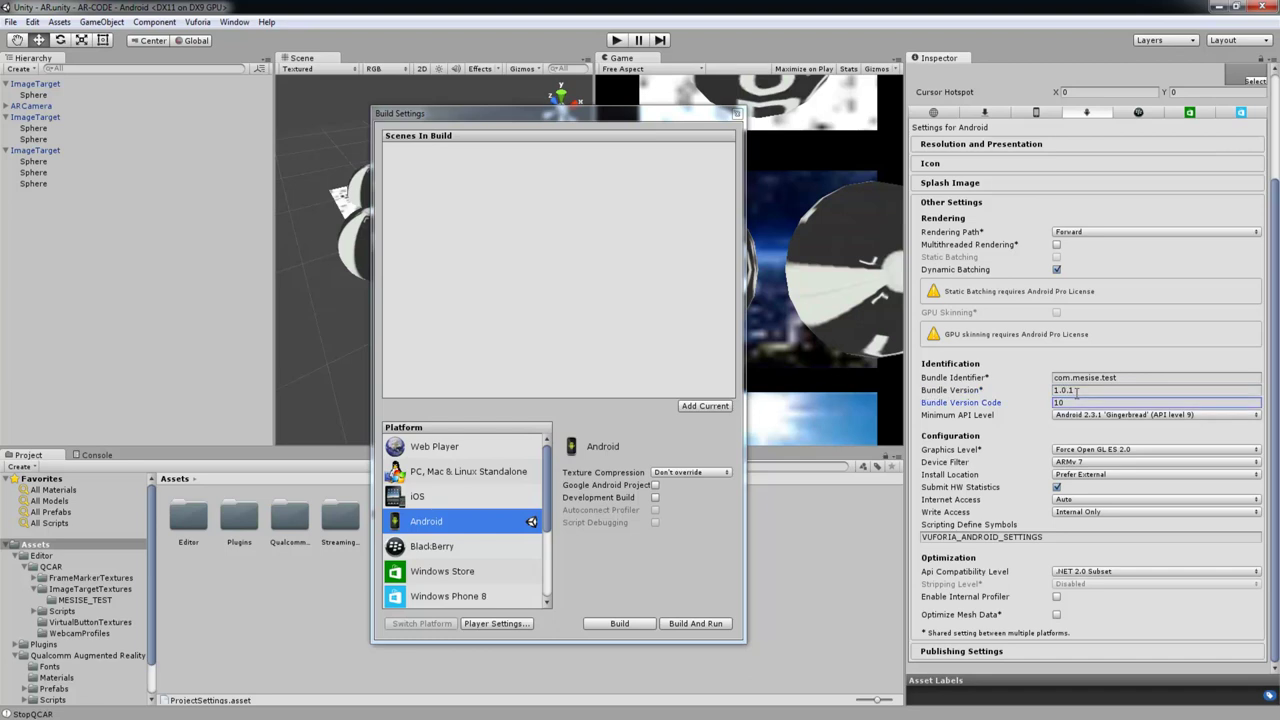
{"action": "left_click_drag", "start_coordinate": [1064, 402], "coordinate": [1043, 408]}
{"action": "type", "text": "101"}
Set the bundle version to 1.0.0 and the bundle version code to 100
{"action": "left_click", "coordinate": [1090, 390]}
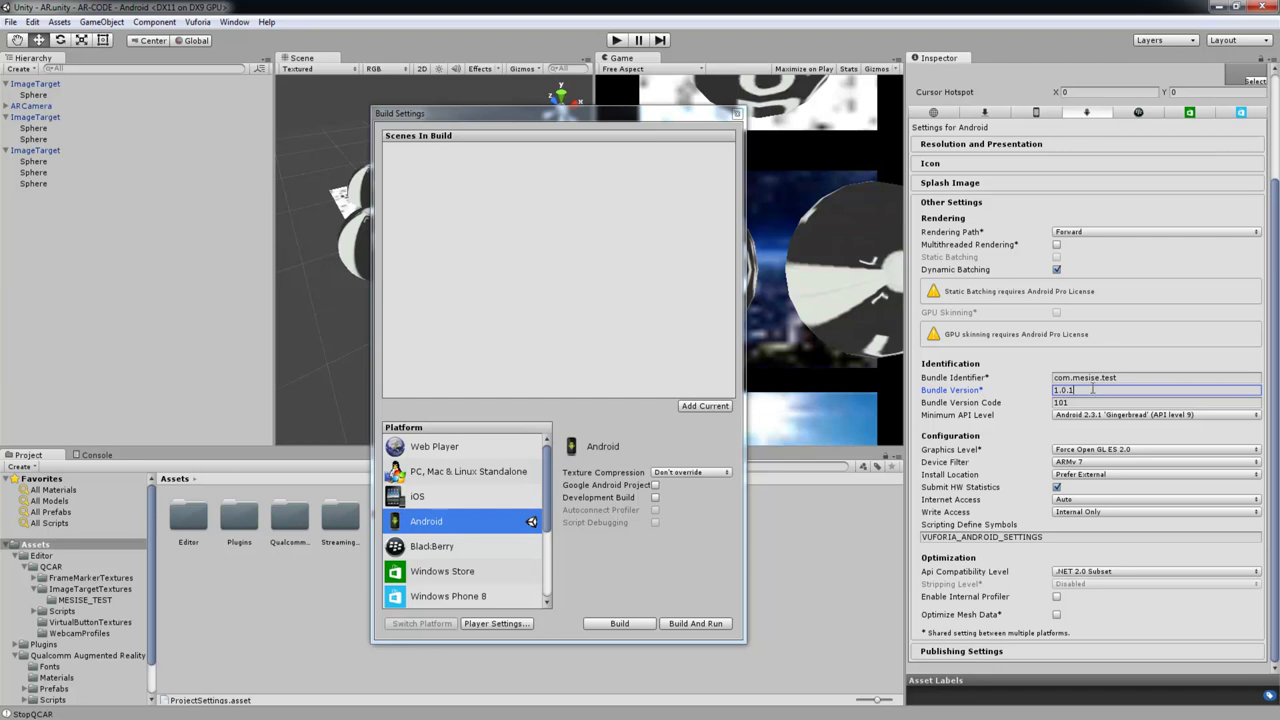
{"action": "double_click", "coordinate": [1098, 392]}
{"action": "type", "text": "1.0.0"}
{"action": "key", "text": "Tab"}
{"action": "type", "text": "100"}
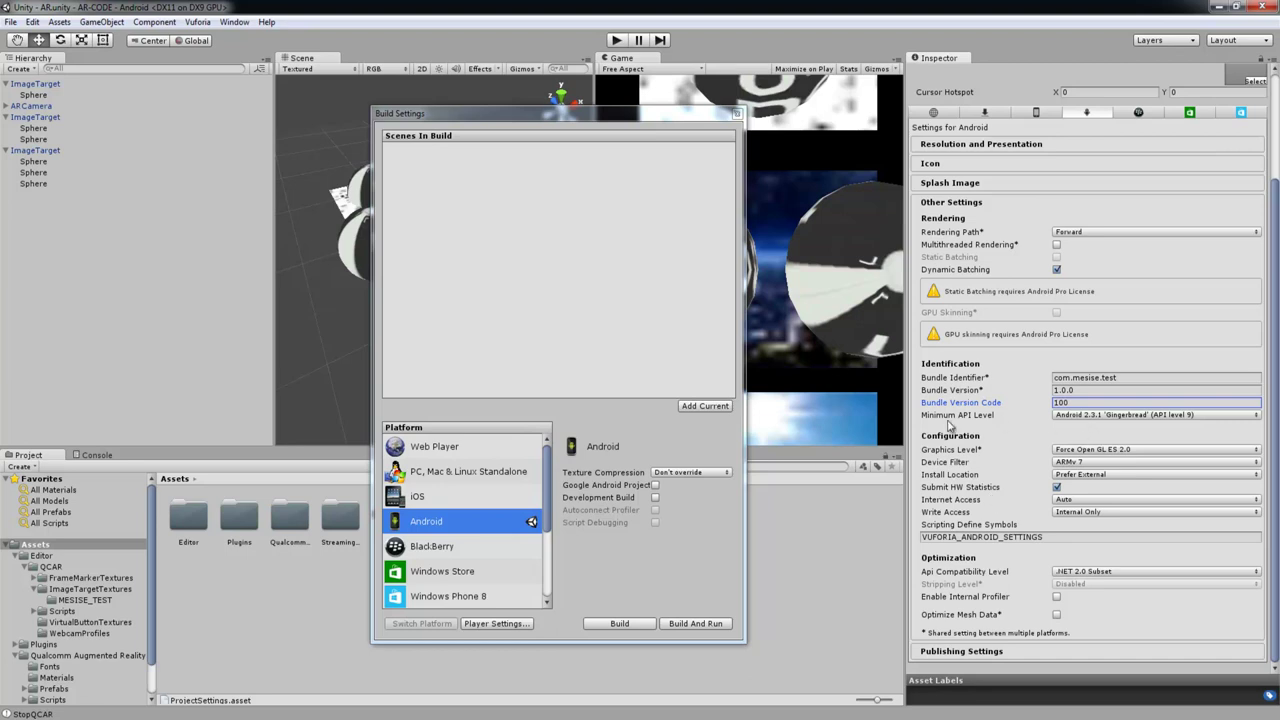
Set the minimum API level to Android 4.4 'Kit Kat' and review the Publishing Settings
{"action": "left_click", "coordinate": [1082, 416]}
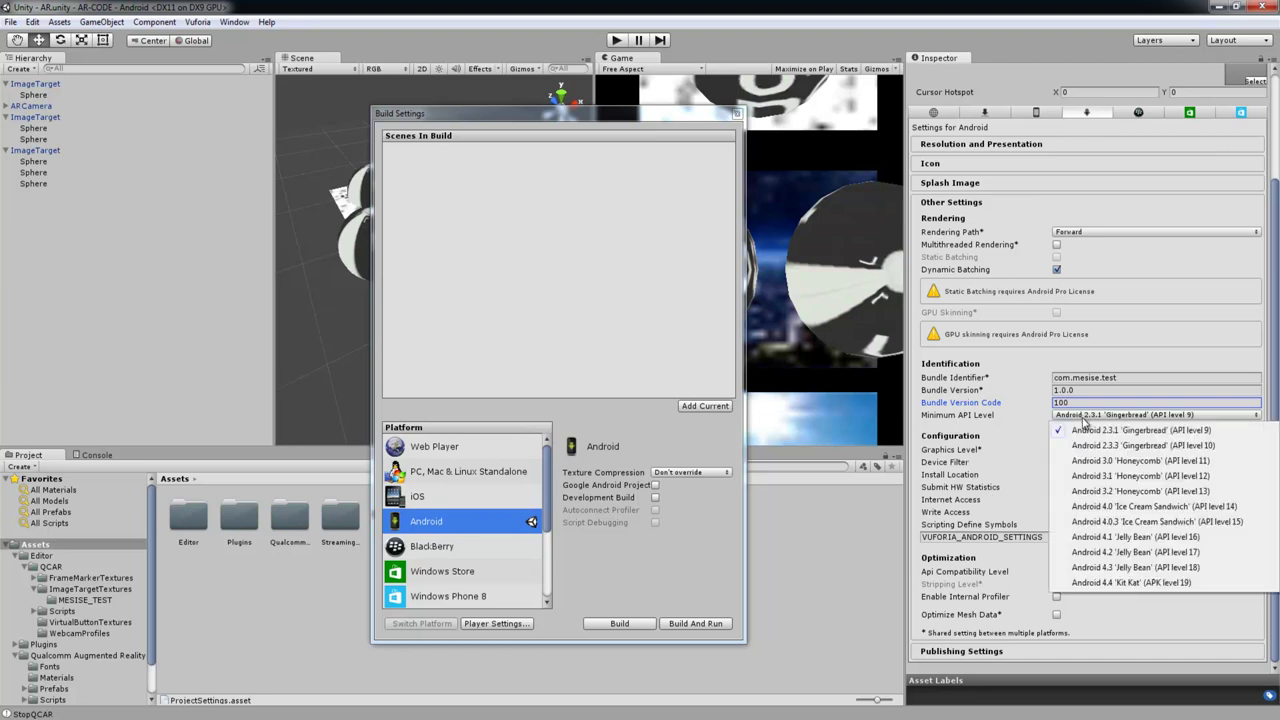
{"action": "left_click", "coordinate": [1127, 584]}
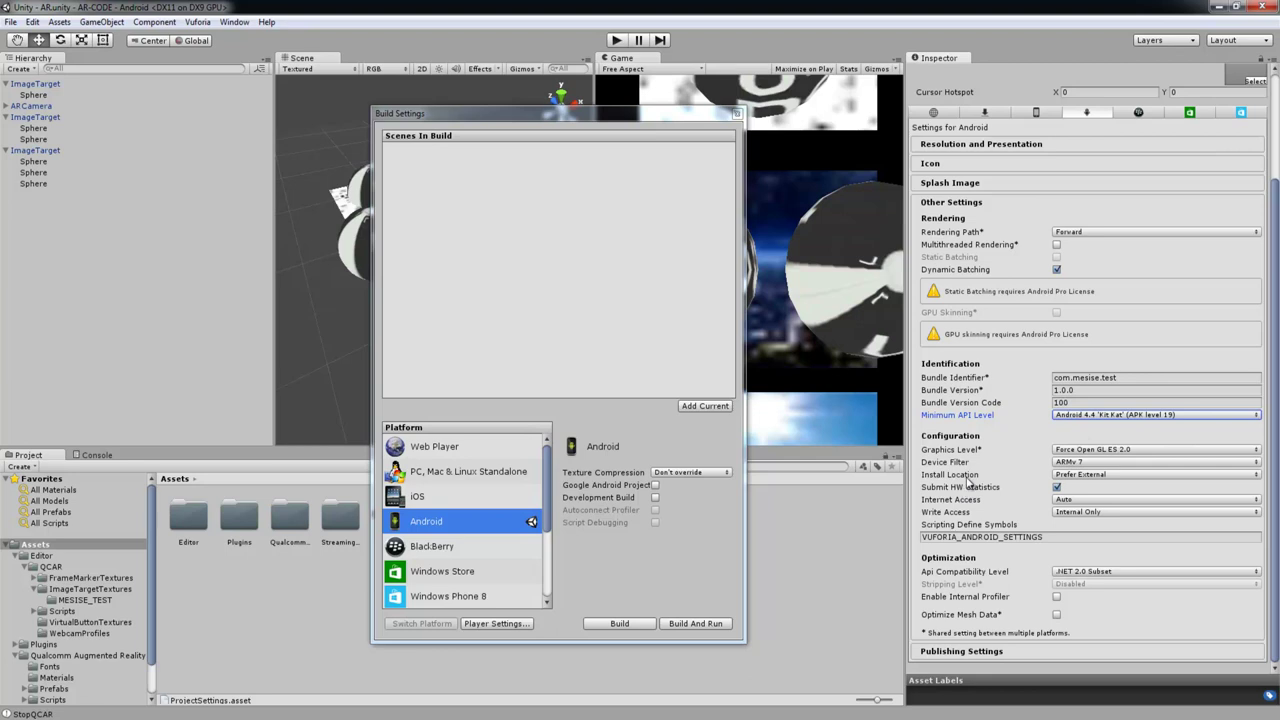
{"action": "left_click", "coordinate": [975, 651]}
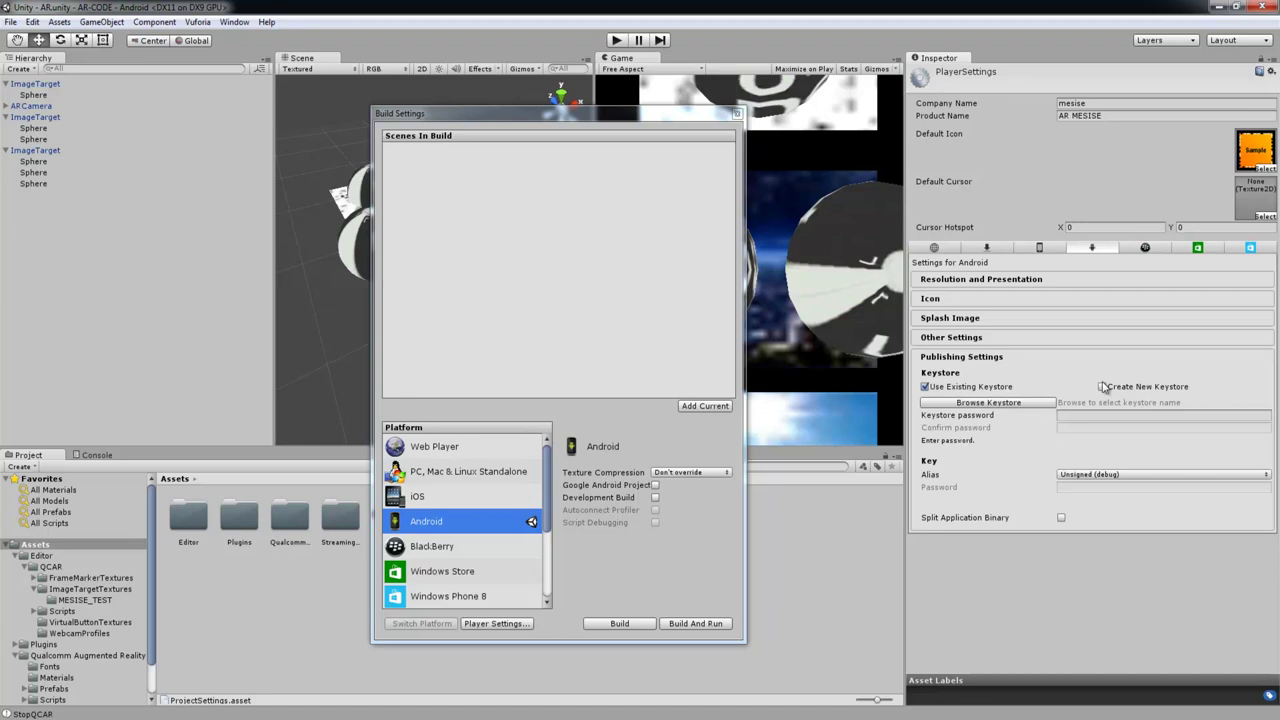
{"action": "left_click", "coordinate": [1042, 359]}
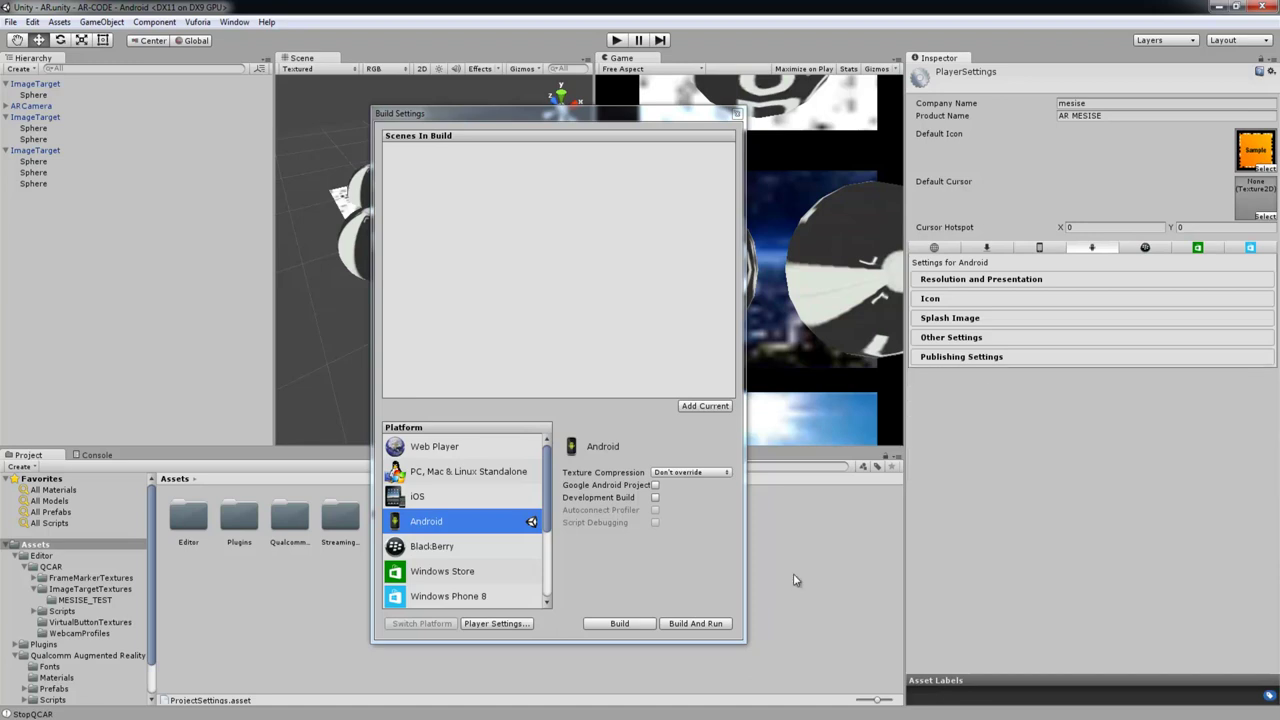
Build and run the Android app, saving the APK file in the AR-CODE project folder
{"action": "left_click", "coordinate": [683, 626]}
{"action": "left_click_drag", "start_coordinate": [307, 47], "coordinate": [308, 89]}
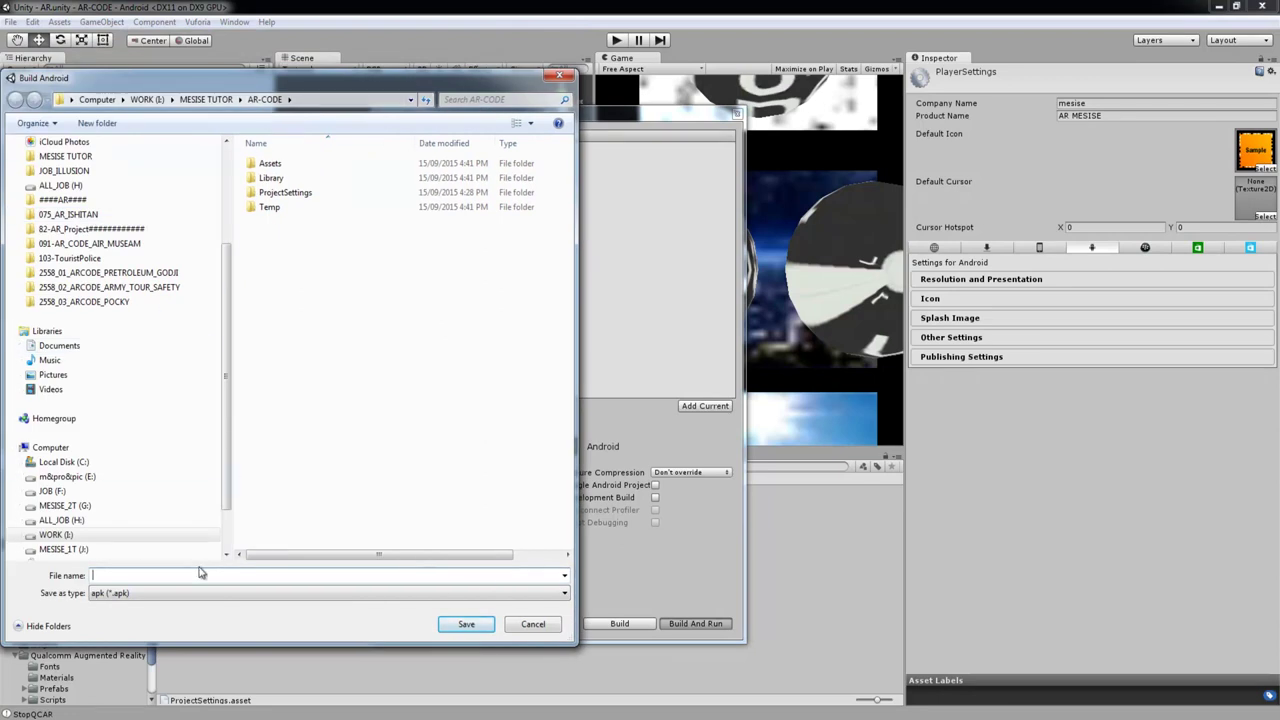
{"action": "key", "text": "Return"}
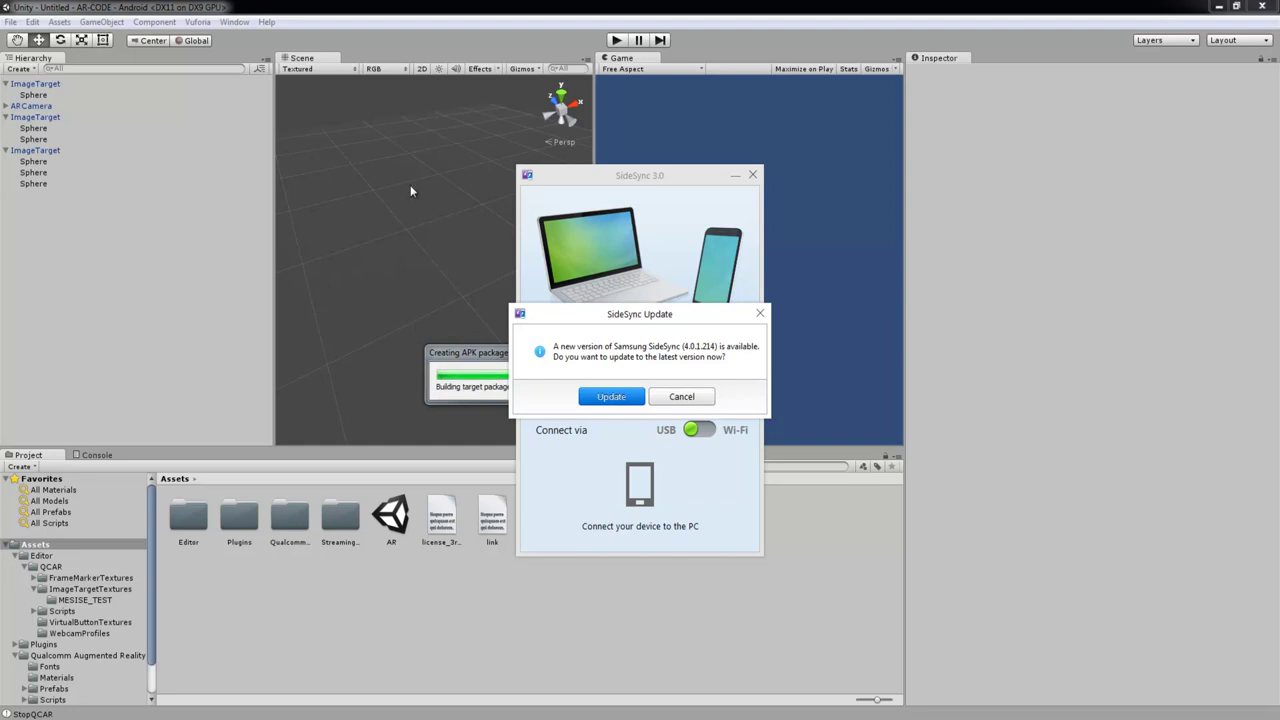
Decline the SideSync update, dismiss its feature tips, and shrink and move the mirrored phone window clear of the build progress dialog
{"action": "left_click", "coordinate": [686, 398]}
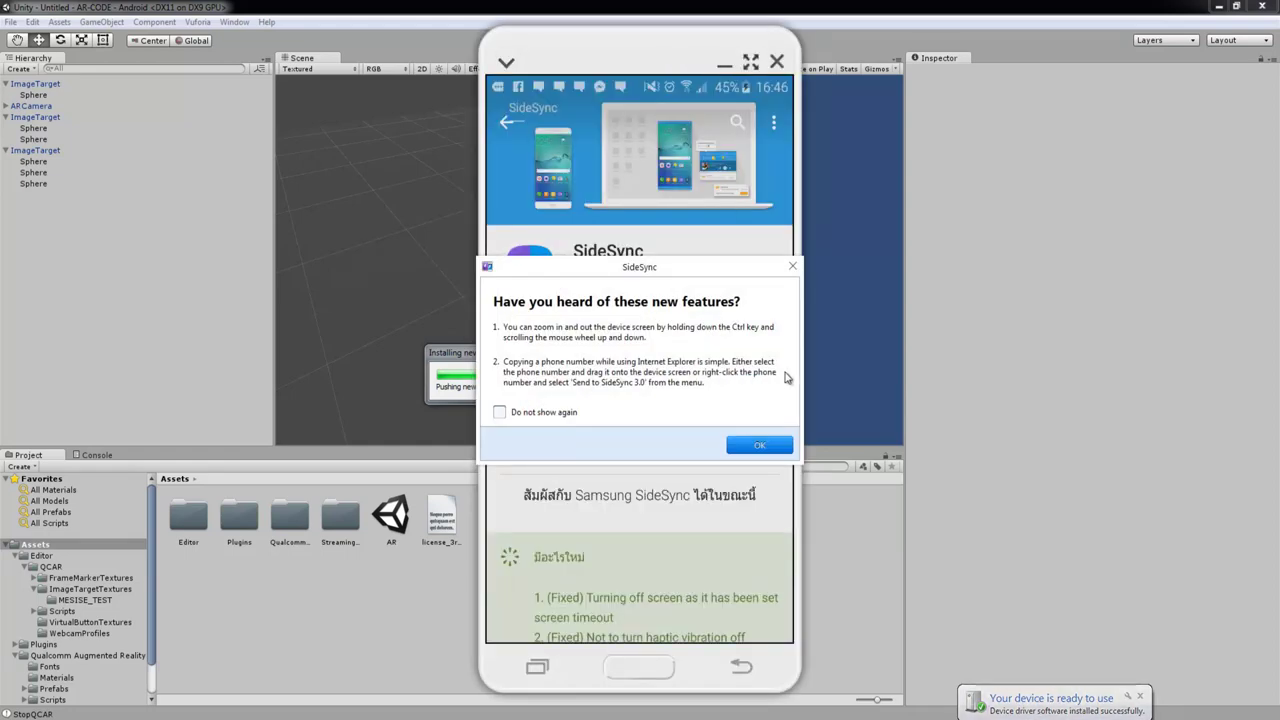
{"action": "left_click", "coordinate": [770, 445]}
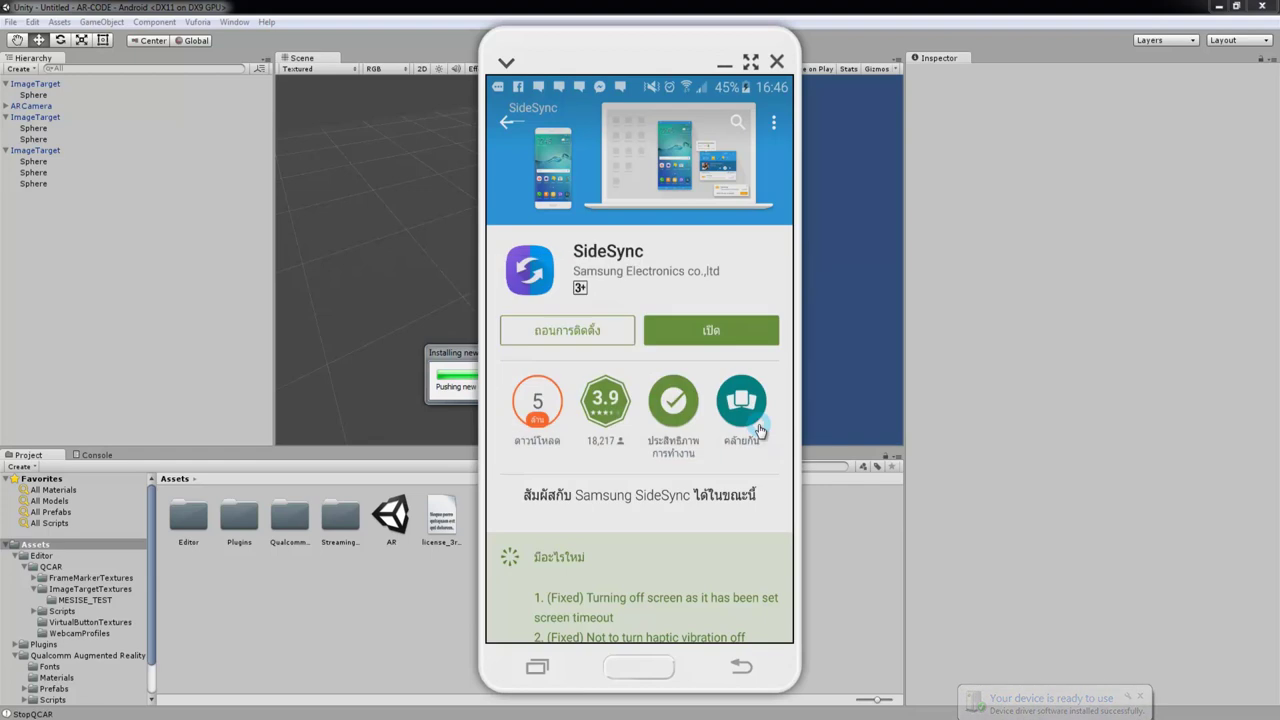
{"action": "left_click_drag", "start_coordinate": [643, 62], "coordinate": [705, 62]}
{"action": "left_click_drag", "start_coordinate": [862, 693], "coordinate": [694, 372]}
{"action": "left_click_drag", "start_coordinate": [614, 30], "coordinate": [926, 111]}
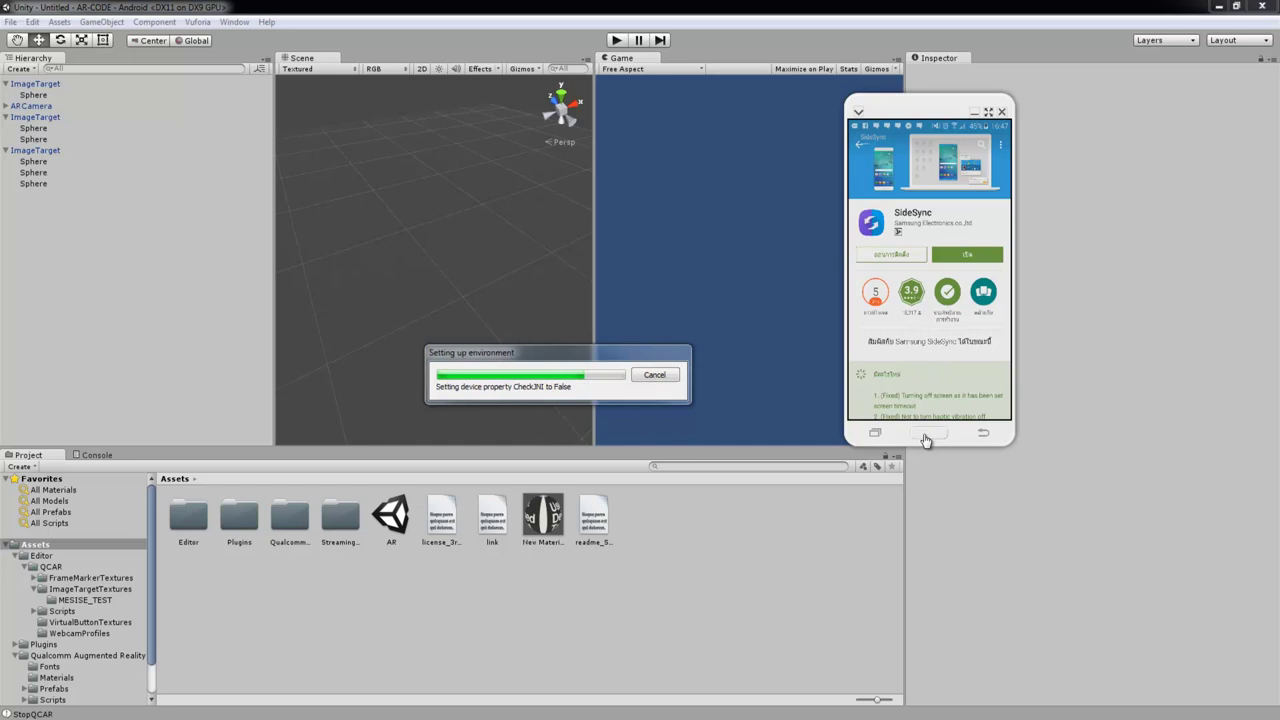
{"action": "left_click_drag", "start_coordinate": [846, 440], "coordinate": [785, 497]}
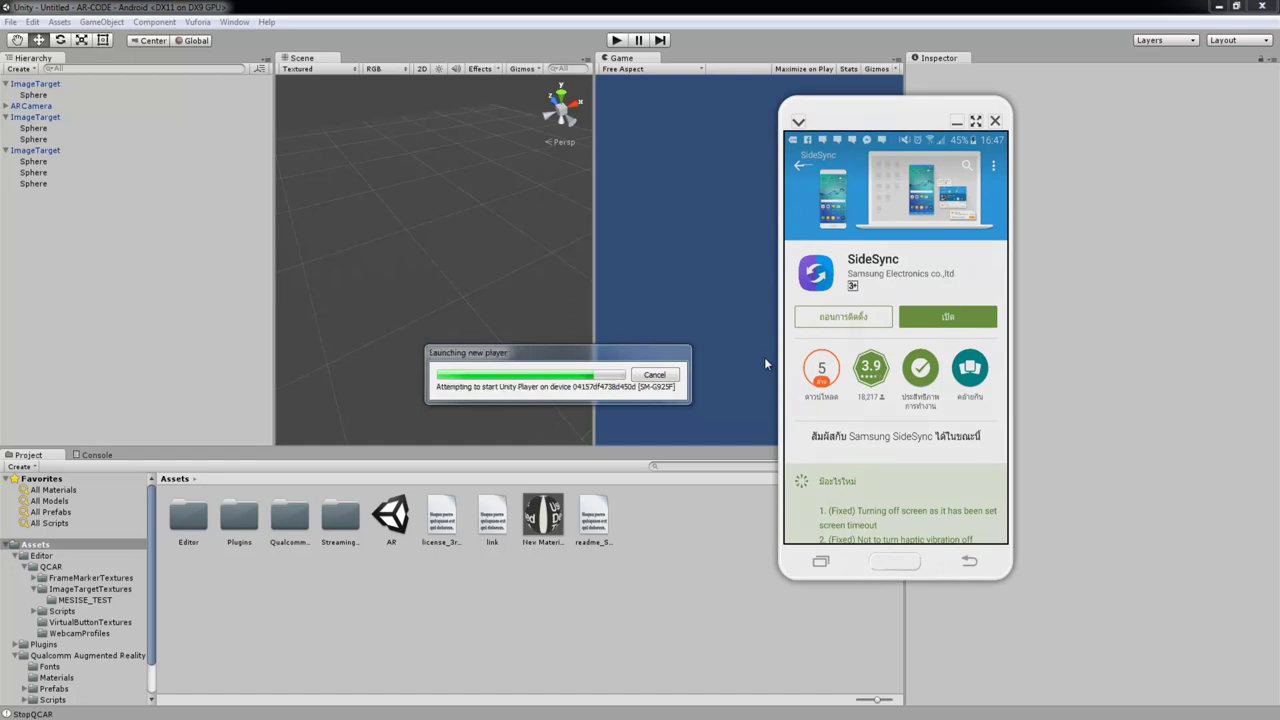
{"action": "left_click", "coordinate": [950, 320]}
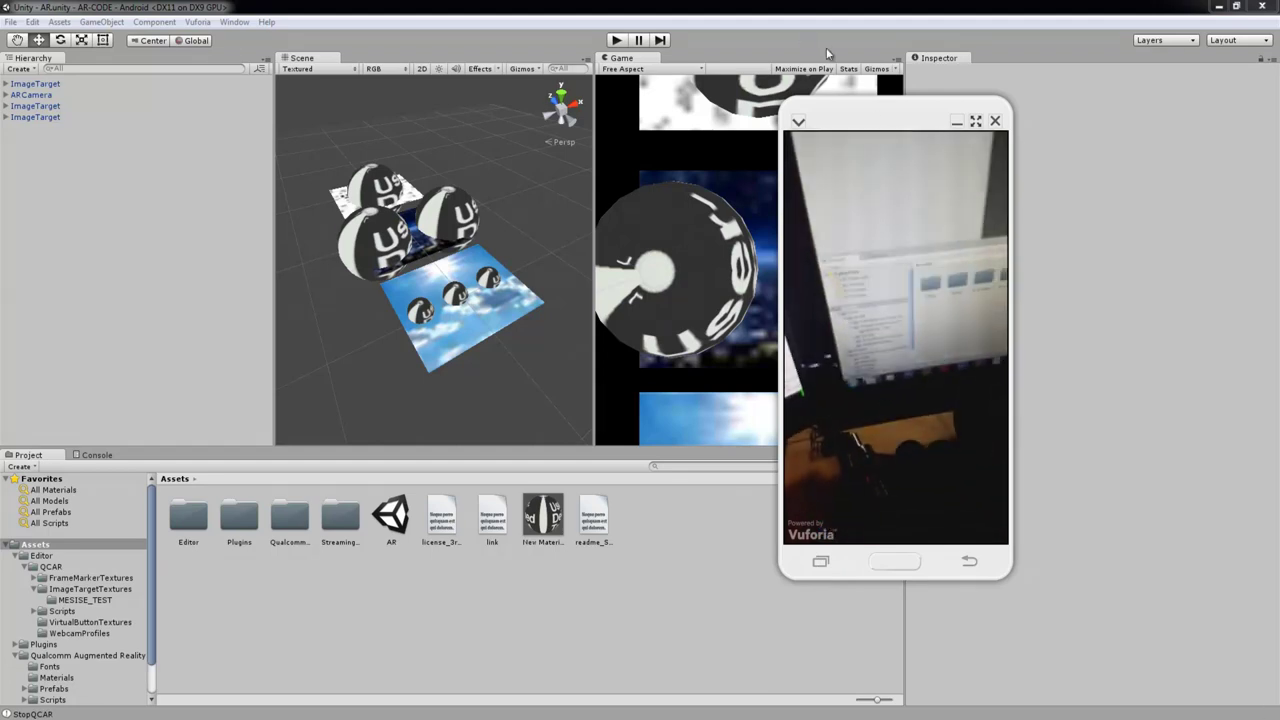
Test the phone app against the MARKER_1, MARKER_2 and MESISE_MARKER images in ACDSee Quick View, keeping the mirrored phone window beside them
{"action": "left_click_drag", "start_coordinate": [882, 108], "coordinate": [809, 166]}
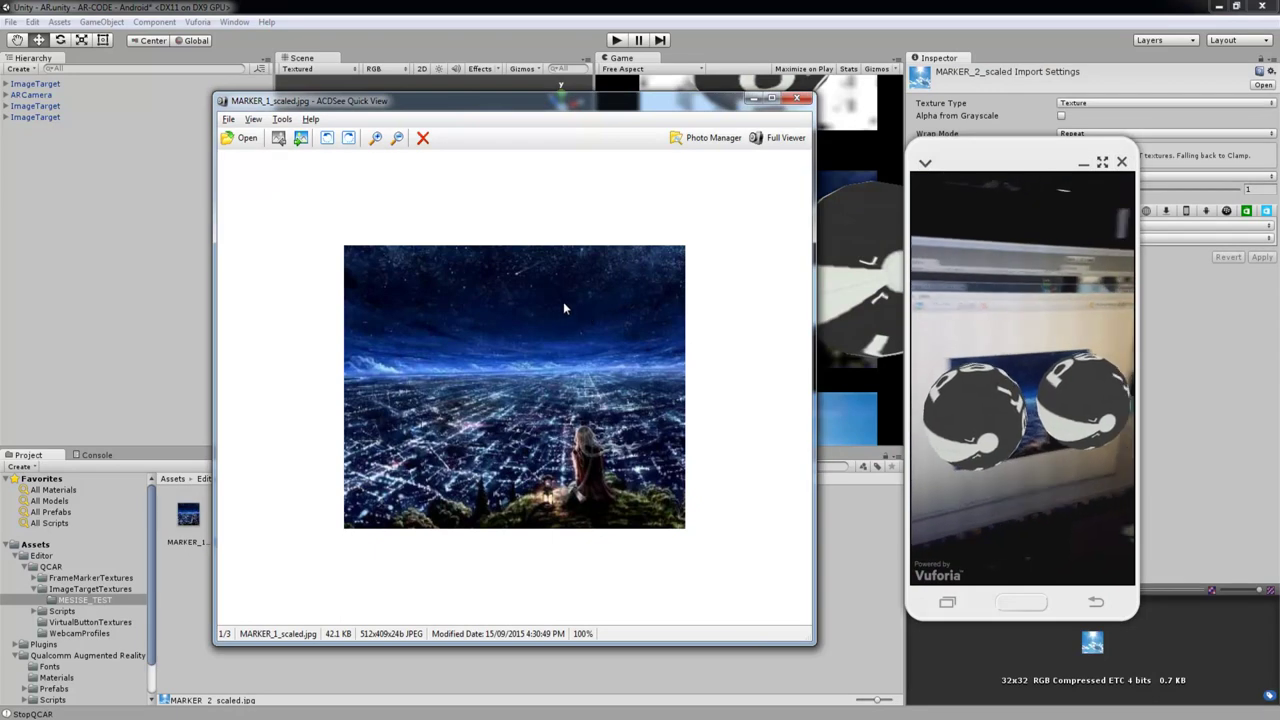
{"action": "left_click", "coordinate": [301, 140]}
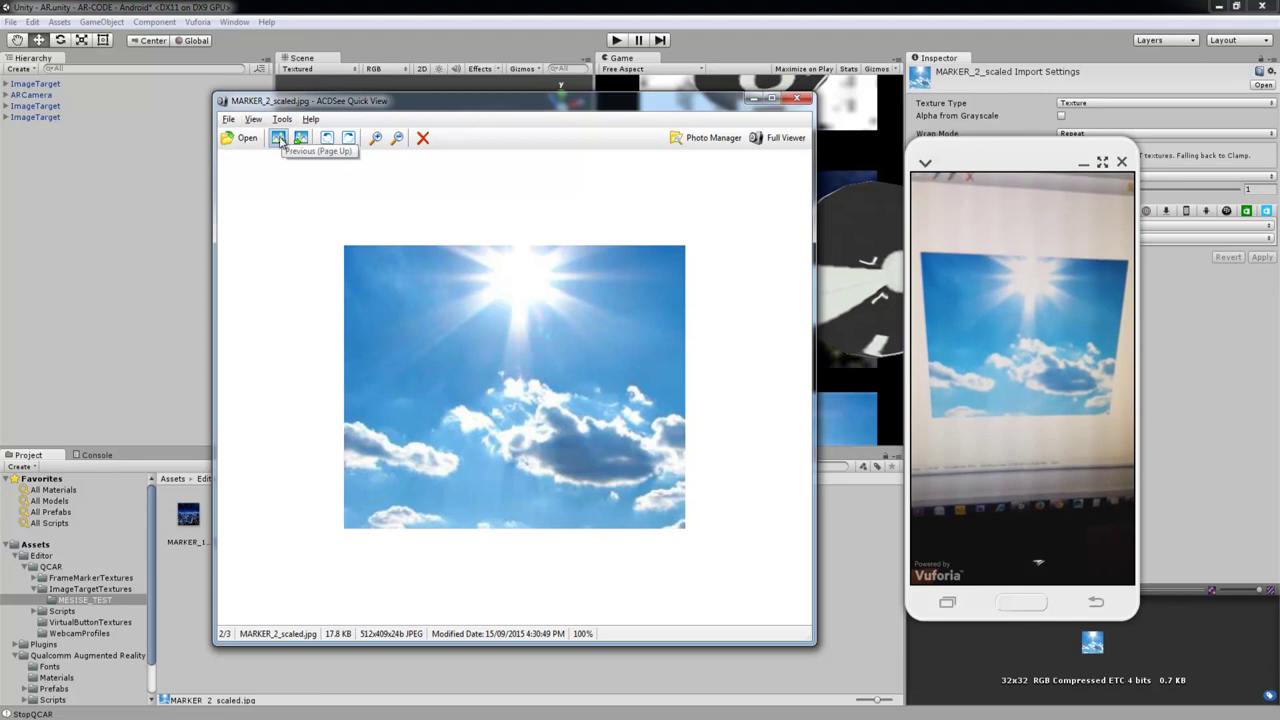
{"action": "left_click", "coordinate": [279, 139]}
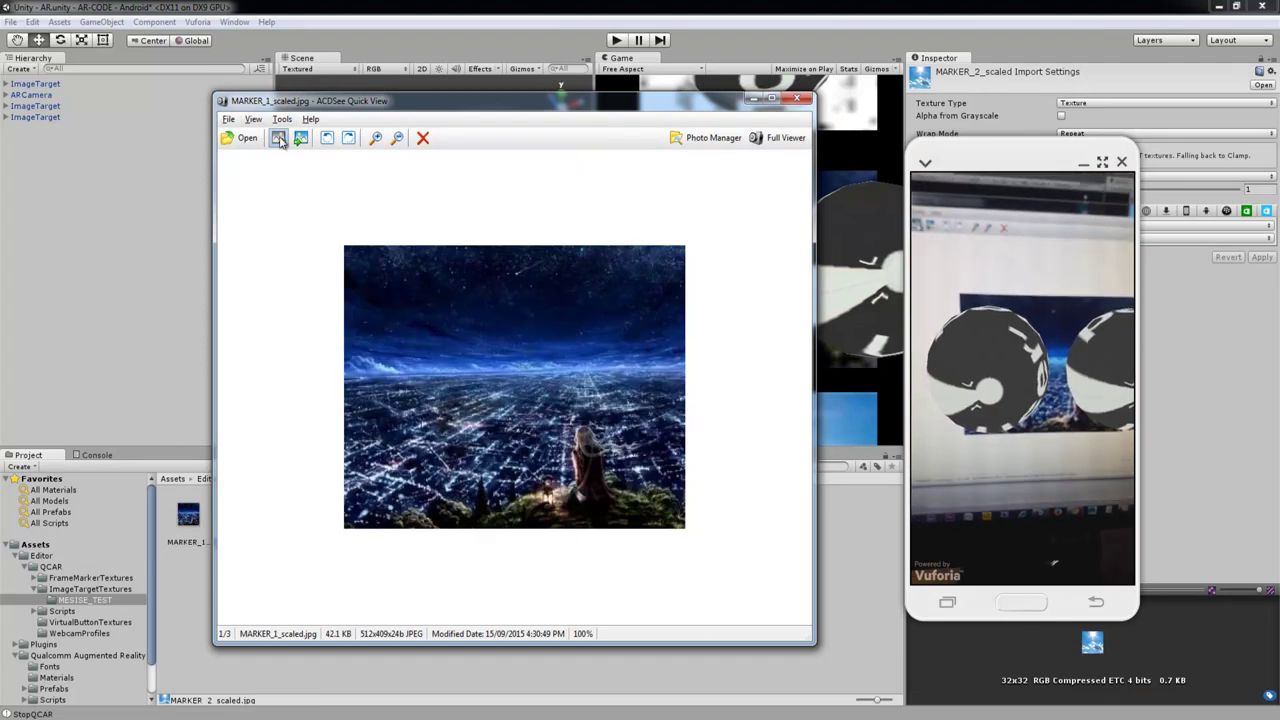
{"action": "left_click", "coordinate": [300, 138]}
{"action": "left_click", "coordinate": [300, 138]}
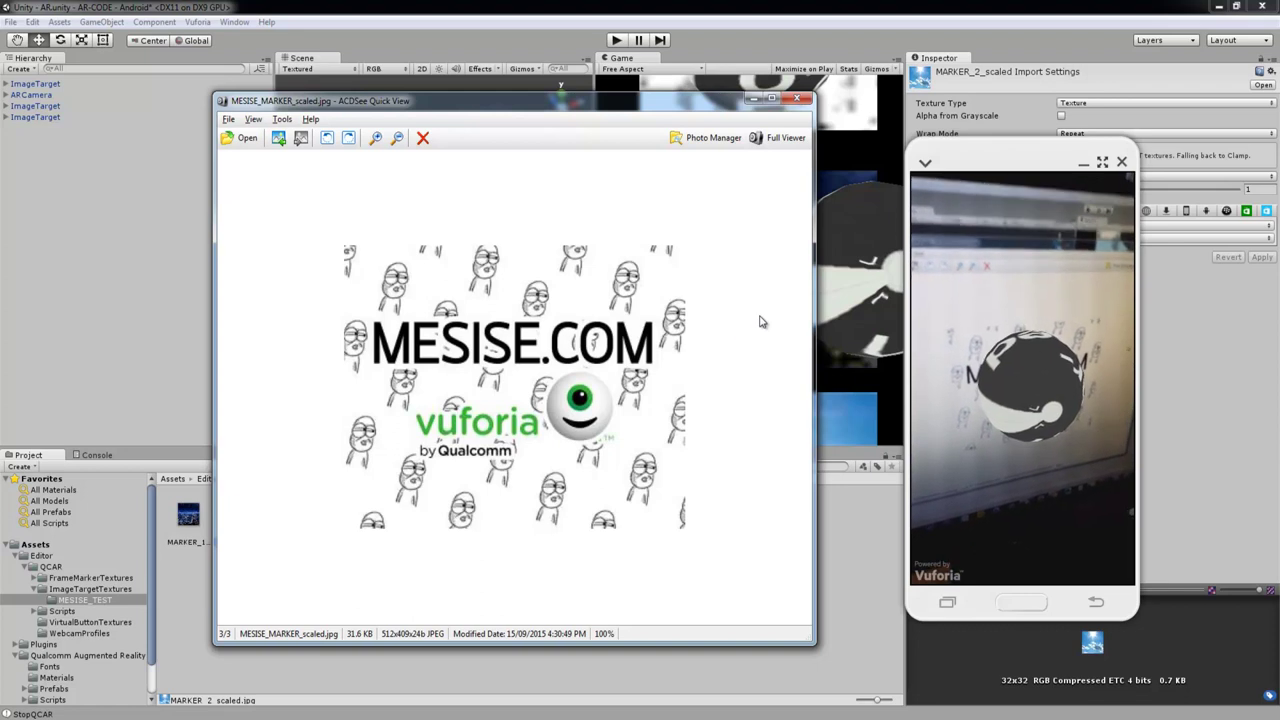
Clear the mirrored phone and image viewer windows off the Unity editor and select the MARKER_1 image target
{"action": "left_click", "coordinate": [1038, 167]}
{"action": "left_click_drag", "start_coordinate": [1038, 167], "coordinate": [5, 155]}
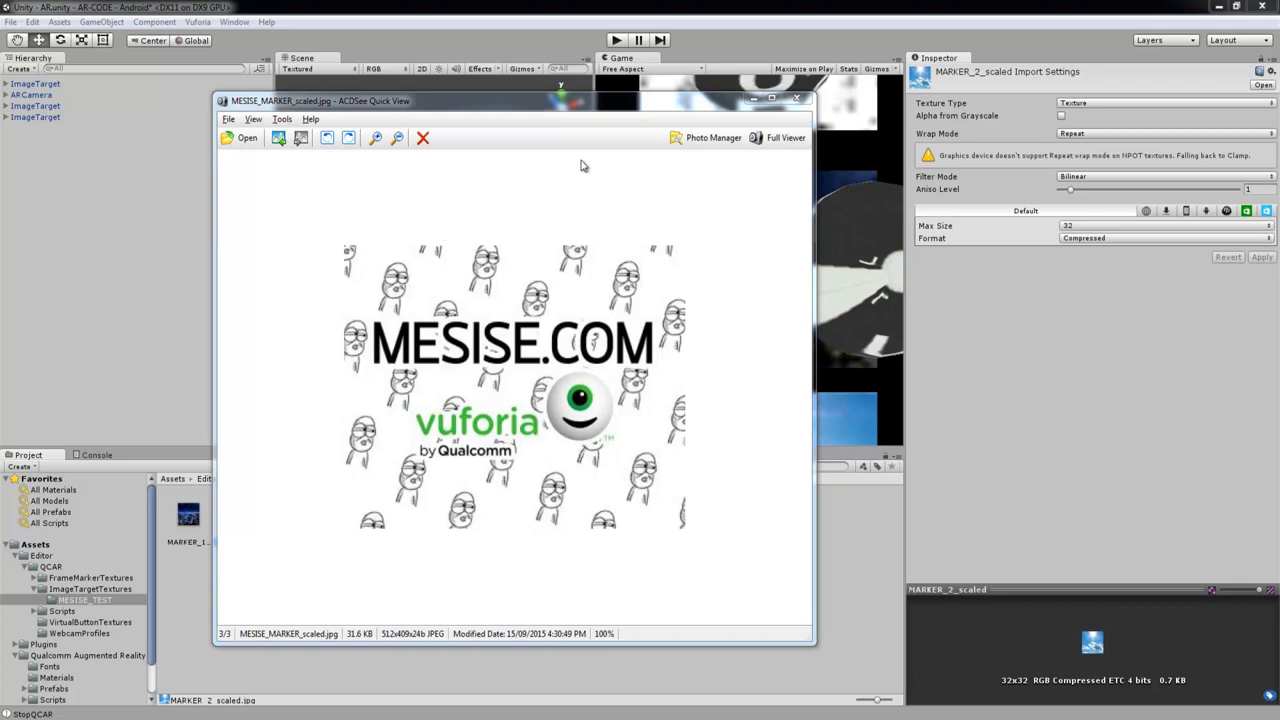
{"action": "left_click_drag", "start_coordinate": [580, 108], "coordinate": [0, 108]}
{"action": "left_click", "coordinate": [40, 101]}
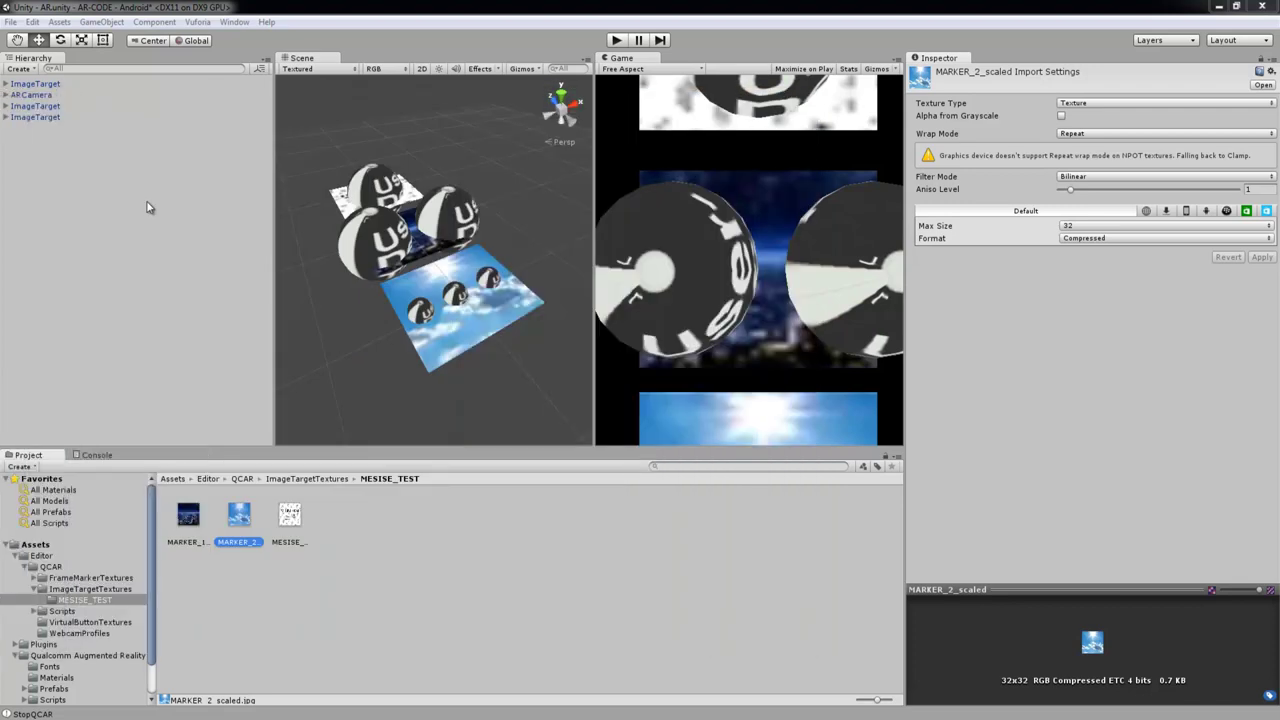
{"action": "left_click", "coordinate": [38, 106]}
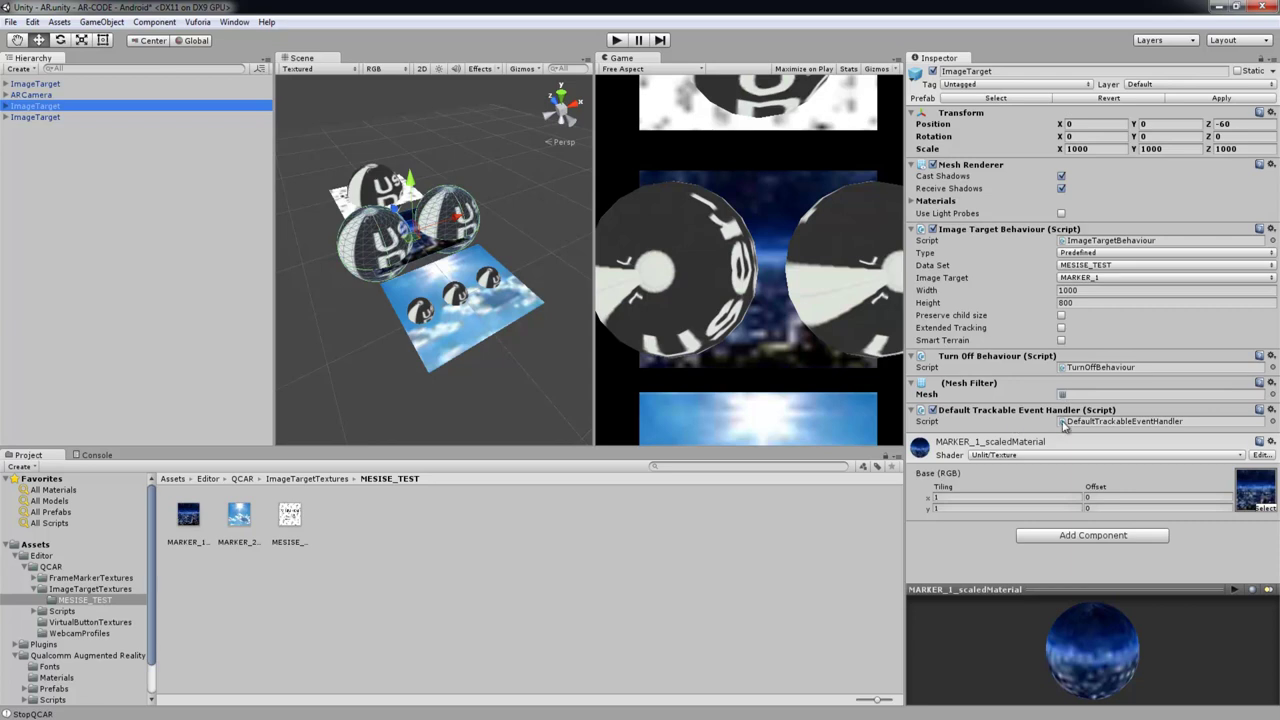
Open the DefaultTrackableEventHandler script of the MARKER_1 image target in MonoDevelop and maximize the editor window
{"action": "left_click", "coordinate": [1100, 422]}
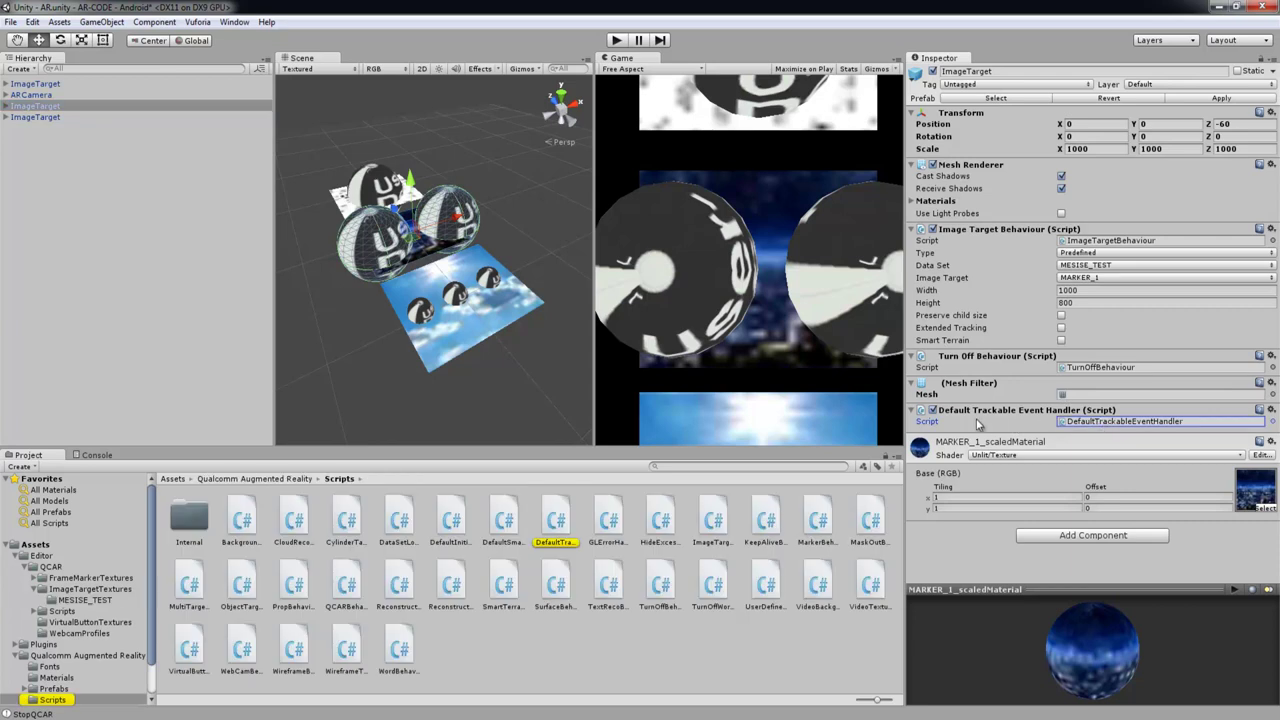
{"action": "left_click", "coordinate": [1112, 422]}
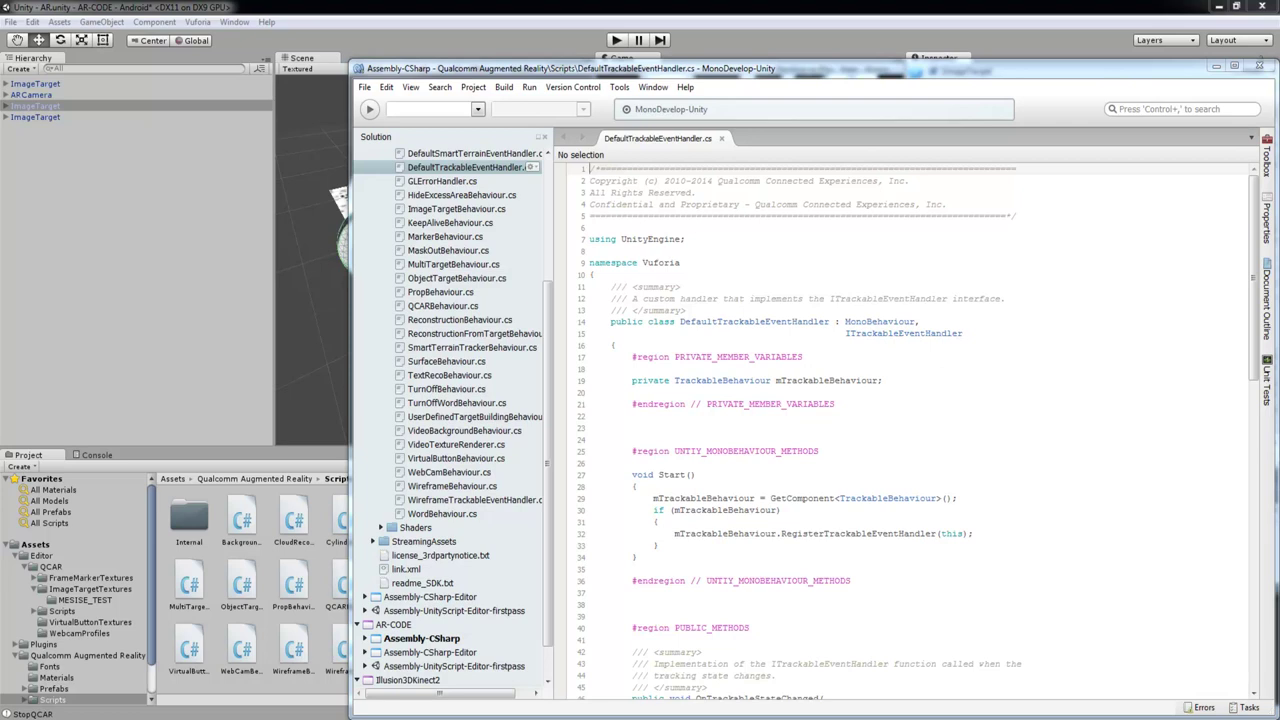
{"action": "double_click", "coordinate": [780, 70]}
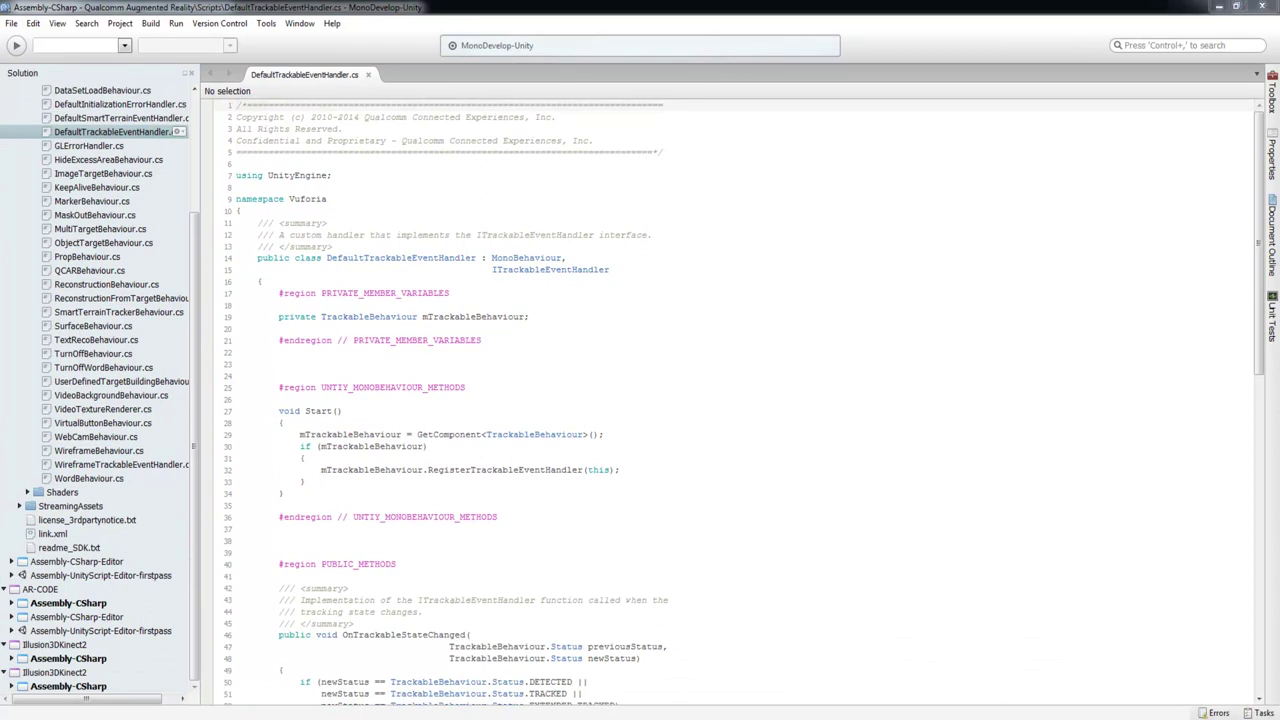
{"action": "left_click", "coordinate": [397, 372]}
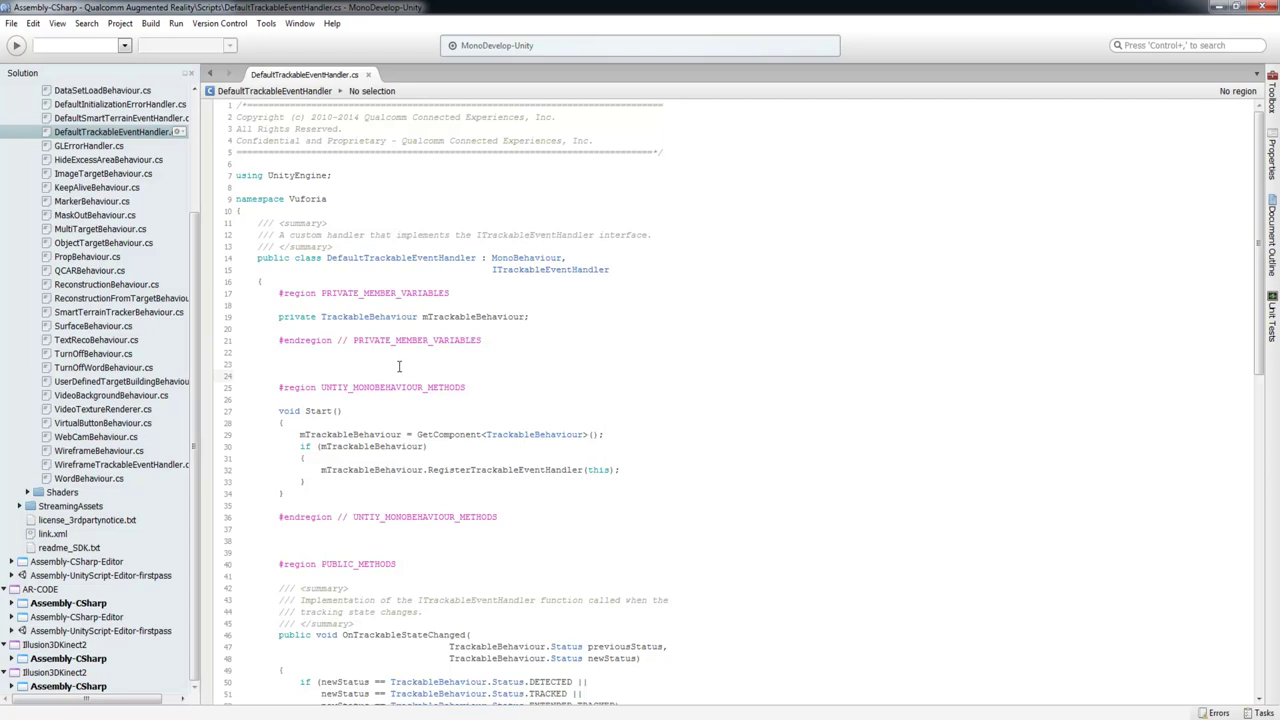
Declare "public AudioClip mooksound;" between the private member variables region and the Start method, and save the script
{"action": "scroll", "coordinate": [398, 367], "scroll_direction": "down", "scroll_amount": 4}
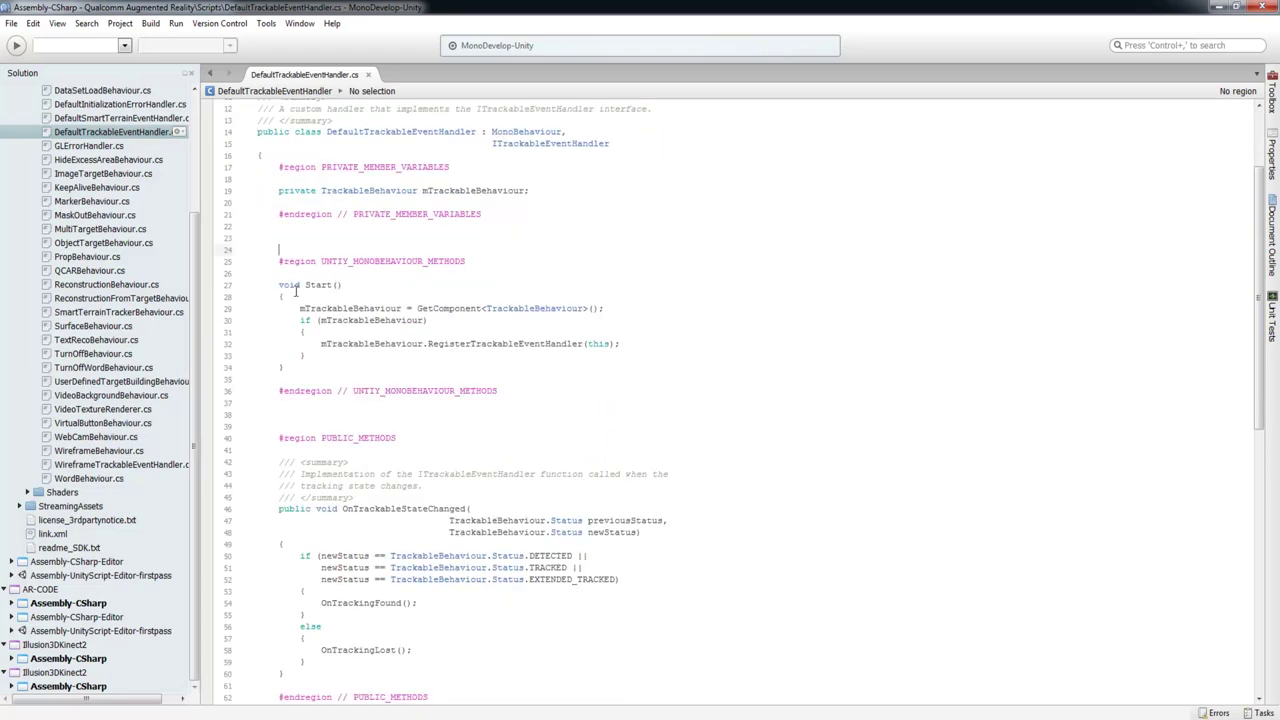
{"action": "left_click", "coordinate": [304, 236]}
{"action": "type", "text": "pu"}
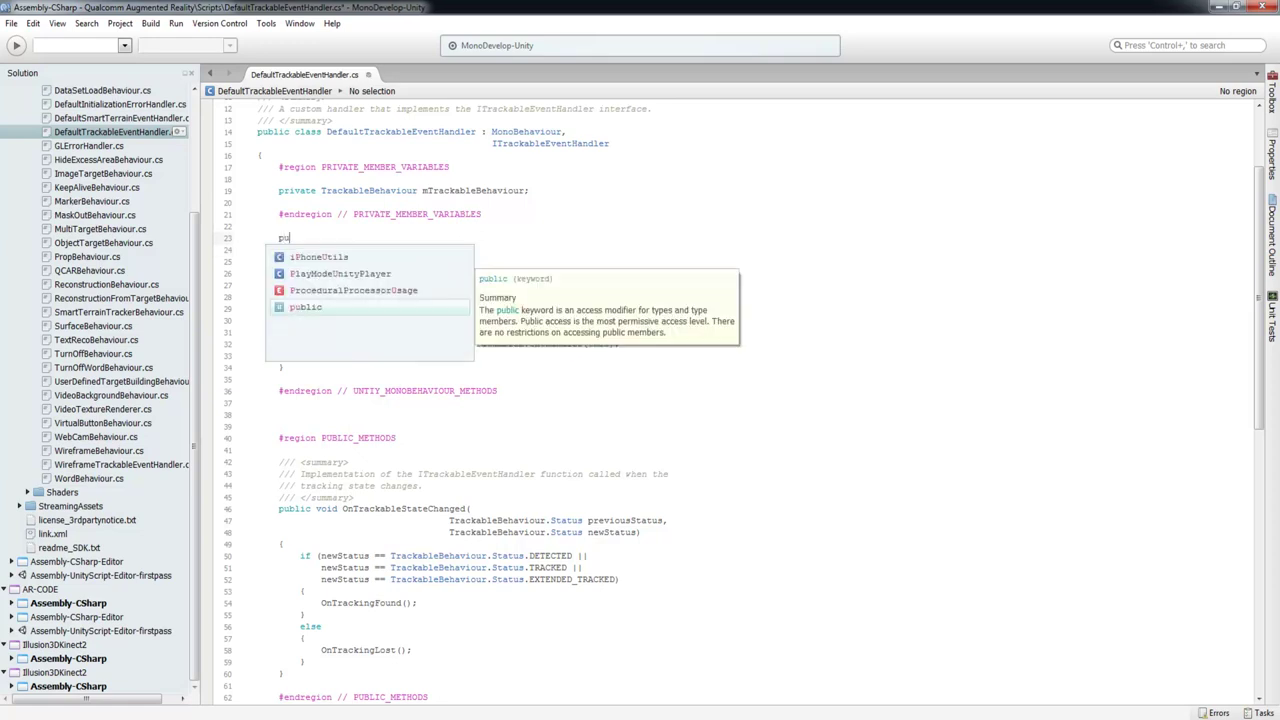
{"action": "type", "text": "blic "}
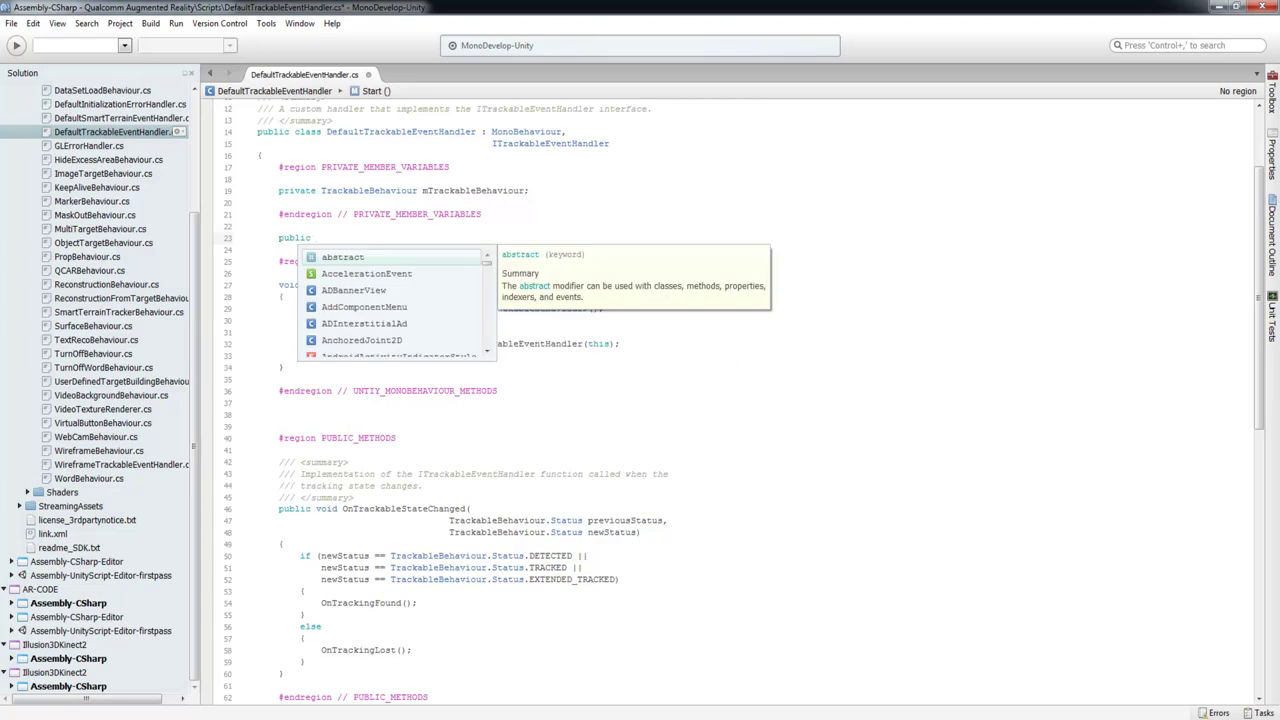
{"action": "type", "text": "A"}
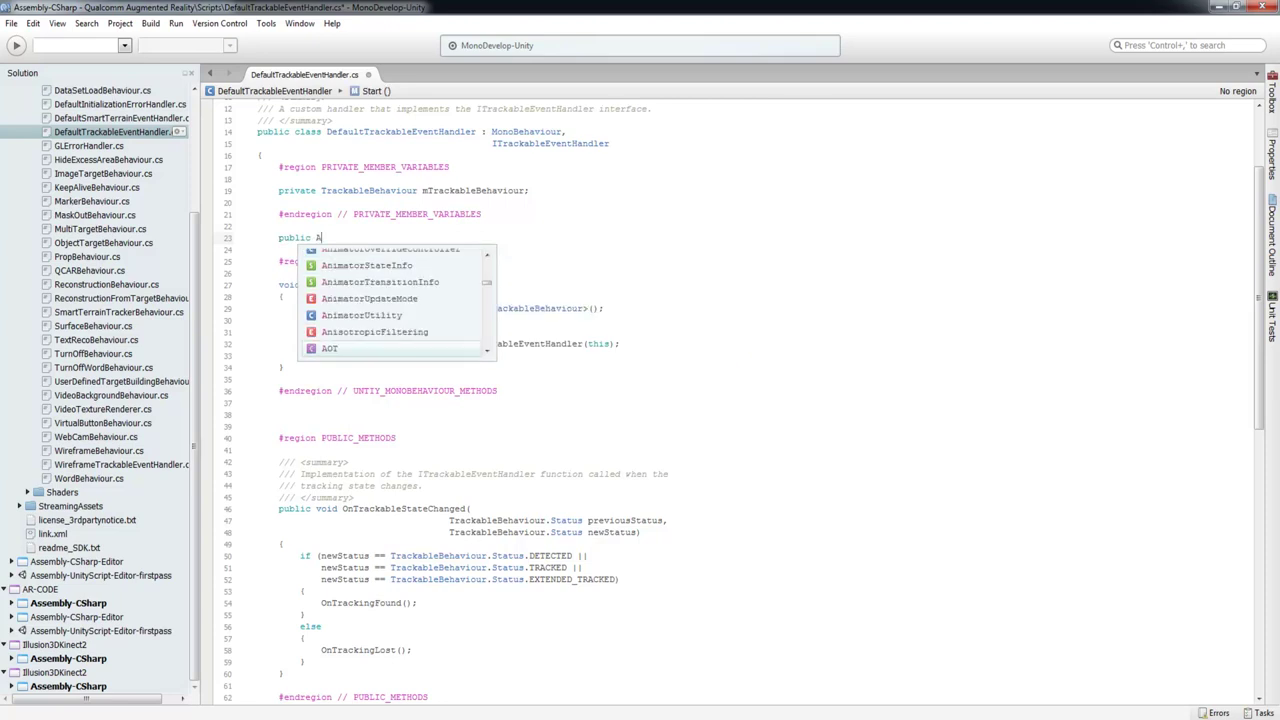
{"action": "type", "text": "udio"}
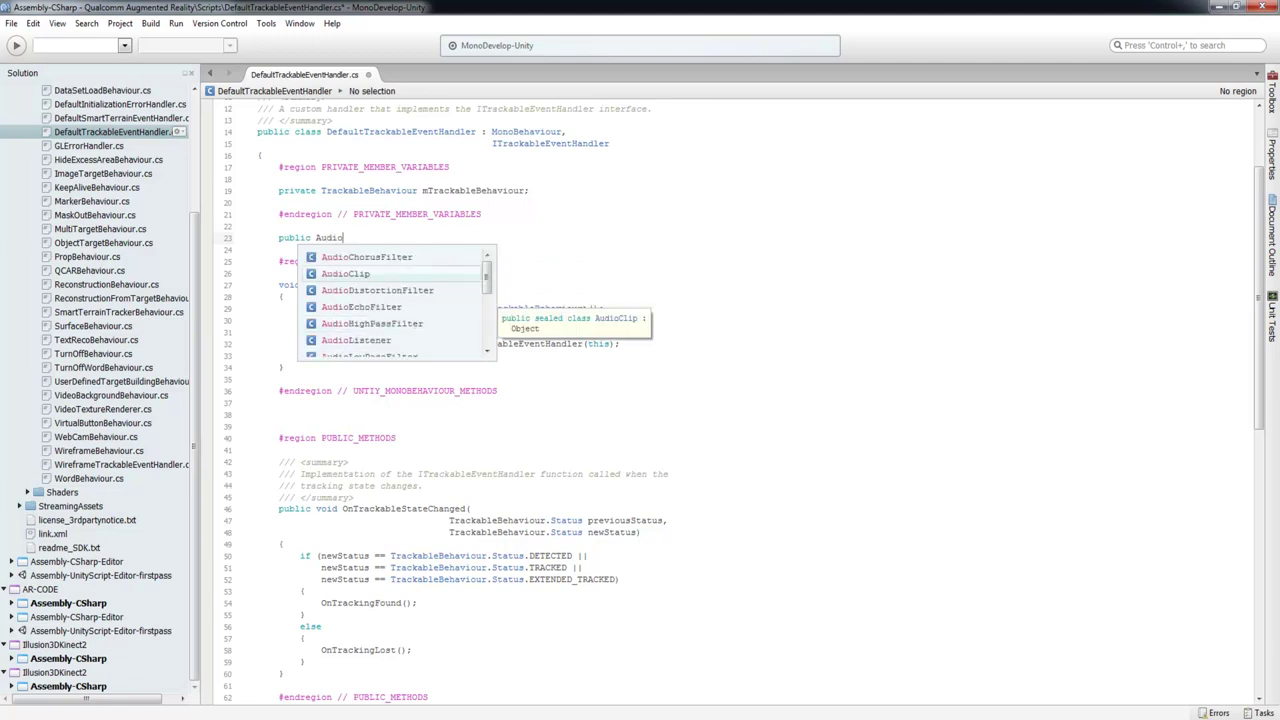
{"action": "double_click", "coordinate": [372, 275]}
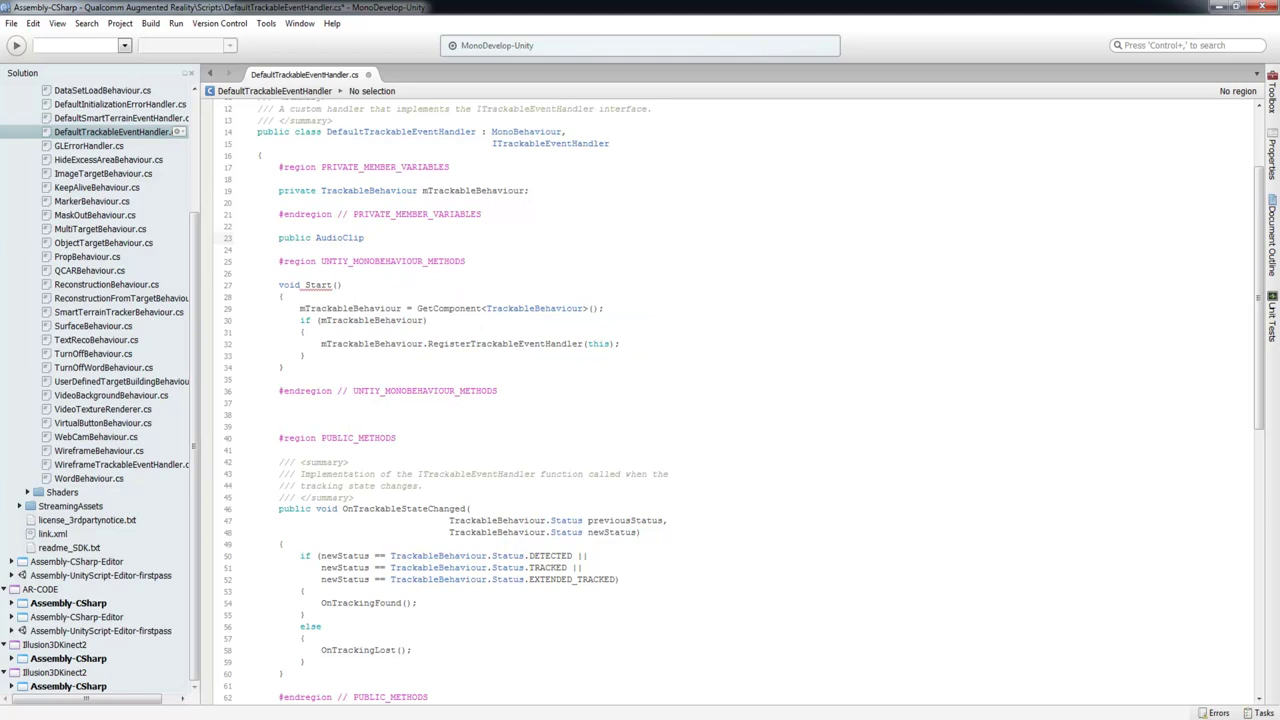
{"action": "type", "text": "mooksound;"}
{"action": "left_click", "coordinate": [366, 237]}
{"action": "left_click_drag", "start_coordinate": [368, 237], "coordinate": [418, 238]}
{"action": "key", "text": "ctrl+s"}
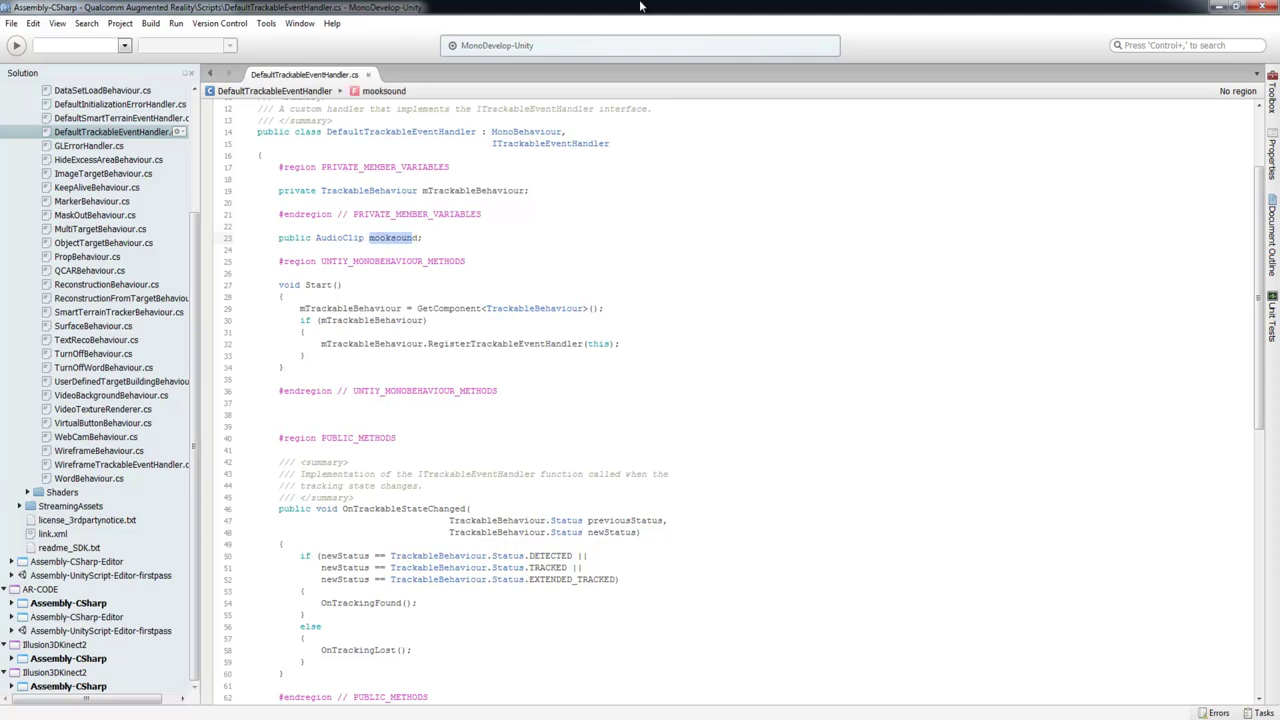
Switch back to Unity and check the event handler component on the MARKER_2 and MESISE_MARKER image targets
{"action": "key", "text": "alt+Tab"}
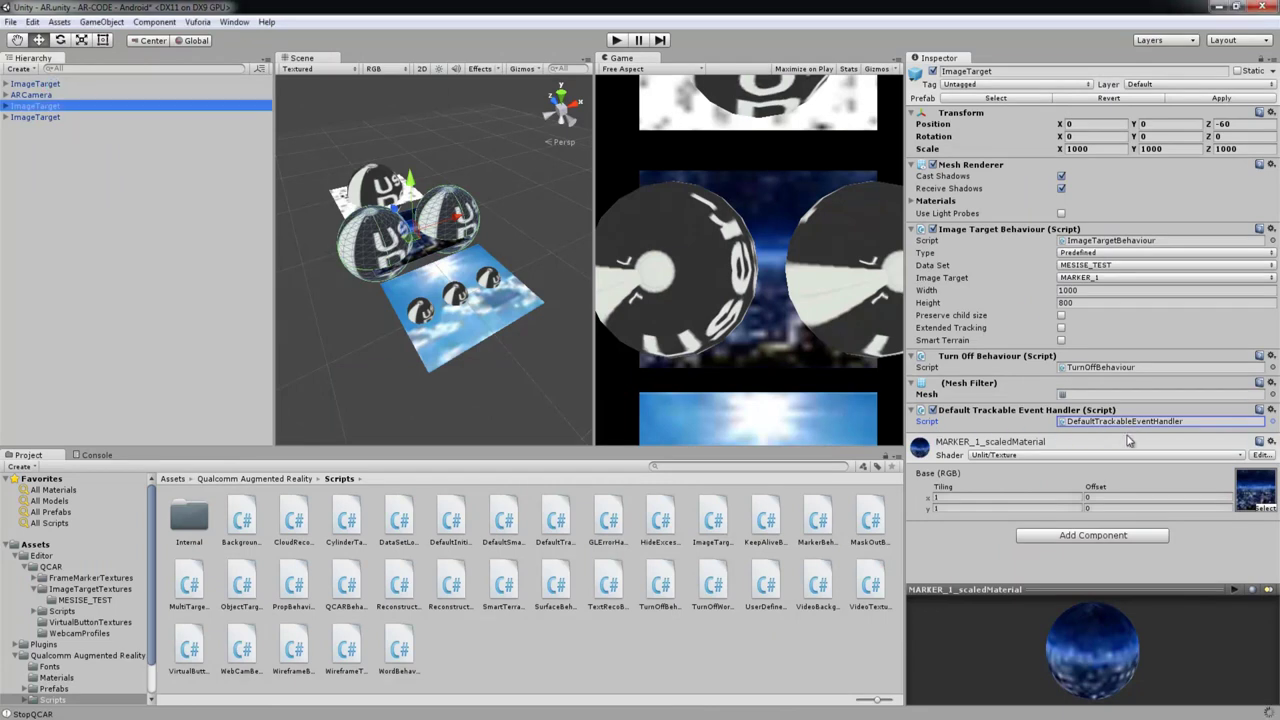
{"action": "left_click", "coordinate": [62, 116]}
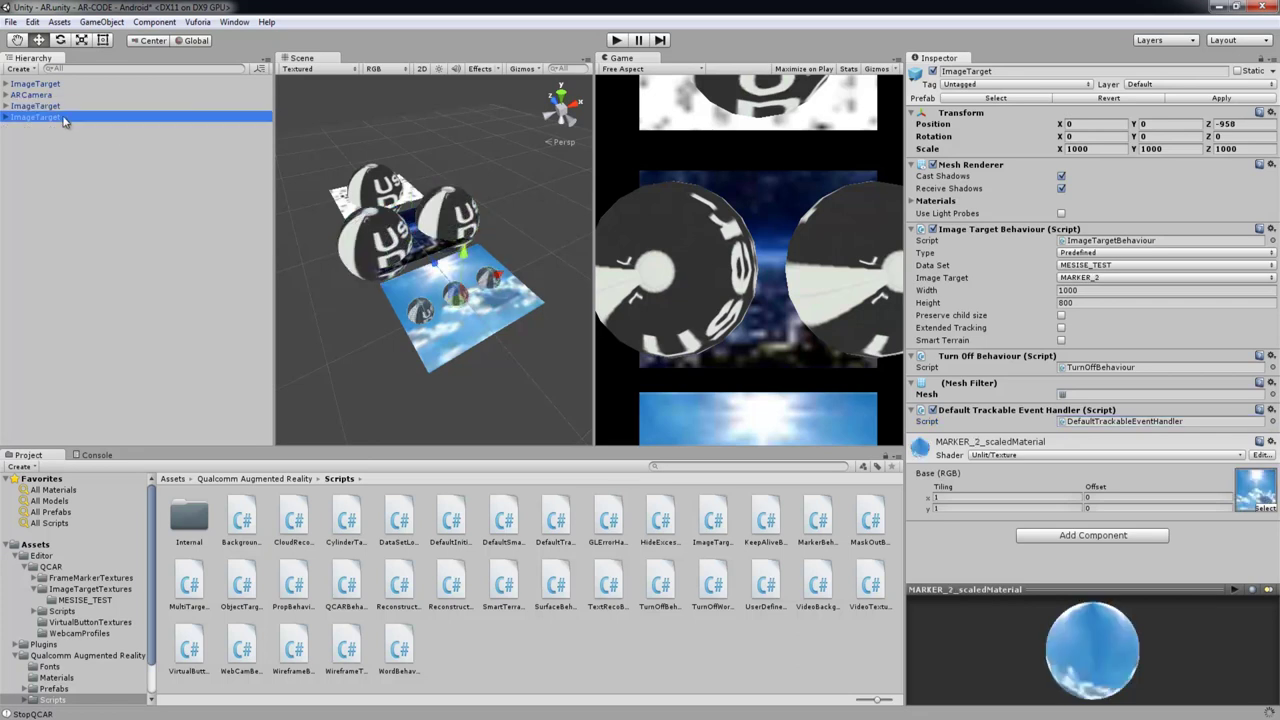
{"action": "left_click", "coordinate": [62, 84]}
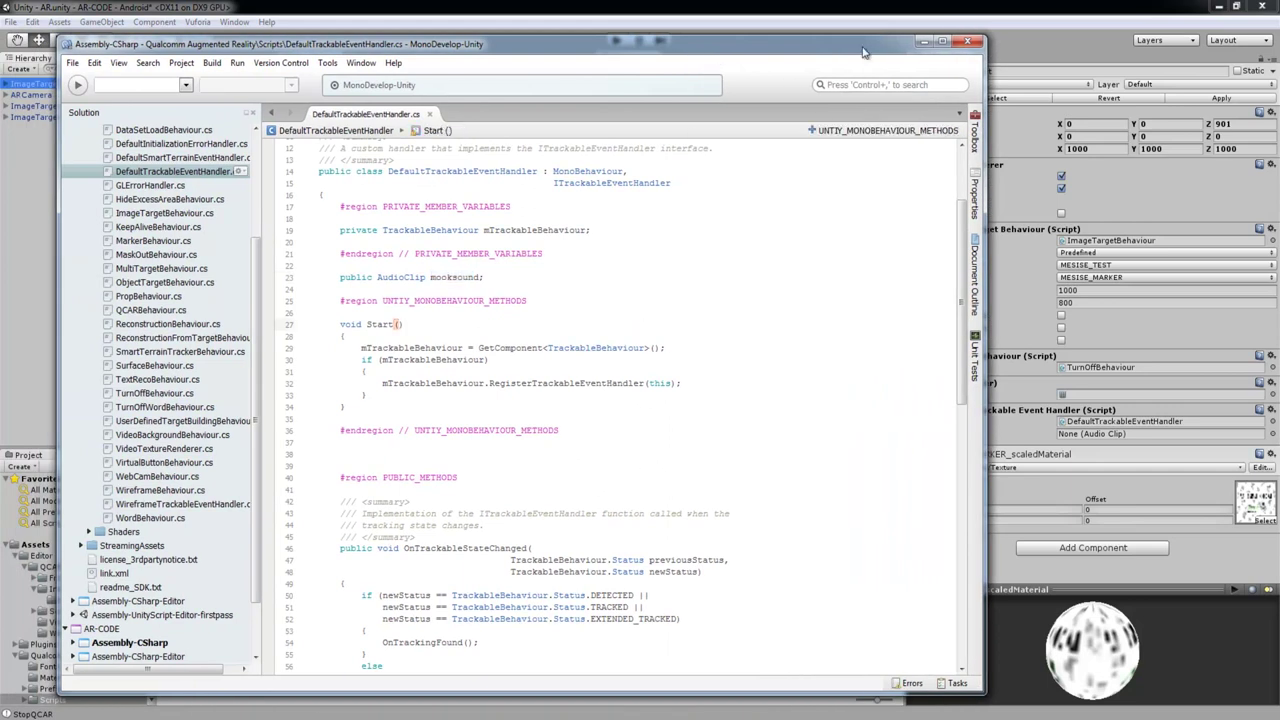
Examine the OnTrackingFound() and OnTrackingLost() methods in the DefaultTrackableEventHandler script
{"action": "scroll", "coordinate": [640, 376], "scroll_direction": "down", "scroll_amount": 7}
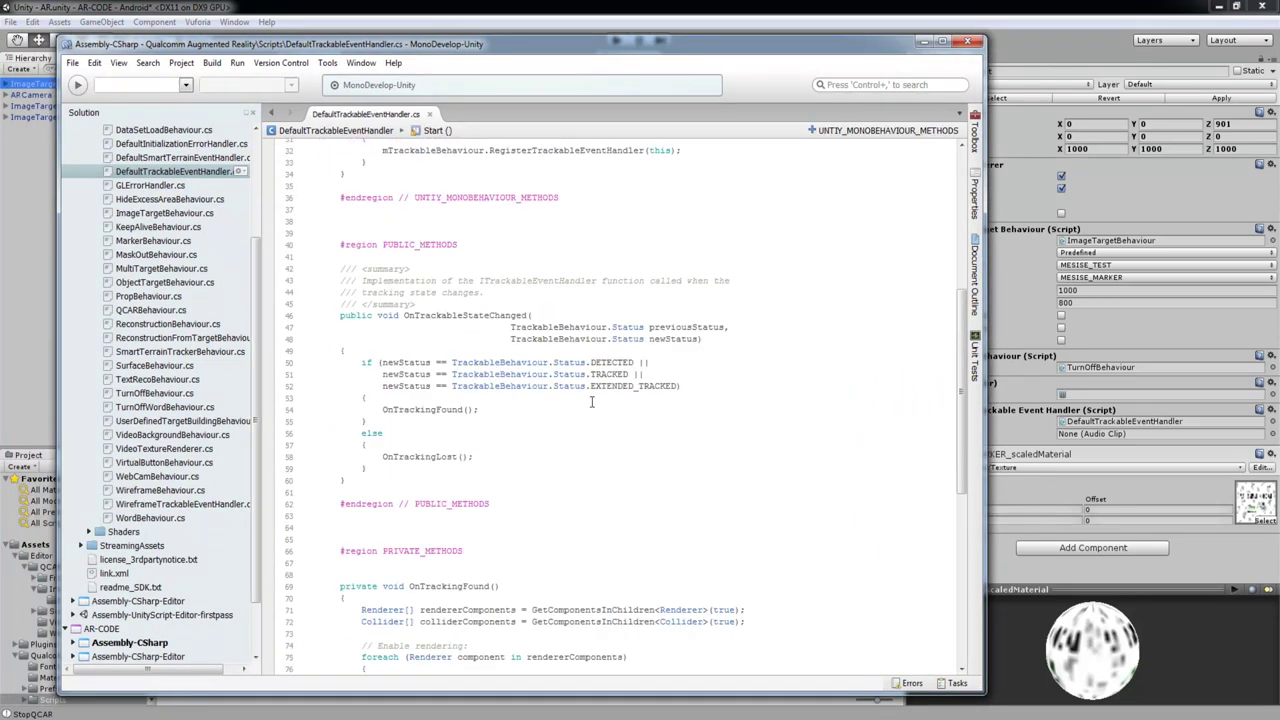
{"action": "scroll", "coordinate": [550, 450], "scroll_direction": "down", "scroll_amount": 8}
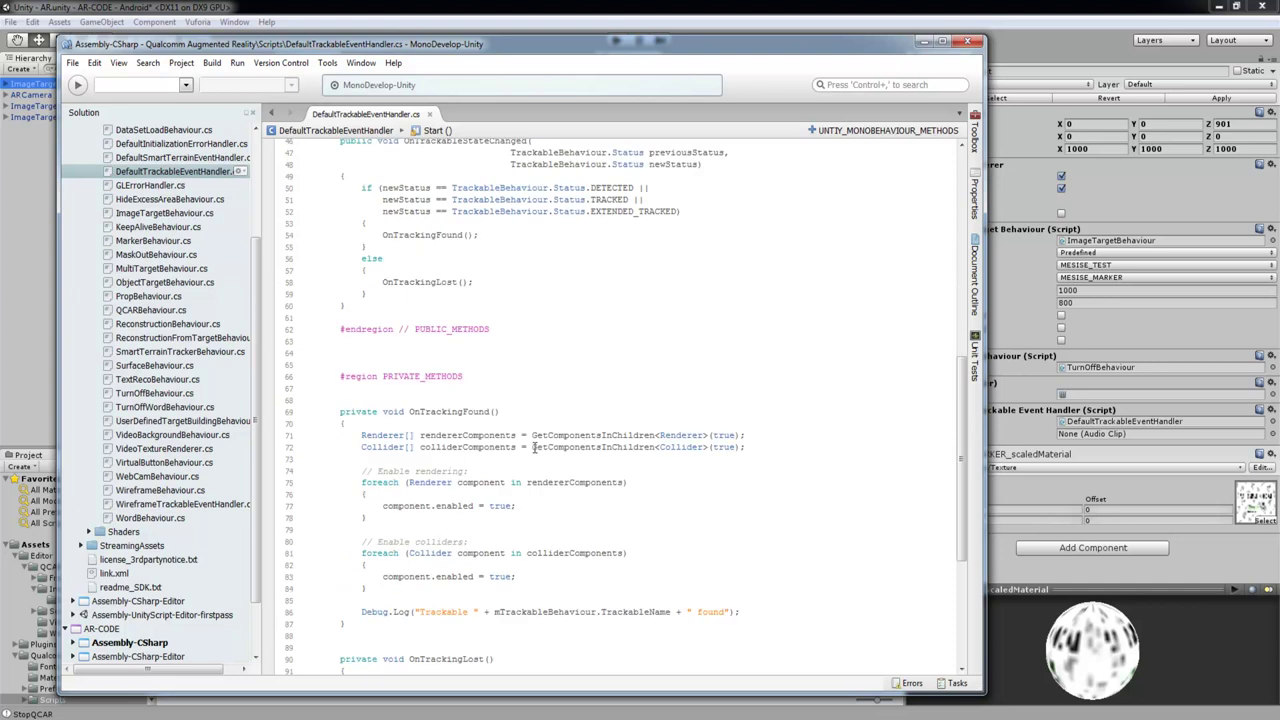
{"action": "left_click_drag", "start_coordinate": [409, 296], "coordinate": [512, 298]}
{"action": "scroll", "coordinate": [512, 298], "scroll_direction": "down", "scroll_amount": 3}
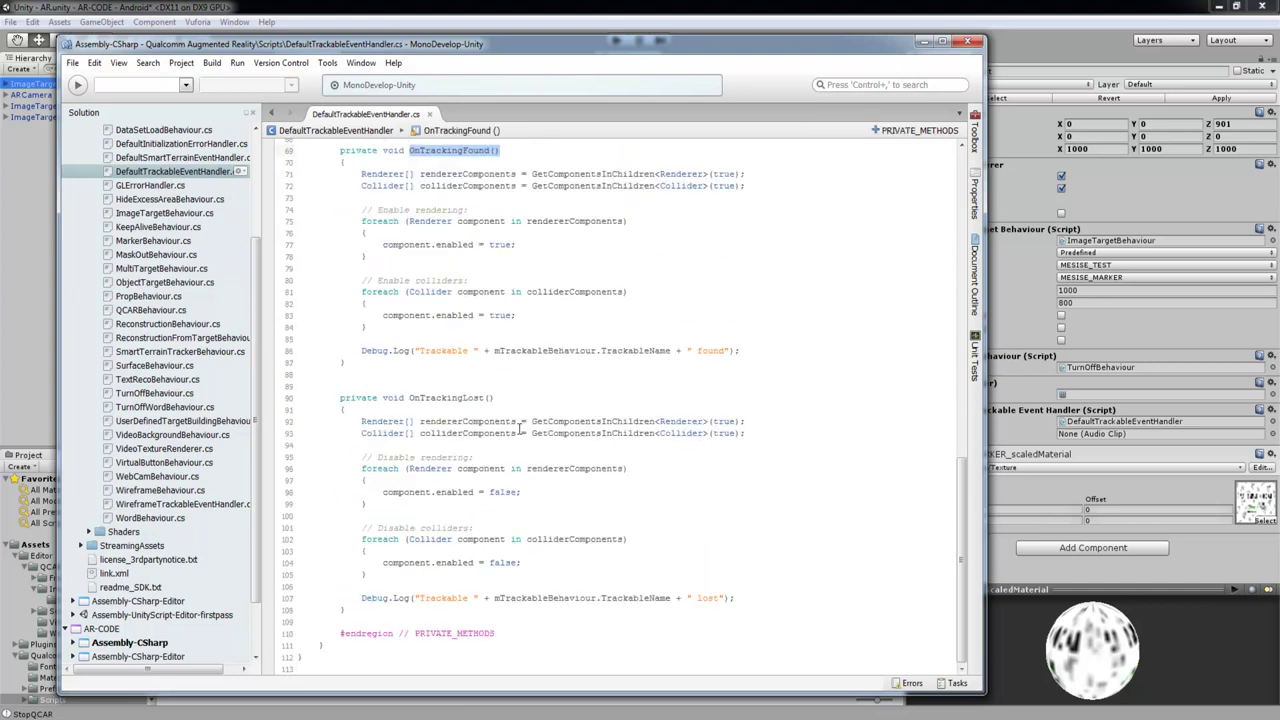
{"action": "left_click_drag", "start_coordinate": [409, 398], "coordinate": [510, 403]}
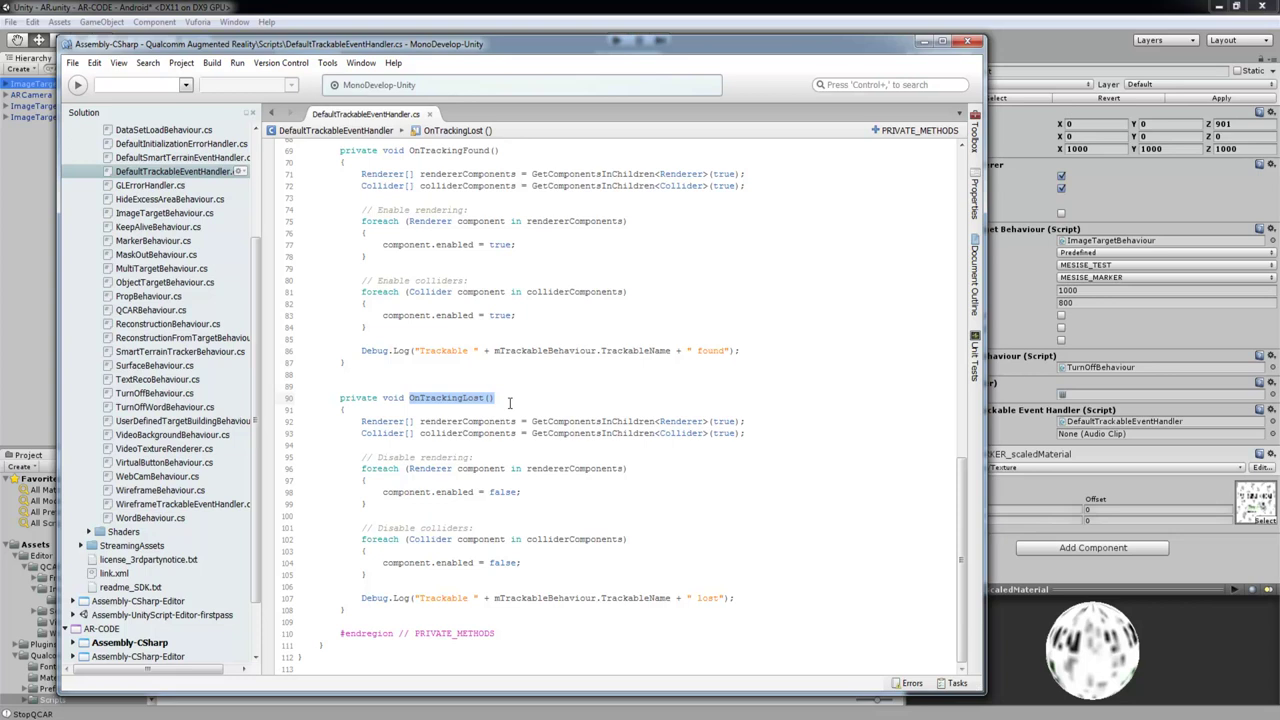
Return to Unity, create a folder named SOUND in the project's Assets root, and open it
{"action": "key", "text": "alt+Tab"}
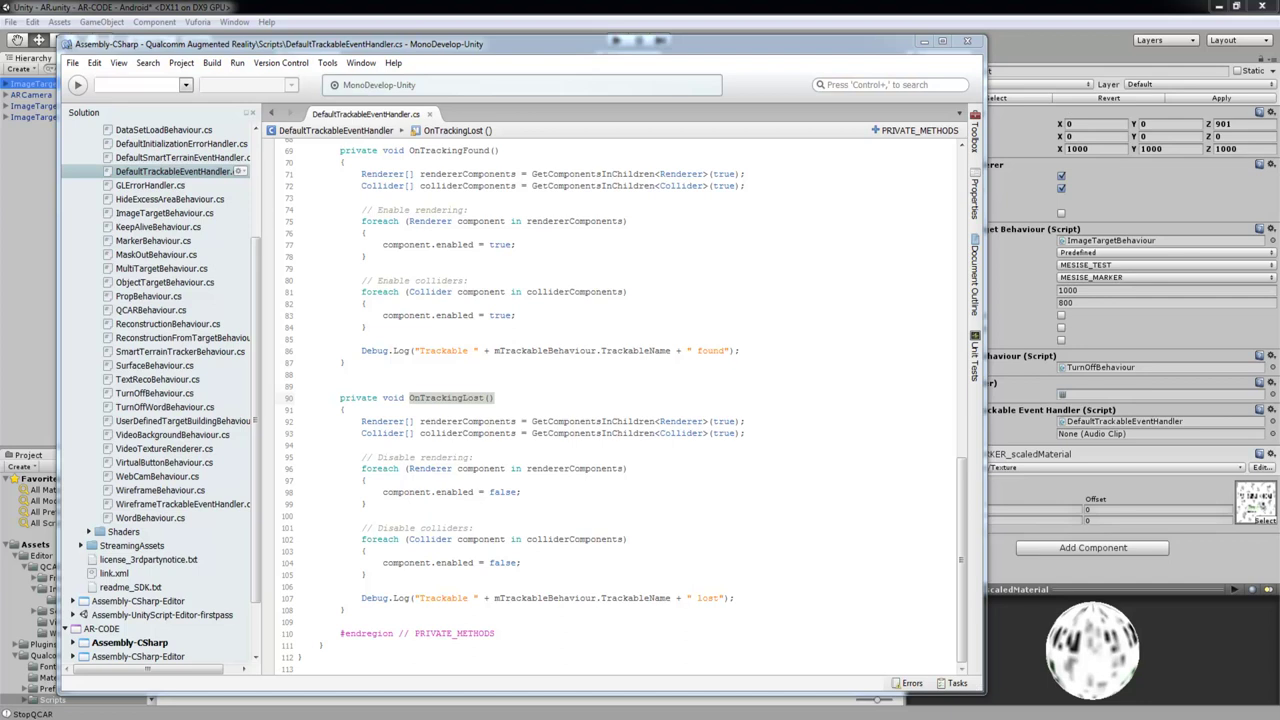
{"action": "key", "text": "alt+Tab"}
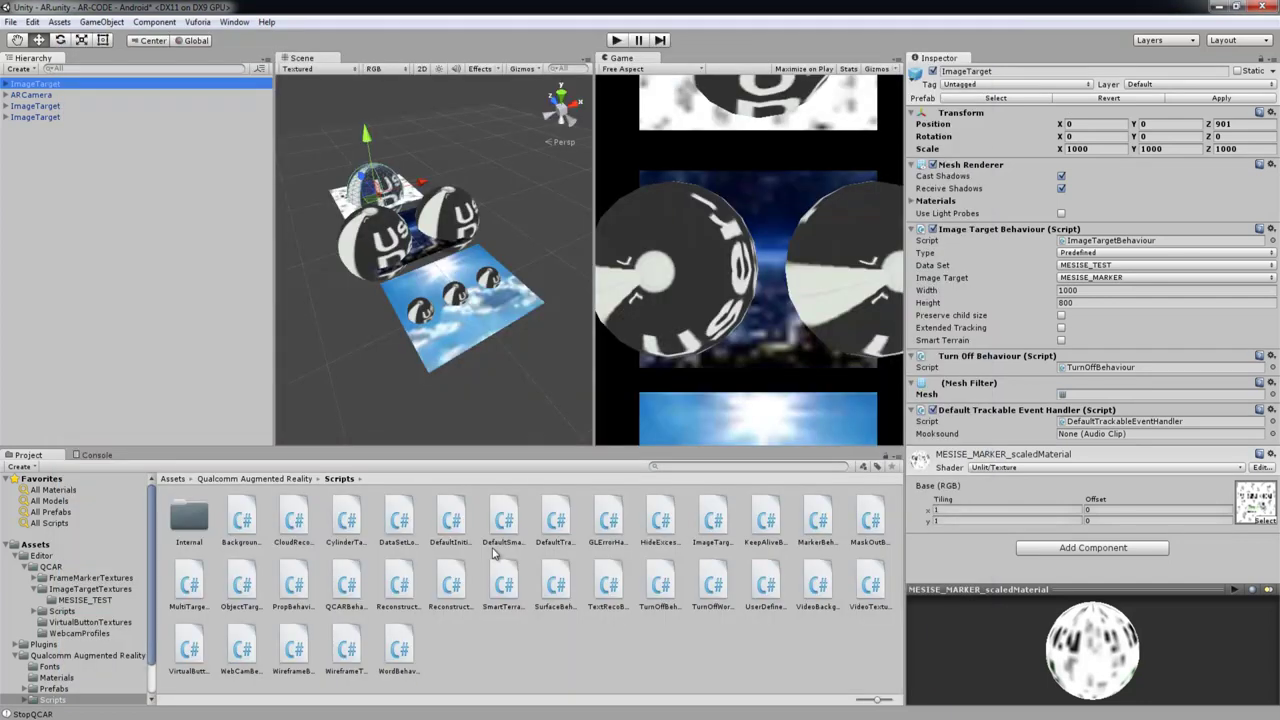
{"action": "left_click", "coordinate": [174, 479]}
{"action": "right_click", "coordinate": [323, 597]}
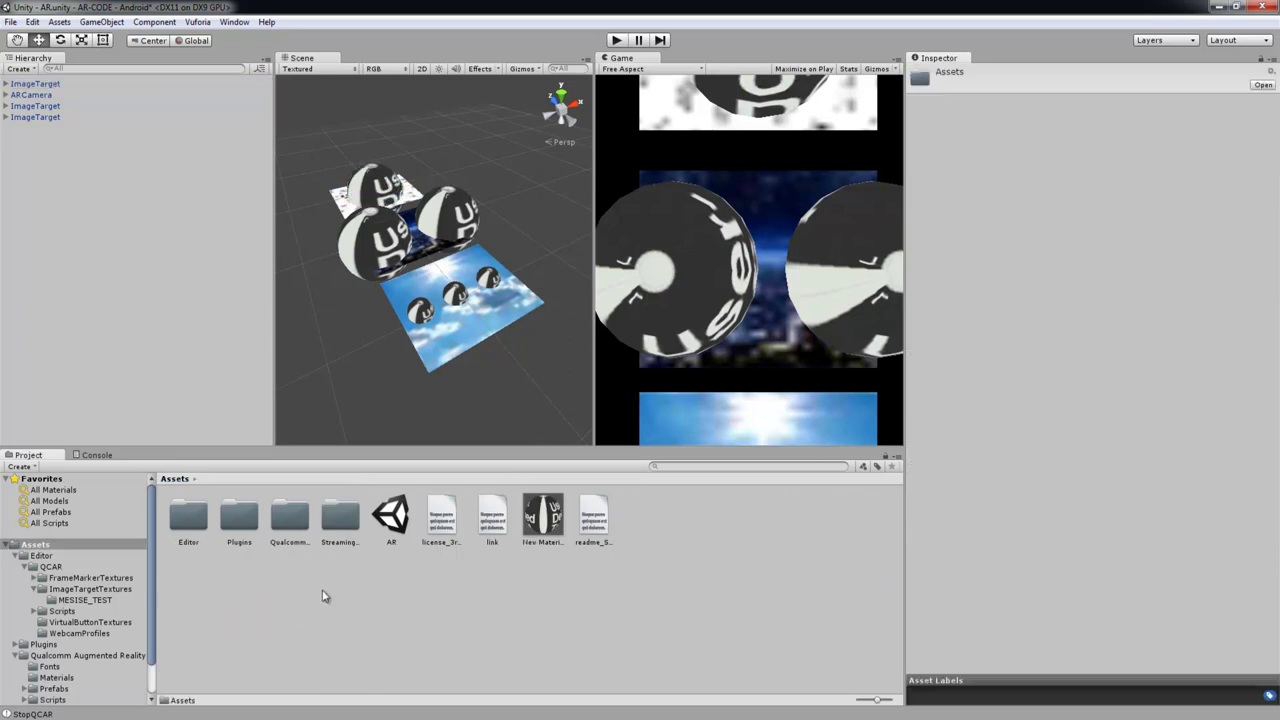
{"action": "mouse_move", "coordinate": [410, 375]}
{"action": "left_click", "coordinate": [539, 376]}
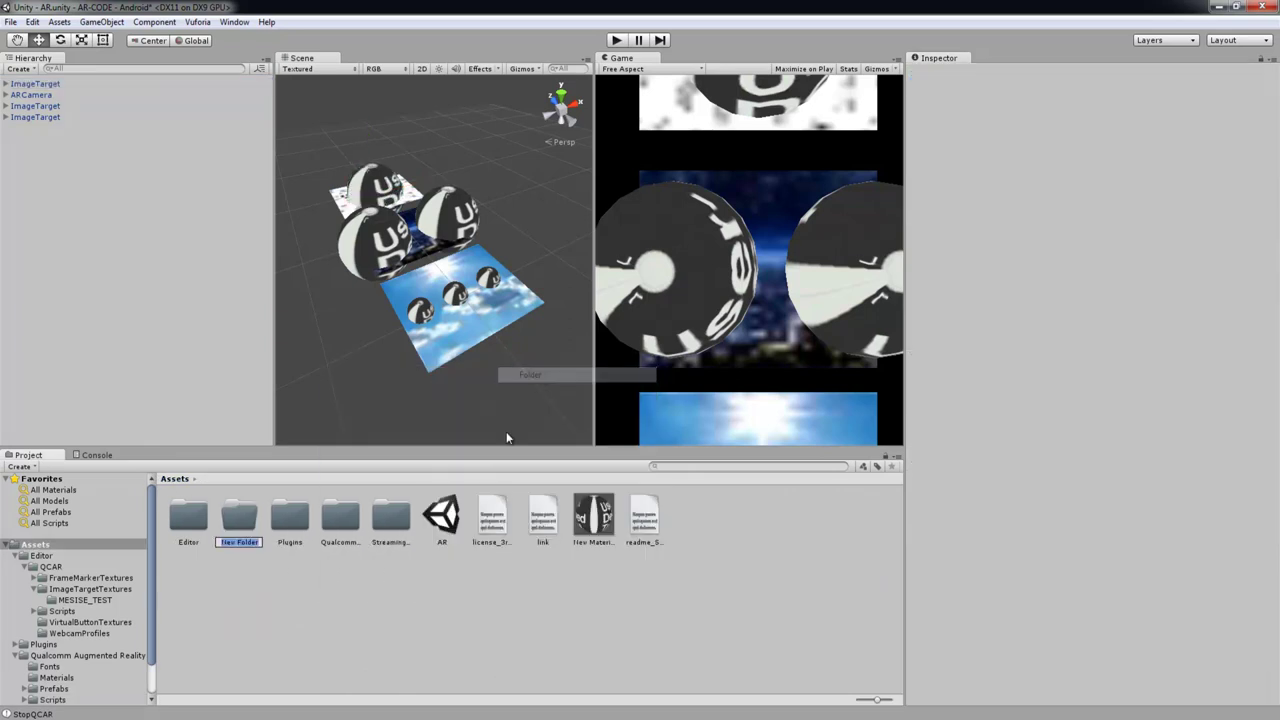
{"action": "type", "text": "SOUND"}
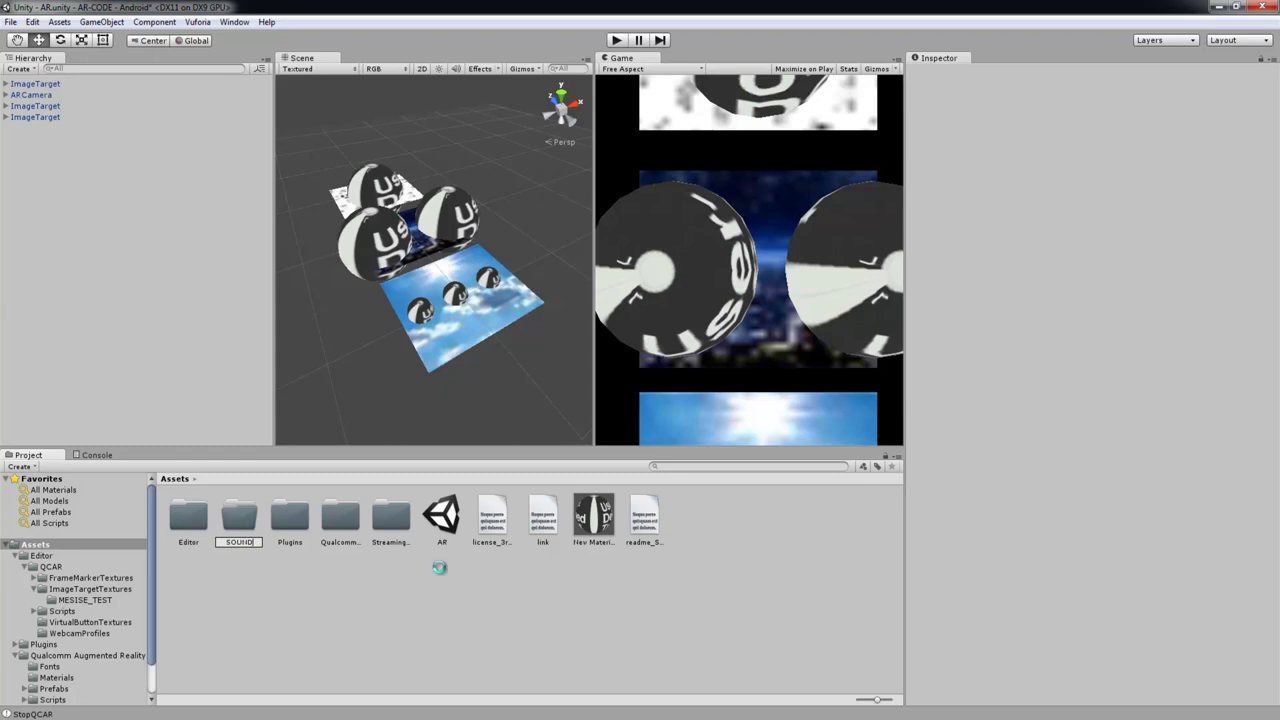
{"action": "key", "text": "Return"}
{"action": "double_click", "coordinate": [346, 529]}
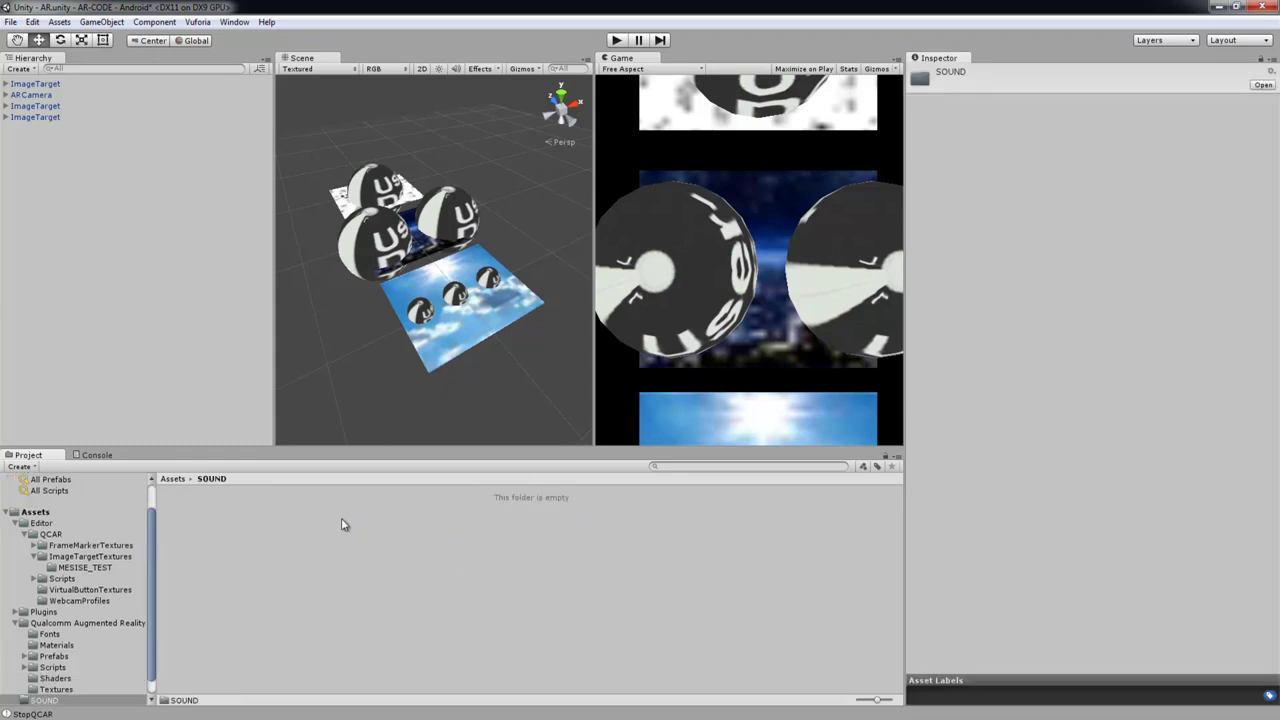
Import the Chicken Cluck.wav audio file into the SOUND folder and apply its import settings with 3D Sound turned off
{"action": "left_click_drag", "start_coordinate": [508, 603], "coordinate": [497, 599]}
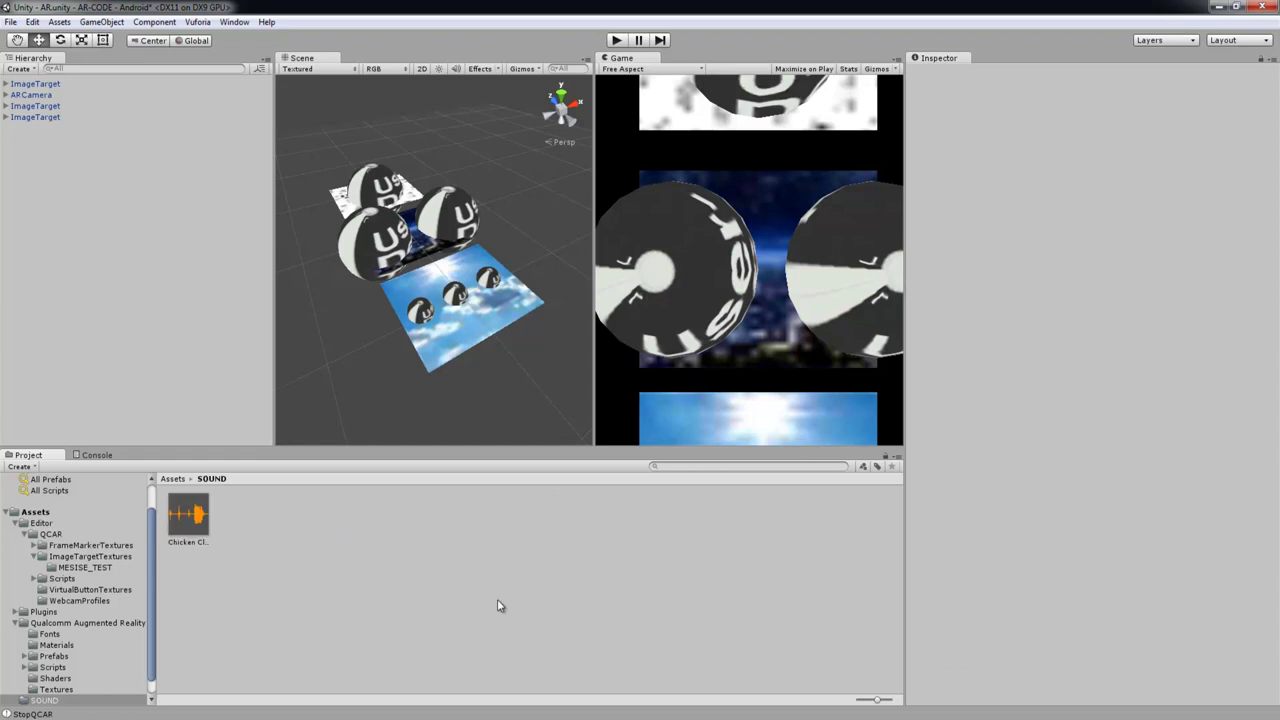
{"action": "left_click", "coordinate": [1260, 590]}
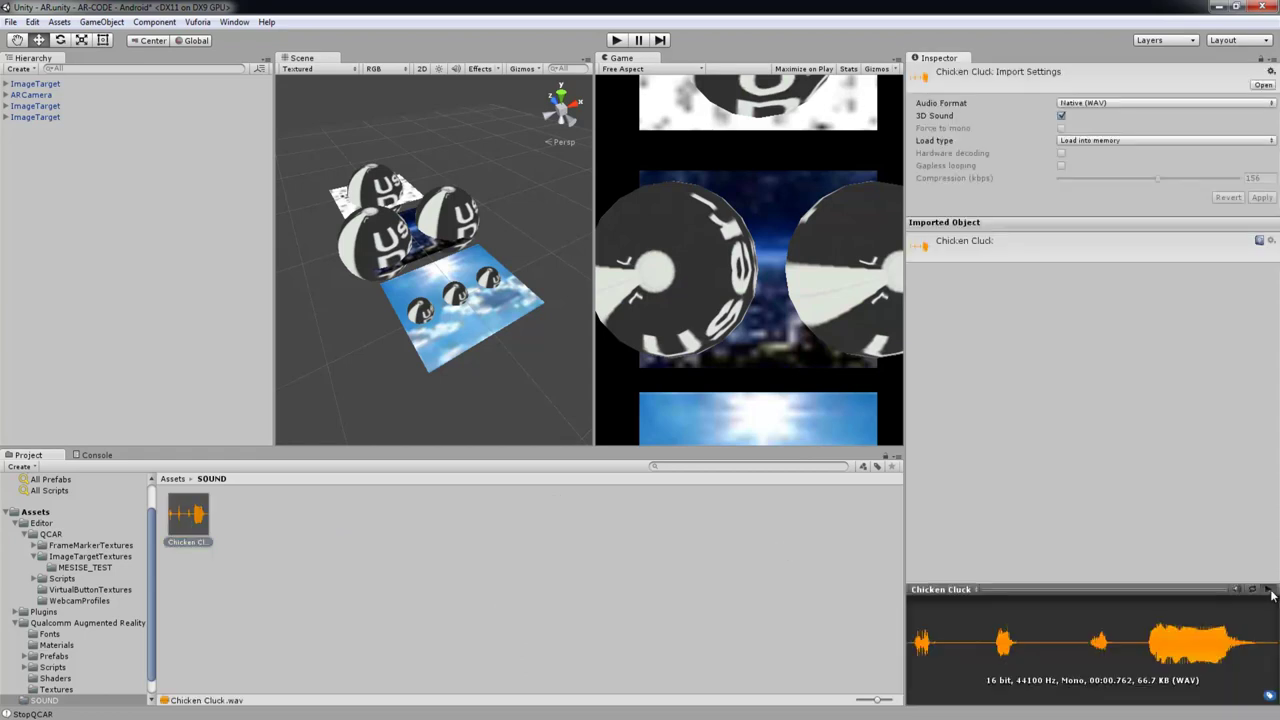
{"action": "left_click", "coordinate": [1062, 117]}
{"action": "left_click", "coordinate": [1060, 116]}
{"action": "left_click", "coordinate": [1060, 117]}
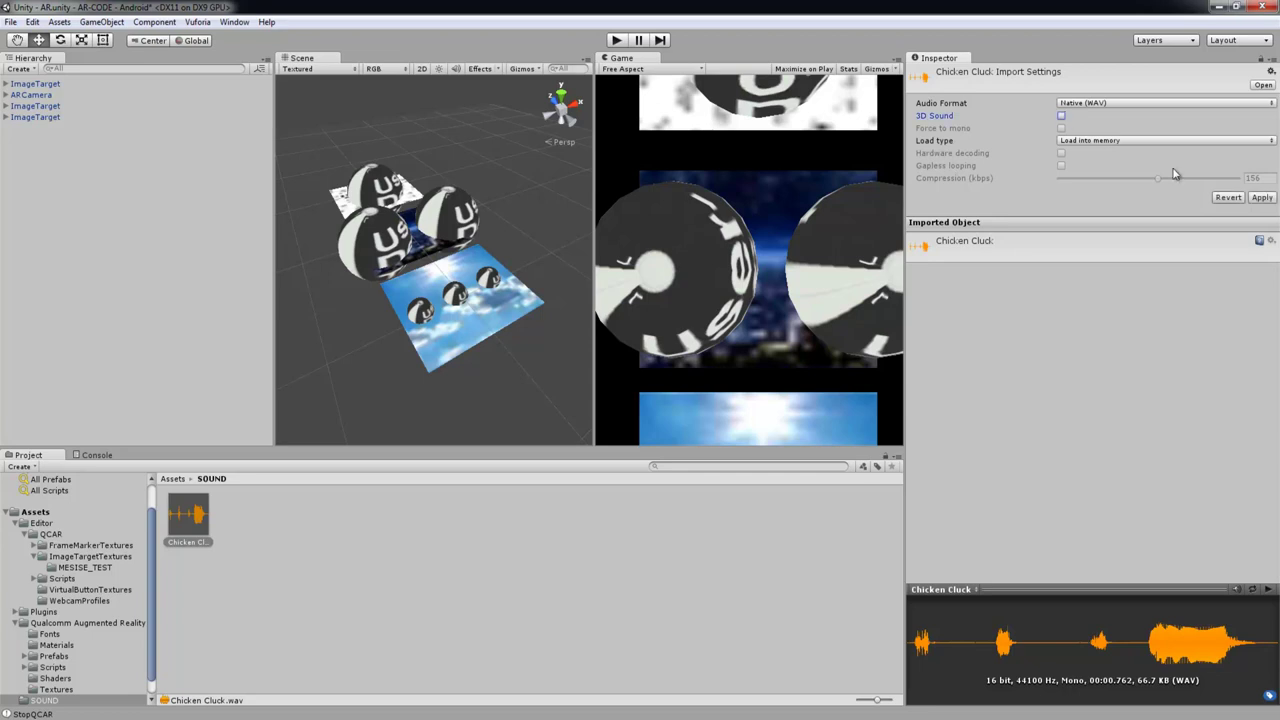
{"action": "left_click", "coordinate": [1262, 197]}
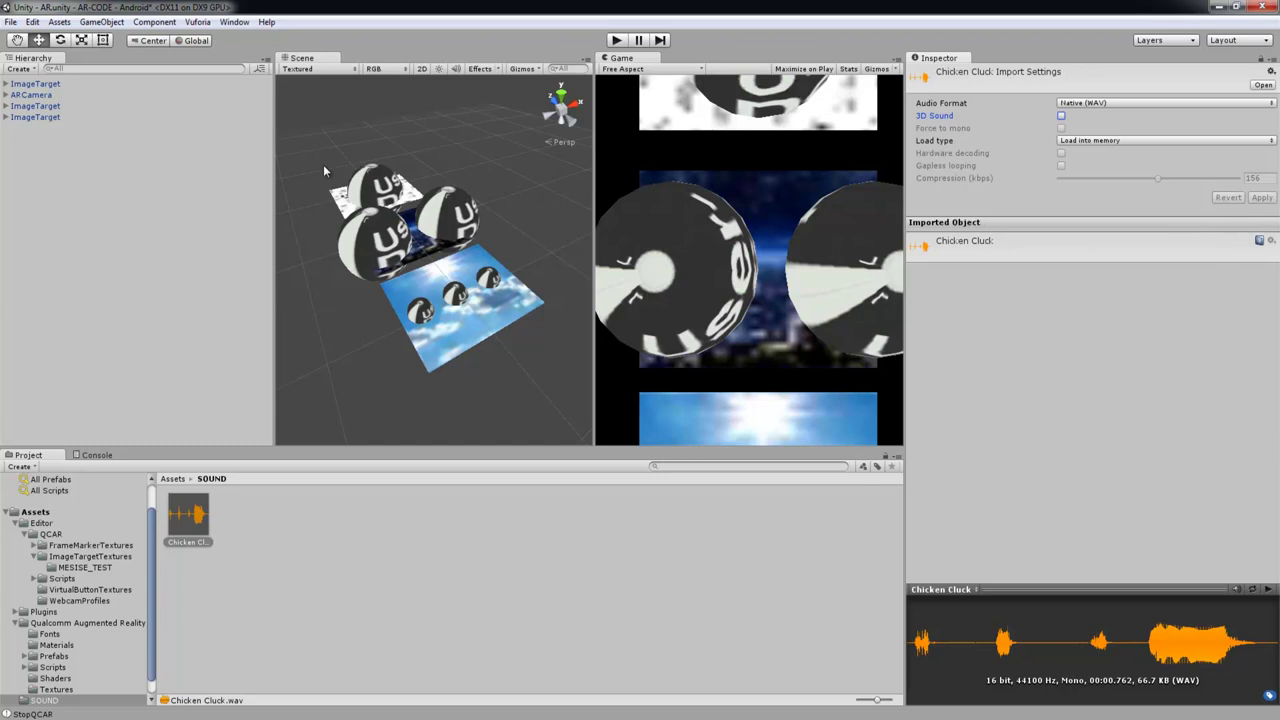
Delete the MARKER_1 and MARKER_2 image targets from the scene and select the remaining MESISE_MARKER target
{"action": "left_click", "coordinate": [35, 84]}
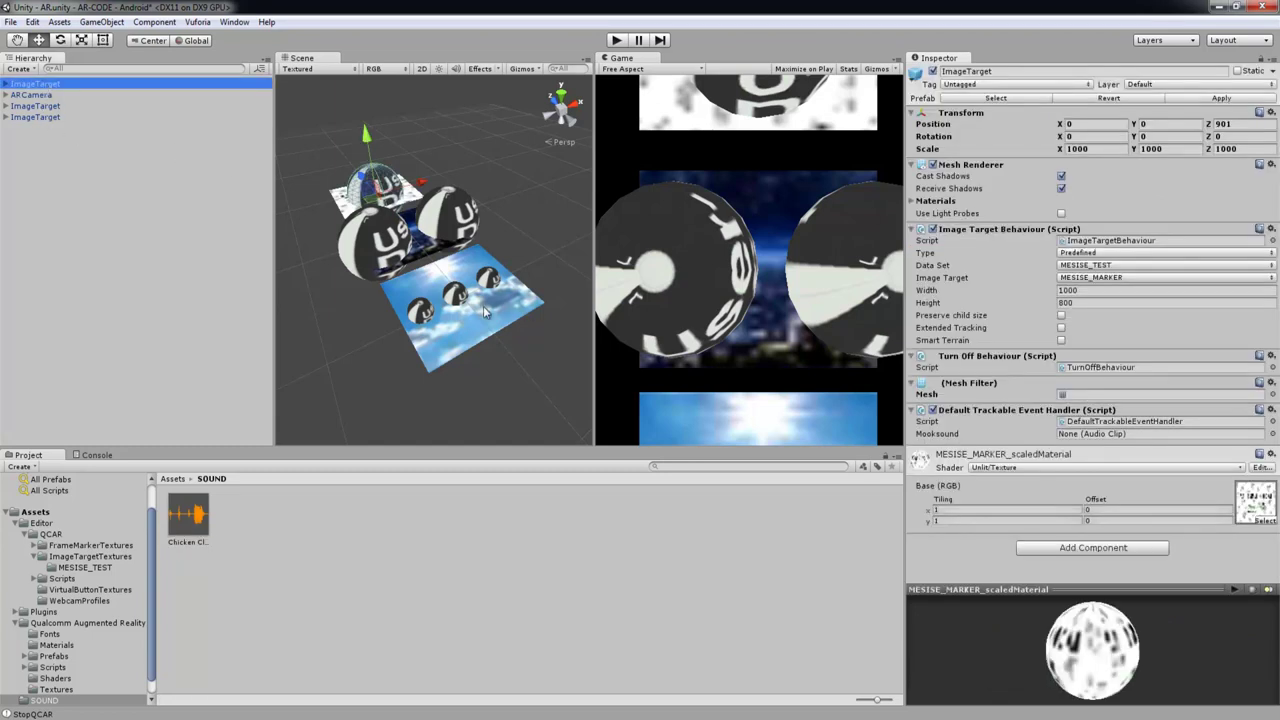
{"action": "left_click", "coordinate": [40, 106]}
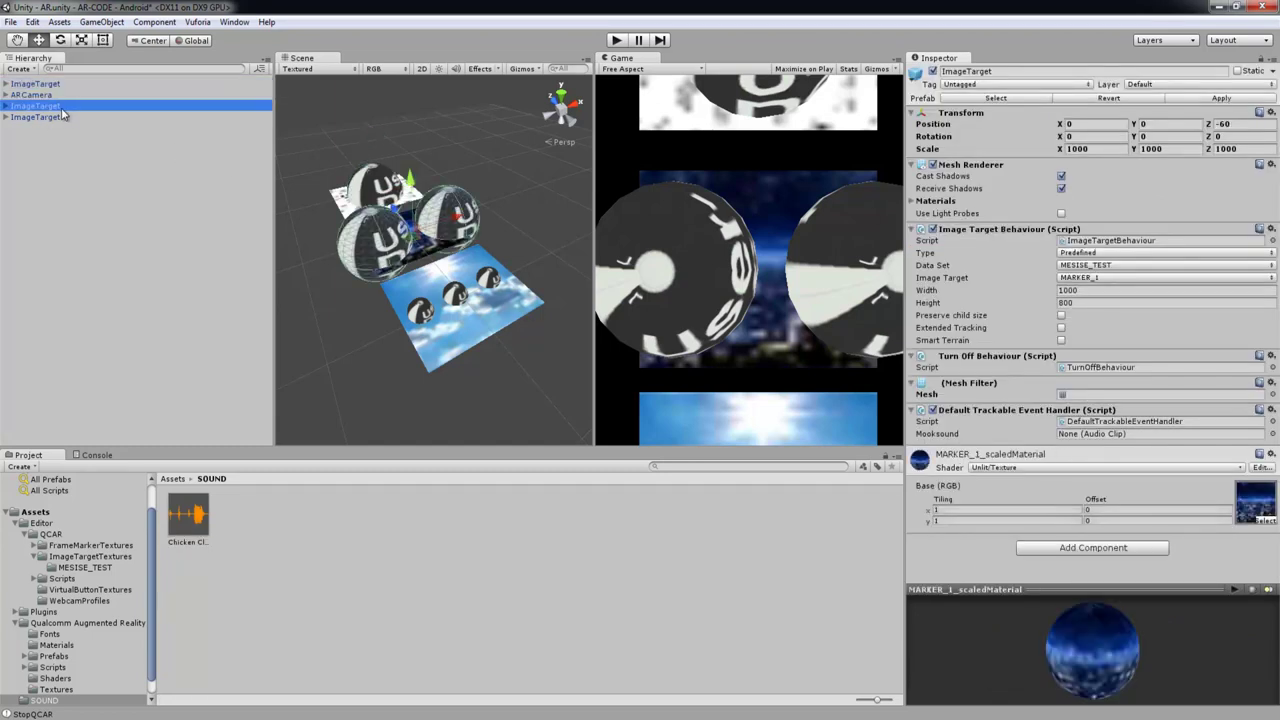
{"action": "left_click", "coordinate": [64, 117], "text": "shift"}
{"action": "key", "text": "Delete"}
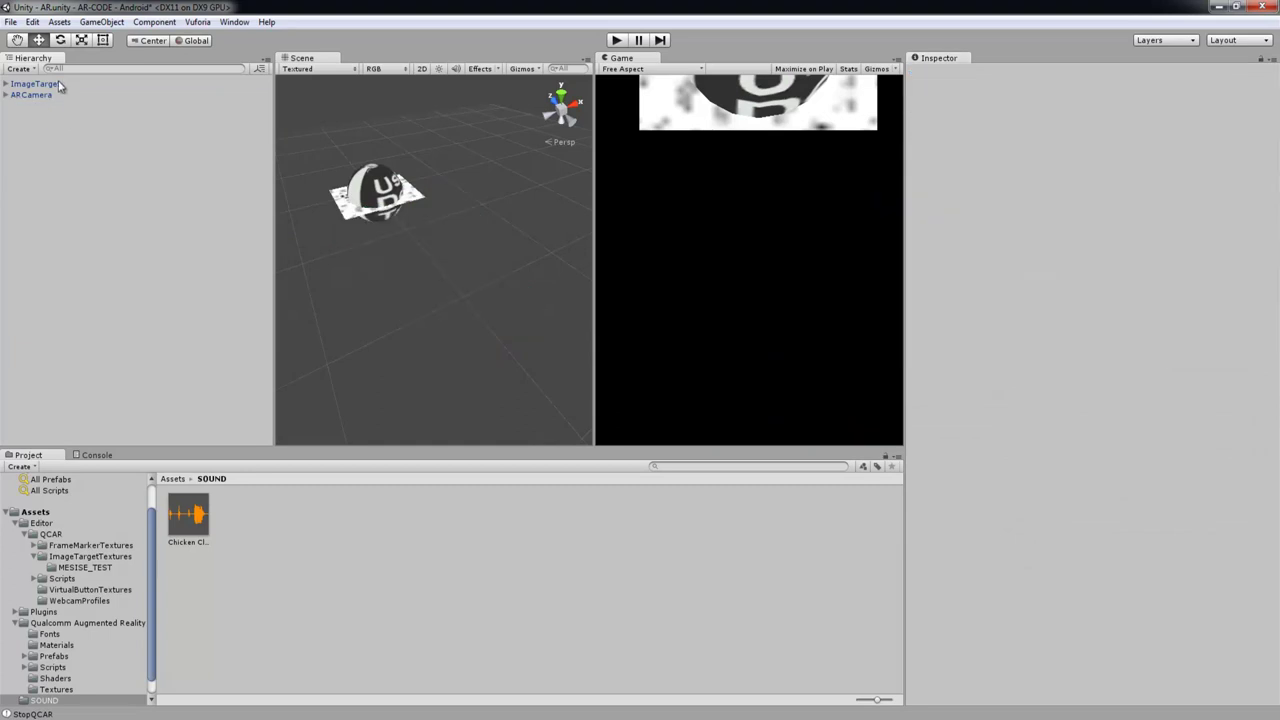
{"action": "left_click", "coordinate": [58, 86]}
{"action": "middle_click_drag", "start_coordinate": [471, 249], "coordinate": [441, 255]}
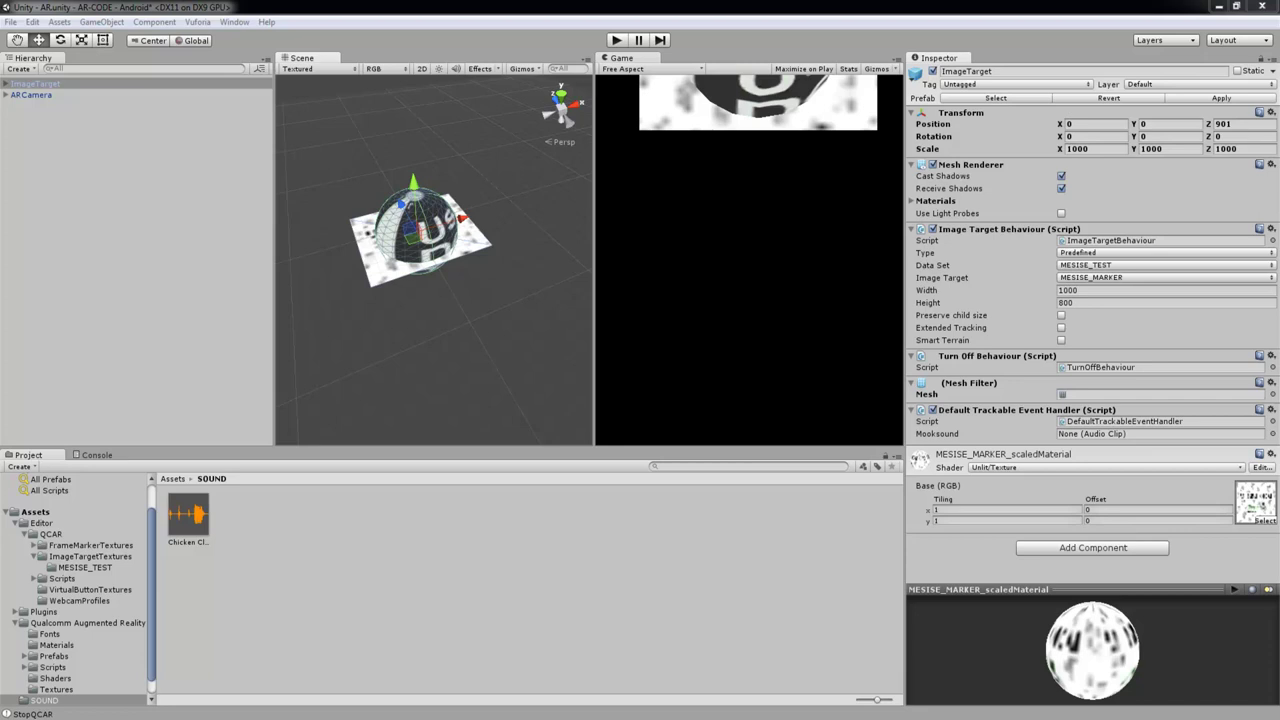
Import the Dog Barking 08 and Lion audio files into the SOUND folder
{"action": "left_click_drag", "start_coordinate": [337, 520], "coordinate": [395, 522]}
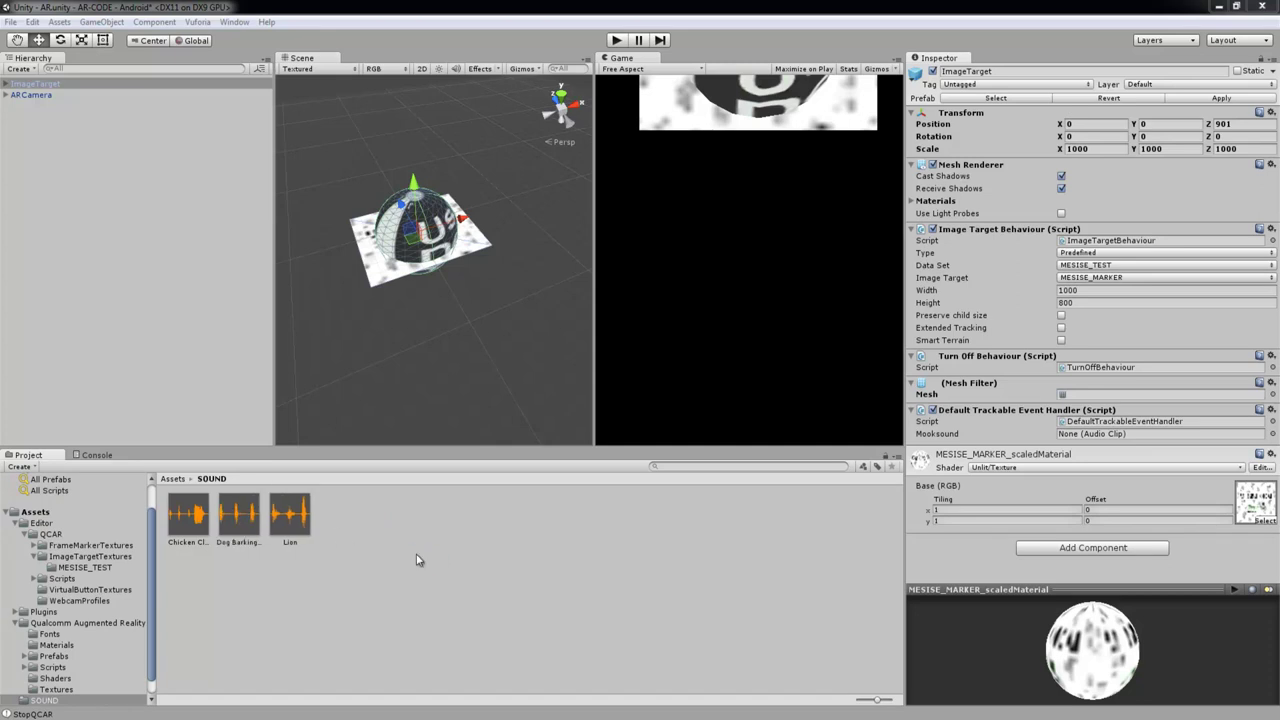
{"action": "left_click", "coordinate": [290, 514]}
{"action": "left_click", "coordinate": [193, 514], "text": "shift"}
{"action": "left_click", "coordinate": [377, 547]}
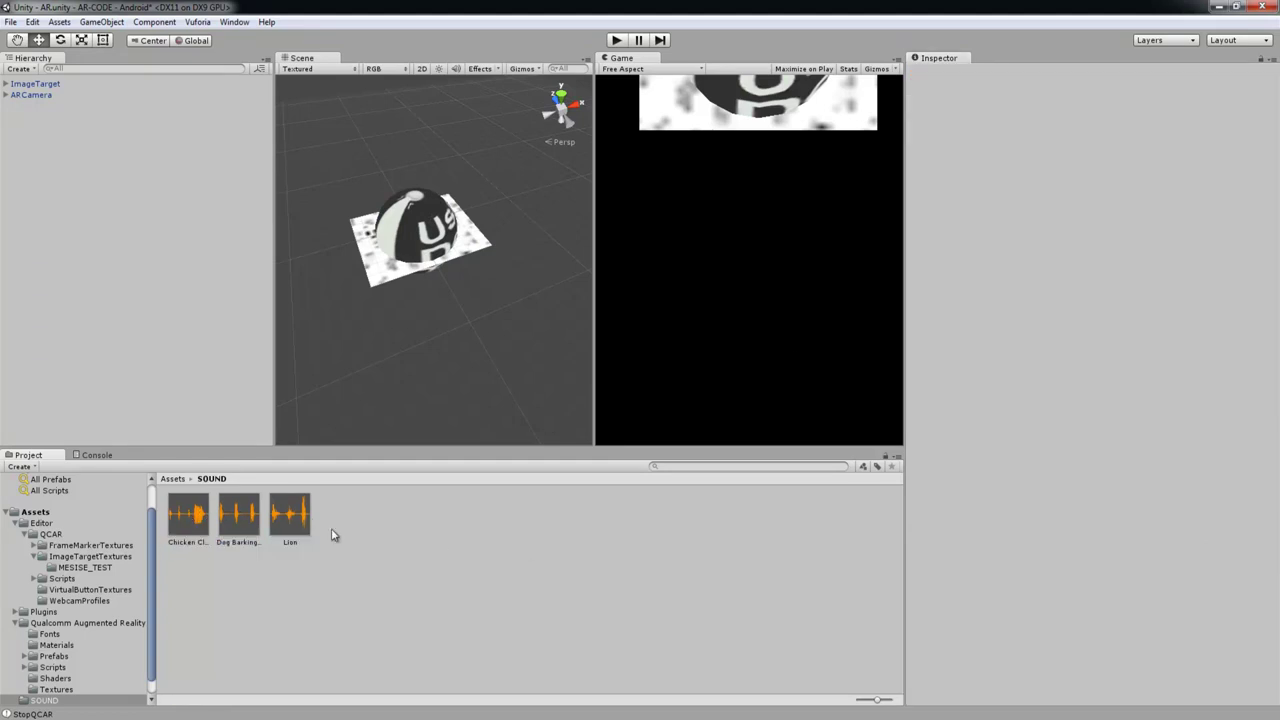
Turn off 3D Sound for the Lion and Dog Barking 08 clips and apply their import settings
{"action": "left_click", "coordinate": [290, 514]}
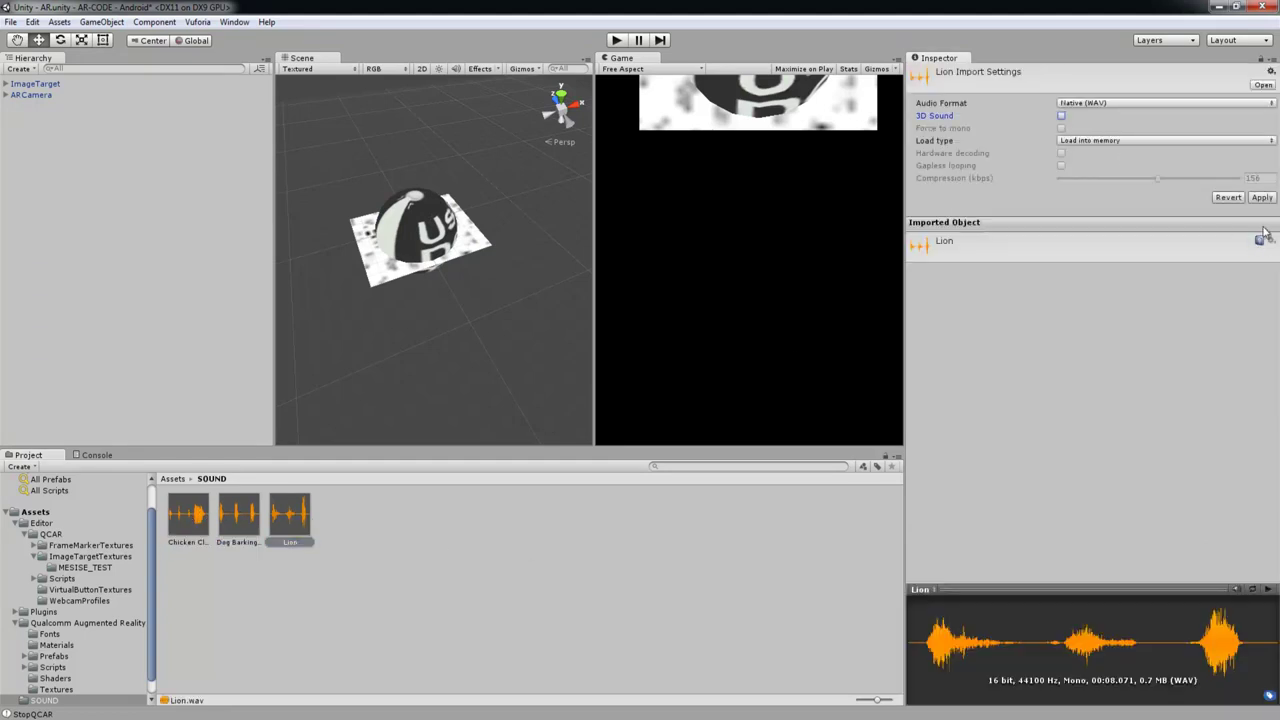
{"action": "left_click", "coordinate": [1262, 197]}
{"action": "left_click", "coordinate": [240, 514]}
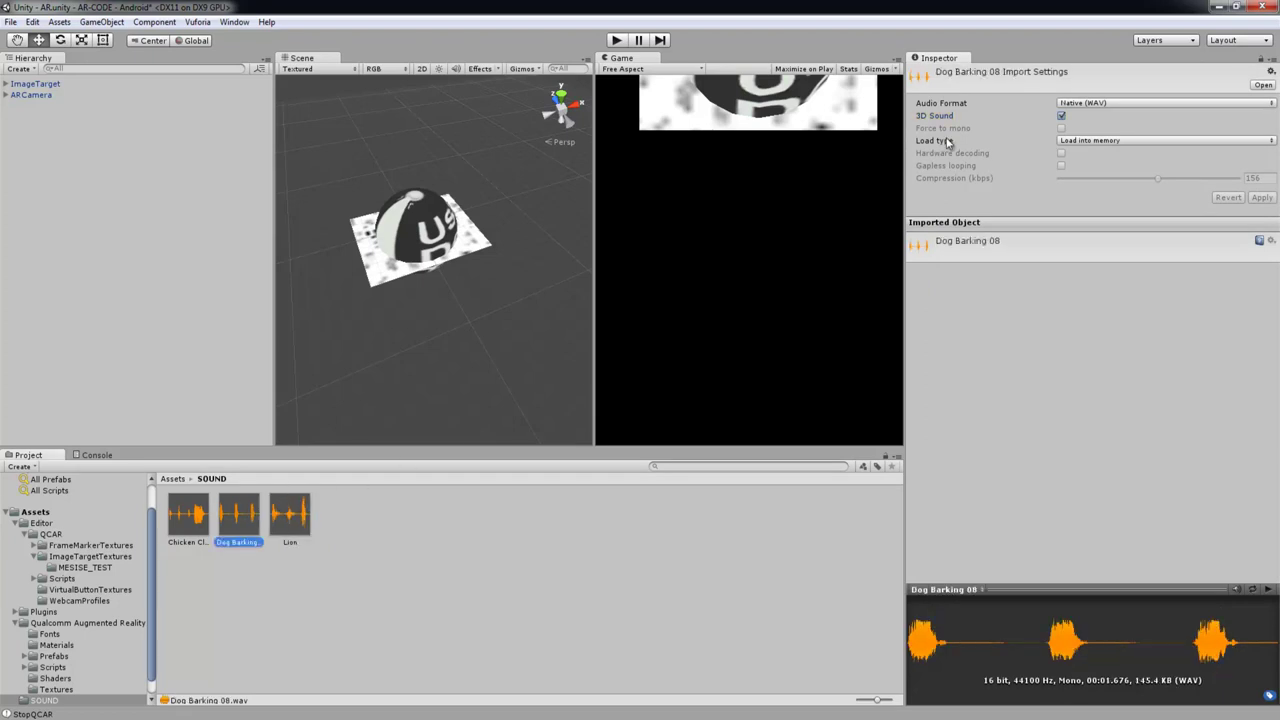
{"action": "left_click", "coordinate": [1061, 116]}
{"action": "left_click", "coordinate": [1262, 197]}
{"action": "left_click", "coordinate": [509, 591]}
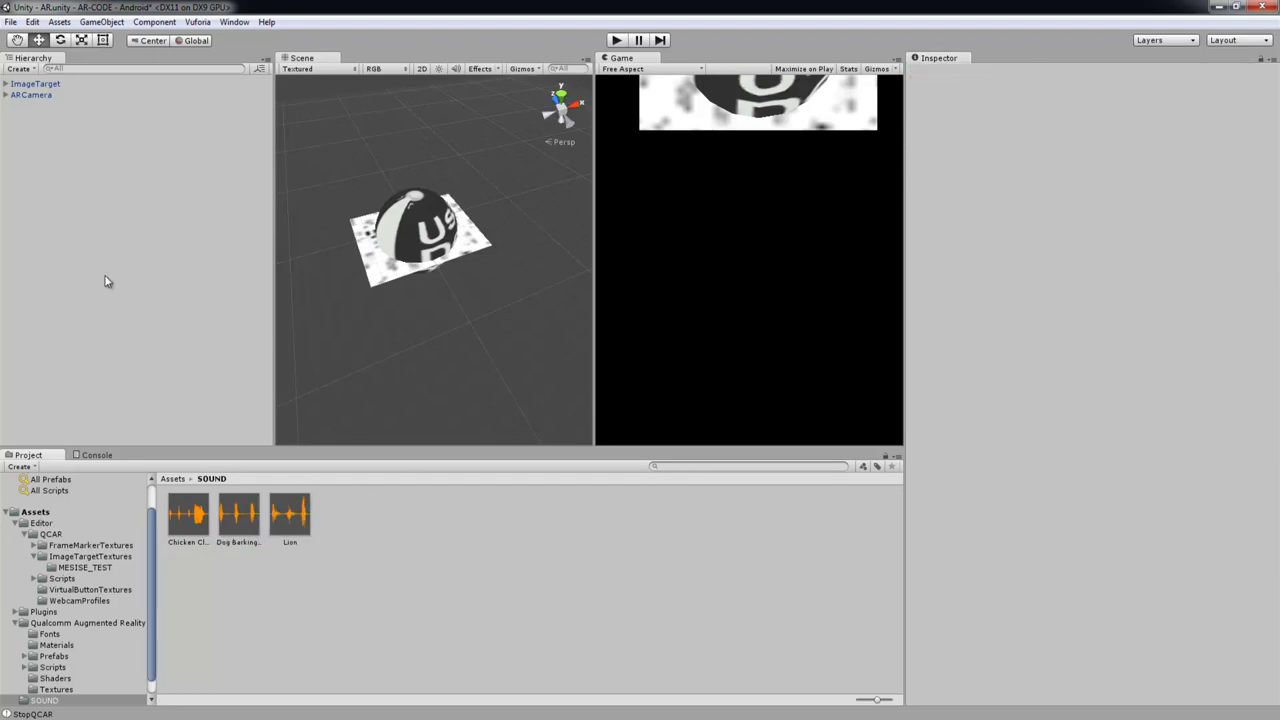
Duplicate the ImageTarget object twice in the scene
{"action": "left_click", "coordinate": [45, 84]}
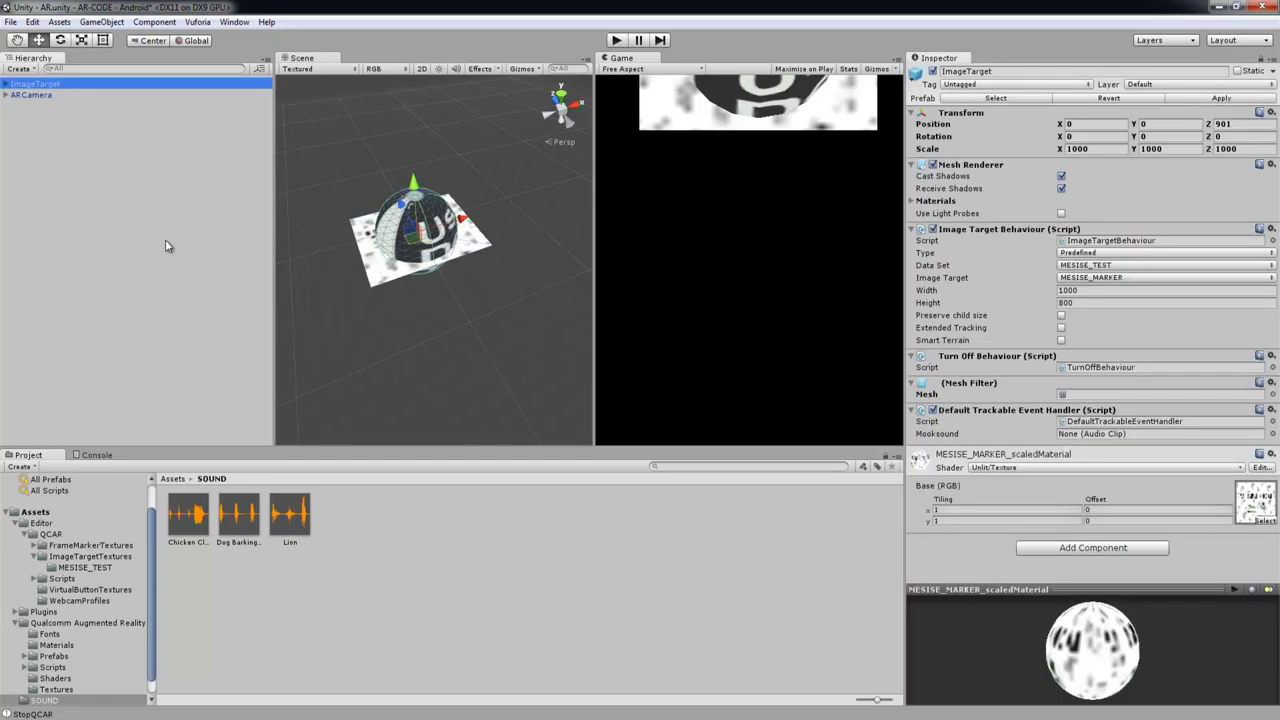
{"action": "key", "text": "ctrl+z"}
{"action": "key", "text": "ctrl+z"}
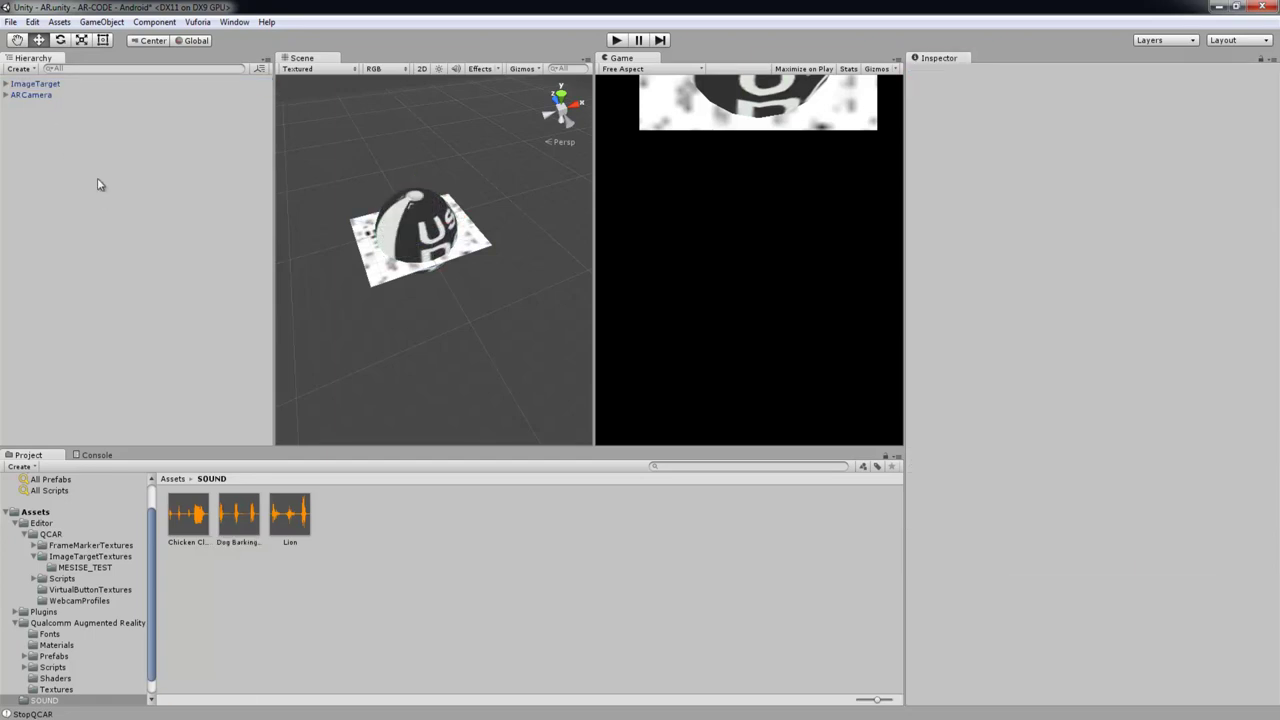
{"action": "left_click", "coordinate": [45, 84]}
{"action": "key", "text": "ctrl+d"}
{"action": "key", "text": "ctrl+d"}
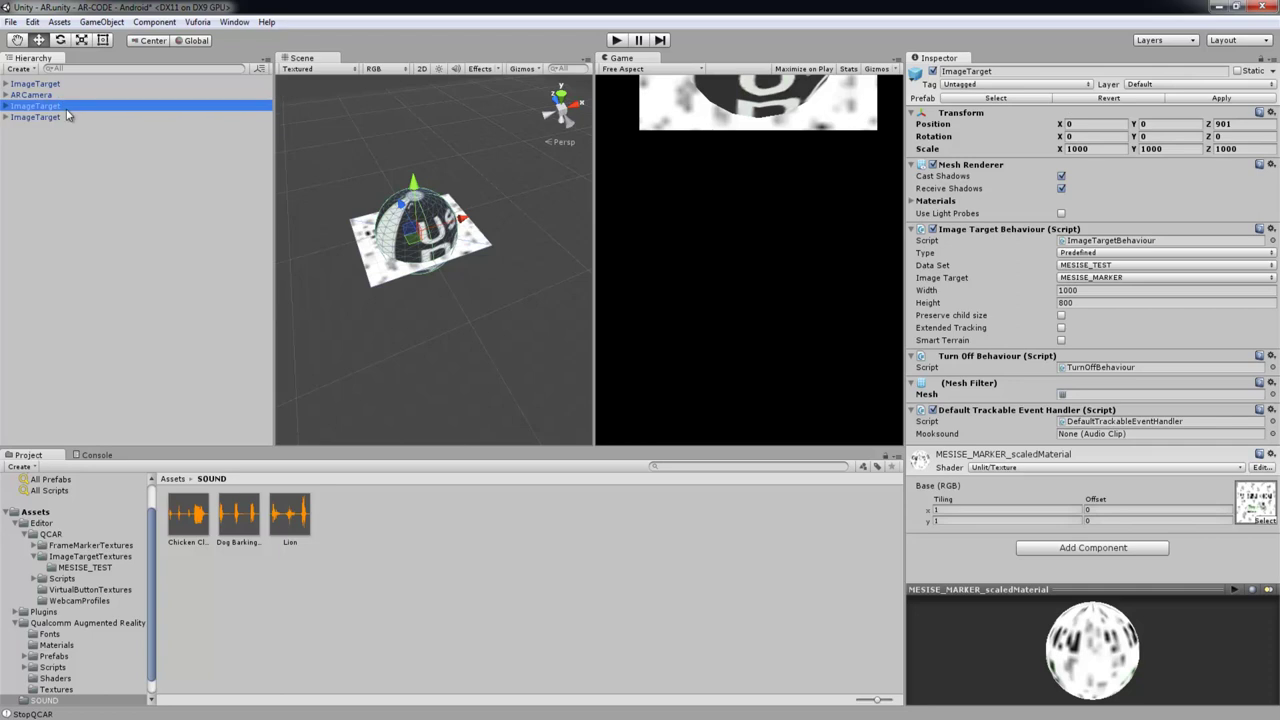
Set the Image Target of the first copy to MARKER_2 and of the second copy to MARKER_1
{"action": "left_click", "coordinate": [1098, 281]}
{"action": "left_click", "coordinate": [1102, 316]}
{"action": "left_click", "coordinate": [1066, 281]}
{"action": "left_click", "coordinate": [1098, 300]}
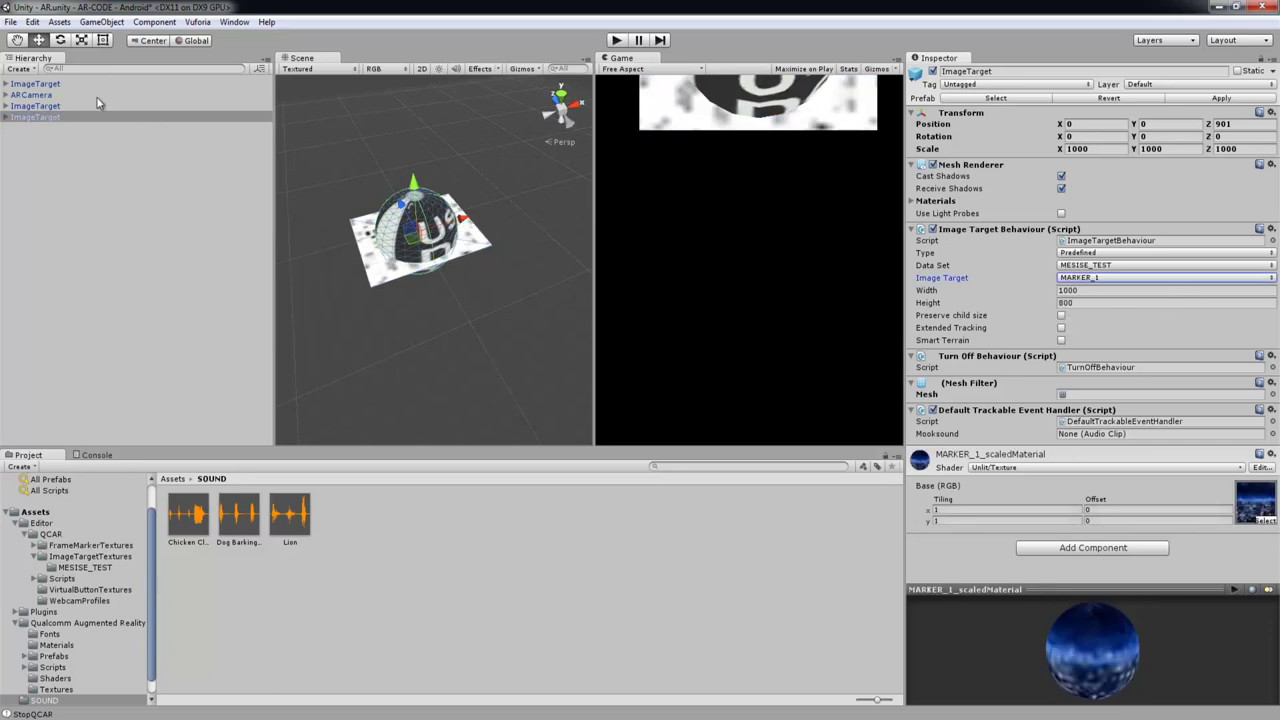
Spread the copies along the Z axis, placing the MARKER_2 target at about 7 and the MARKER_1 target at about 1929
{"action": "left_click", "coordinate": [50, 105]}
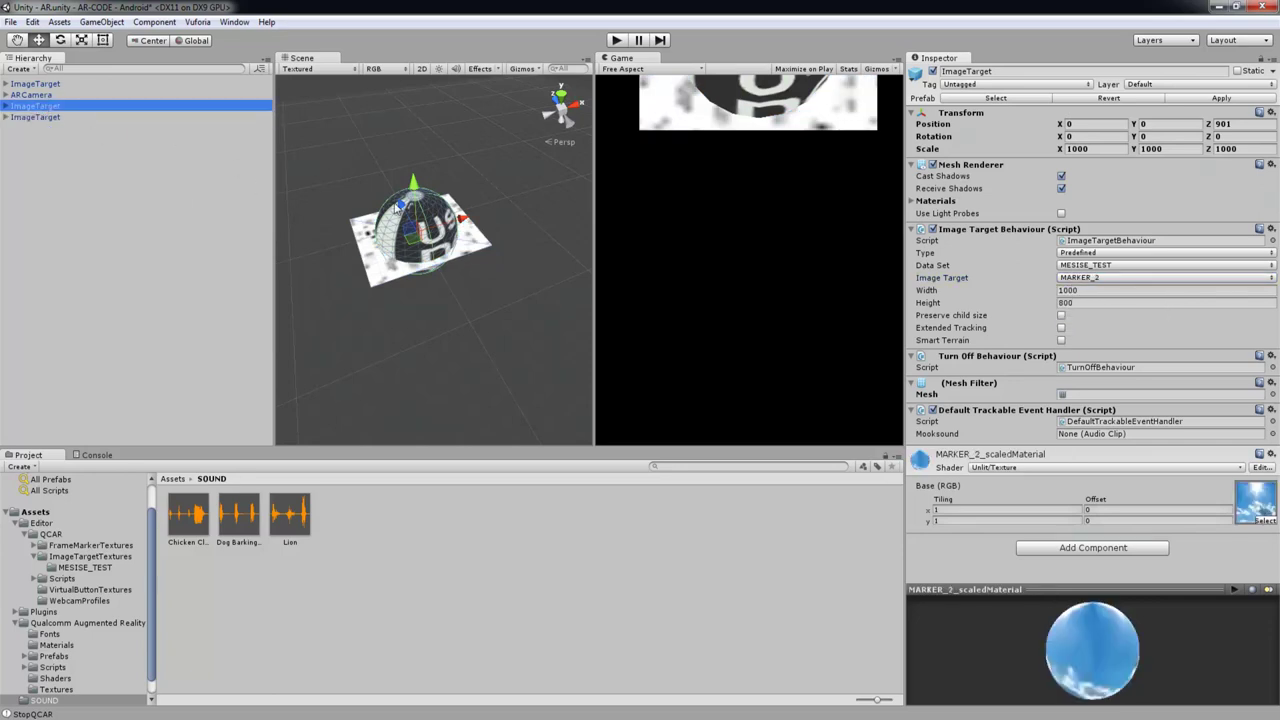
{"action": "left_click", "coordinate": [446, 263]}
{"action": "left_click", "coordinate": [68, 118]}
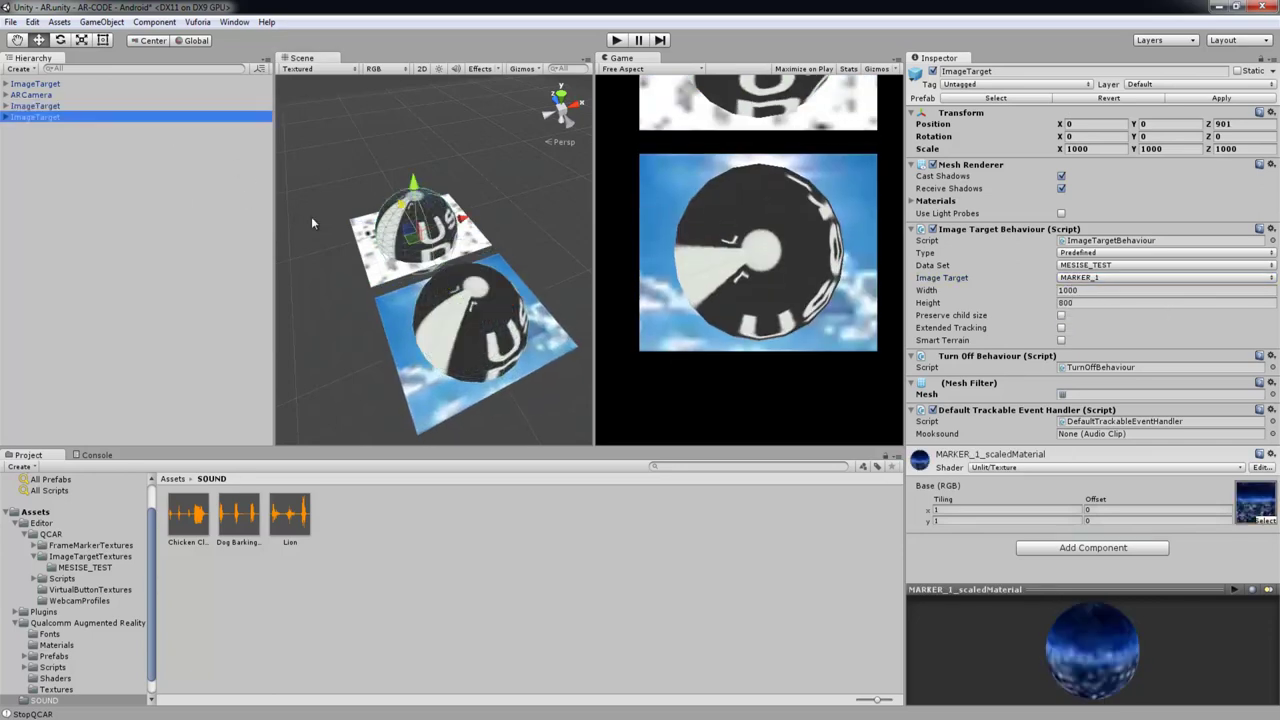
{"action": "left_click_drag", "start_coordinate": [380, 196], "coordinate": [346, 130]}
{"action": "scroll", "coordinate": [363, 266], "scroll_direction": "down", "scroll_amount": 3}
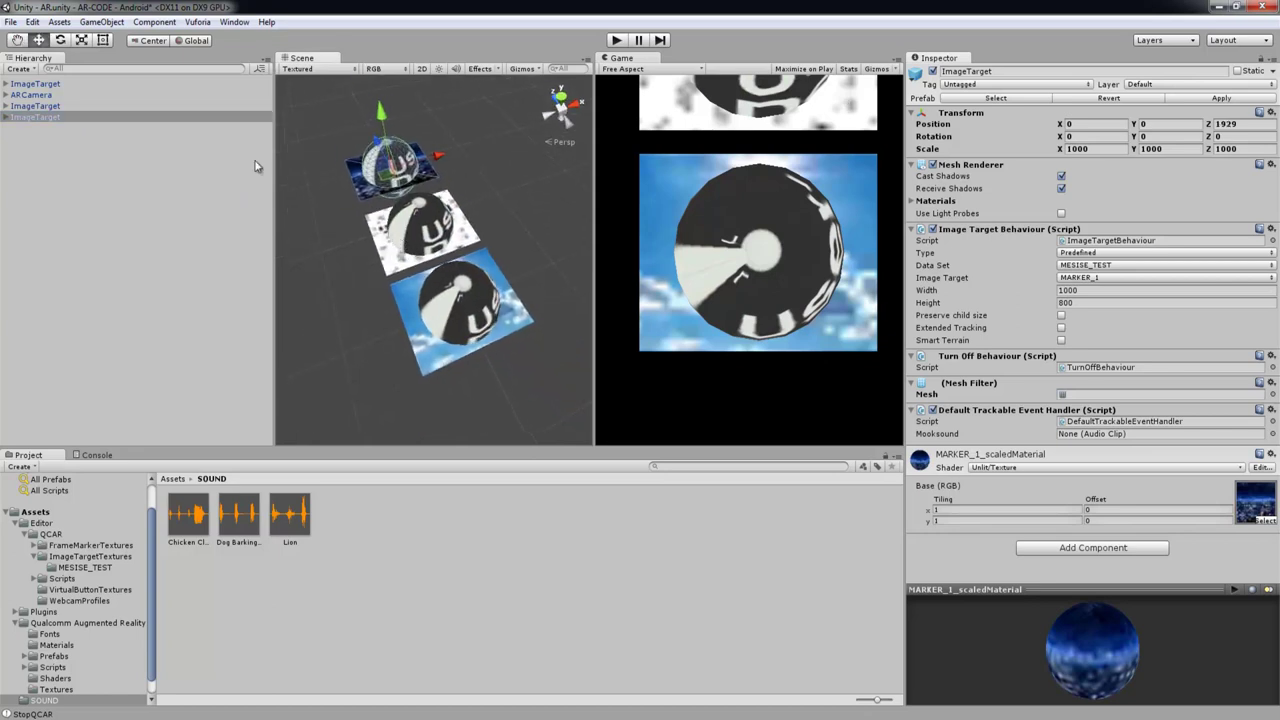
Duplicate the sphere on the MARKER_1 target and place the two spheres on opposite sides, one at about X 0.661
{"action": "left_click", "coordinate": [389, 180]}
{"action": "left_click_drag", "start_coordinate": [430, 162], "coordinate": [496, 142]}
{"action": "key", "text": "ctrl+d"}
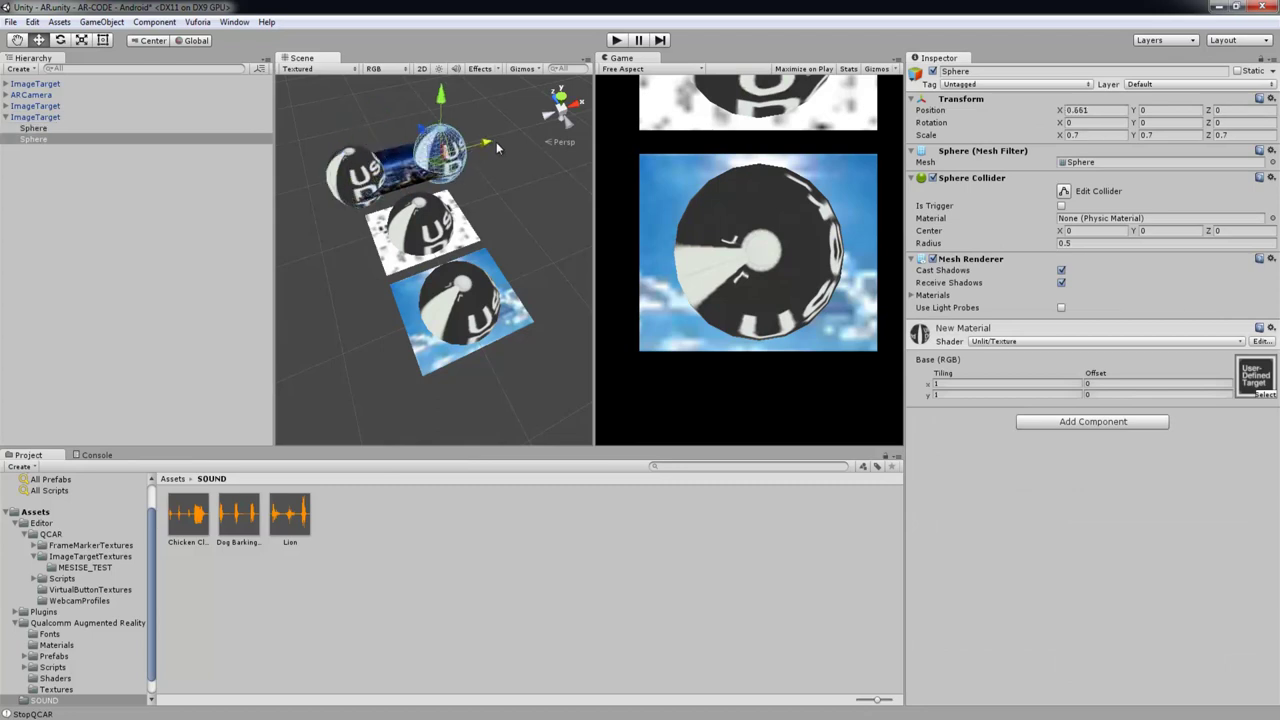
Scale the MARKER_2 target's sphere to about 0.31 and duplicate it to form a row of three spheres along X
{"action": "left_click", "coordinate": [493, 303]}
{"action": "left_click_drag", "start_coordinate": [508, 288], "coordinate": [380, 321]}
{"action": "key", "text": "r"}
{"action": "key", "text": "ctrl+d"}
{"action": "key", "text": "w"}
{"action": "left_click_drag", "start_coordinate": [468, 306], "coordinate": [499, 258]}
{"action": "key", "text": "ctrl+d"}
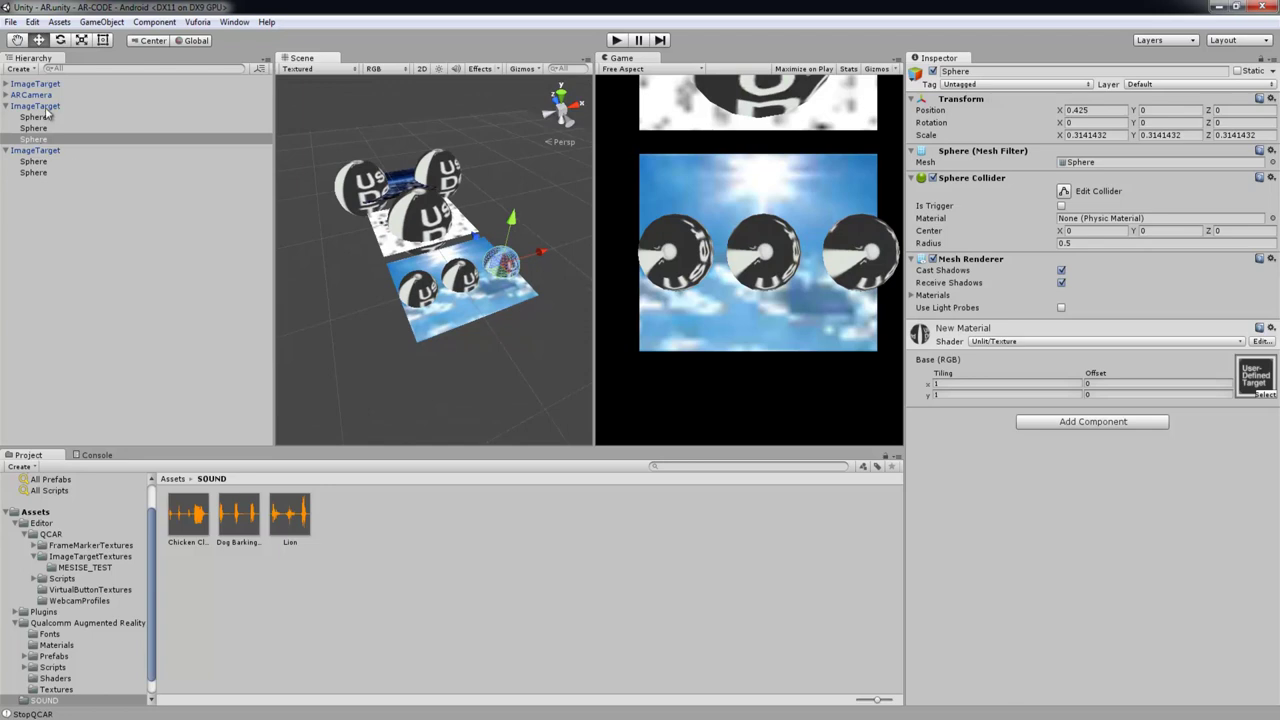
{"action": "left_click", "coordinate": [7, 106]}
{"action": "left_click", "coordinate": [7, 118]}
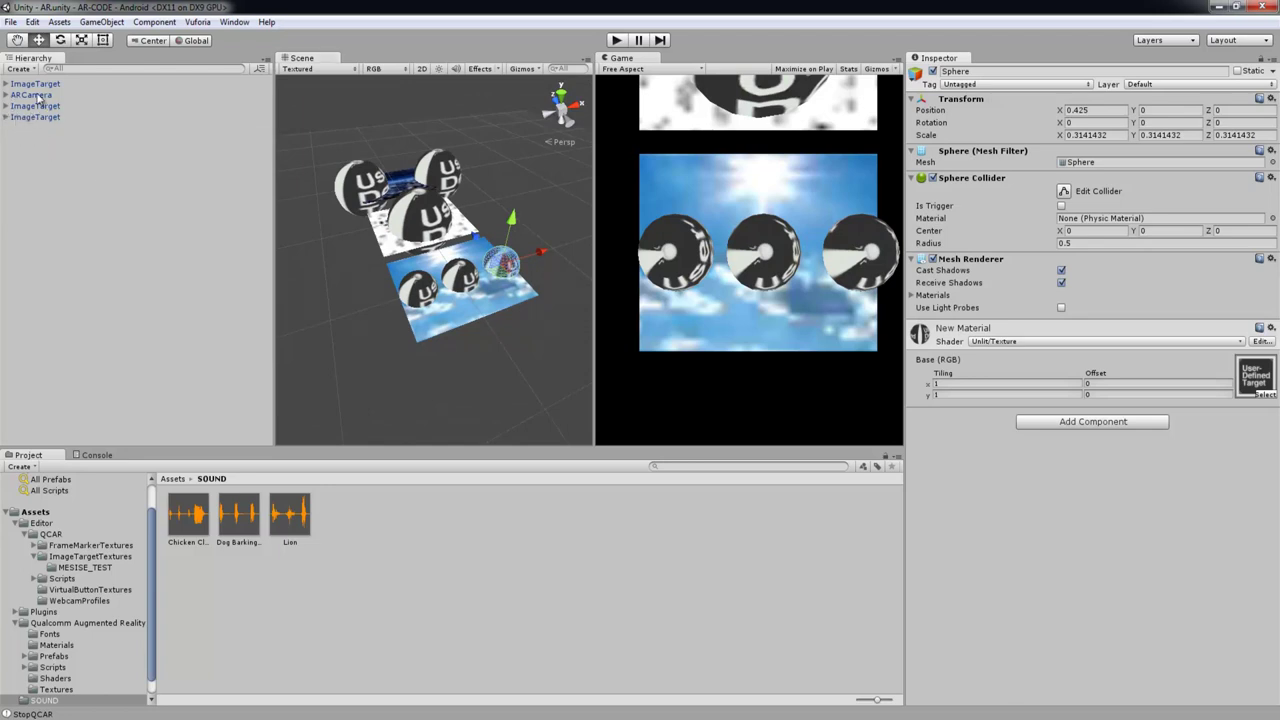
Rename the original image target MESISE_MARKER and the first copy MARKER_2
{"action": "left_click", "coordinate": [38, 86]}
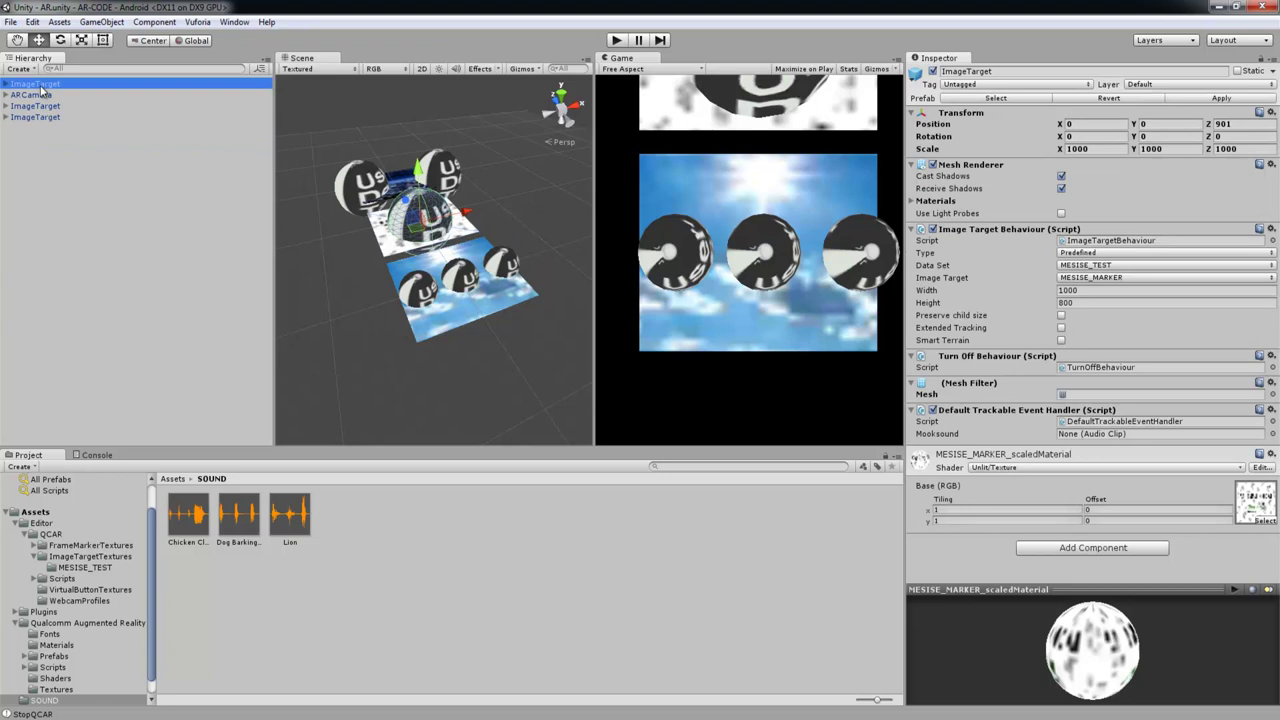
{"action": "left_click", "coordinate": [39, 85]}
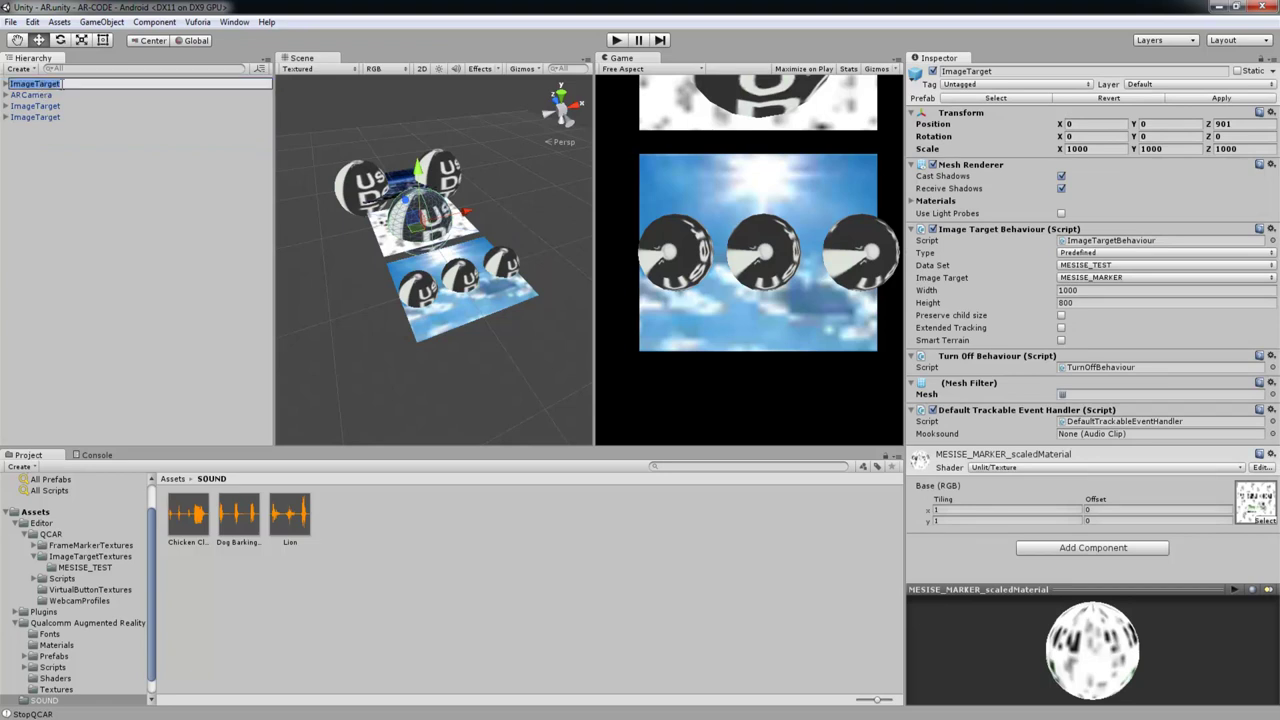
{"action": "type", "text": "MESISE_MARKER"}
{"action": "left_click", "coordinate": [66, 106]}
{"action": "left_click", "coordinate": [67, 106]}
{"action": "type", "text": "MARKER_2"}
{"action": "key", "text": "Return"}
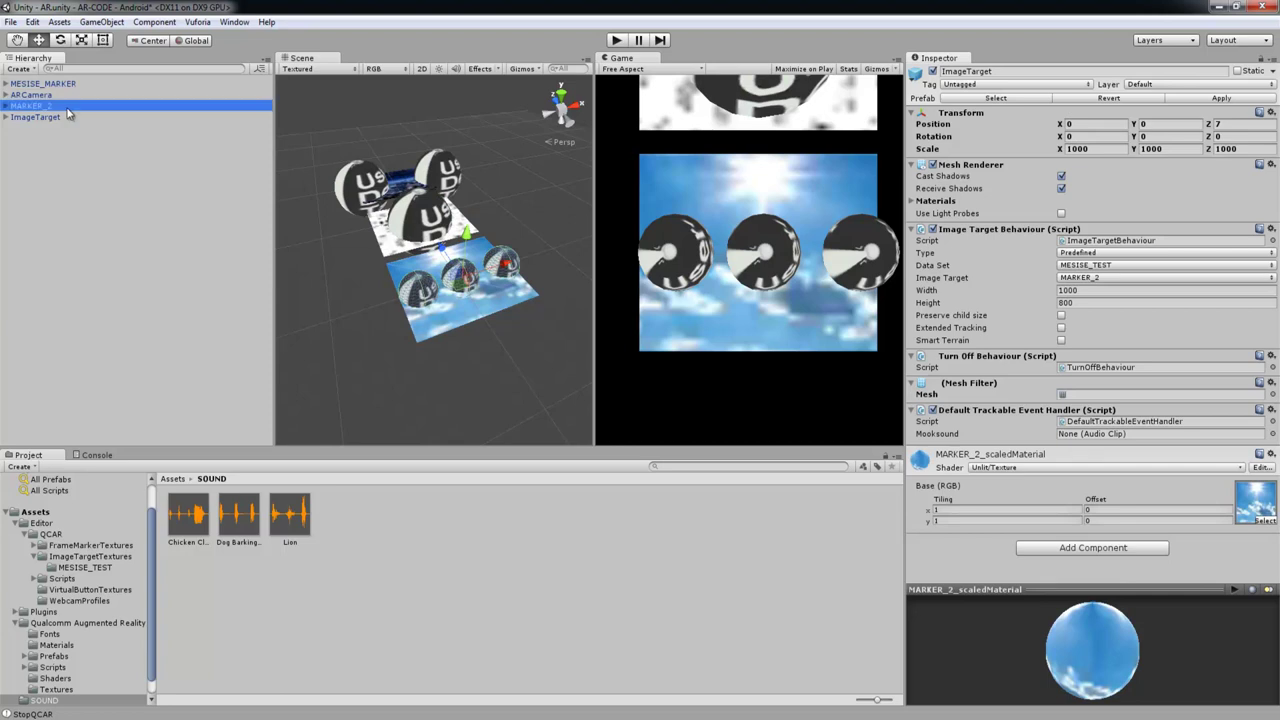
Rename the remaining ImageTarget copy as MARKER_1
{"action": "left_click", "coordinate": [70, 116]}
{"action": "left_click", "coordinate": [70, 116]}
{"action": "type", "text": "MAR"}
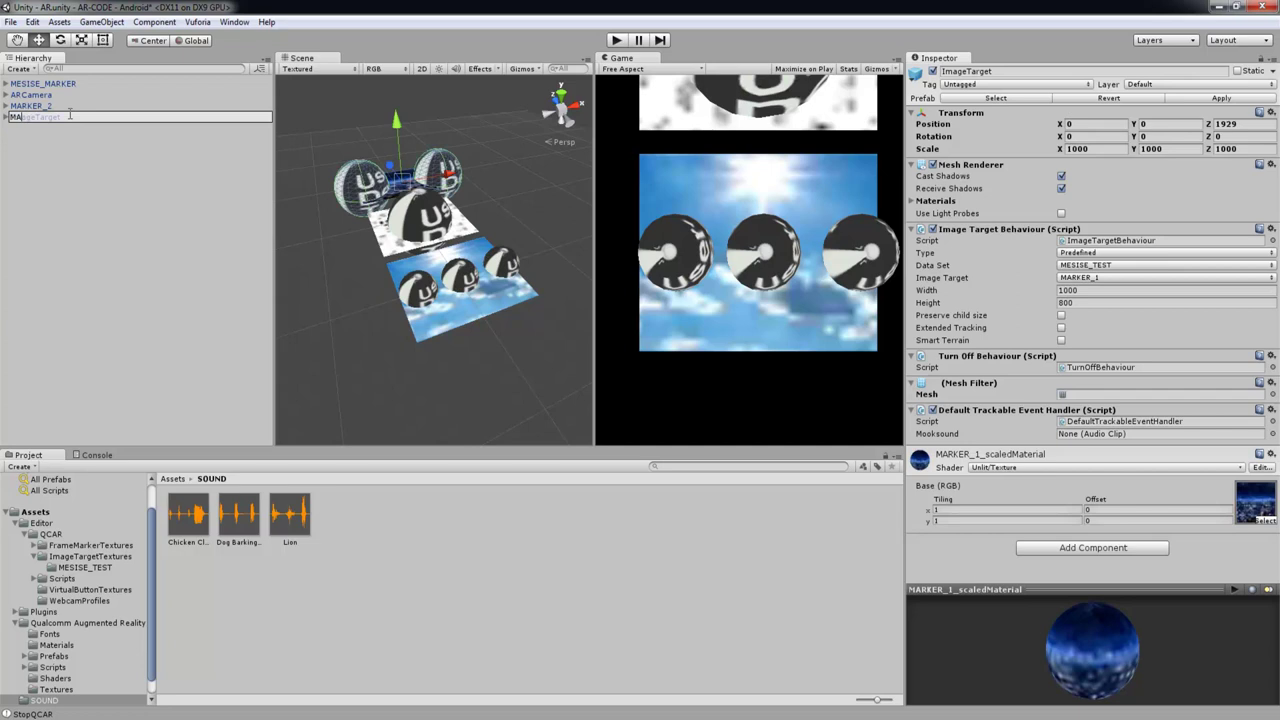
{"action": "key", "text": "BackSpace"}
{"action": "key", "text": "BackSpace"}
{"action": "key", "text": "BackSpace"}
{"action": "type", "text": "KER_1"}
{"action": "key", "text": "Return"}
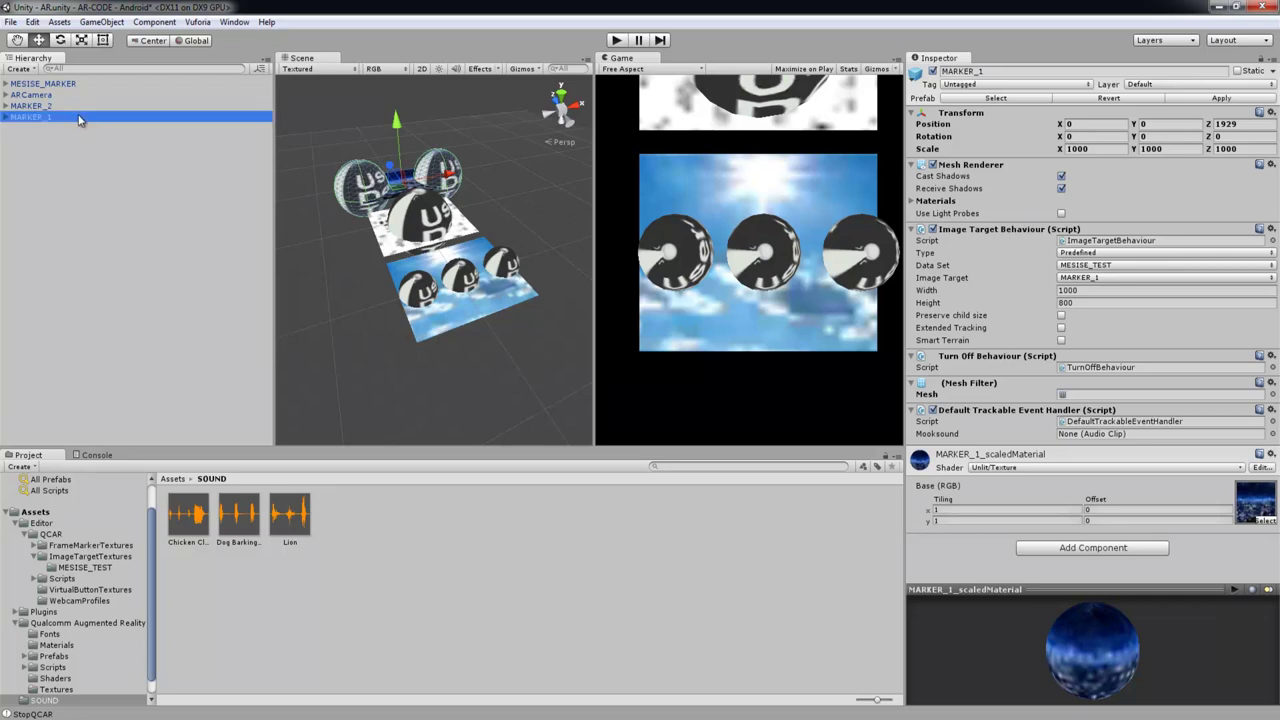
Reorder the scene objects so that MESISE_MARKER comes after MARKER_1
{"action": "left_click", "coordinate": [78, 163]}
{"action": "left_click", "coordinate": [63, 118]}
{"action": "left_click", "coordinate": [65, 105]}
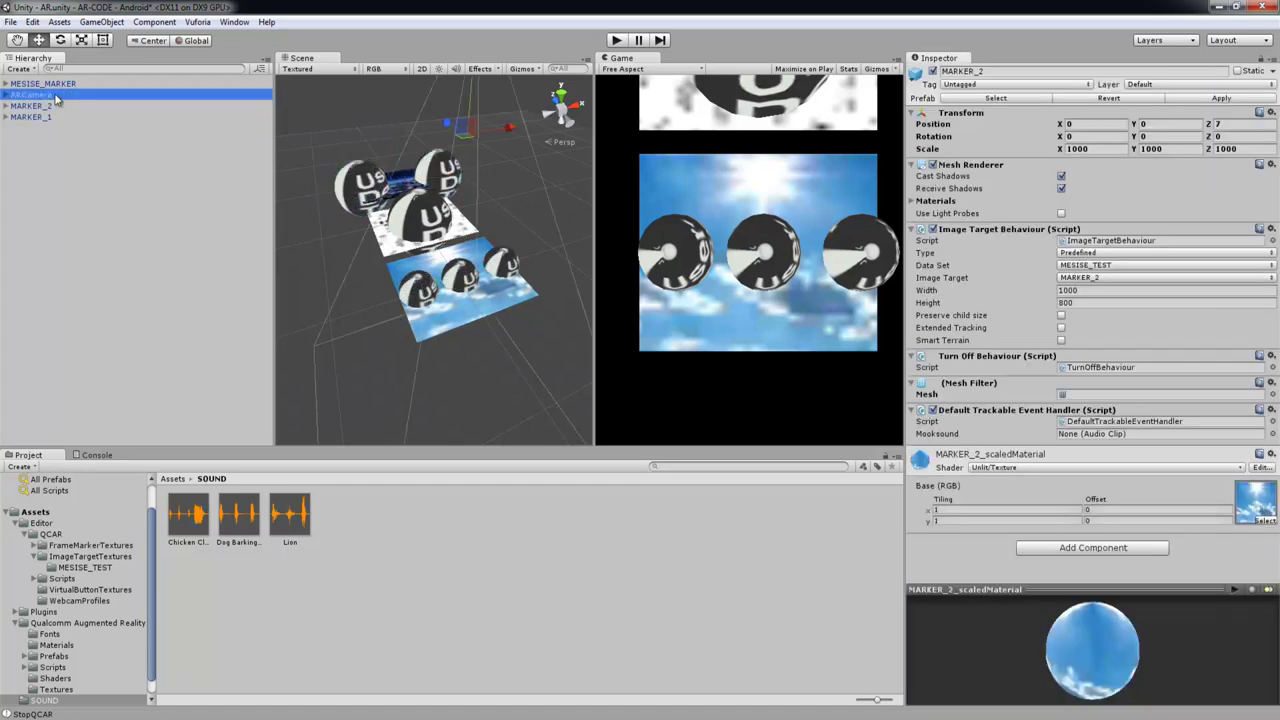
{"action": "left_click", "coordinate": [60, 95]}
{"action": "left_click", "coordinate": [74, 194]}
{"action": "left_click", "coordinate": [55, 84]}
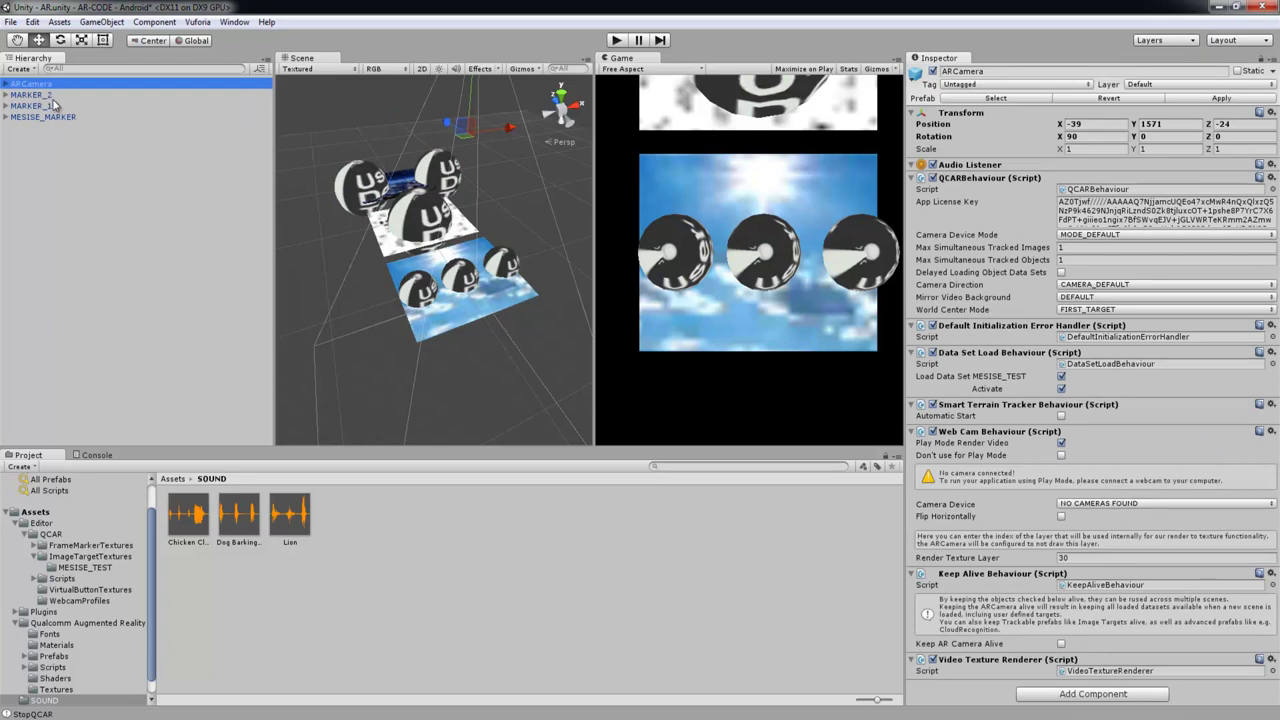
{"action": "left_click", "coordinate": [45, 105]}
Assign the Mooksound clips: Lion to MESISE_MARKER, Dog Barking 08 to MARKER_1 and Chicken Cluck to MARKER_2
{"action": "left_click", "coordinate": [52, 117]}
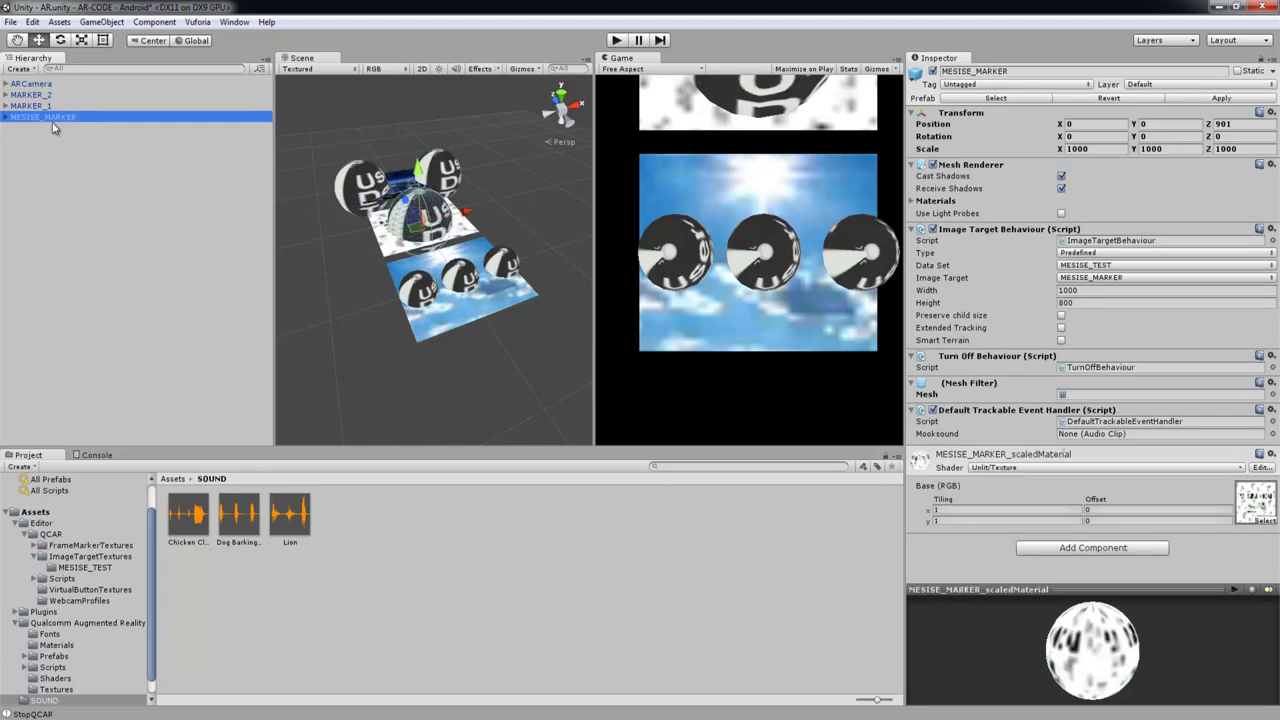
{"action": "left_click_drag", "start_coordinate": [294, 520], "coordinate": [1087, 443]}
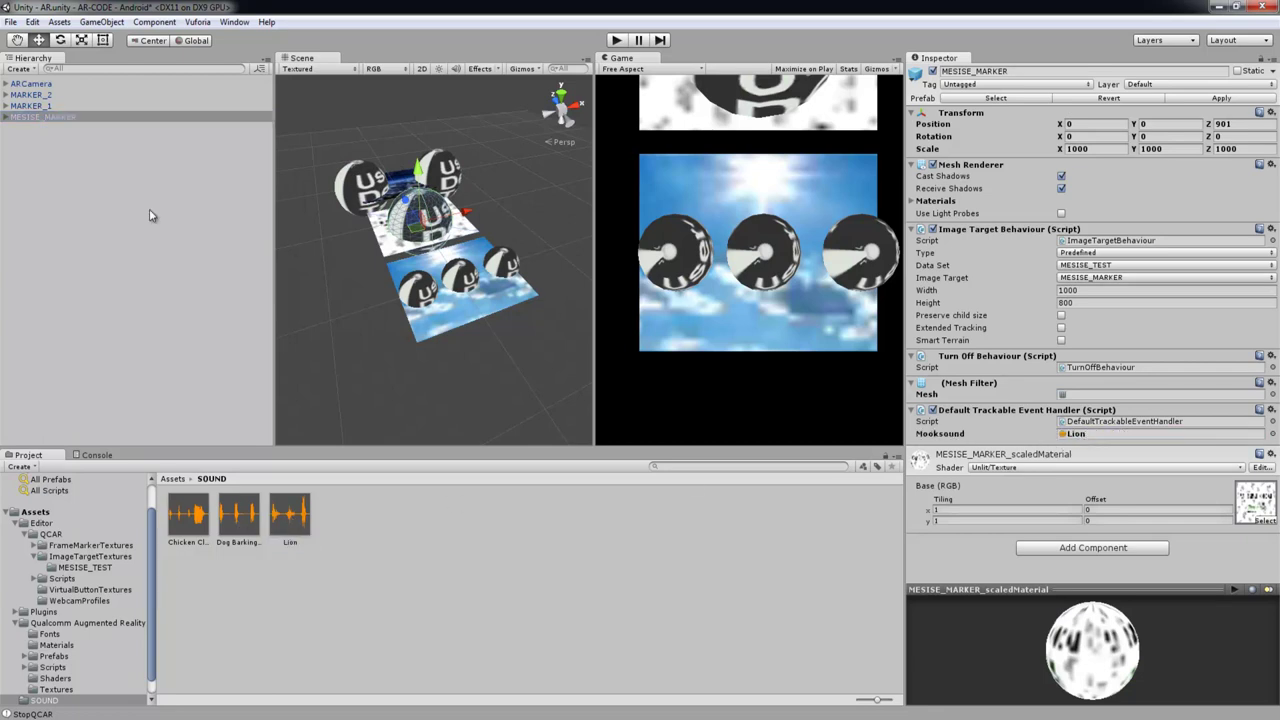
{"action": "left_click", "coordinate": [56, 106]}
{"action": "left_click_drag", "start_coordinate": [239, 512], "coordinate": [1085, 436]}
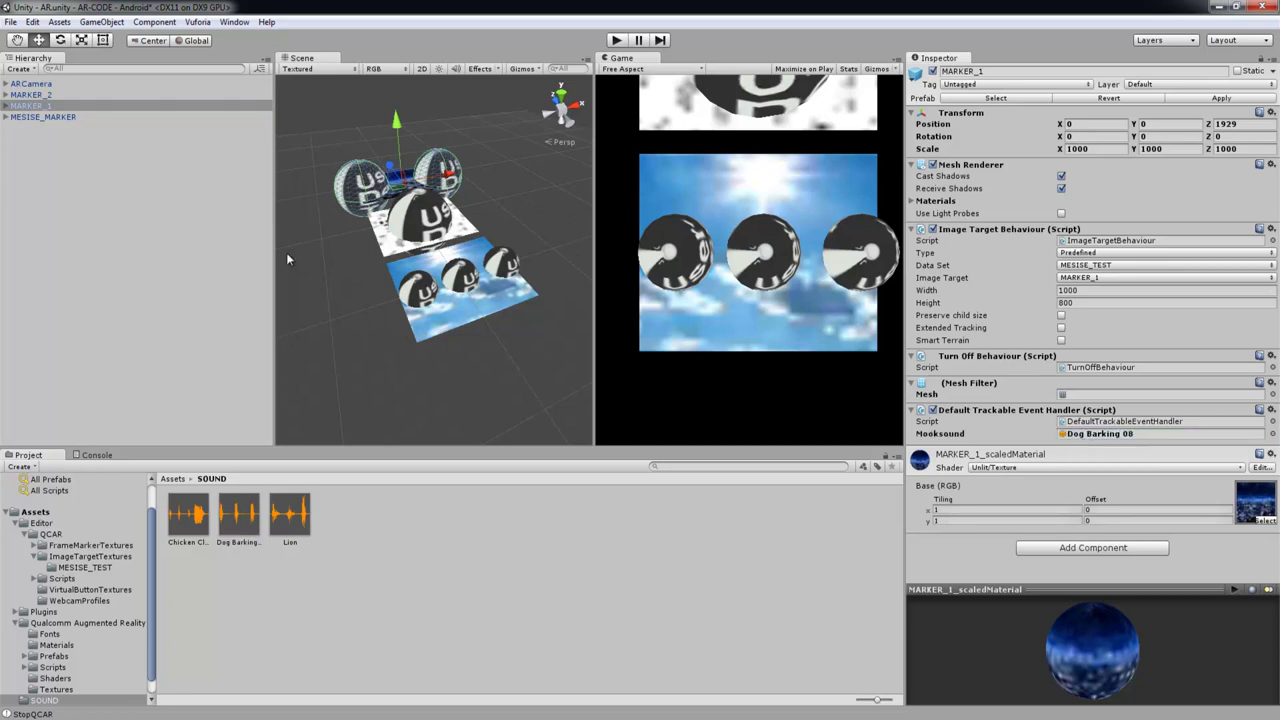
{"action": "left_click", "coordinate": [32, 95]}
{"action": "left_click_drag", "start_coordinate": [185, 515], "coordinate": [1098, 440]}
{"action": "left_click", "coordinate": [583, 581]}
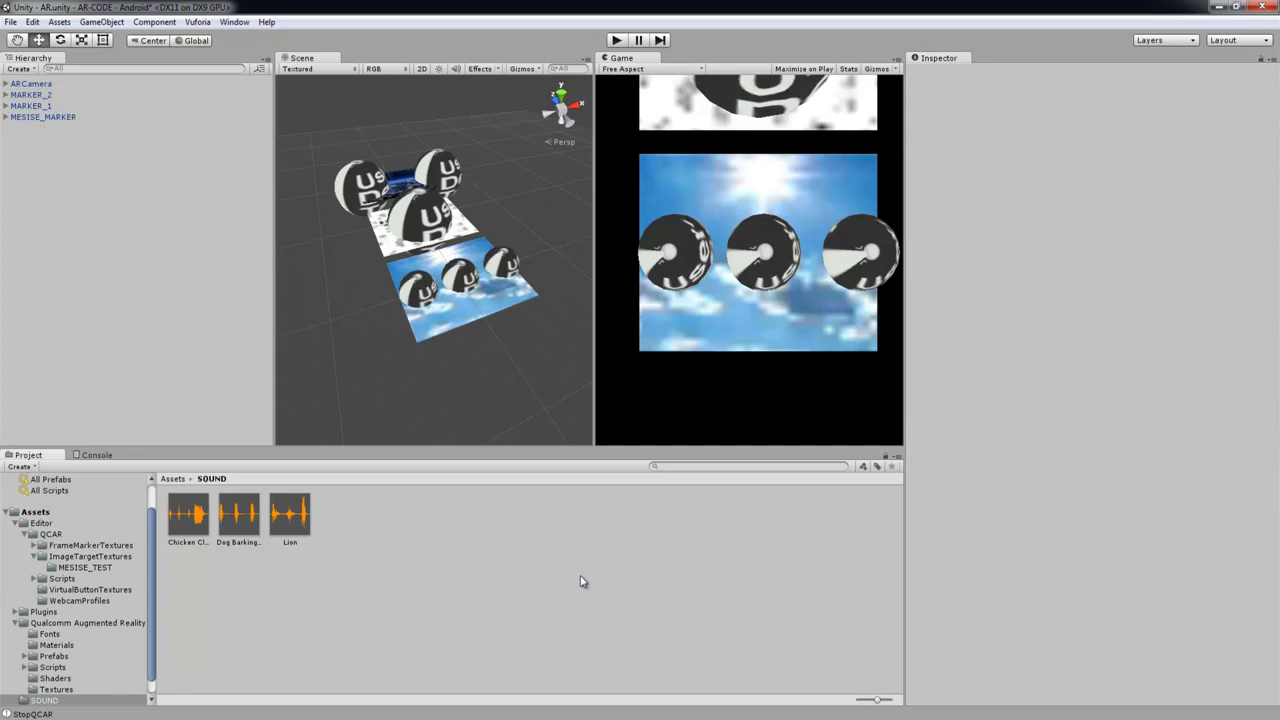
Deactivate the MARKER_2, MARKER_1 and MESISE_MARKER objects together
{"action": "left_click", "coordinate": [54, 84]}
{"action": "left_click", "coordinate": [56, 95]}
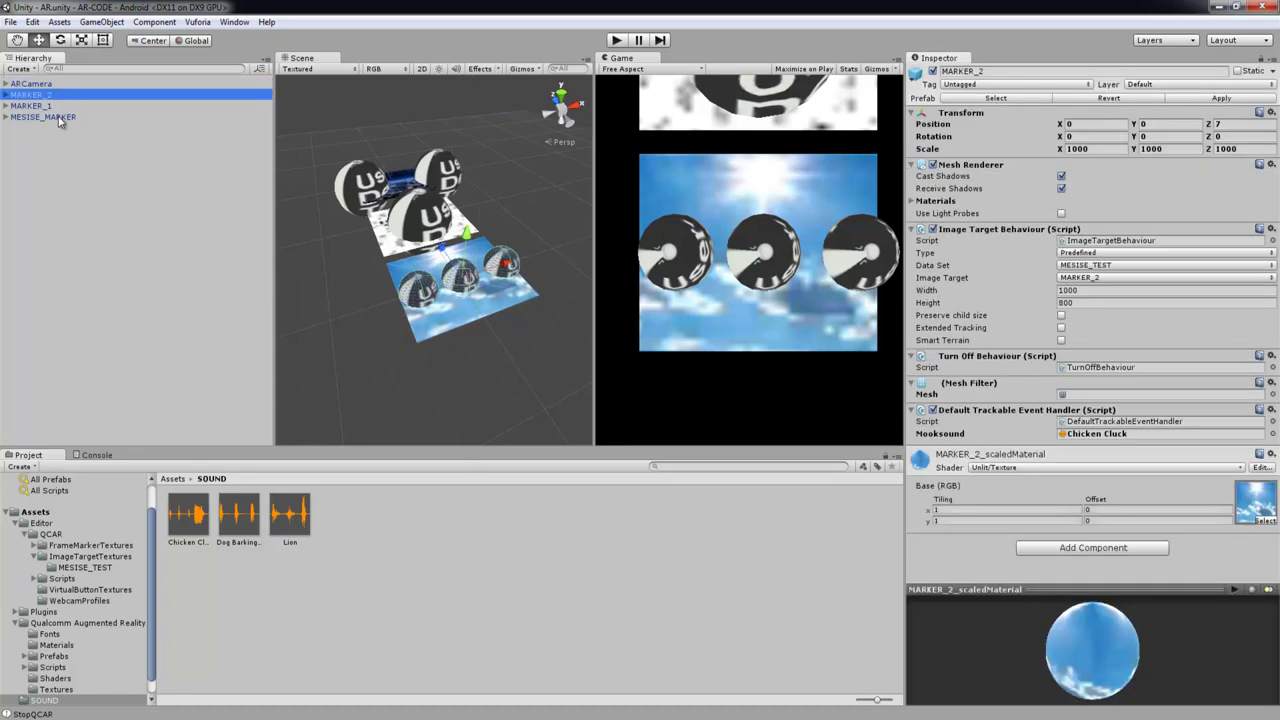
{"action": "left_click", "coordinate": [55, 117], "text": "shift"}
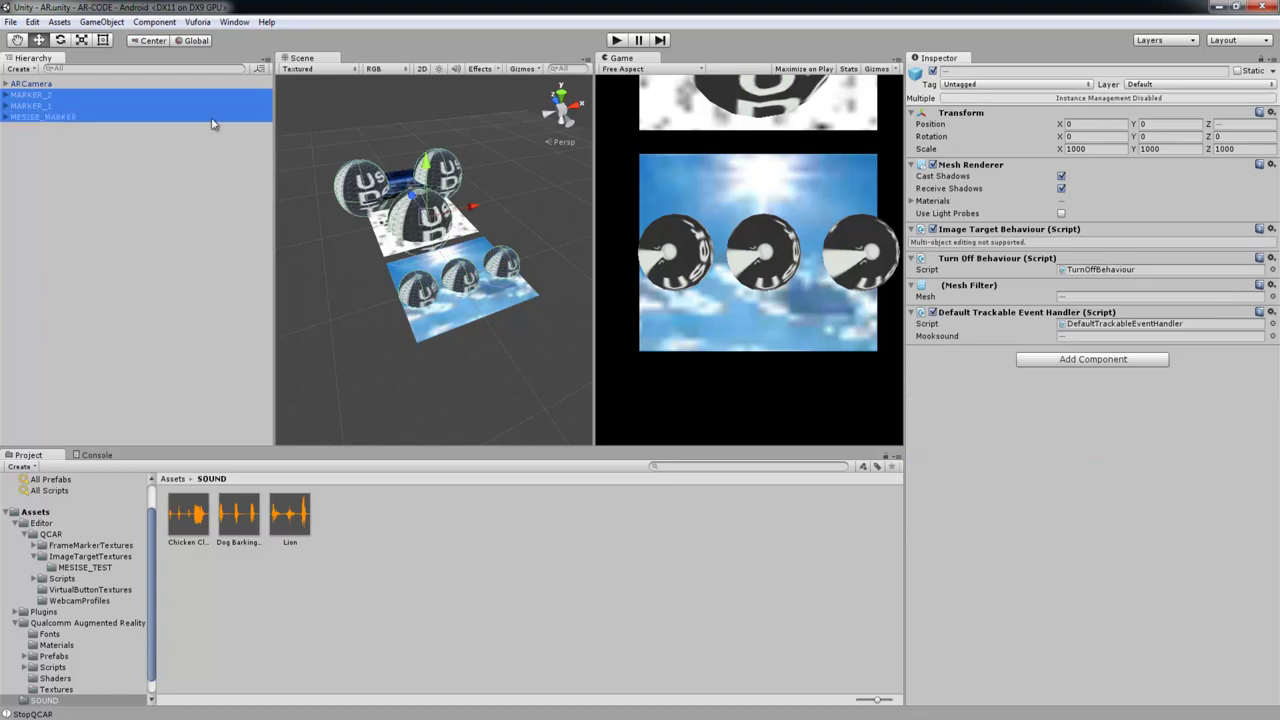
{"action": "left_click", "coordinate": [933, 71]}
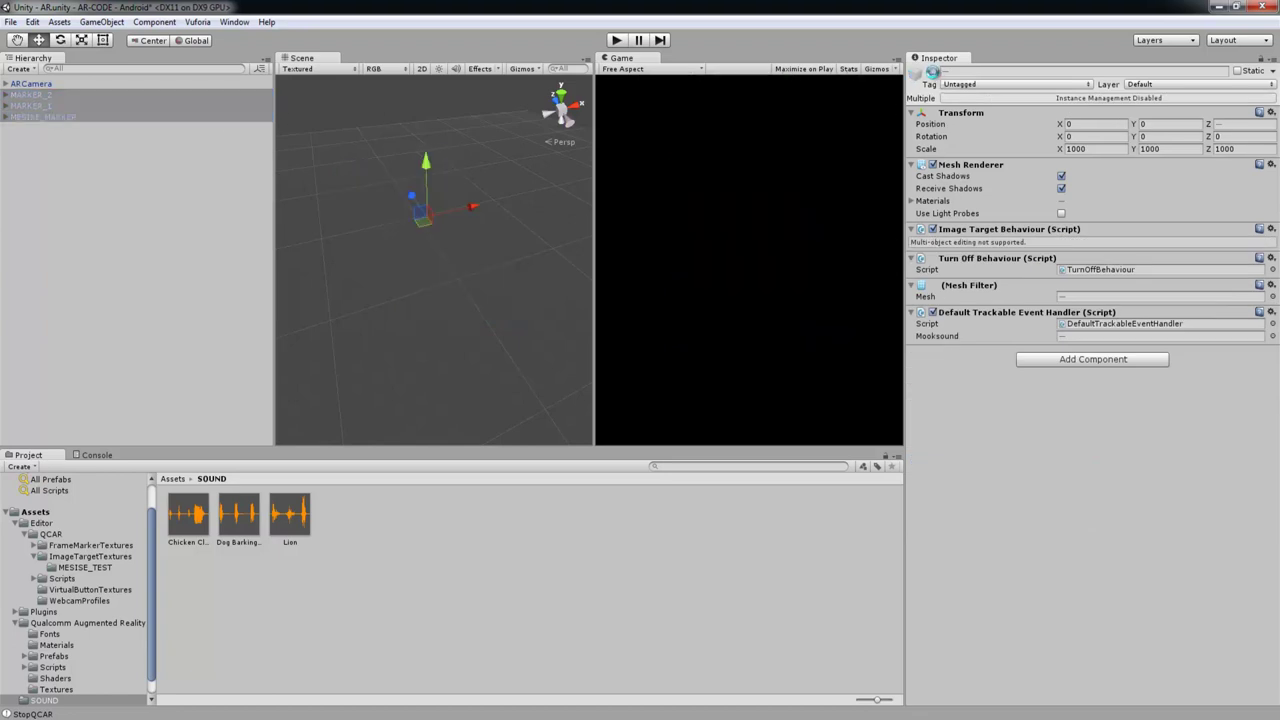
Run the scene, activate MARKER_1 to test its sound, and show the console log
{"action": "left_click", "coordinate": [617, 40]}
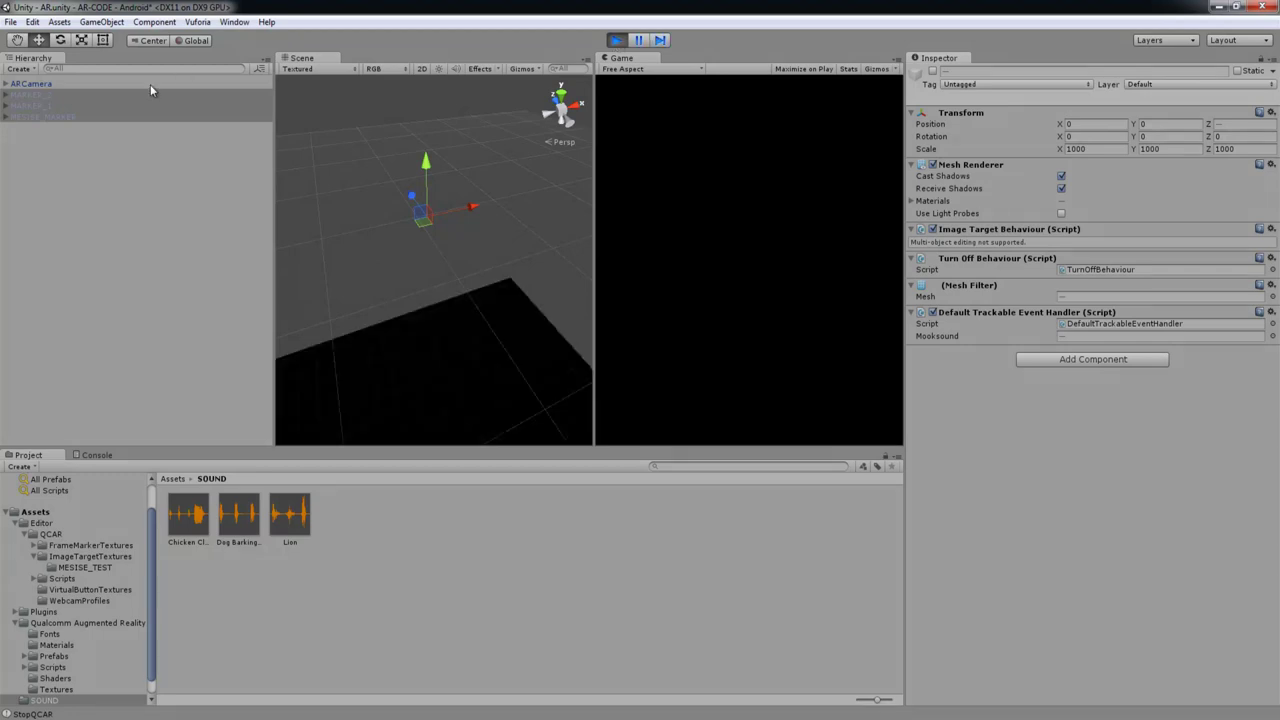
{"action": "left_click", "coordinate": [88, 106]}
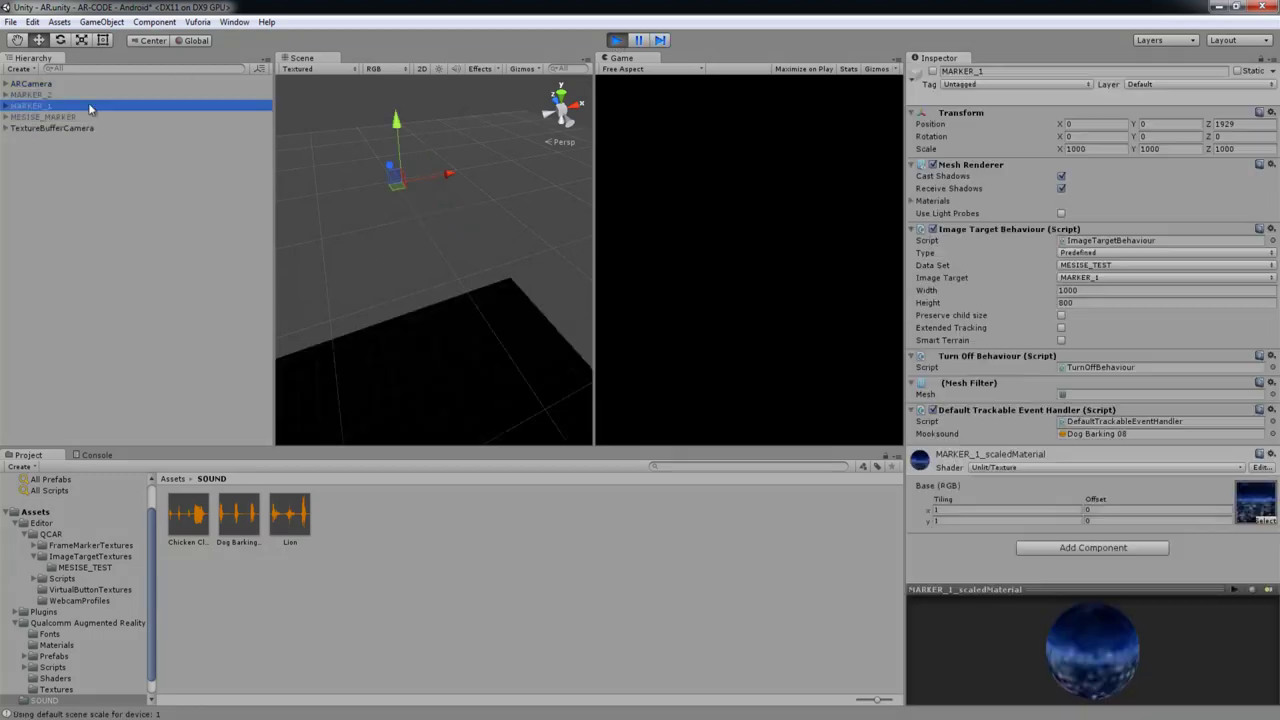
{"action": "left_click", "coordinate": [933, 71]}
{"action": "mouse_move", "coordinate": [395, 150]}
{"action": "left_mouse_down", "text": "alt"}
{"action": "mouse_move", "coordinate": [373, 161]}
{"action": "mouse_move", "coordinate": [449, 248]}
{"action": "mouse_move", "coordinate": [385, 146]}
{"action": "left_mouse_up", "text": "alt"}
{"action": "key", "text": "ctrl+z"}
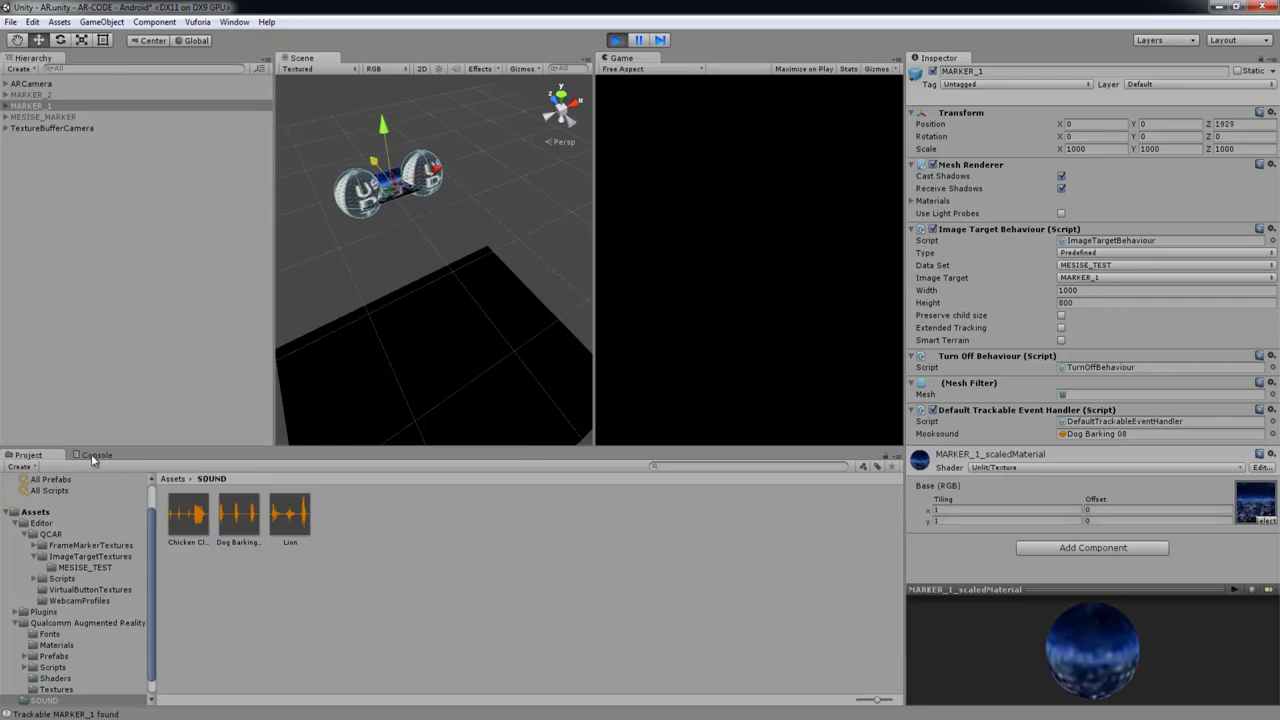
{"action": "left_click", "coordinate": [91, 454]}
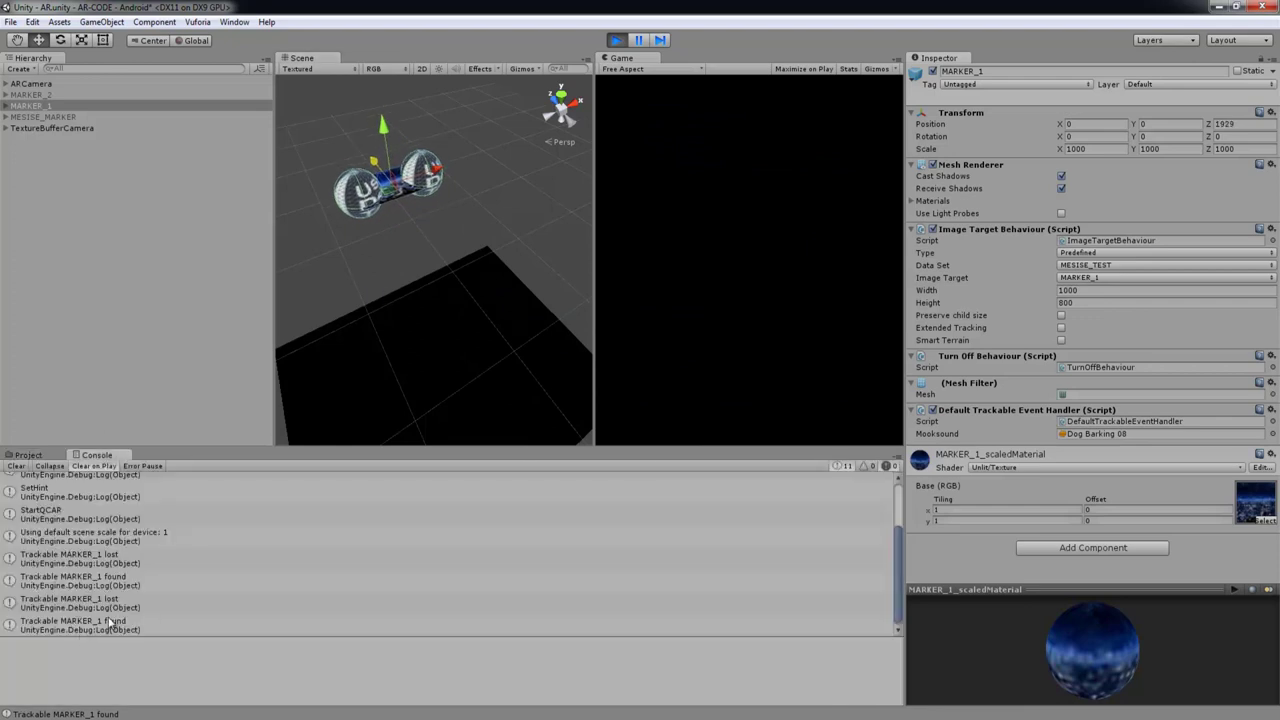
Switch MARKER_1 off and on repeatedly to test its tracking events, and stop the running scene
{"action": "left_click", "coordinate": [933, 72]}
{"action": "left_click", "coordinate": [933, 72]}
{"action": "left_click", "coordinate": [933, 72]}
{"action": "left_click", "coordinate": [933, 72]}
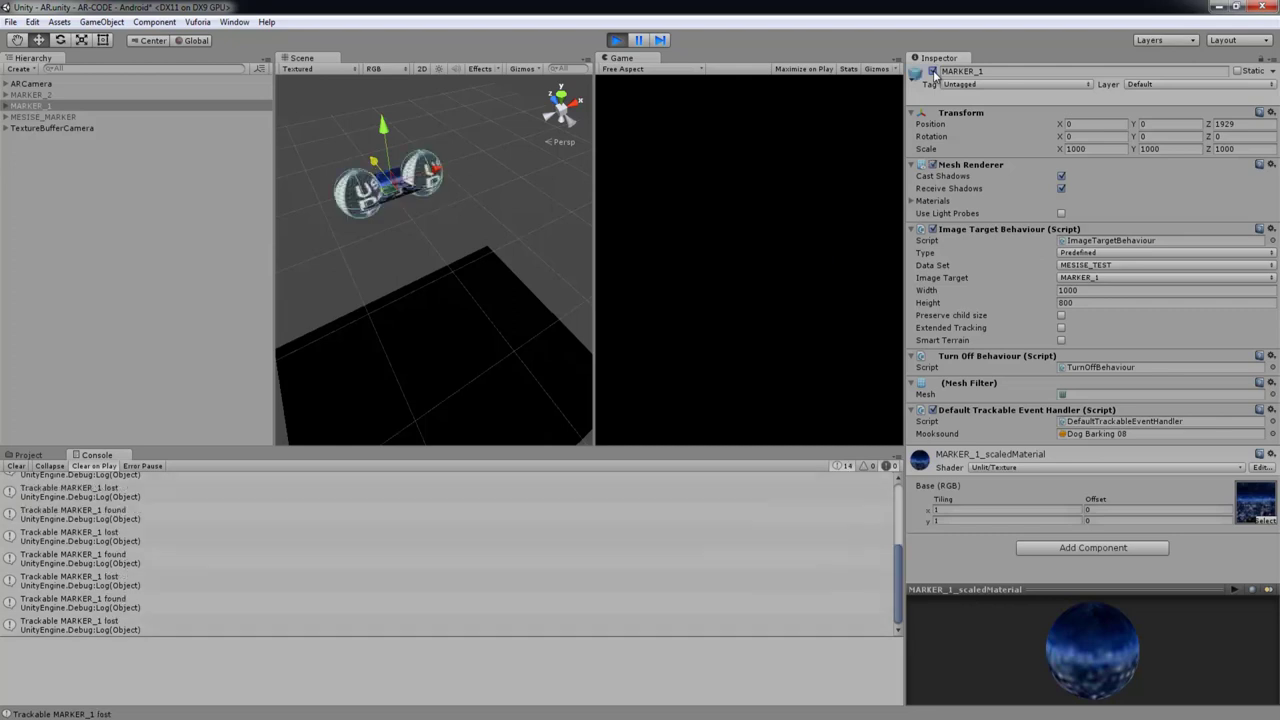
{"action": "left_click", "coordinate": [459, 267]}
{"action": "left_click", "coordinate": [616, 40]}
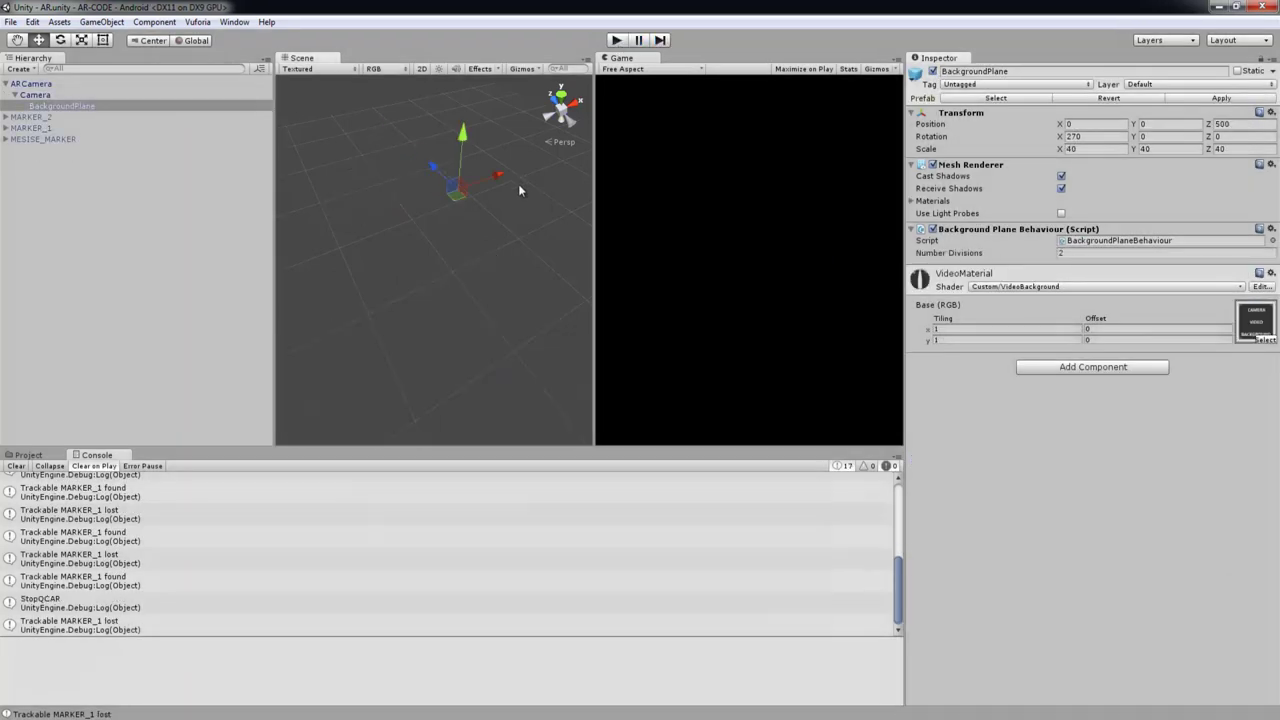
Reactivate the MARKER_2, MARKER_1 and MESISE_MARKER objects together, and select MARKER_2 to show its components
{"action": "left_click", "coordinate": [30, 120]}
{"action": "left_click", "coordinate": [46, 139], "text": "shift"}
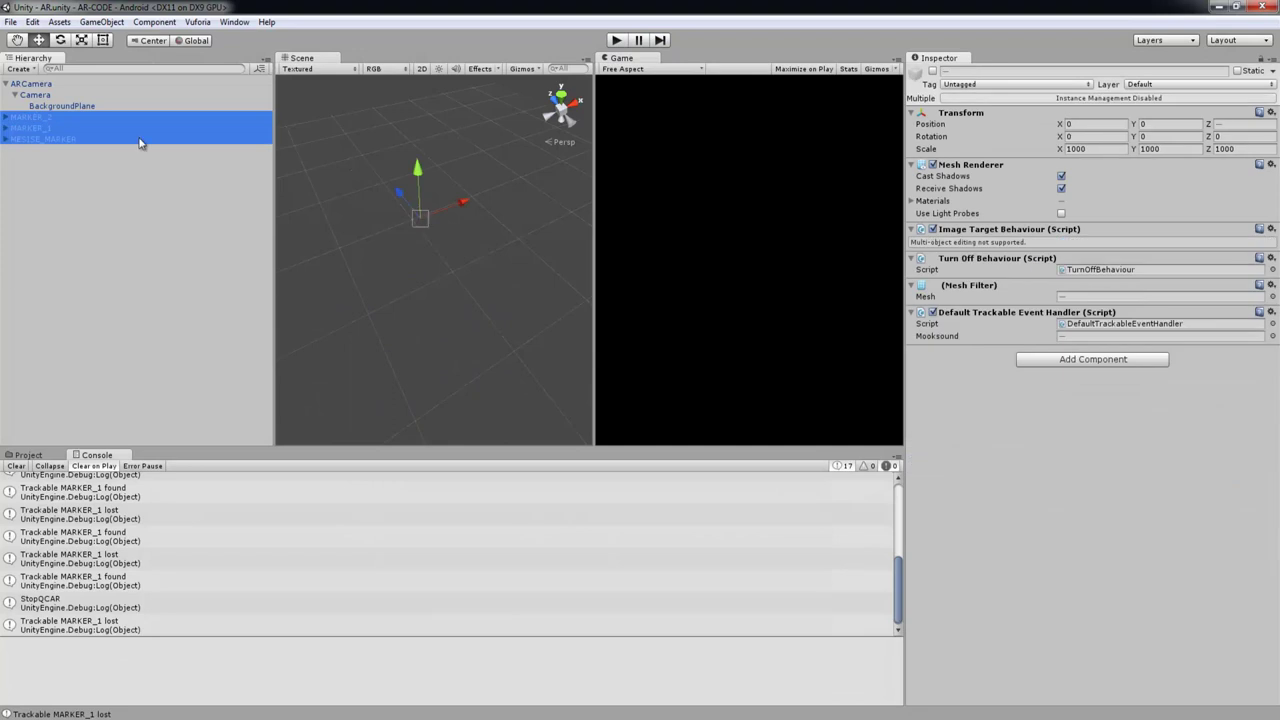
{"action": "left_click", "coordinate": [931, 72]}
{"action": "left_click", "coordinate": [581, 229]}
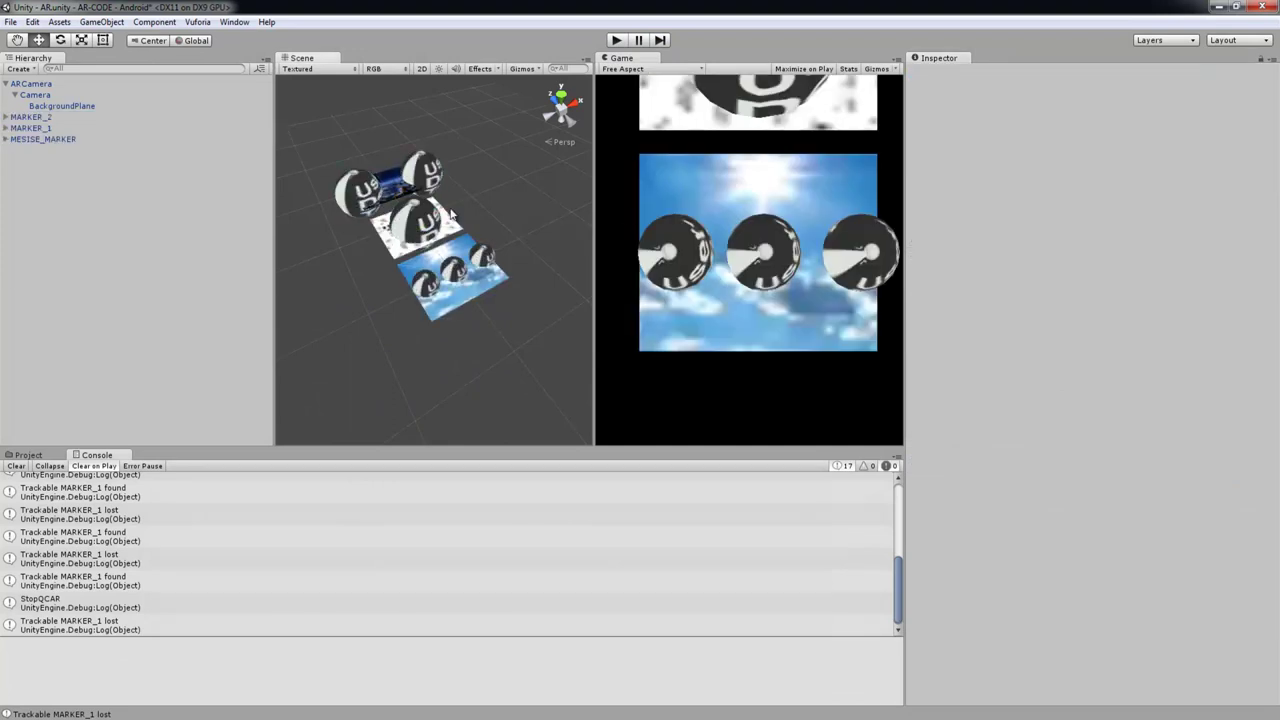
{"action": "left_click", "coordinate": [62, 118]}
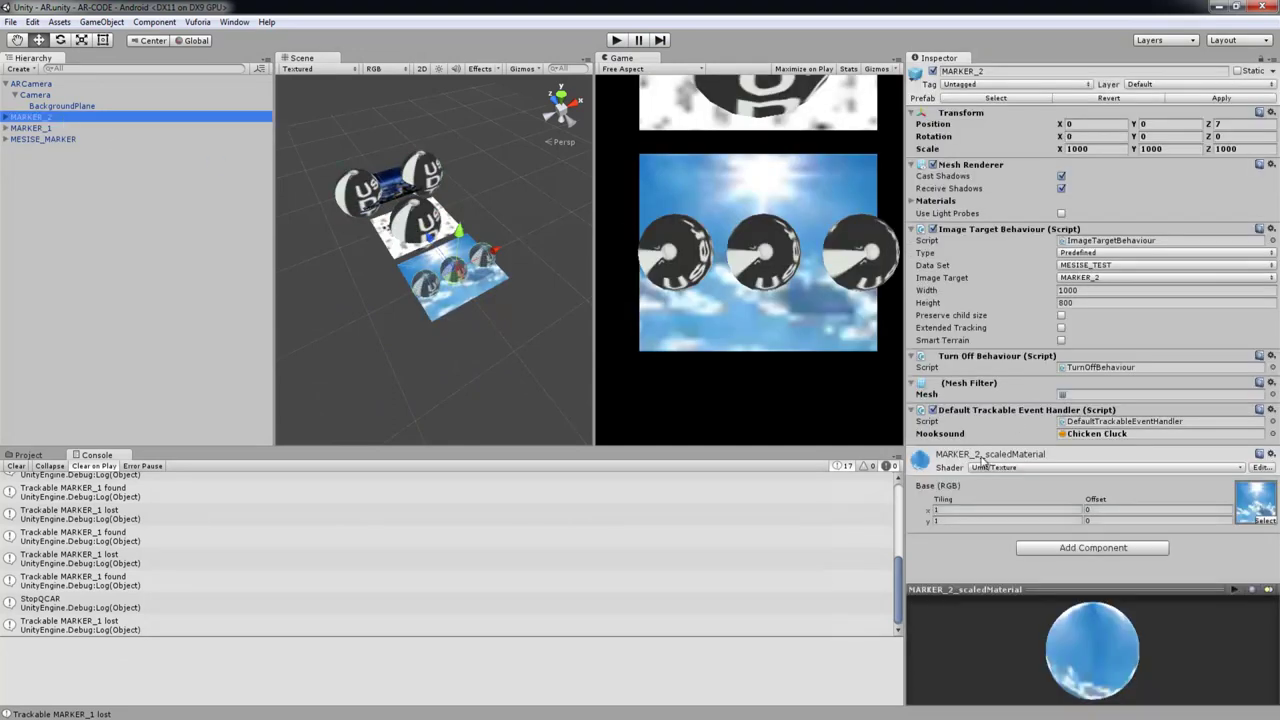
Switch to MonoDevelop and examine the OnTrackingFound and OnTrackingLost methods and their Debug.Log calls in DefaultTrackableEventHandler.cs
{"action": "key", "text": "alt+Tab"}
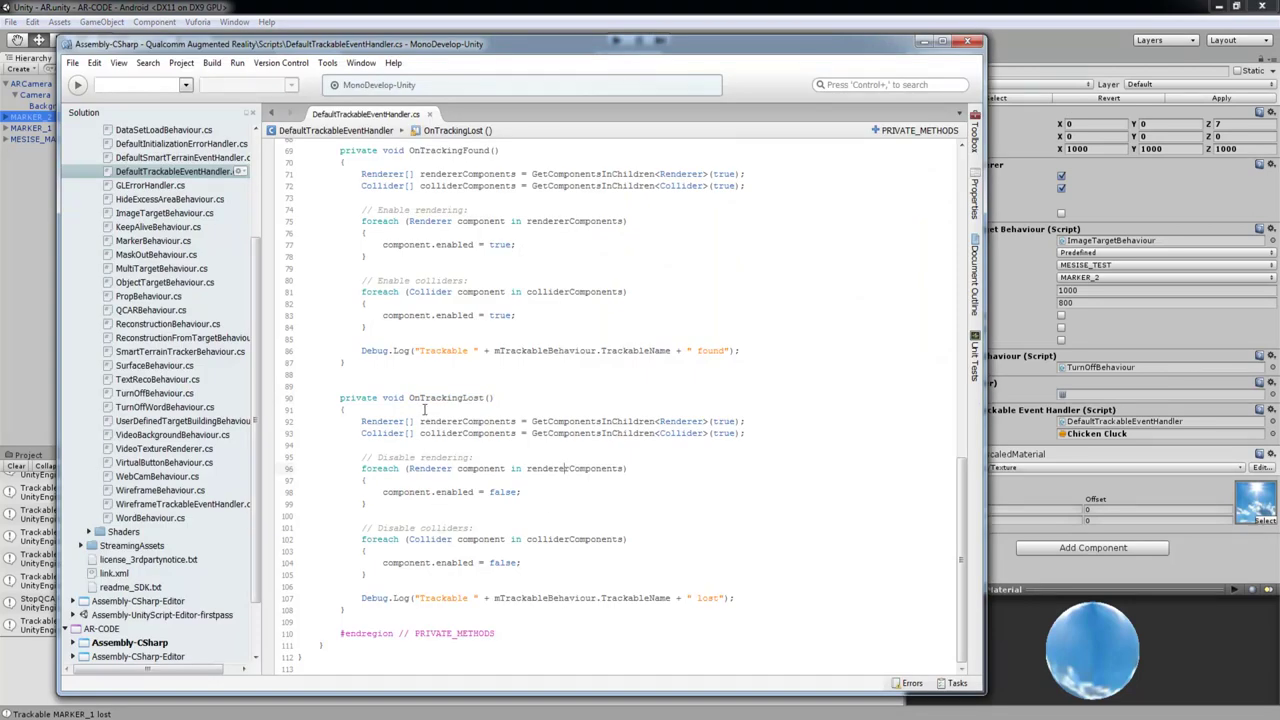
{"action": "scroll", "coordinate": [405, 398], "scroll_direction": "up", "scroll_amount": 2}
{"action": "left_click_drag", "start_coordinate": [419, 210], "coordinate": [531, 208]}
{"action": "left_click", "coordinate": [545, 323]}
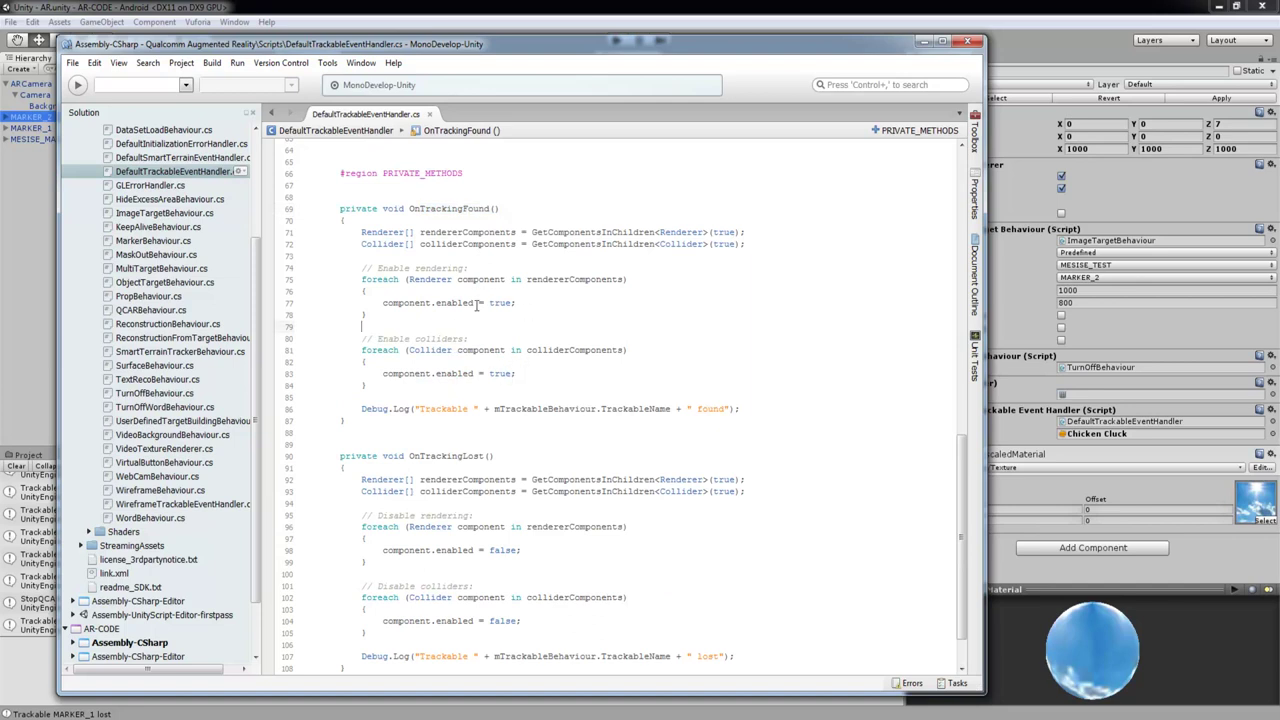
{"action": "left_click", "coordinate": [431, 219]}
{"action": "left_click", "coordinate": [459, 314]}
{"action": "scroll", "coordinate": [445, 362], "scroll_direction": "down", "scroll_amount": 2}
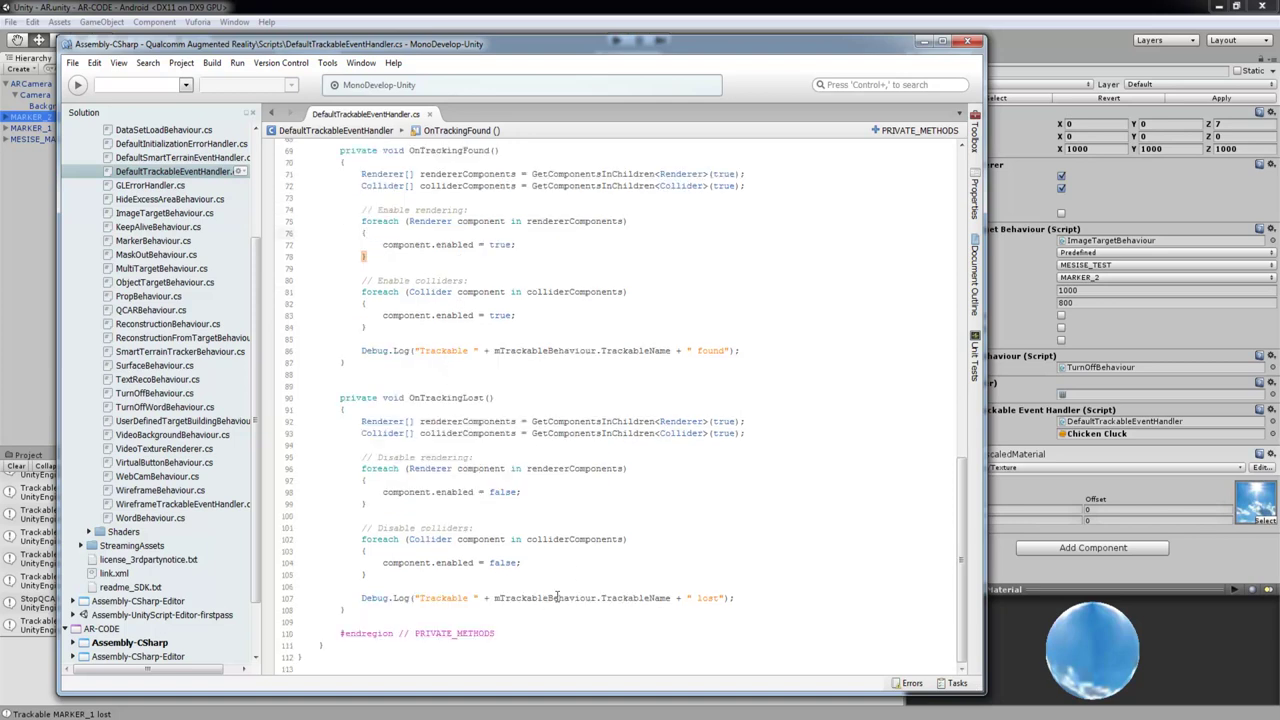
{"action": "left_click_drag", "start_coordinate": [358, 597], "coordinate": [691, 597]}
{"action": "left_click_drag", "start_coordinate": [363, 350], "coordinate": [717, 350]}
Add the line audio.PlayOneShot (mooksound); after the Debug.Log call in the OnTrackingFound method
{"action": "left_click", "coordinate": [740, 350]}
{"action": "key", "text": "Return"}
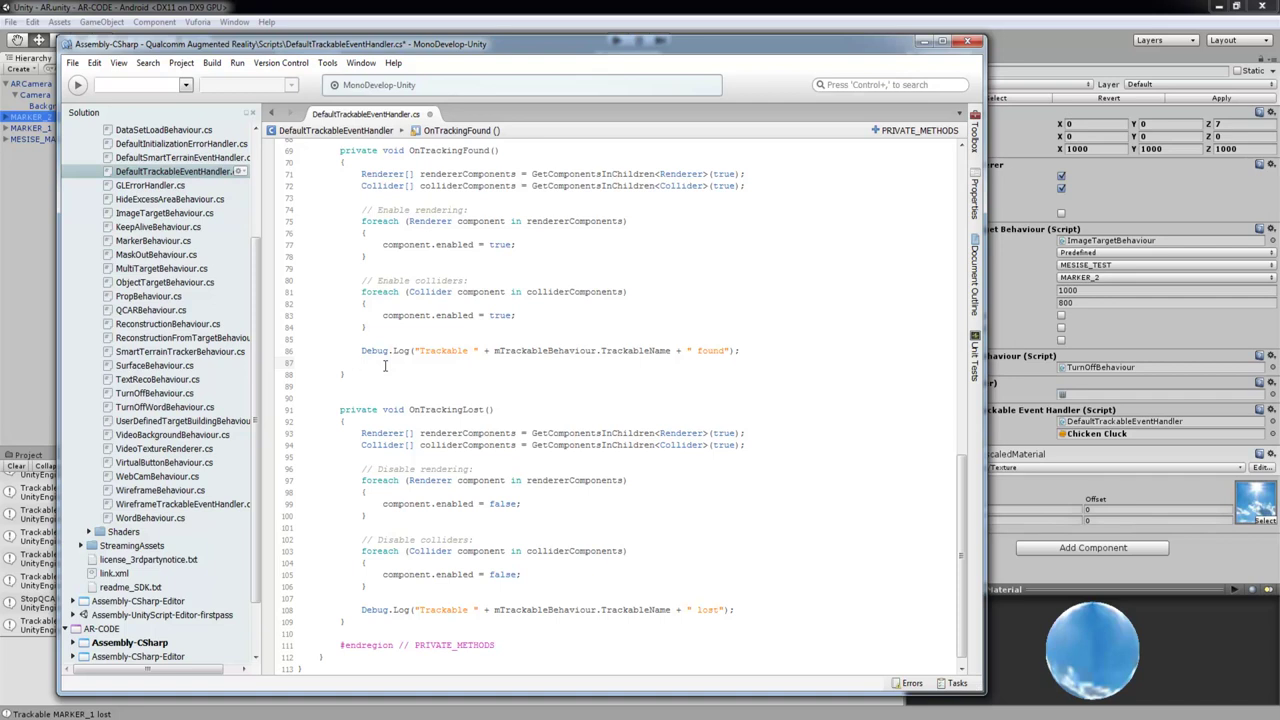
{"action": "type", "text": "au"}
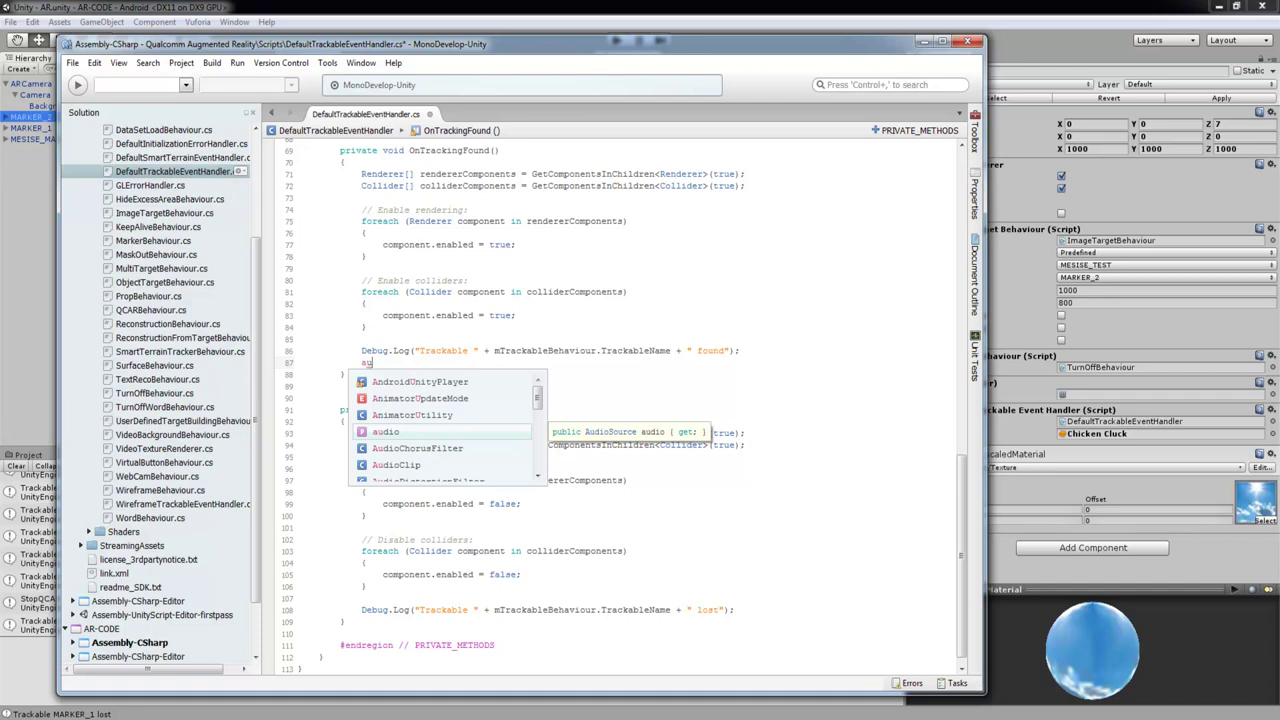
{"action": "type", "text": "dio"}
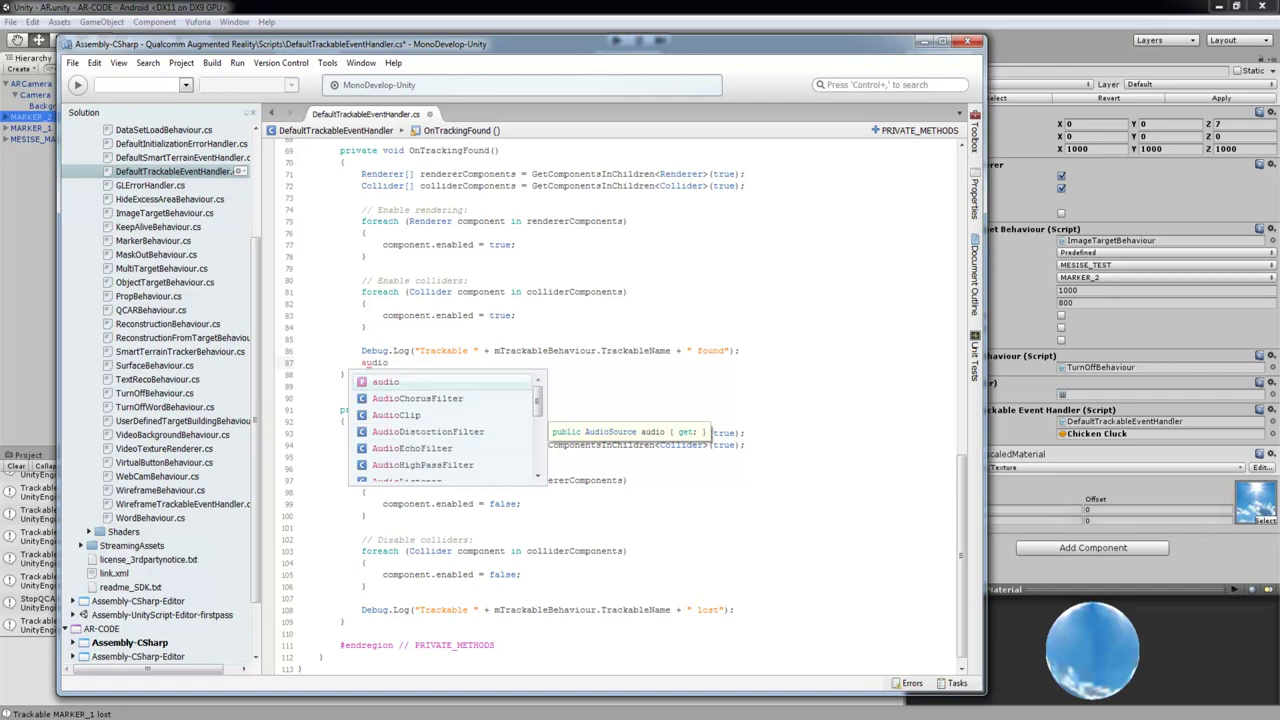
{"action": "type", "text": ".pl"}
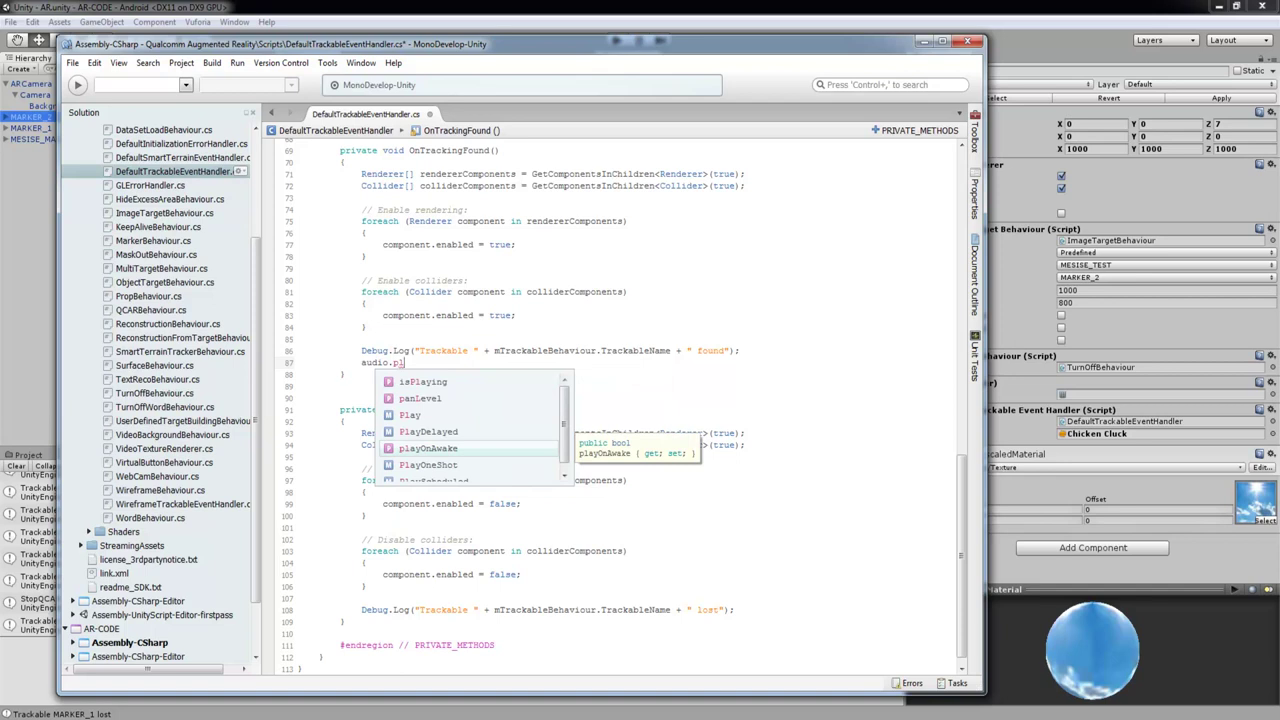
{"action": "key", "text": "Down"}
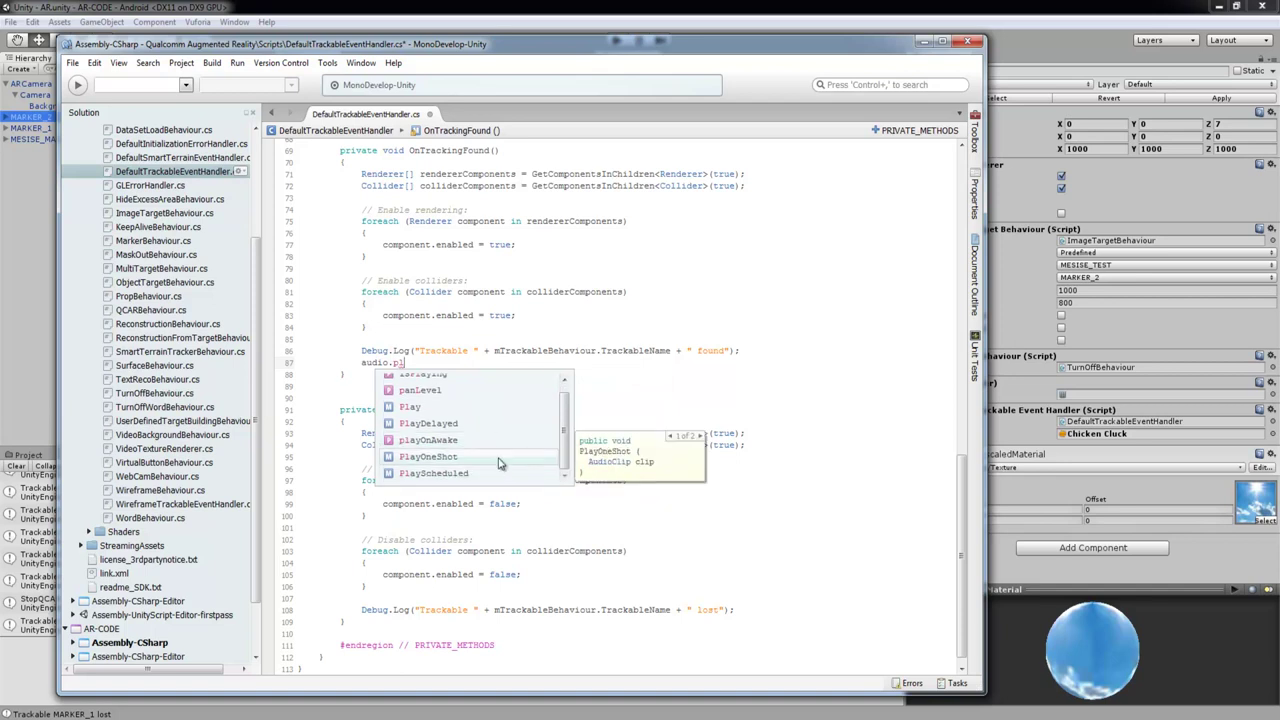
{"action": "double_click", "coordinate": [468, 463]}
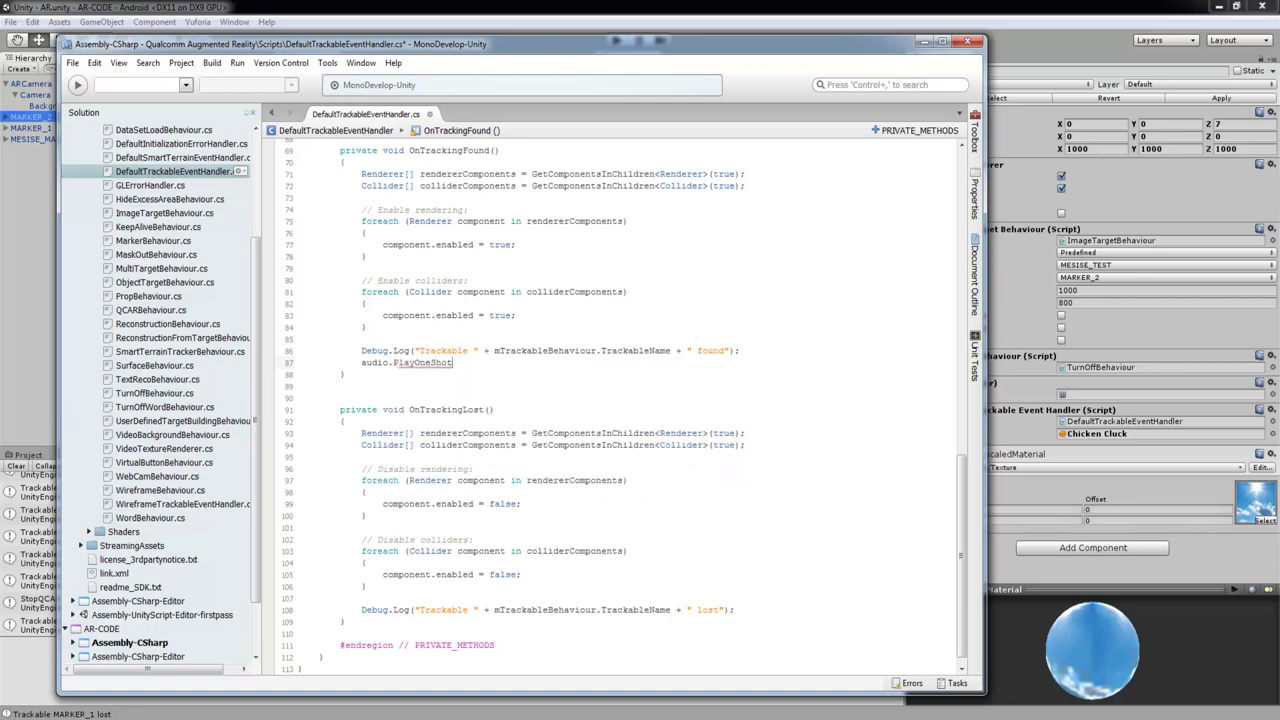
{"action": "type", "text": "("}
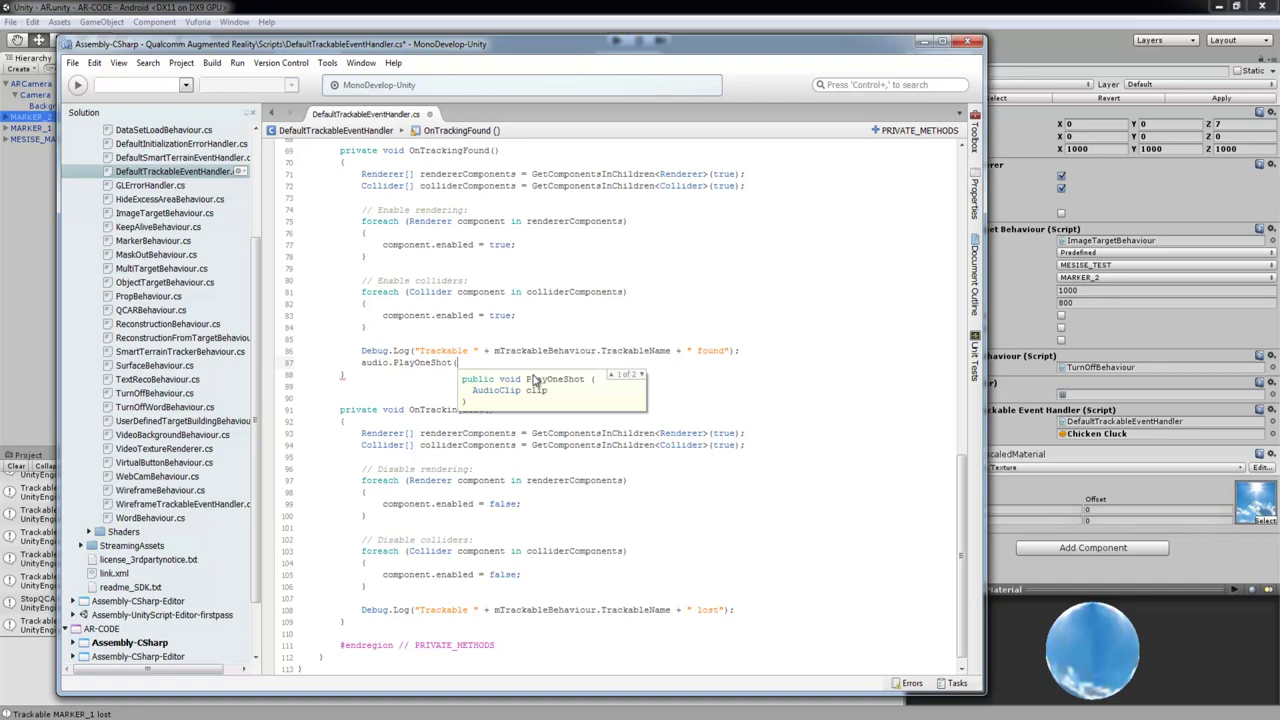
{"action": "type", "text": "m"}
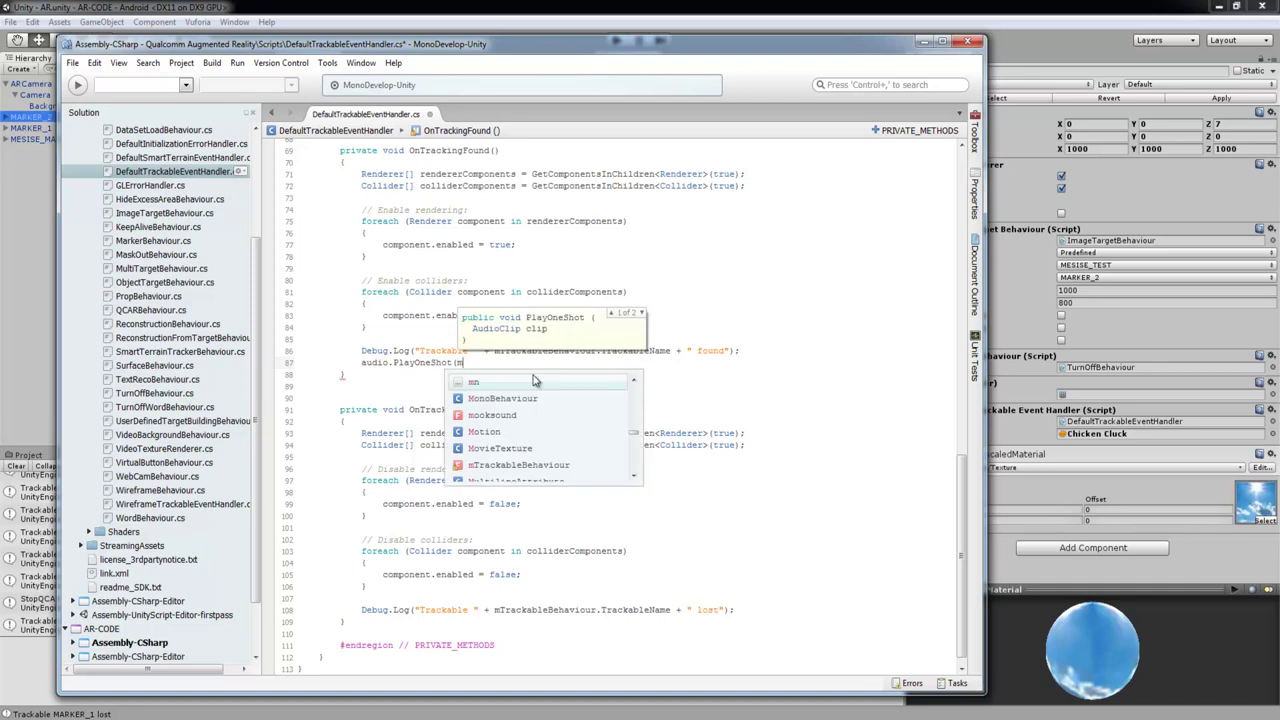
{"action": "type", "text": "oo"}
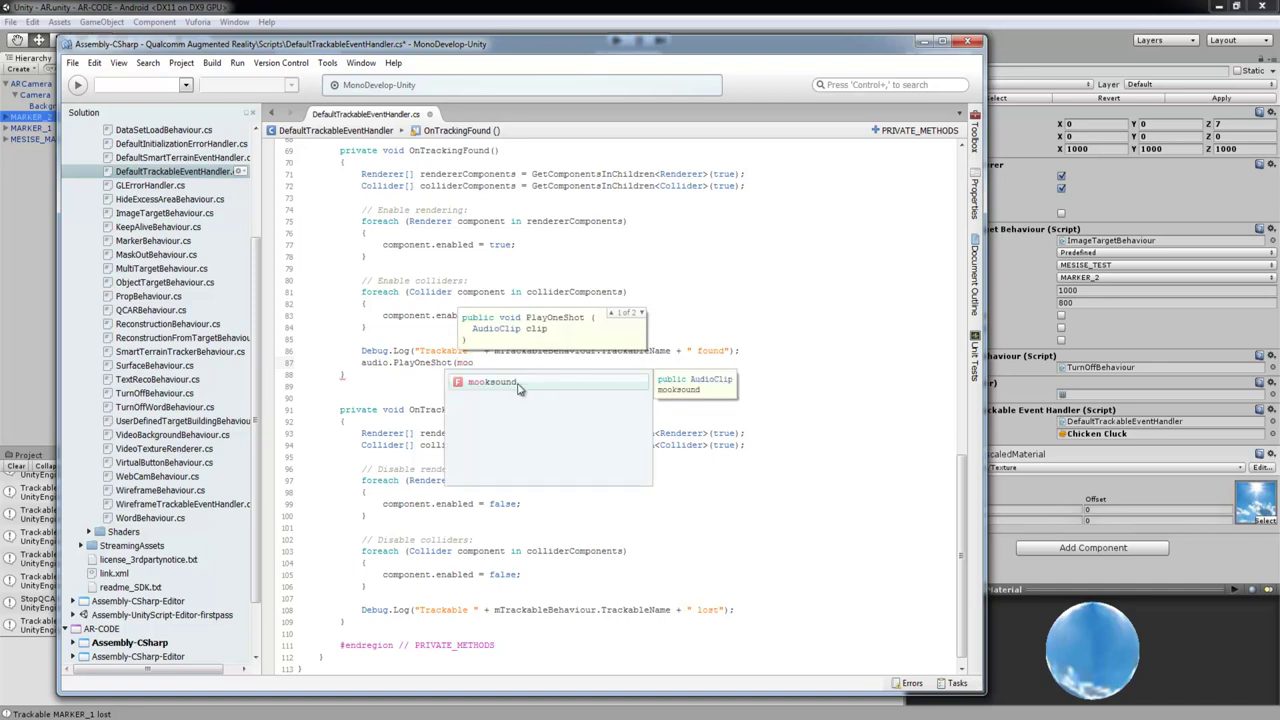
{"action": "left_click", "coordinate": [492, 382]}
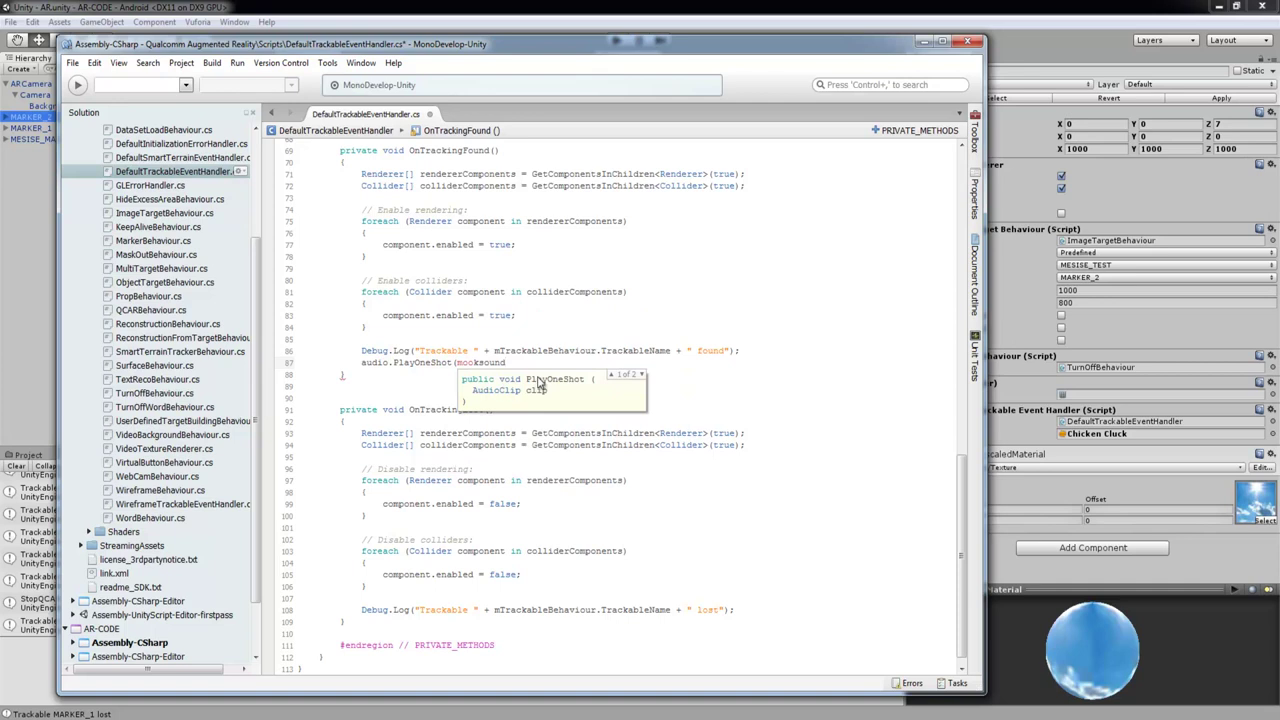
{"action": "type", "text": ");"}
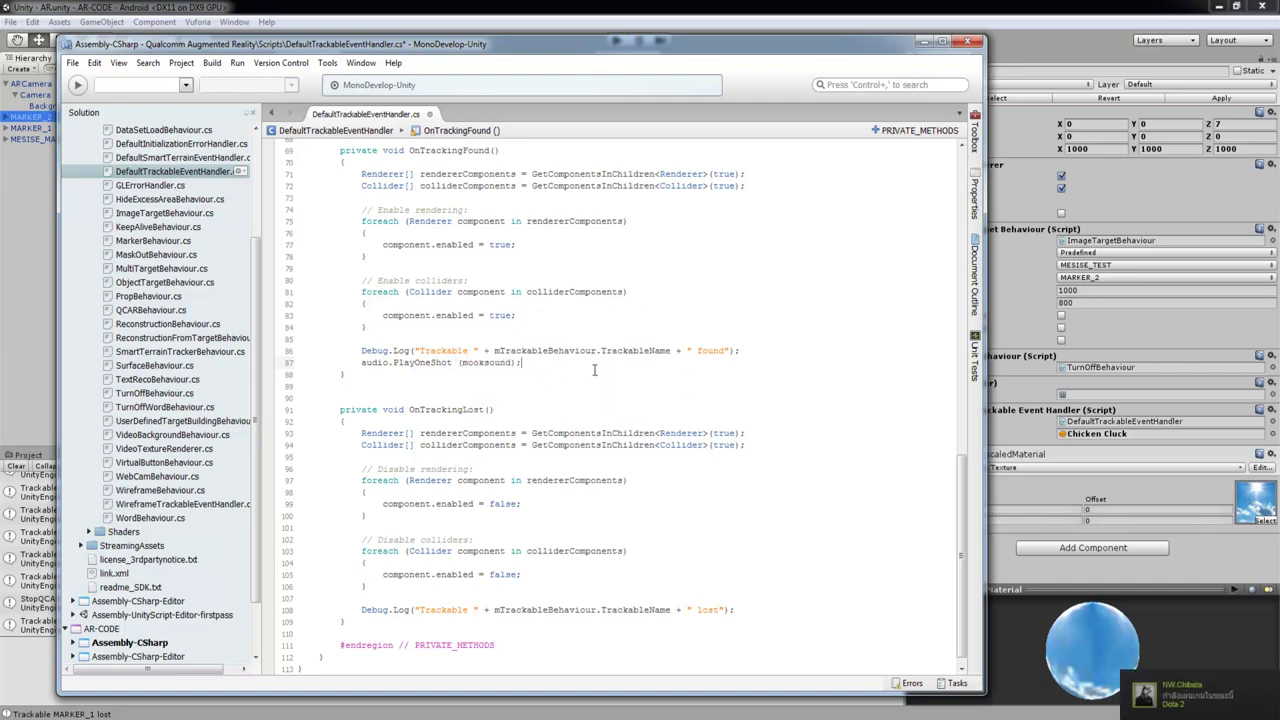
Return to Unity and deactivate the MARKER_2, MARKER_1 and MESISE_MARKER objects together
{"action": "left_click", "coordinate": [925, 42]}
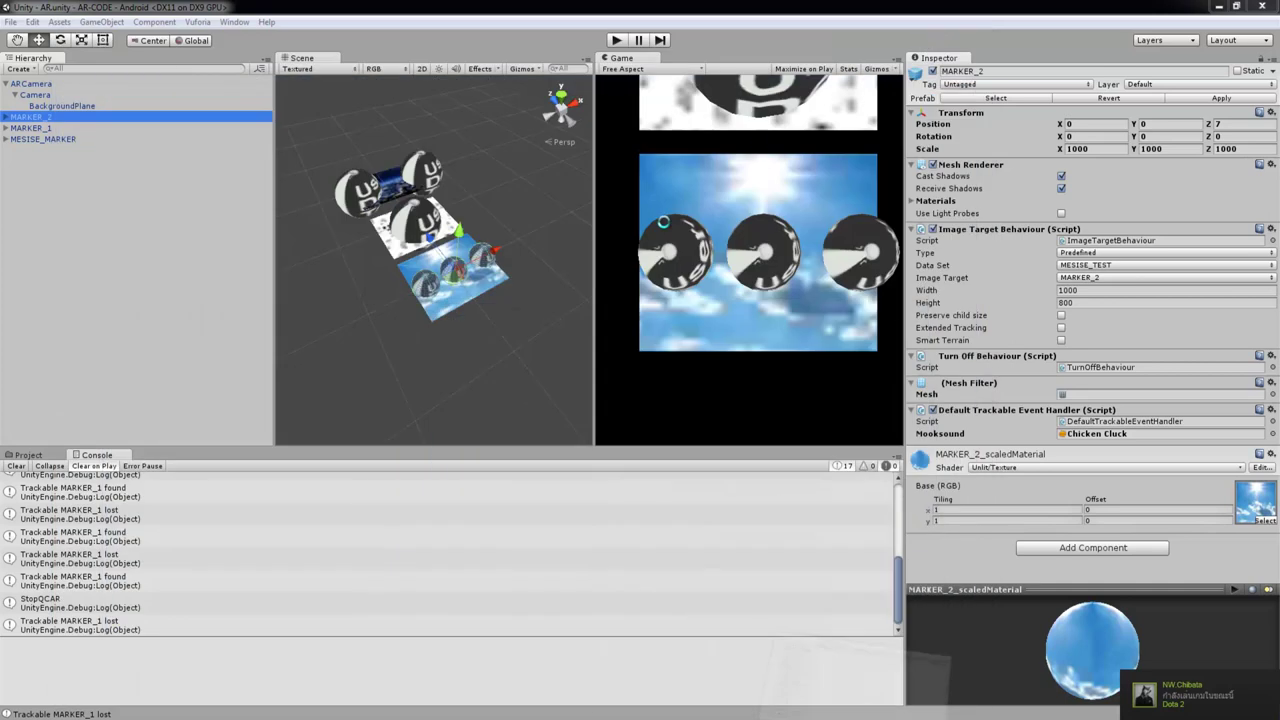
{"action": "left_click", "coordinate": [395, 352]}
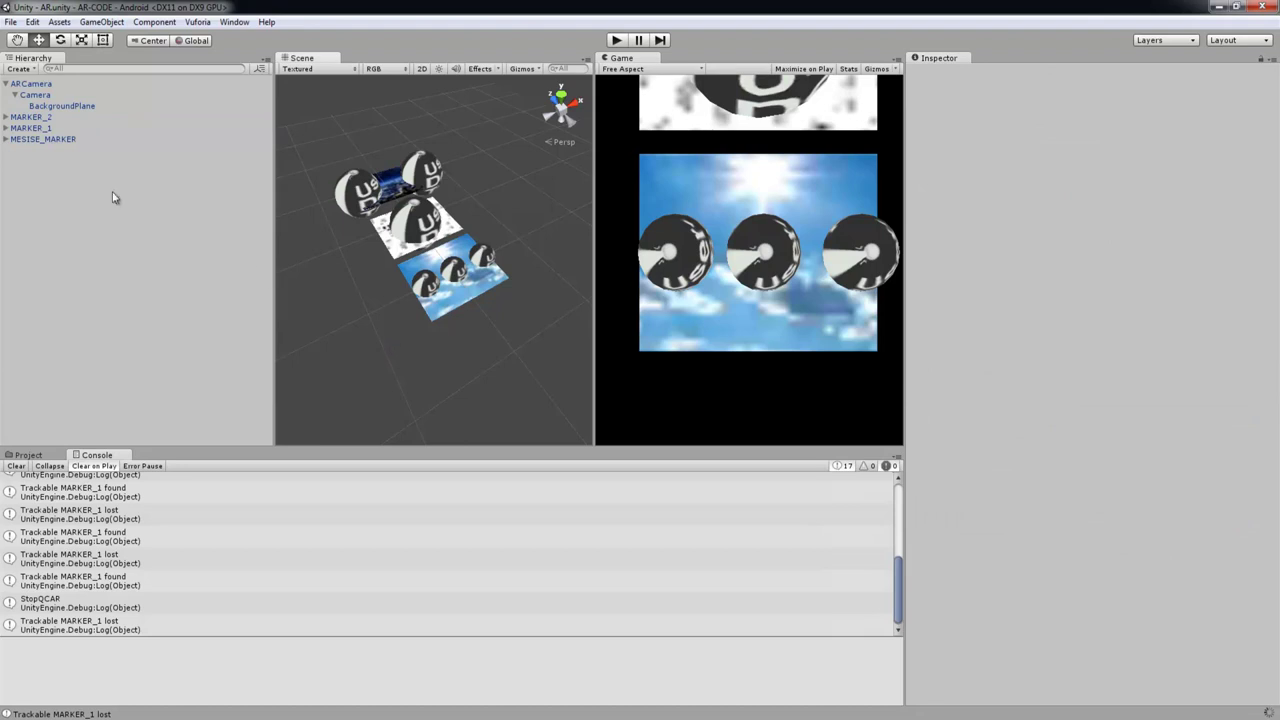
{"action": "left_click", "coordinate": [40, 129]}
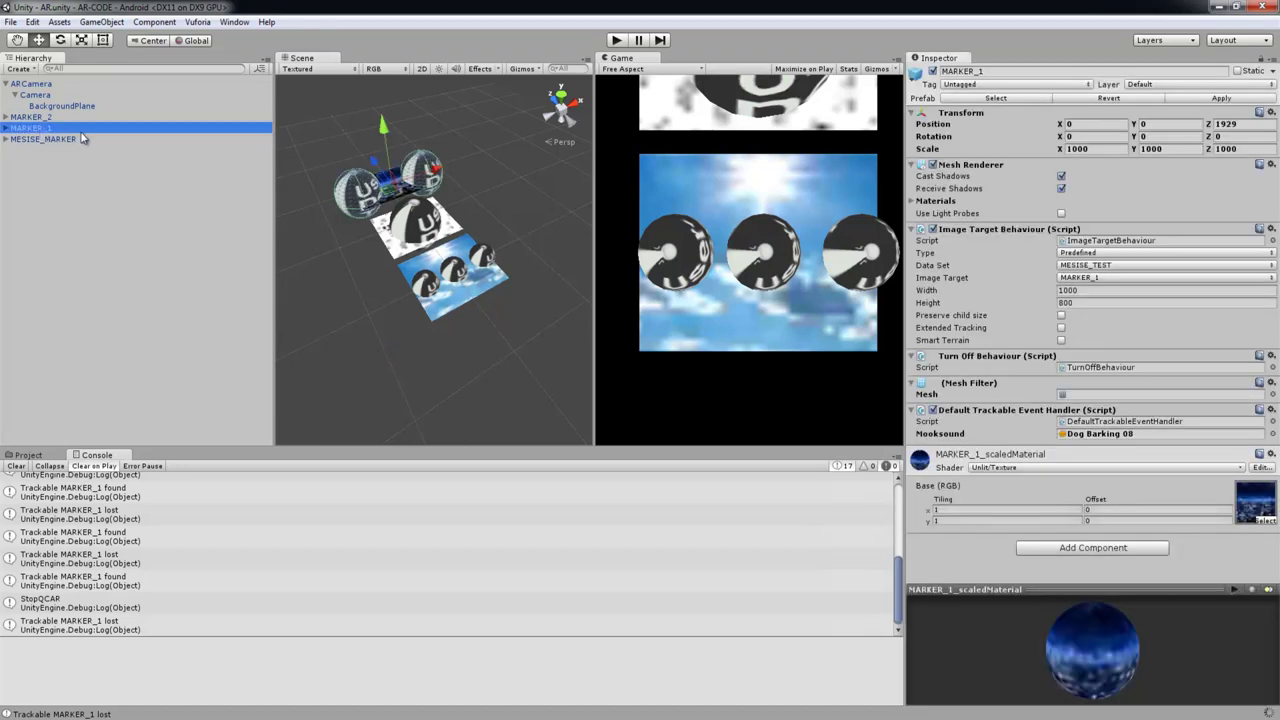
{"action": "key", "text": "Up"}
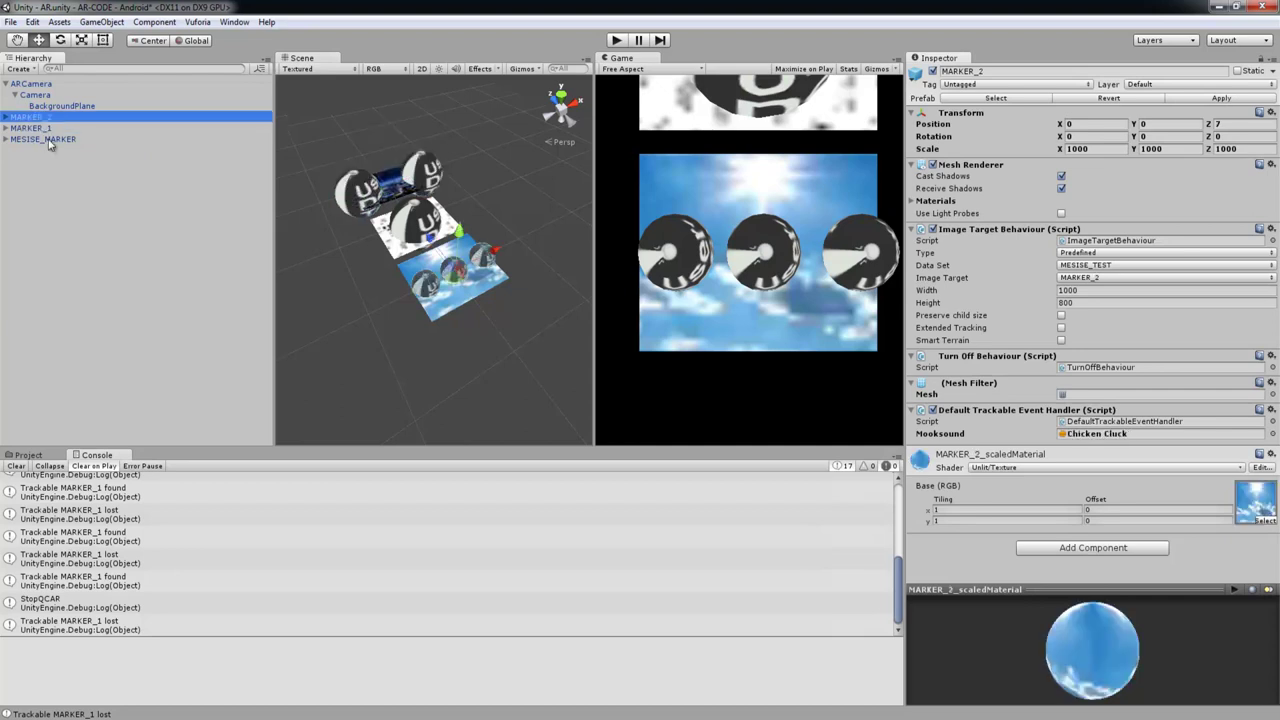
{"action": "left_click", "coordinate": [47, 140], "text": "shift"}
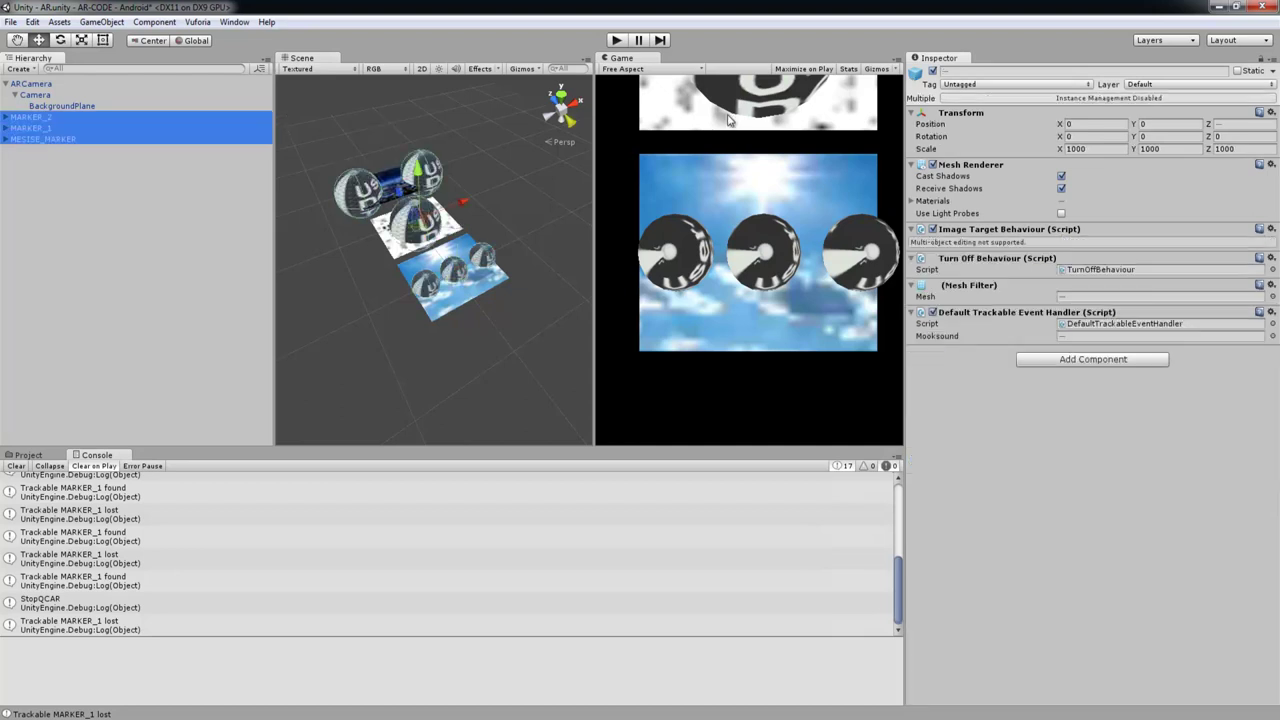
{"action": "left_click", "coordinate": [932, 71]}
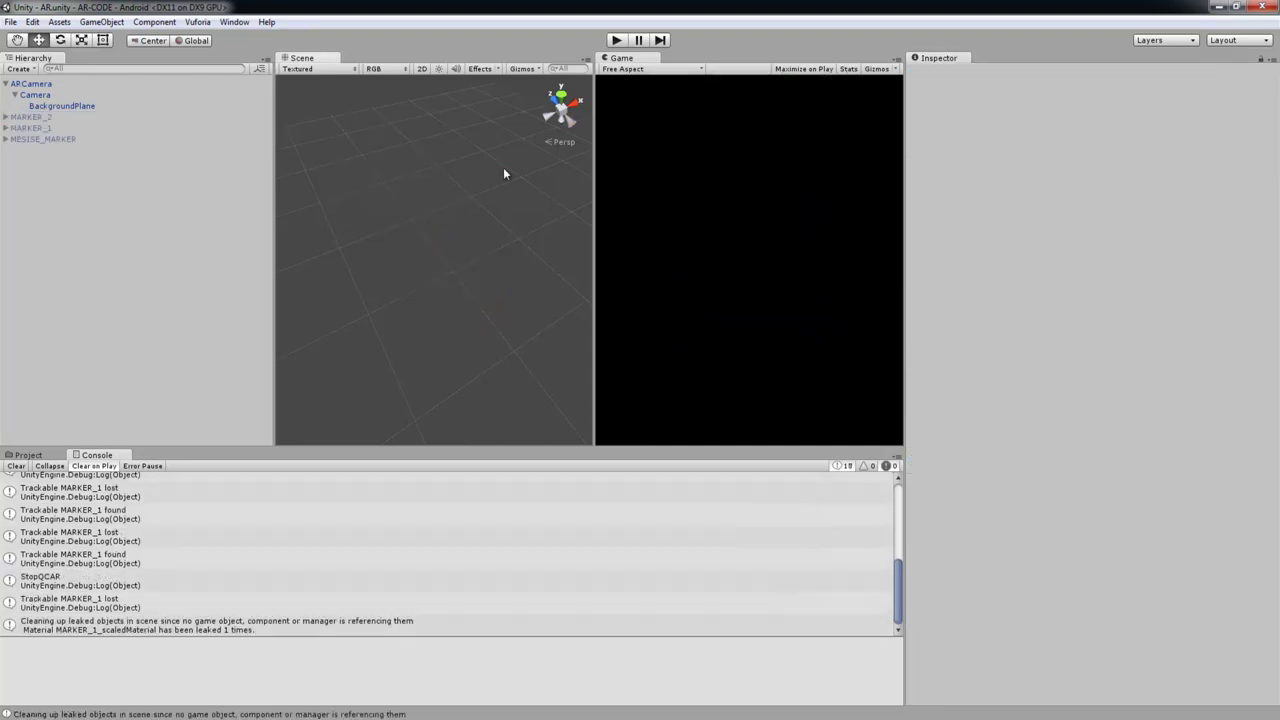
Run the scene, activate MARKER_1 to test its tracking sound, and stop the running scene
{"action": "left_click", "coordinate": [616, 40]}
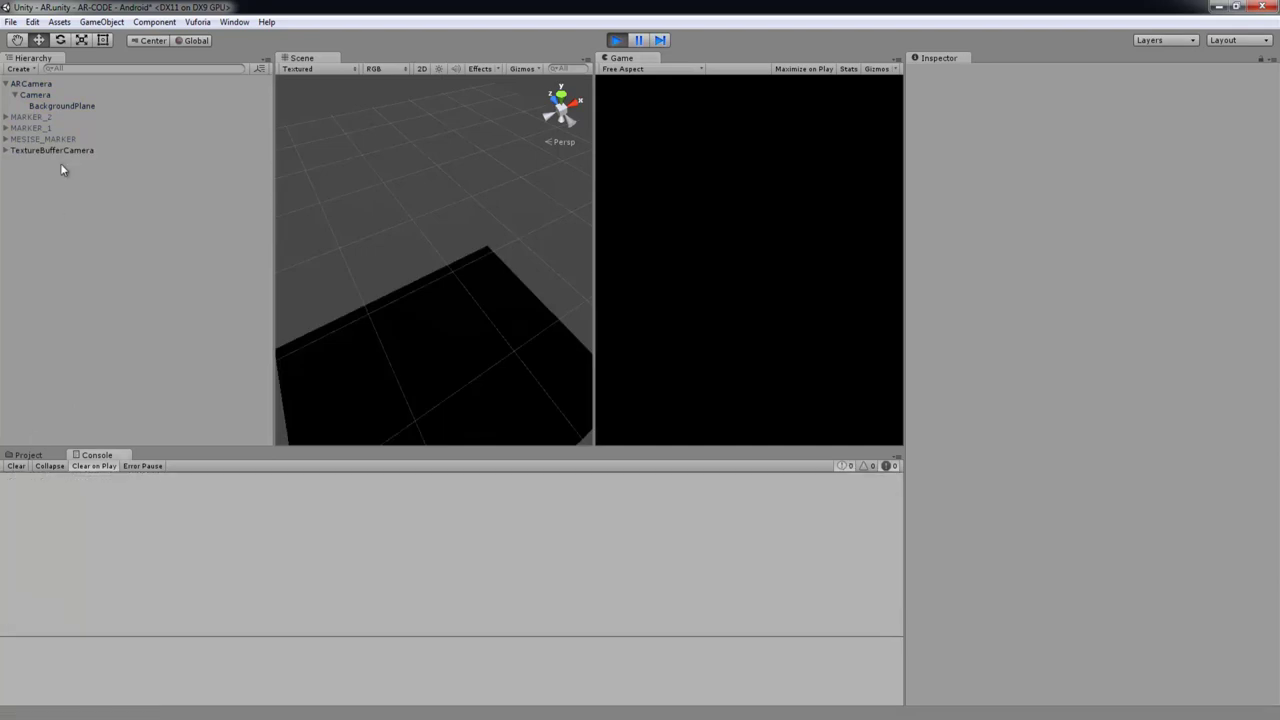
{"action": "left_click", "coordinate": [48, 126]}
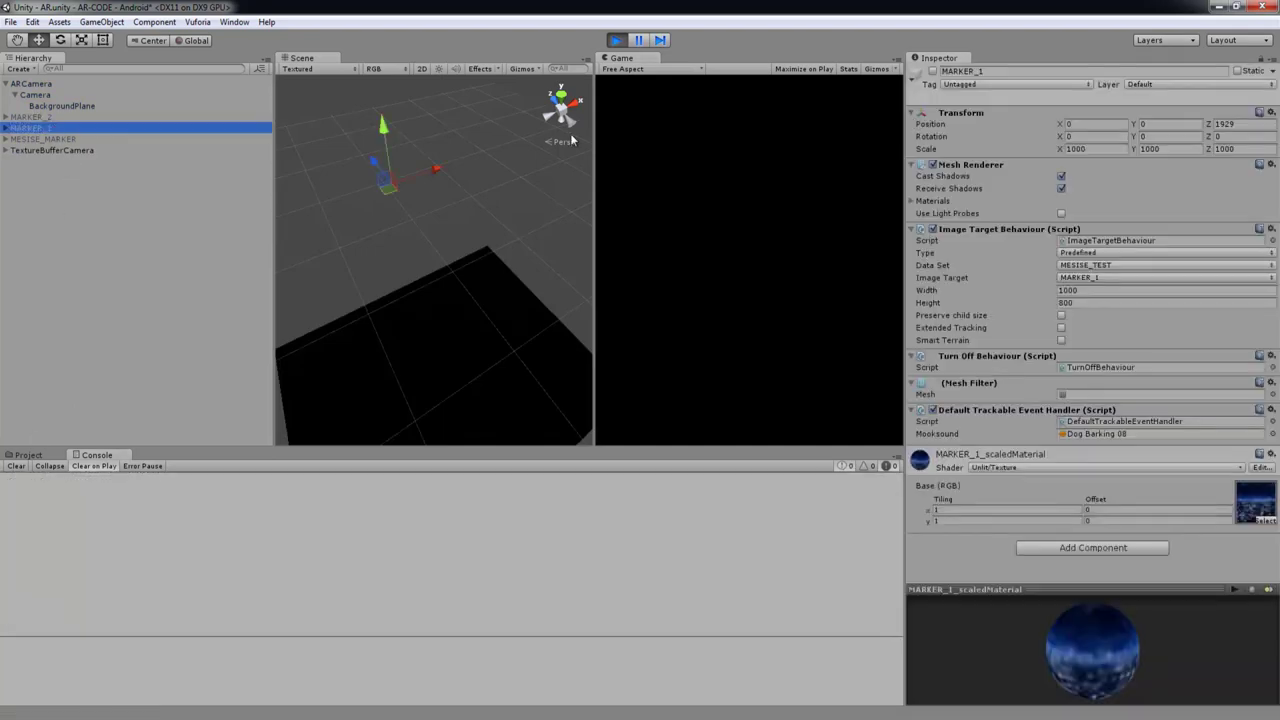
{"action": "left_click", "coordinate": [933, 72]}
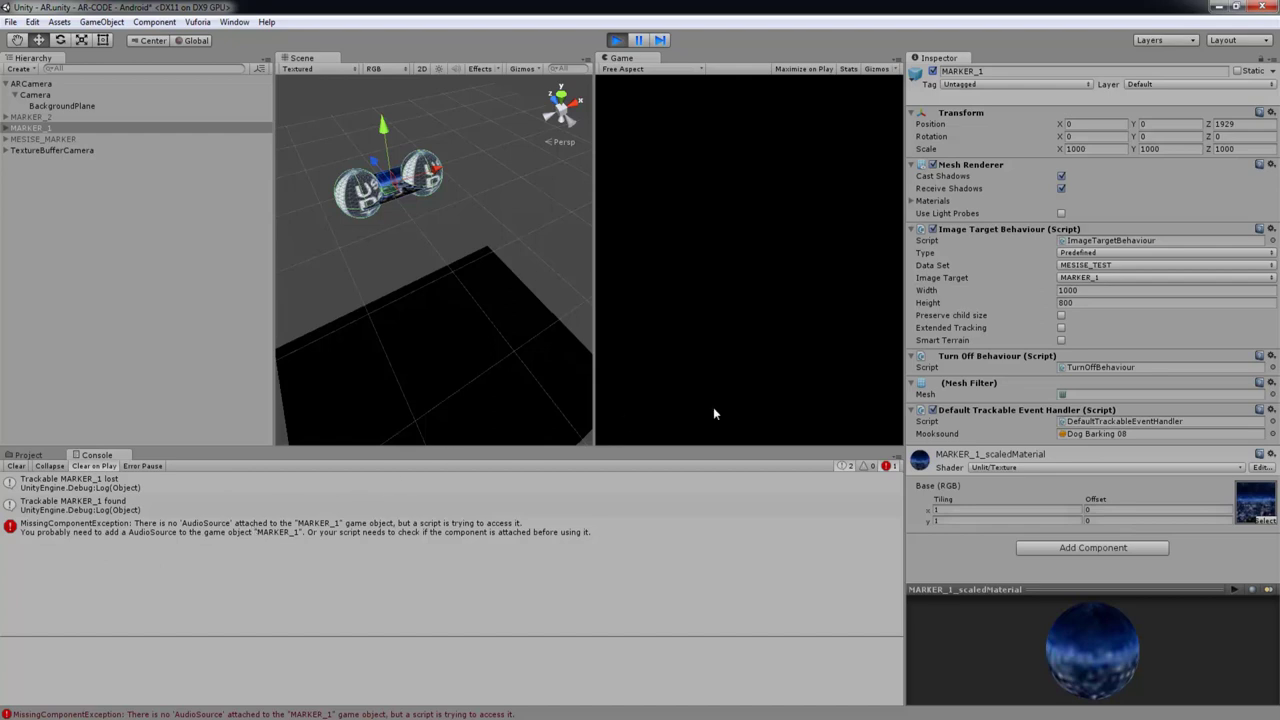
{"action": "left_click", "coordinate": [617, 40]}
Clear the console log and reactivate all three marker objects together
{"action": "left_click", "coordinate": [80, 118]}
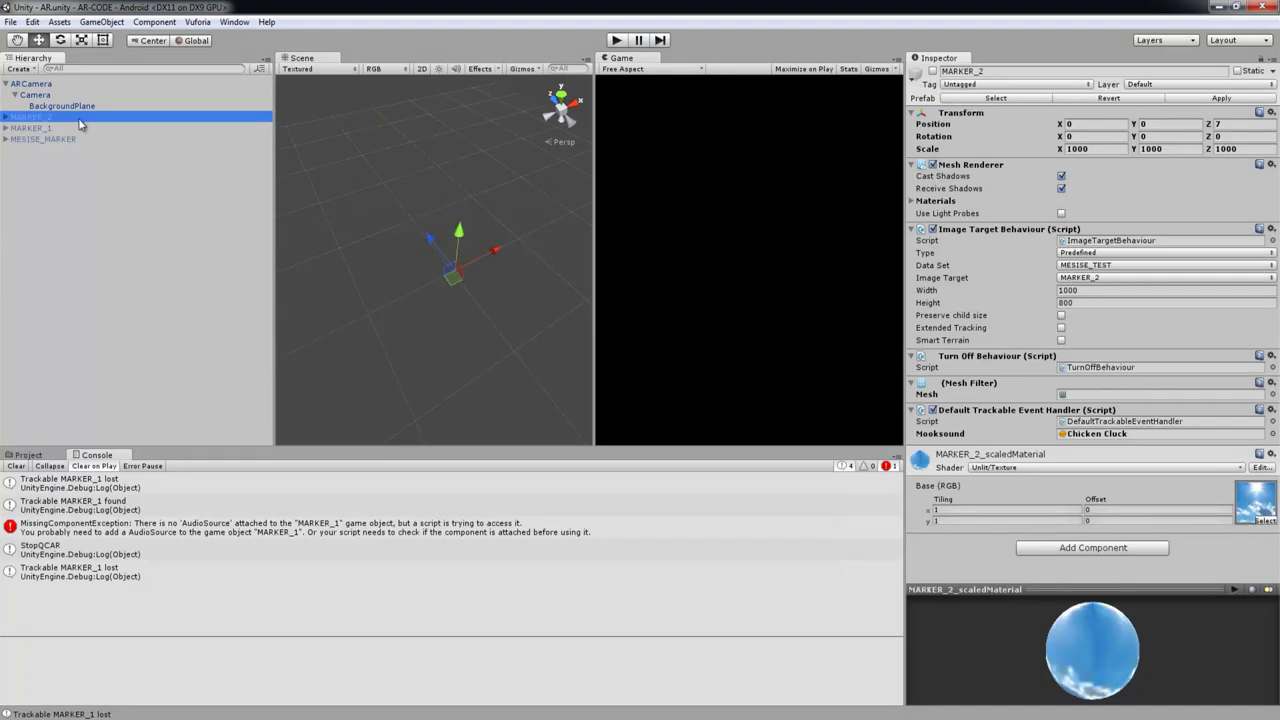
{"action": "left_click", "coordinate": [80, 139], "text": "shift"}
{"action": "left_click", "coordinate": [16, 465]}
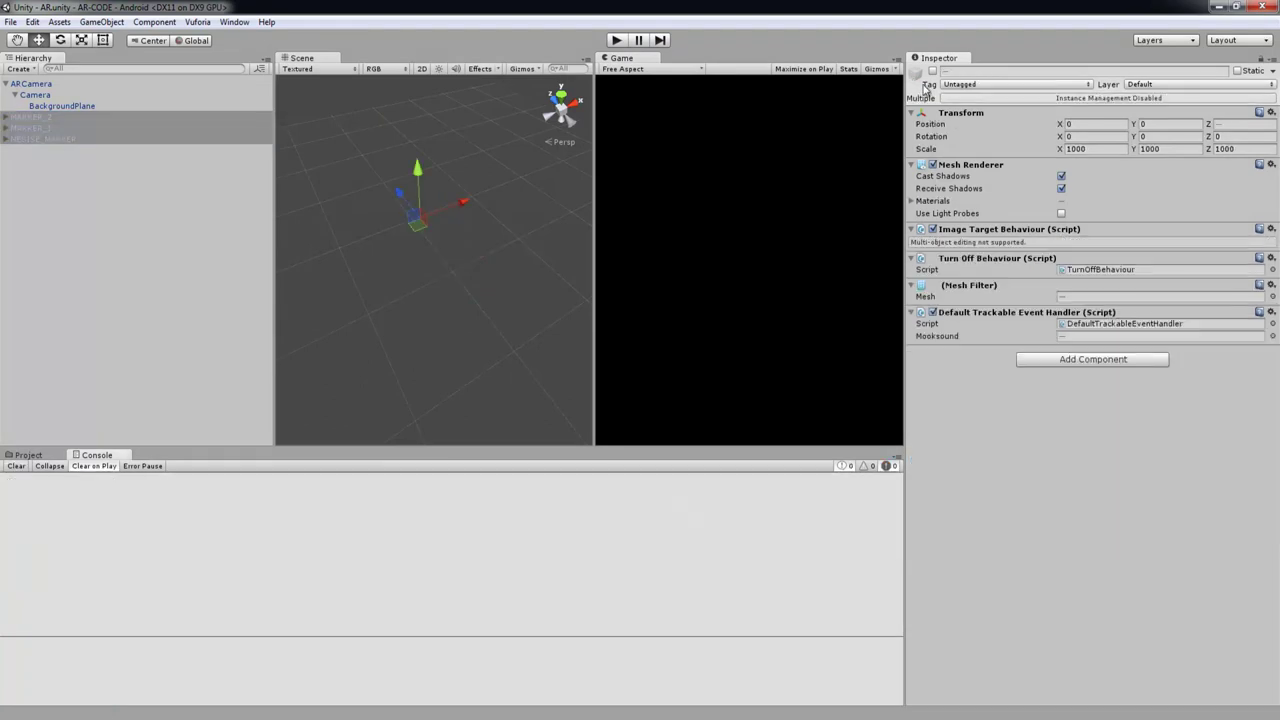
{"action": "left_click", "coordinate": [932, 71]}
{"action": "left_click", "coordinate": [197, 206]}
Add an Audio Source component to the MARKER_2 object and review its settings
{"action": "left_click", "coordinate": [89, 130]}
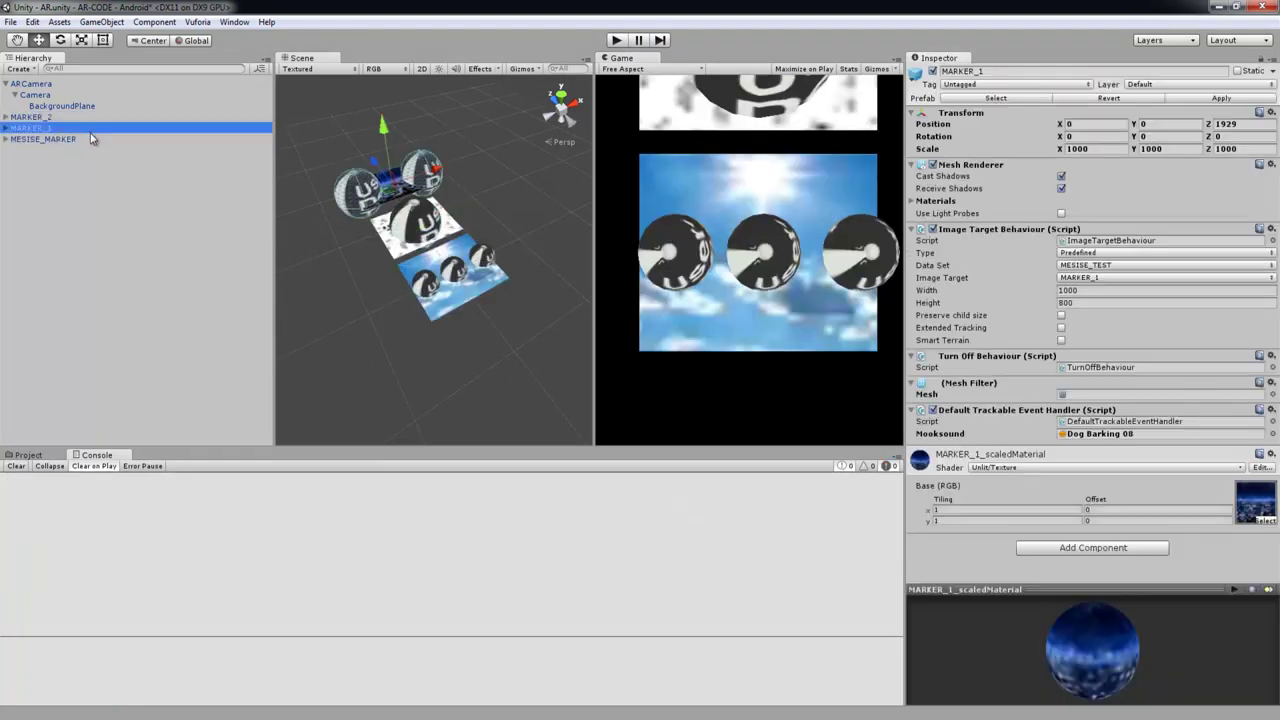
{"action": "left_click", "coordinate": [88, 117]}
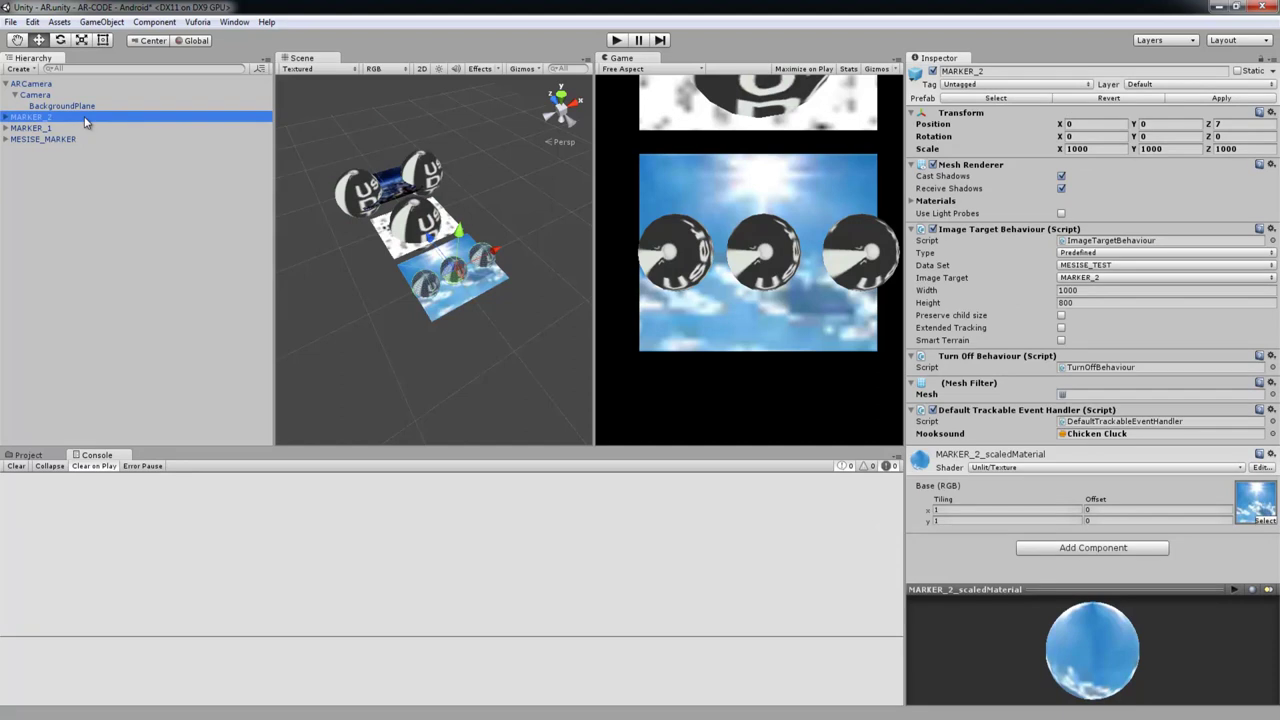
{"action": "left_click", "coordinate": [1058, 547]}
{"action": "type", "text": "audio"}
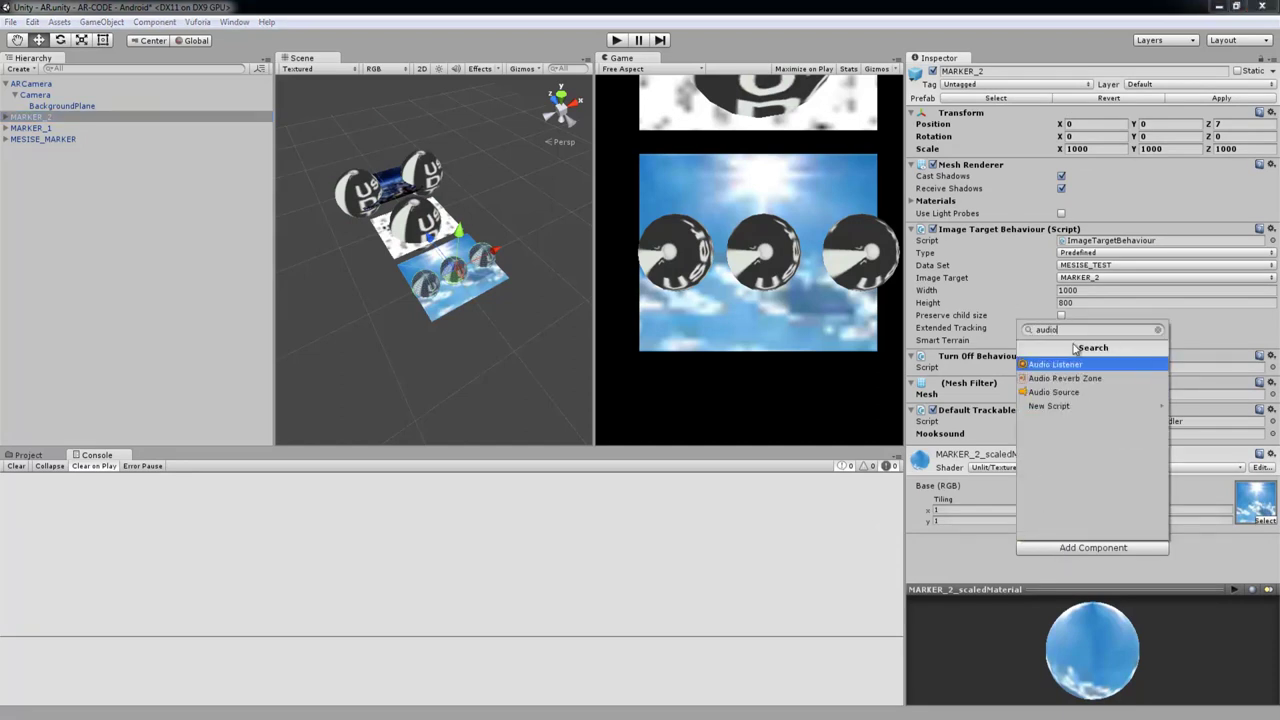
{"action": "left_click", "coordinate": [1083, 393]}
{"action": "scroll", "coordinate": [1055, 445], "scroll_direction": "down", "scroll_amount": 5}
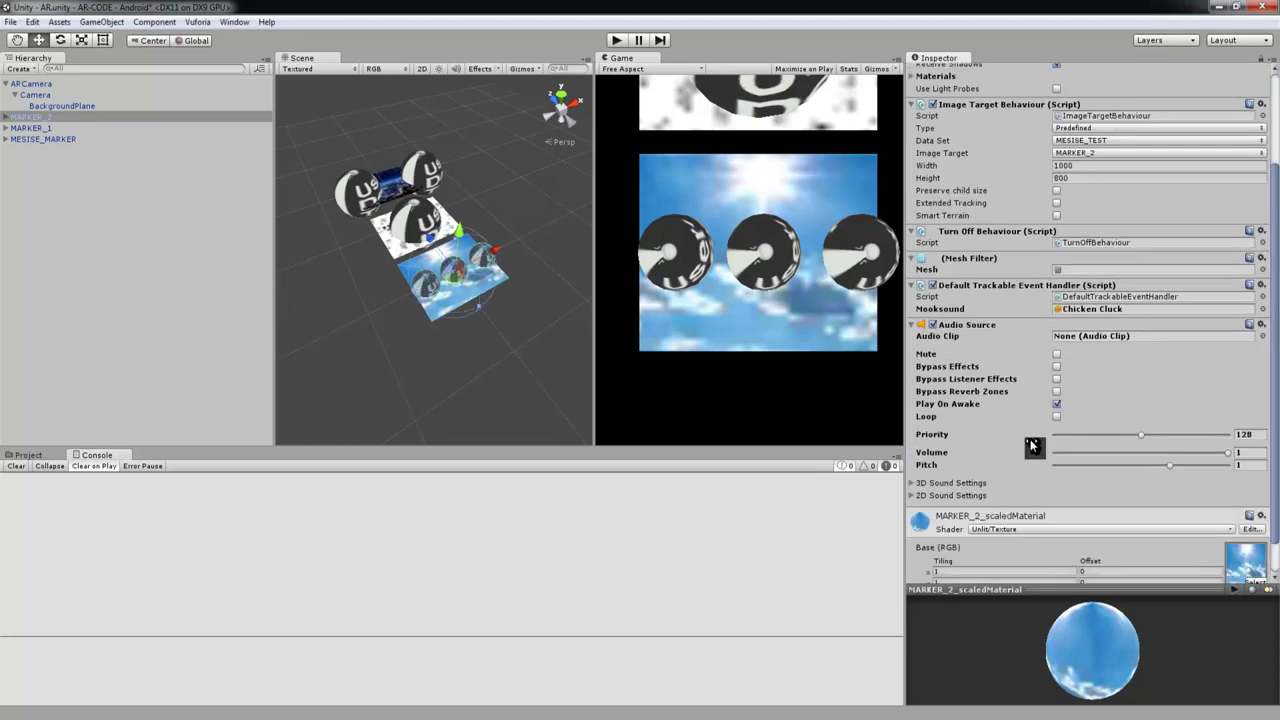
{"action": "scroll", "coordinate": [1040, 500], "scroll_direction": "down", "scroll_amount": 2}
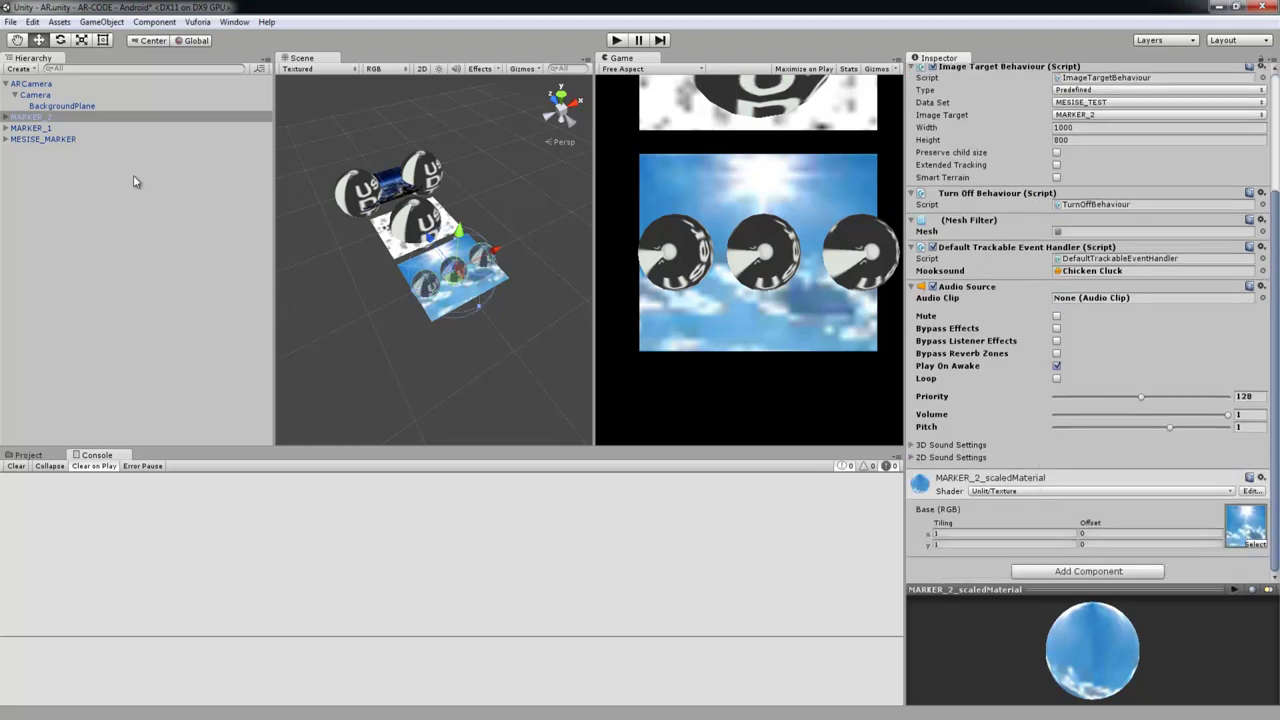
Add an Audio Source component to the MARKER_1 object
{"action": "left_click", "coordinate": [106, 129]}
{"action": "left_click", "coordinate": [1071, 541]}
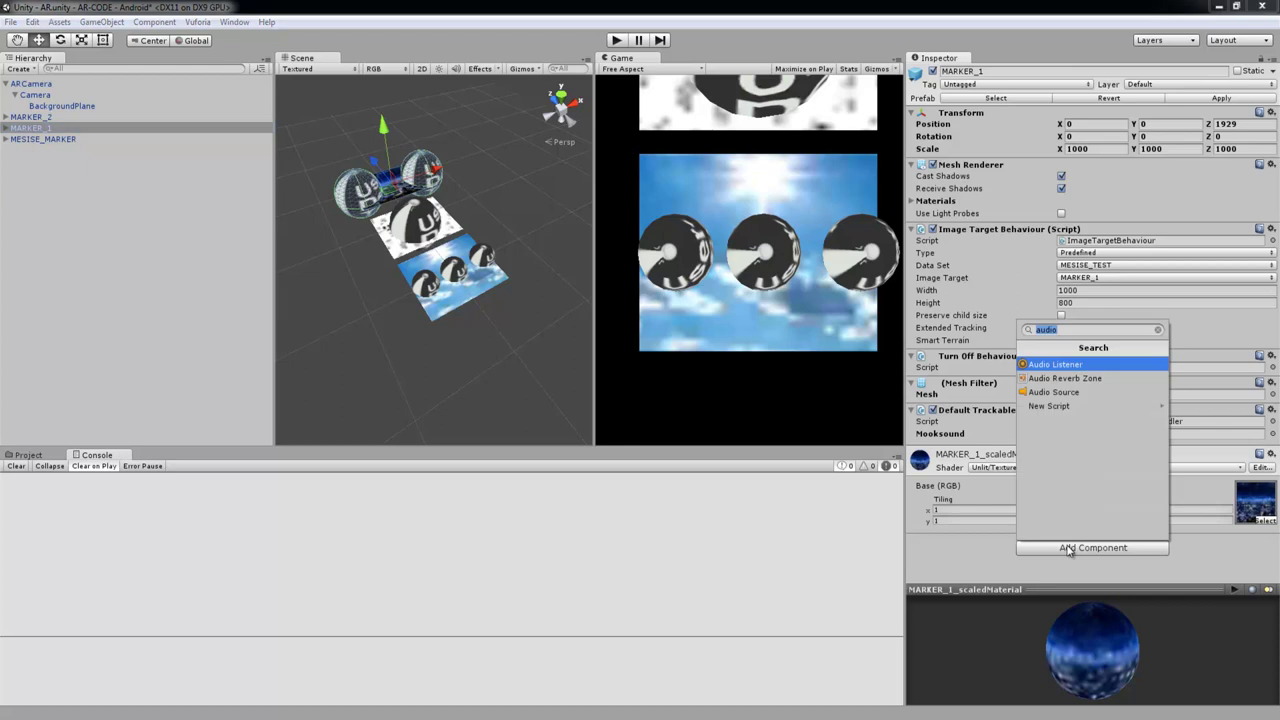
{"action": "left_click", "coordinate": [1092, 396]}
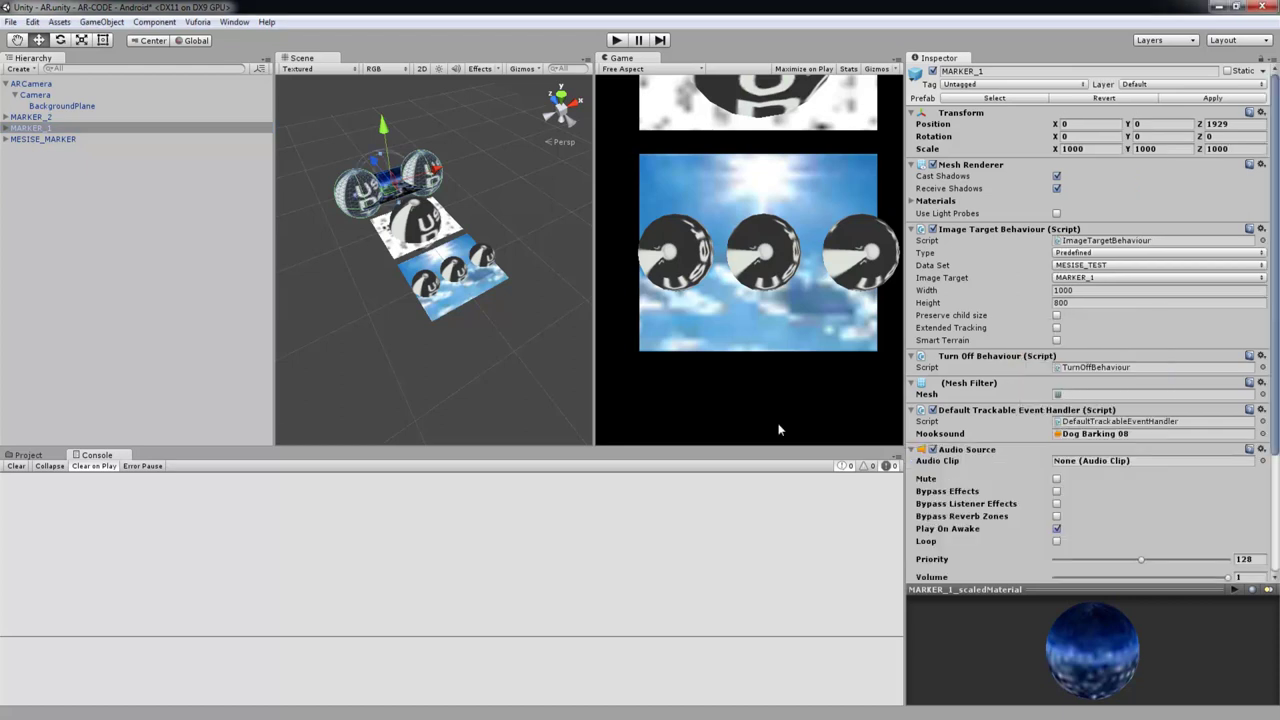
Add an Audio Source component to the MESISE_MARKER object and review its settings
{"action": "left_click", "coordinate": [147, 142]}
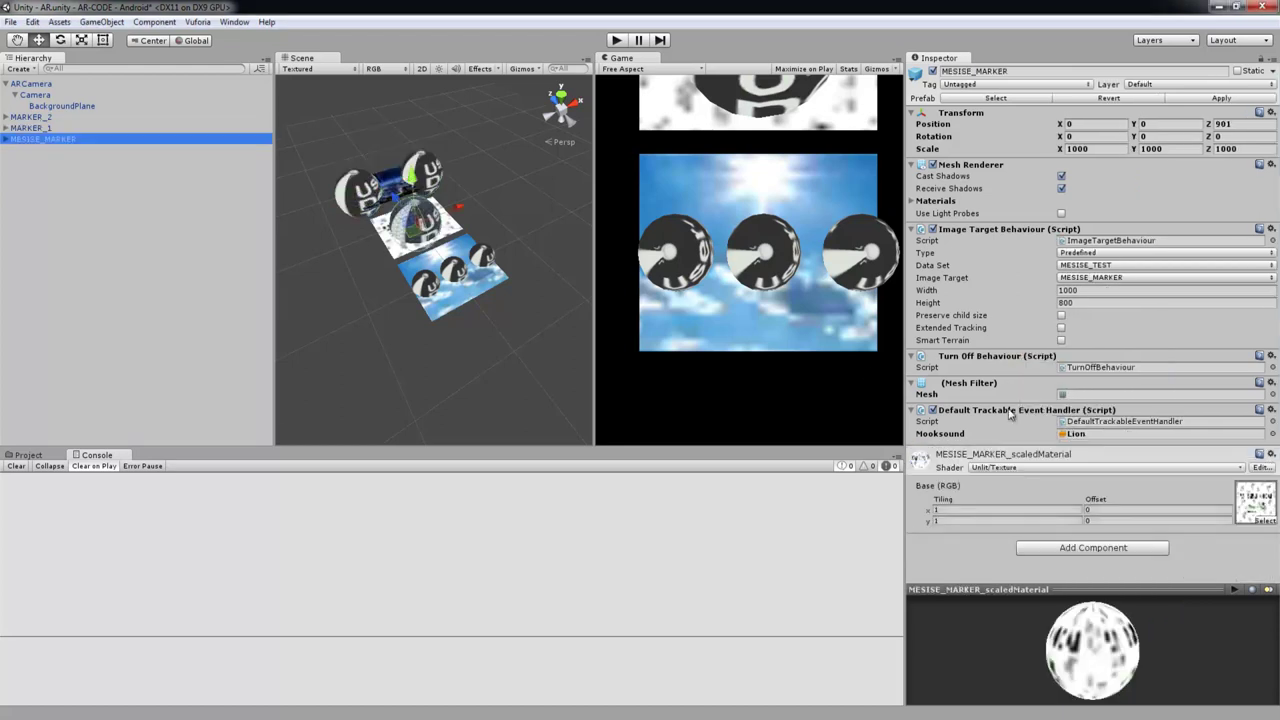
{"action": "left_click", "coordinate": [1058, 548]}
{"action": "left_click", "coordinate": [1079, 391]}
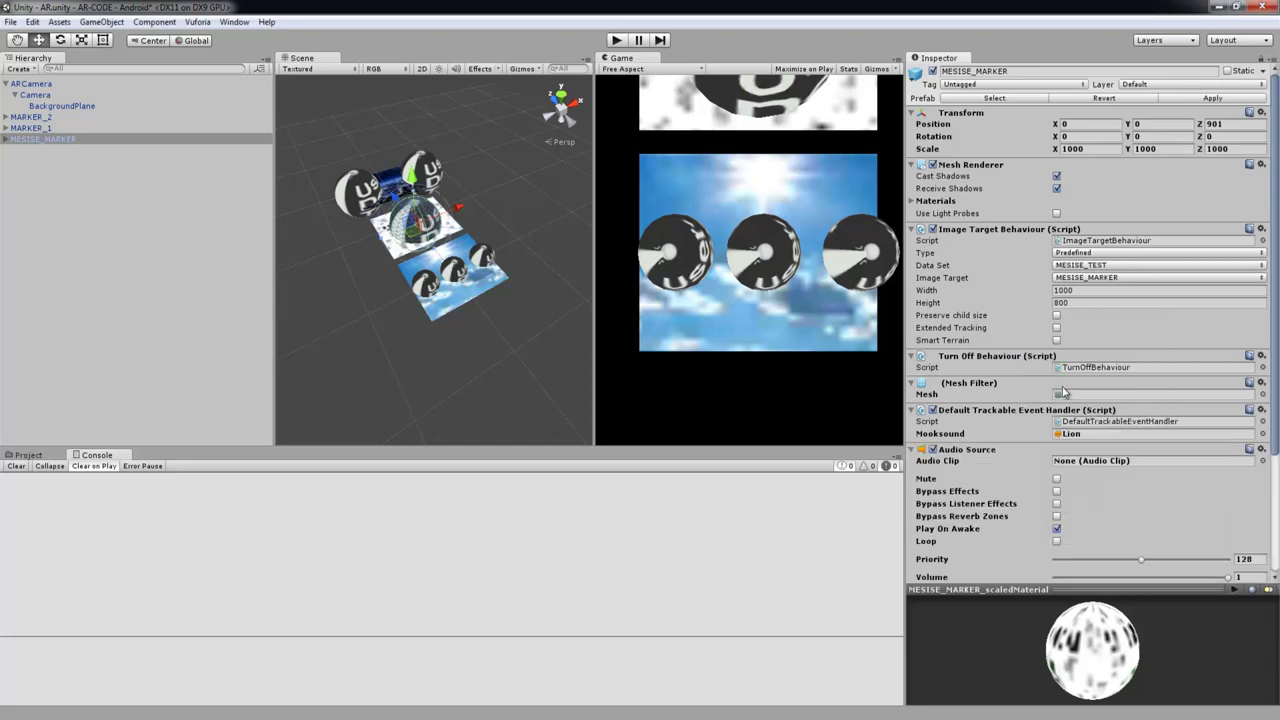
{"action": "left_click", "coordinate": [532, 381]}
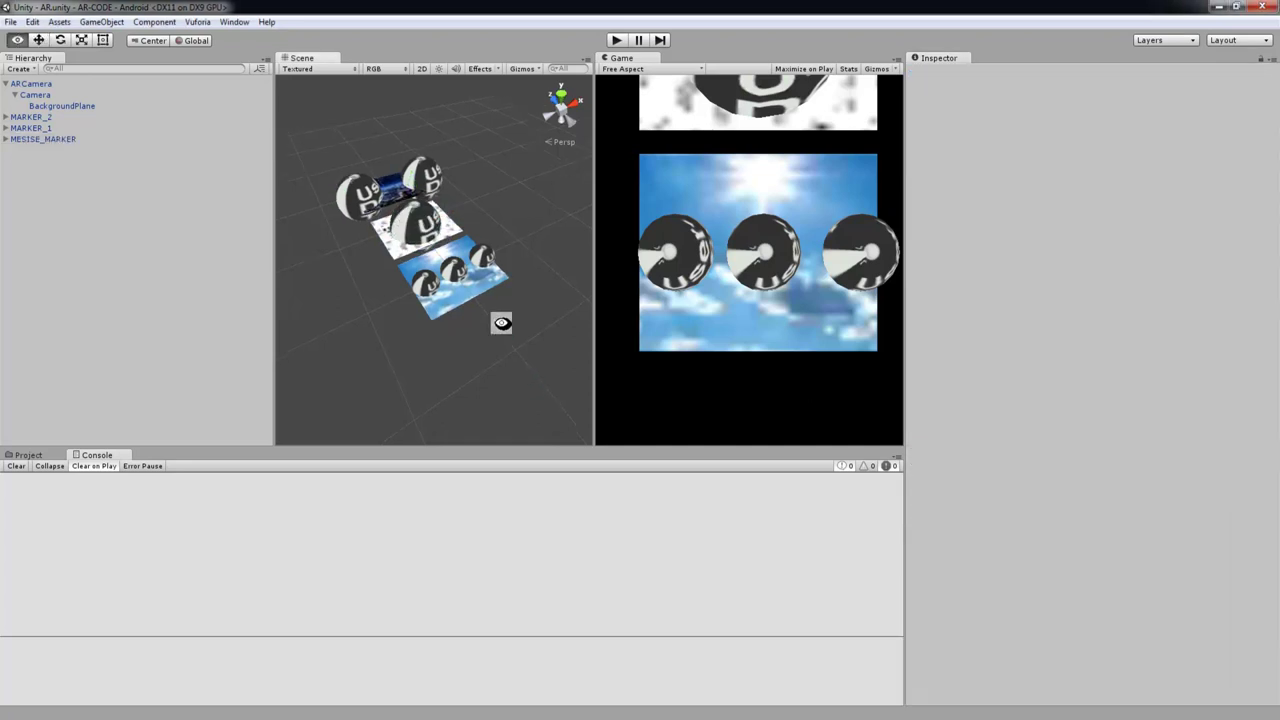
{"action": "left_click", "coordinate": [87, 139]}
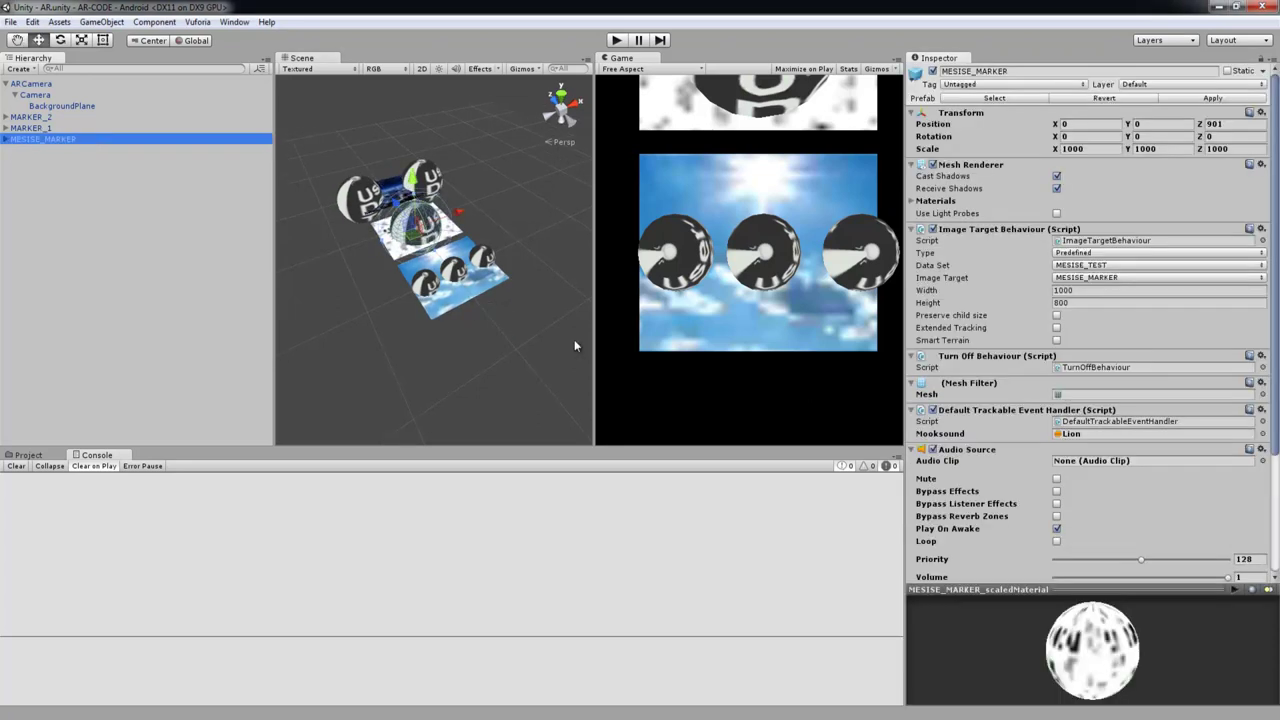
{"action": "scroll", "coordinate": [1028, 530], "scroll_direction": "down", "scroll_amount": 3}
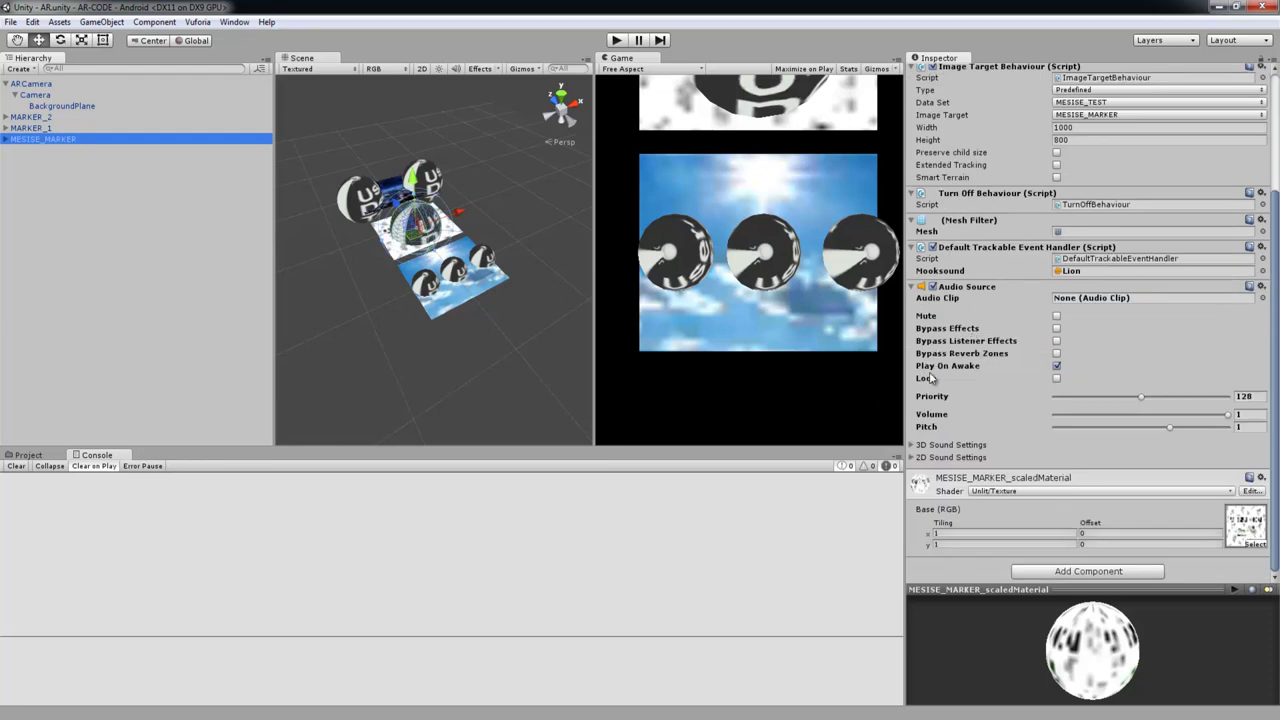
{"action": "middle_click_drag", "start_coordinate": [466, 349], "coordinate": [442, 317]}
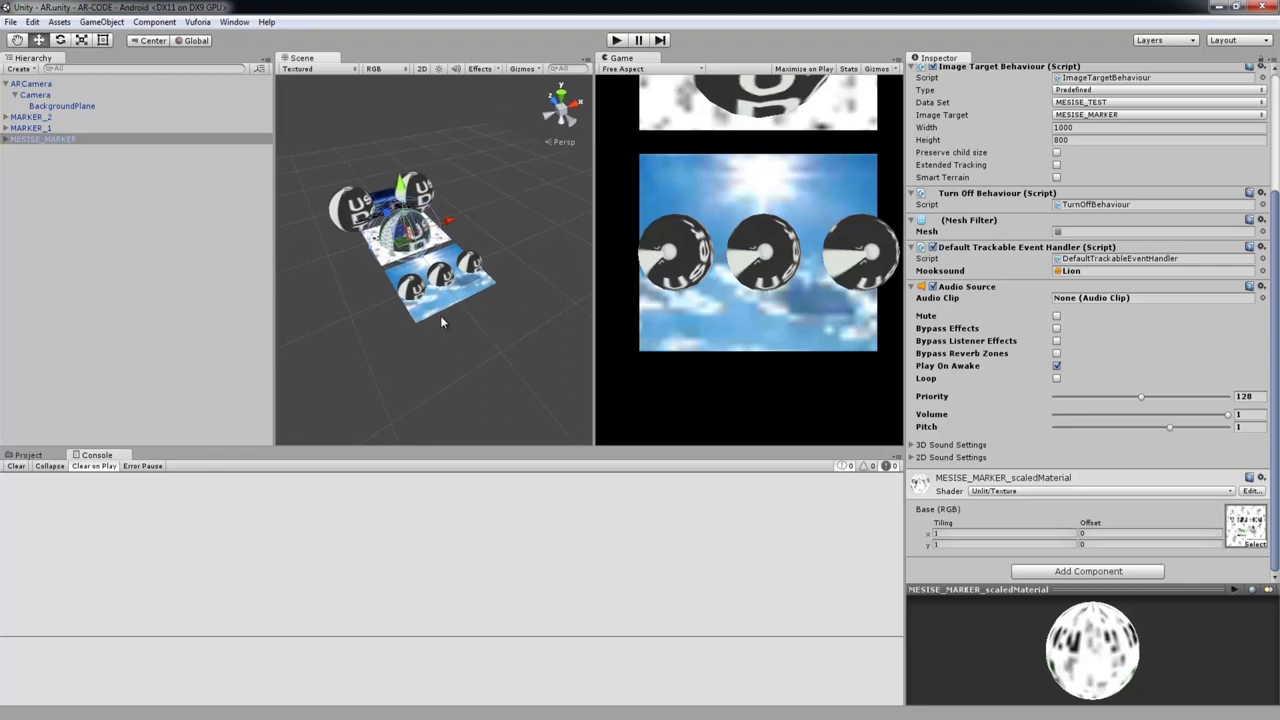
{"action": "mouse_move", "coordinate": [442, 321]}
{"action": "left_mouse_down", "text": "alt"}
{"action": "mouse_move", "coordinate": [430, 318]}
{"action": "mouse_move", "coordinate": [440, 335]}
{"action": "left_mouse_up", "text": "alt"}
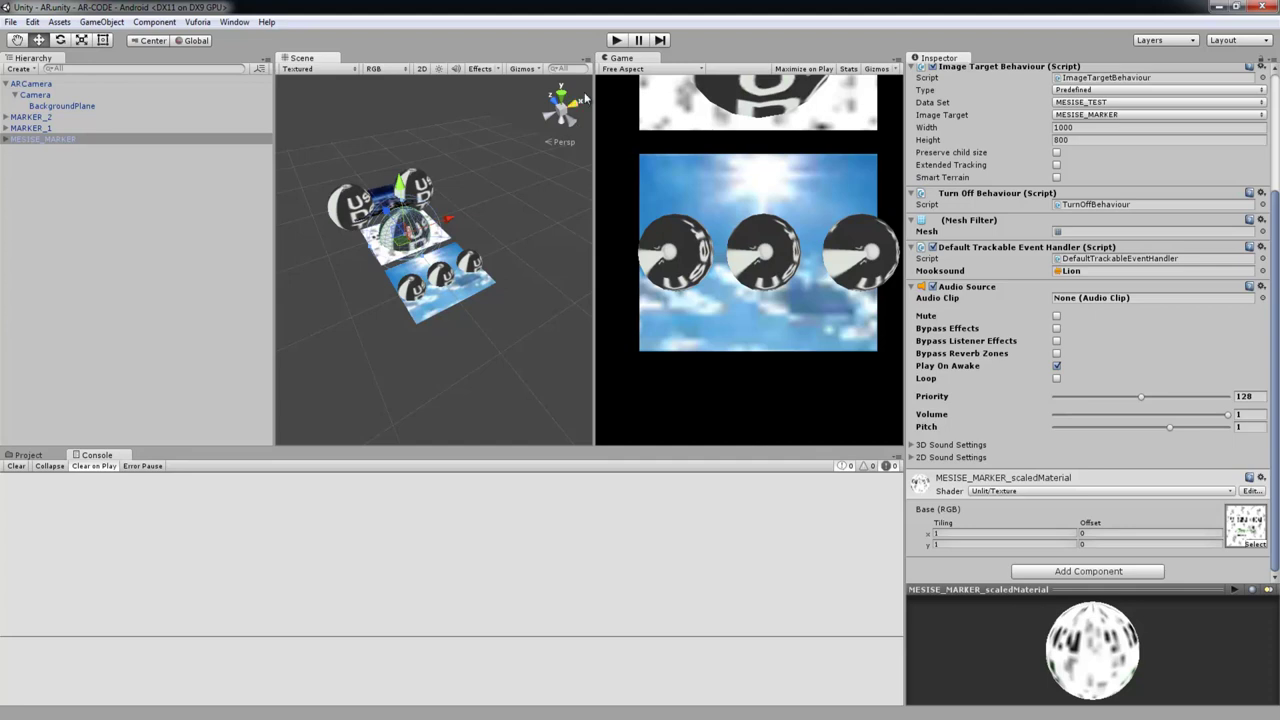
Deactivate MARKER_2, MARKER_1 and MESISE_MARKER together and run the scene
{"action": "left_click", "coordinate": [120, 107]}
{"action": "left_click", "coordinate": [125, 117]}
{"action": "left_click", "coordinate": [169, 140], "text": "shift"}
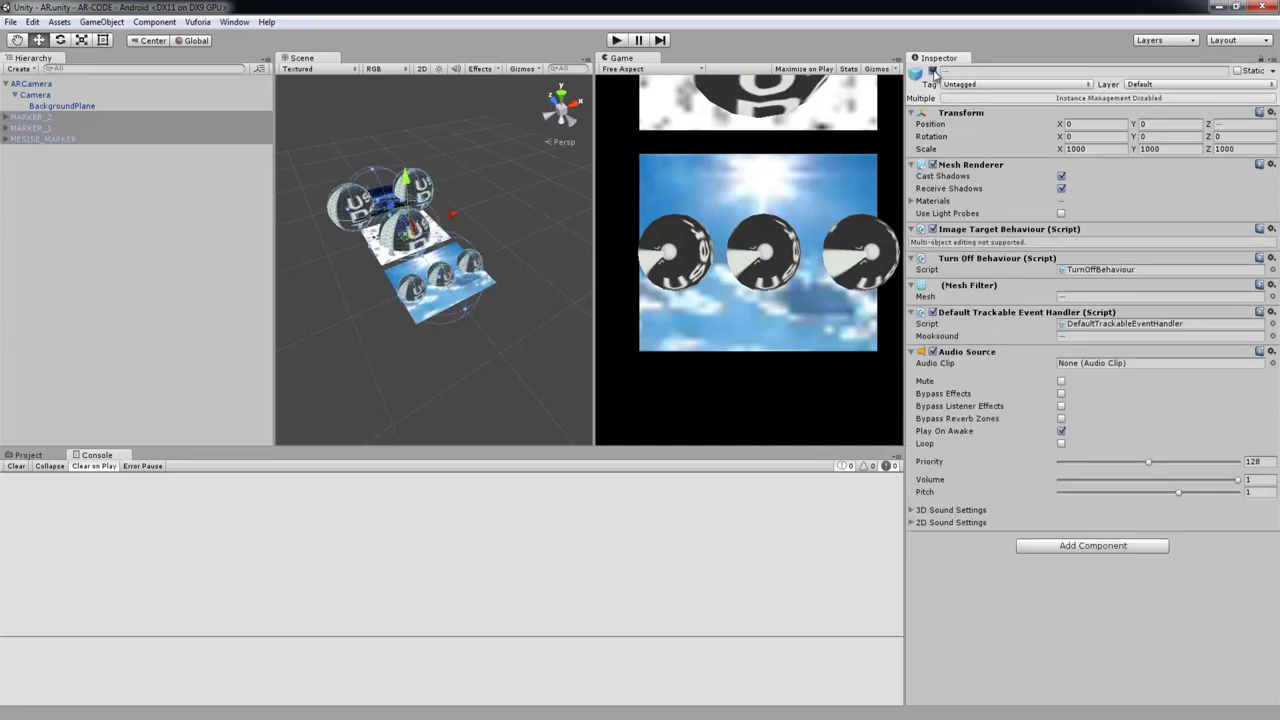
{"action": "left_click", "coordinate": [932, 70]}
{"action": "left_click", "coordinate": [616, 40]}
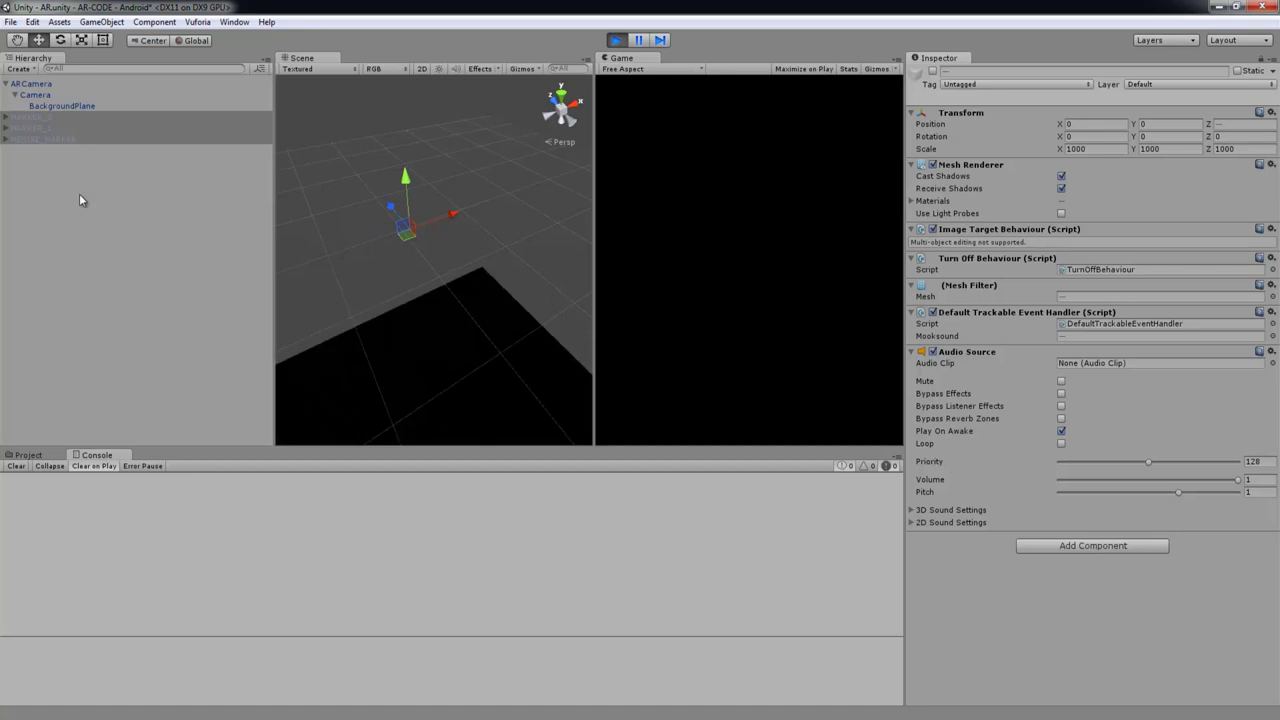
Toggle MARKER_1 and MESISE_MARKER on and off in the running scene to test their tracking sounds
{"action": "left_click", "coordinate": [62, 128]}
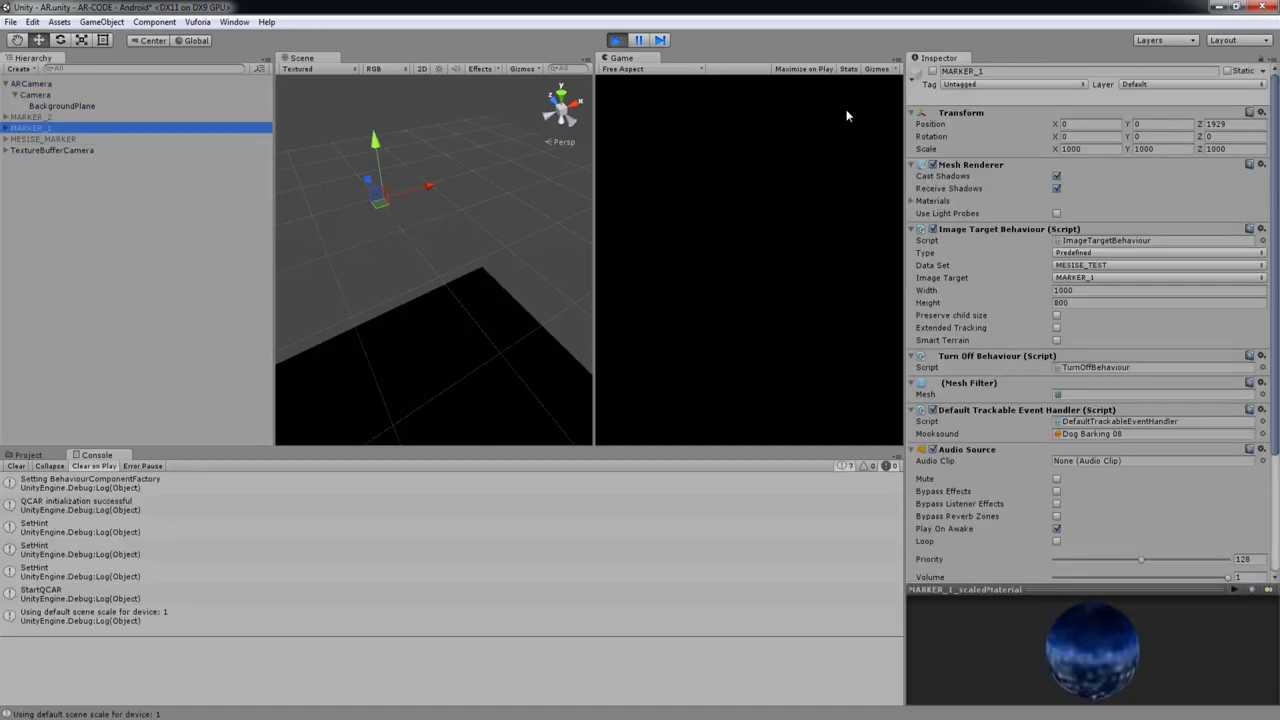
{"action": "left_click", "coordinate": [932, 72]}
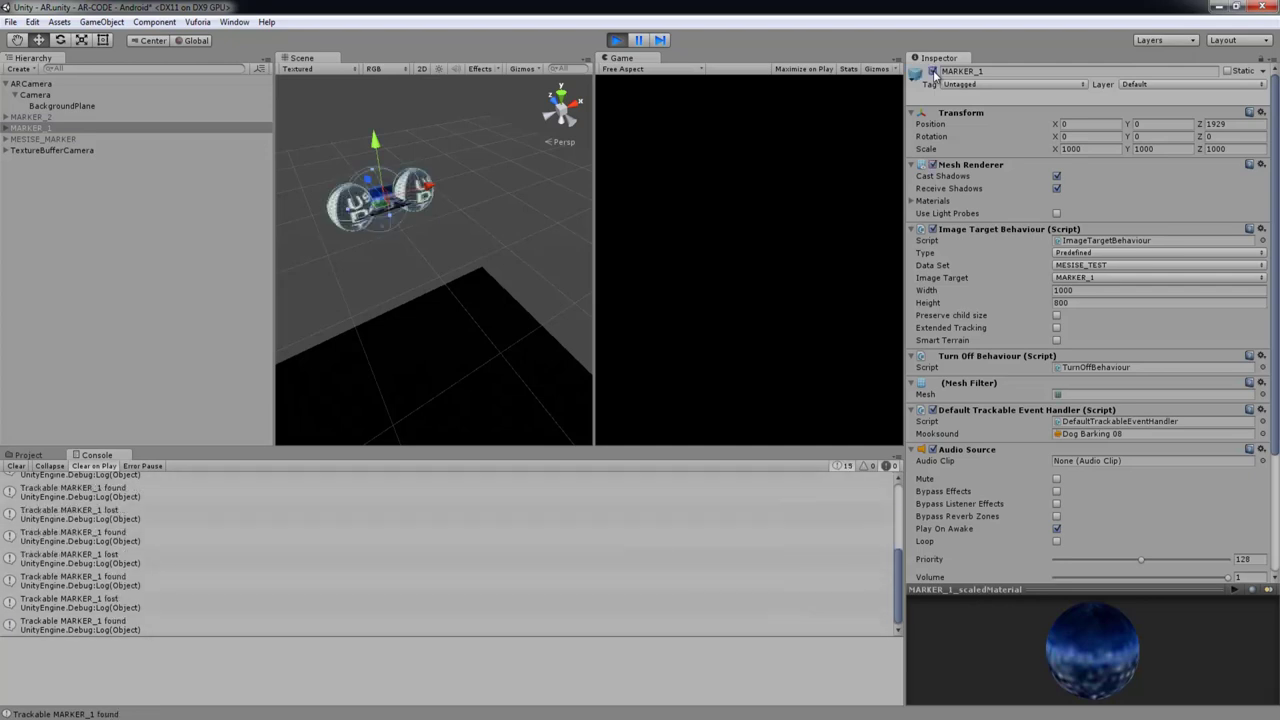
{"action": "left_click", "coordinate": [150, 139]}
{"action": "left_click", "coordinate": [932, 71]}
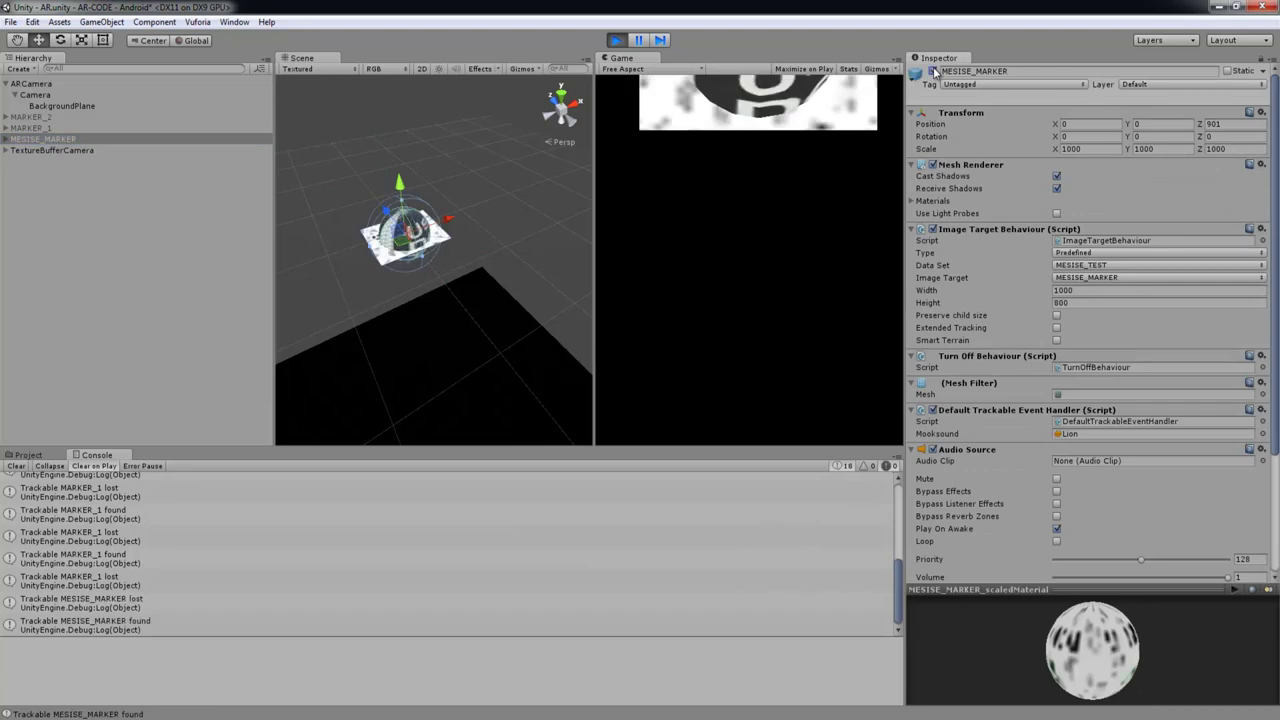
{"action": "left_click", "coordinate": [933, 72]}
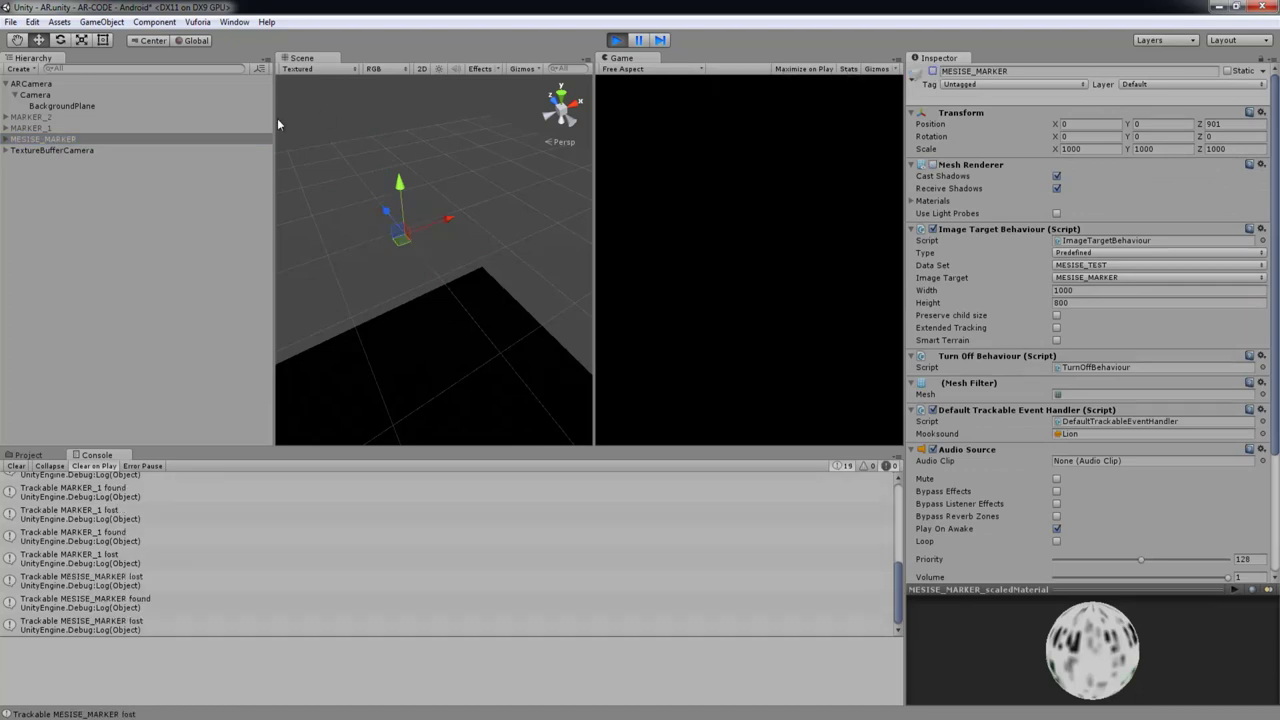
Toggle MARKER_2 on and off to test its tracking sound, and stop the running scene
{"action": "left_click", "coordinate": [60, 117]}
{"action": "left_click", "coordinate": [932, 72]}
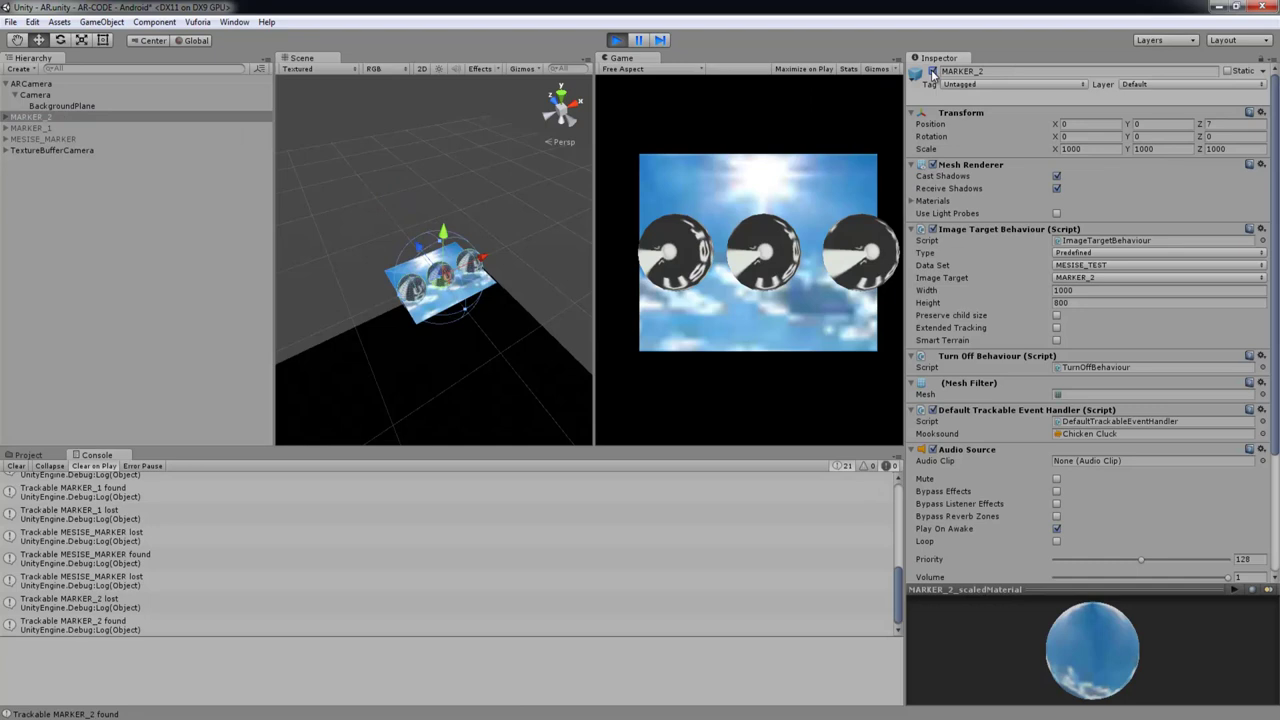
{"action": "left_click", "coordinate": [932, 72]}
{"action": "left_click", "coordinate": [932, 72]}
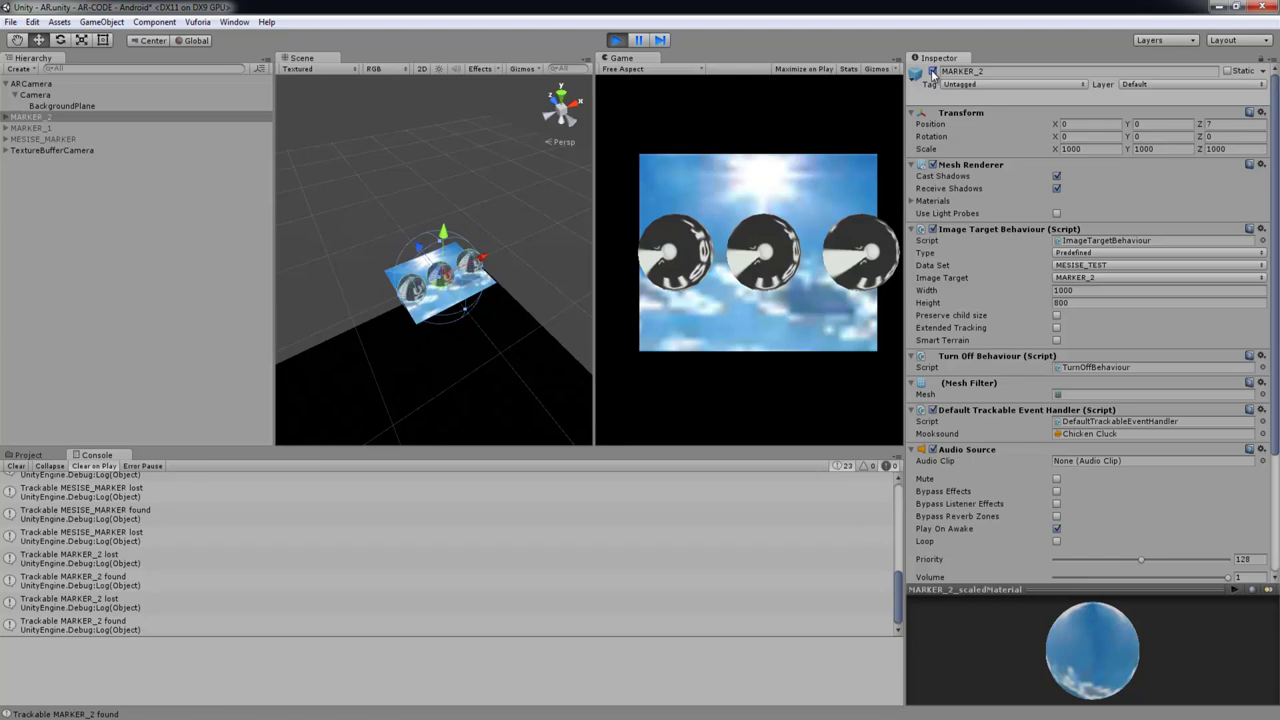
{"action": "left_click", "coordinate": [932, 72]}
{"action": "left_click", "coordinate": [311, 180]}
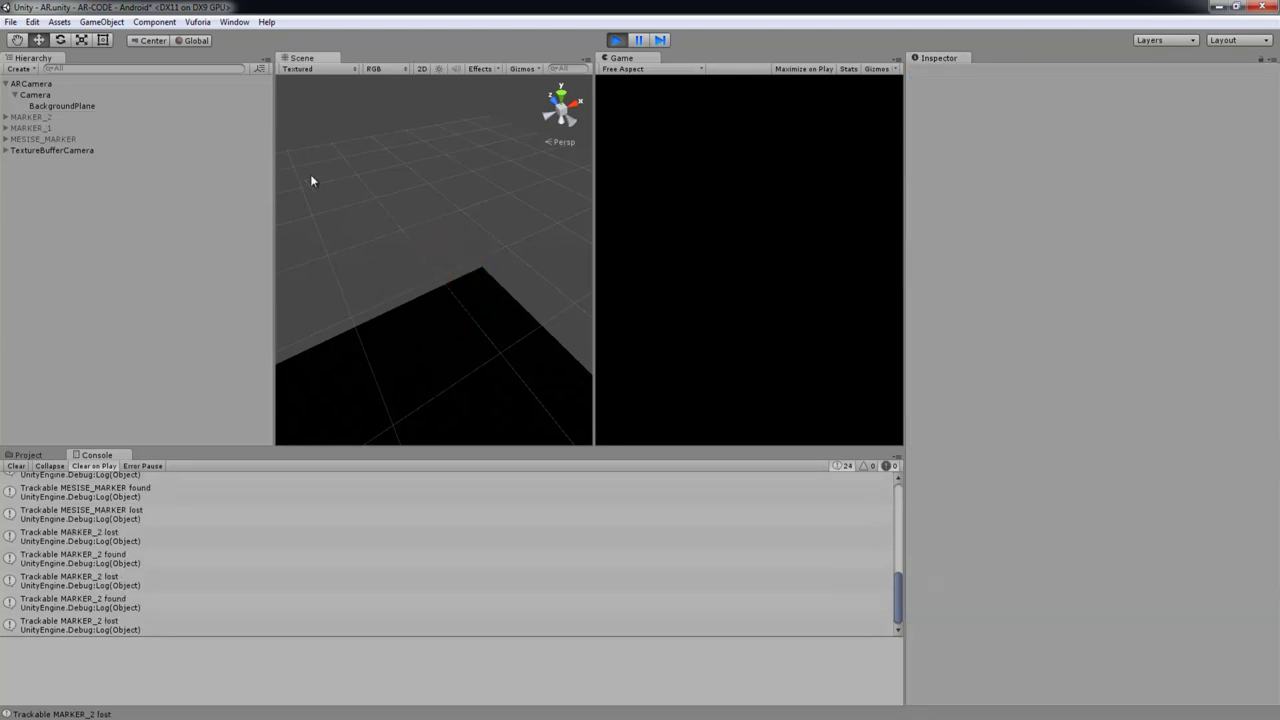
{"action": "key", "text": "ctrl+s"}
{"action": "left_click", "coordinate": [616, 40]}
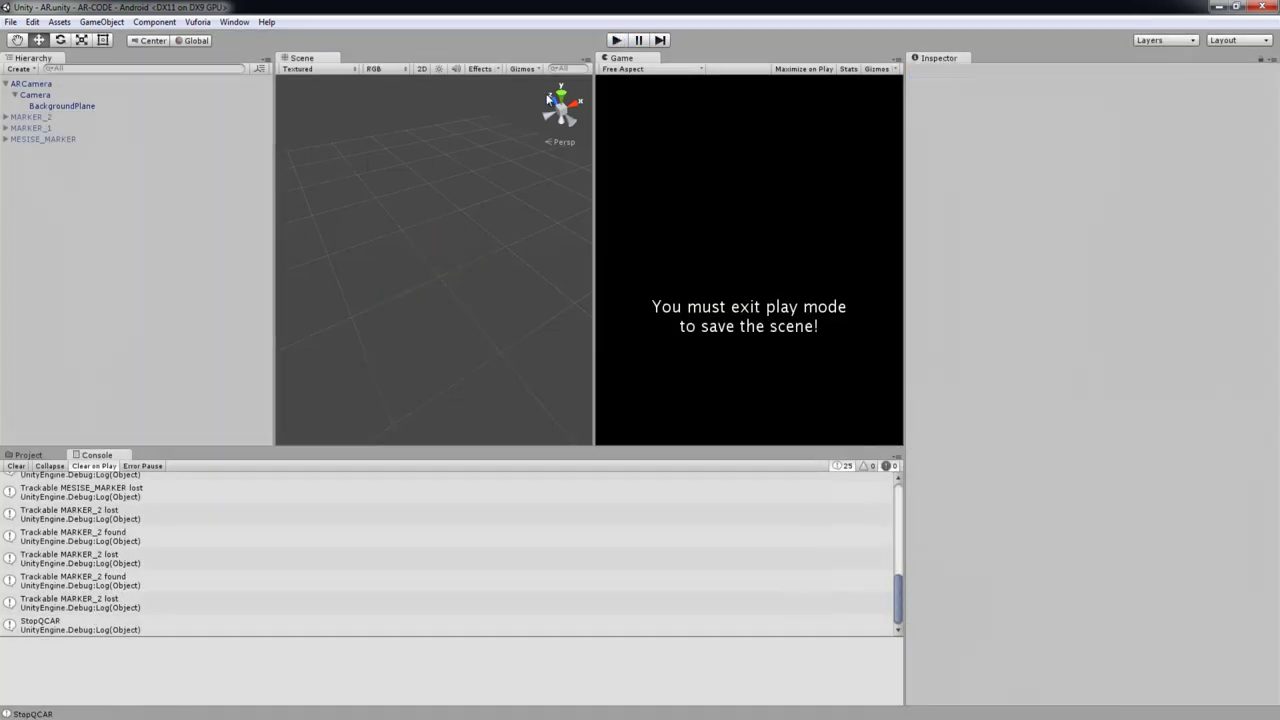
Reactivate MARKER_2, MARKER_1 and MESISE_MARKER together
{"action": "left_click", "coordinate": [50, 117]}
{"action": "left_click", "coordinate": [45, 139], "text": "shift"}
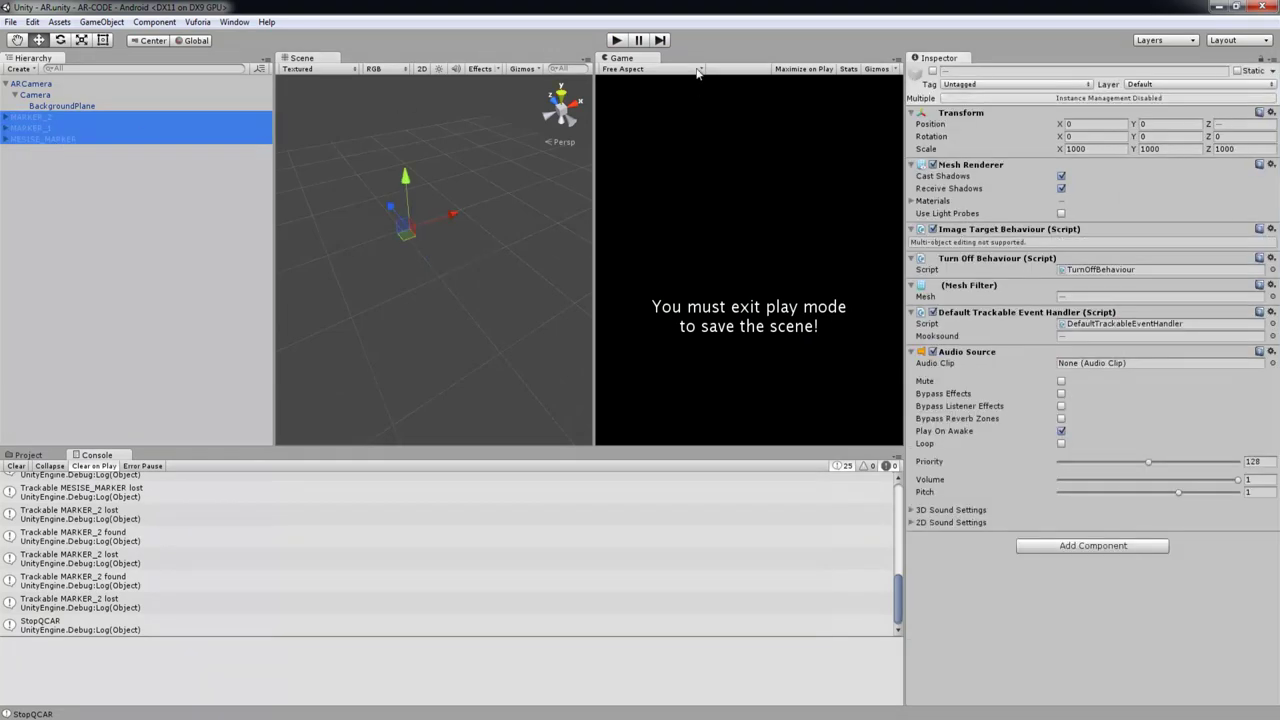
{"action": "left_click", "coordinate": [933, 72]}
{"action": "left_click", "coordinate": [531, 175]}
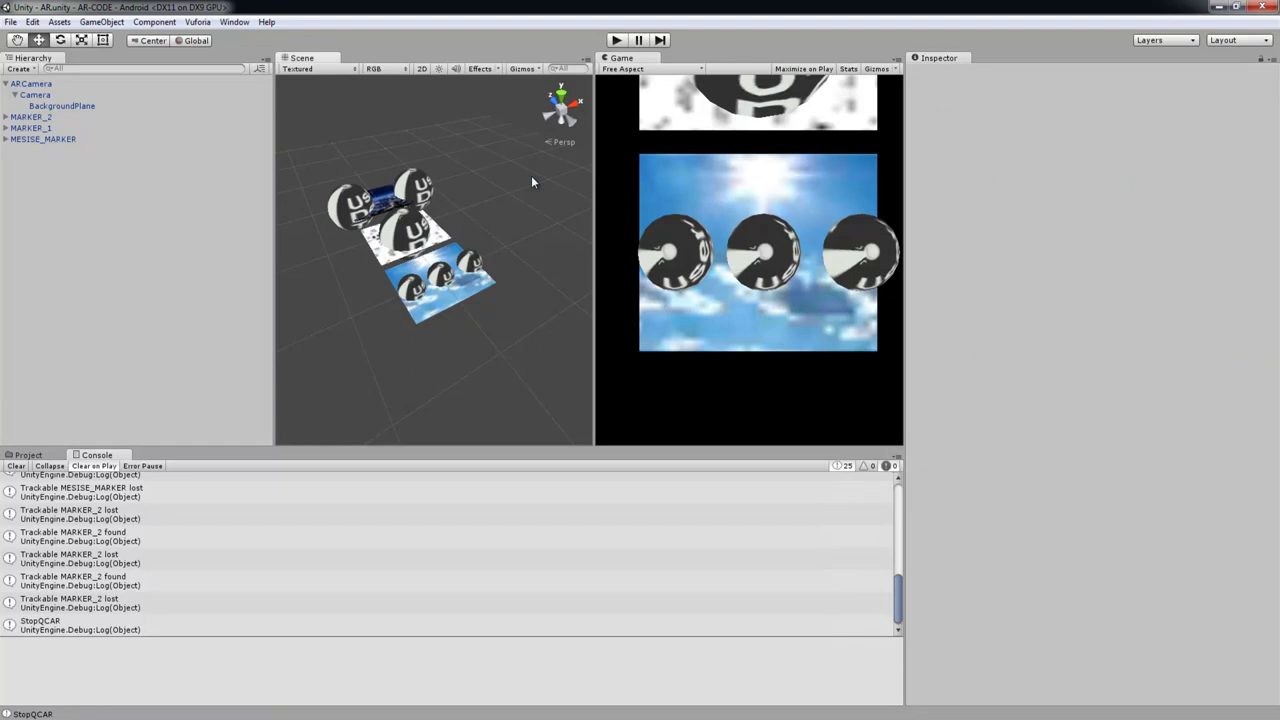
Build the Android app and run it on the phone mirrored on screen
{"action": "key", "text": "ctrl+b"}
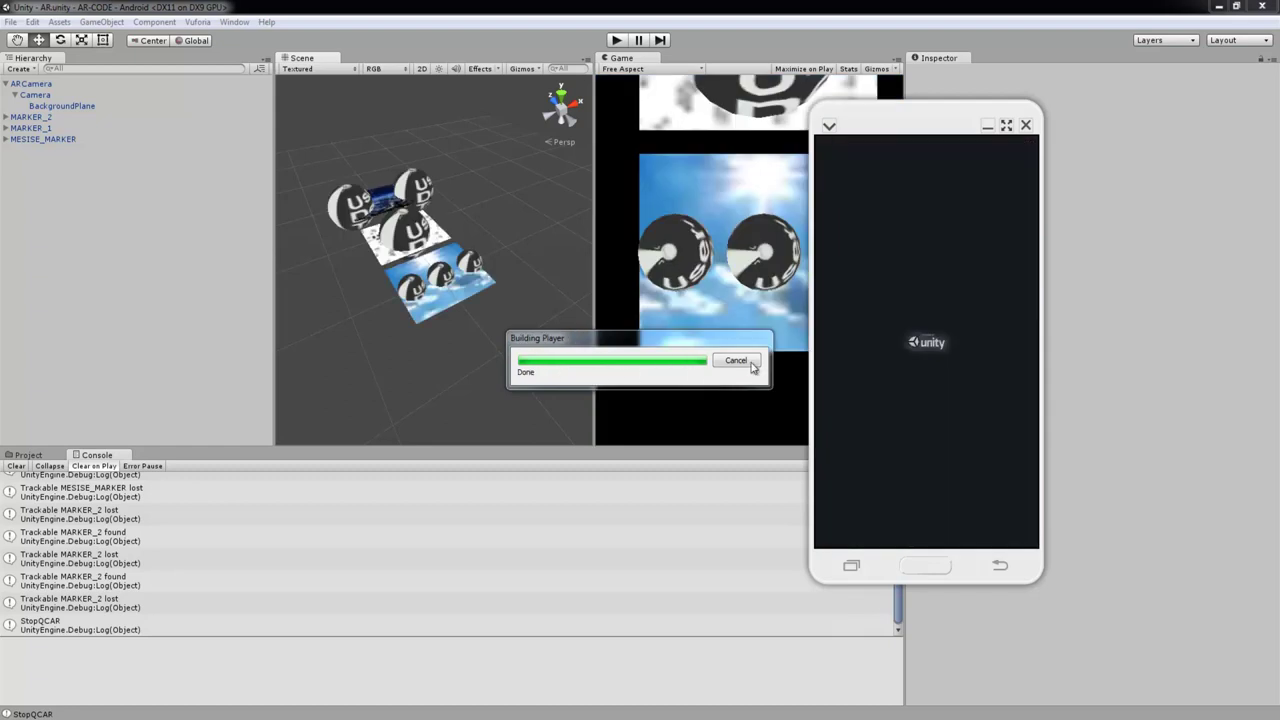
{"action": "mouse_move", "coordinate": [912, 123]}
{"action": "left_mouse_down"}
{"action": "mouse_move", "coordinate": [963, 122]}
{"action": "mouse_move", "coordinate": [920, 115]}
{"action": "left_mouse_up"}
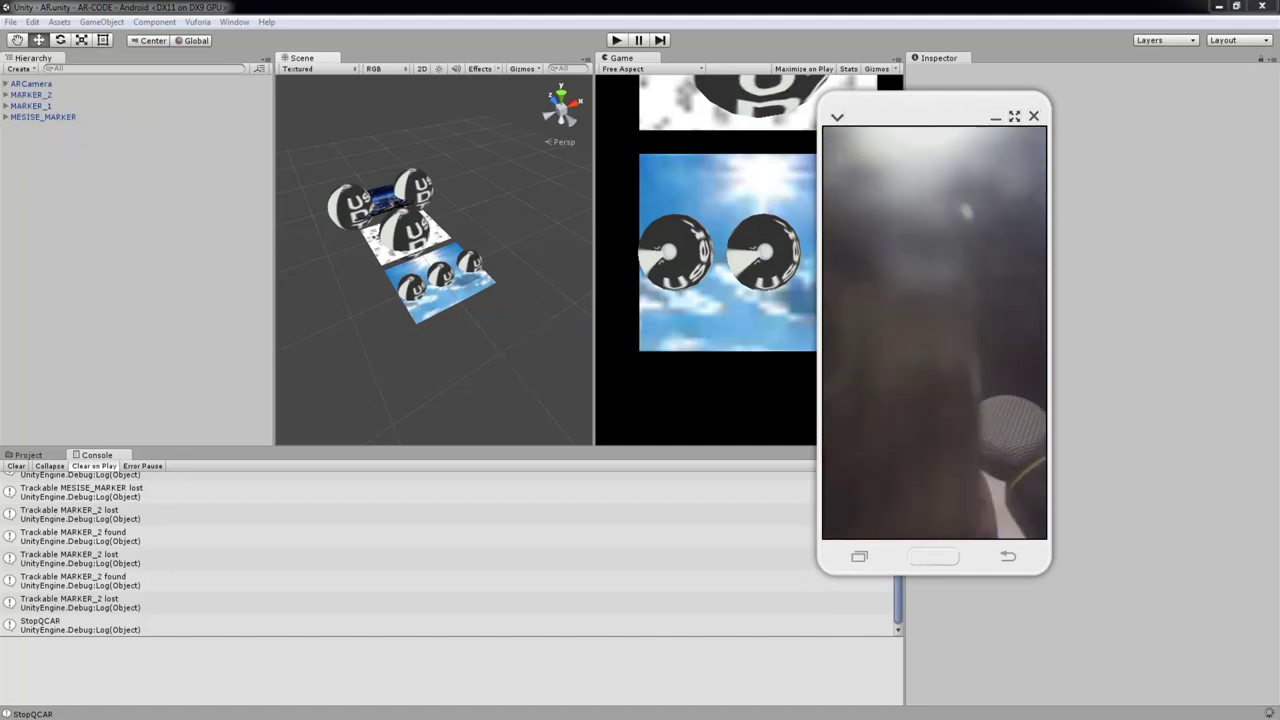
Switch to ACDSee Quick View and show MESISE_MARKER_scaled.jpg, MARKER_2_scaled.jpg and MARKER_1_scaled.jpg in turn to the phone camera to test tracking
{"action": "key", "text": "alt+Tab"}
{"action": "left_click_drag", "start_coordinate": [416, 97], "coordinate": [423, 97]}
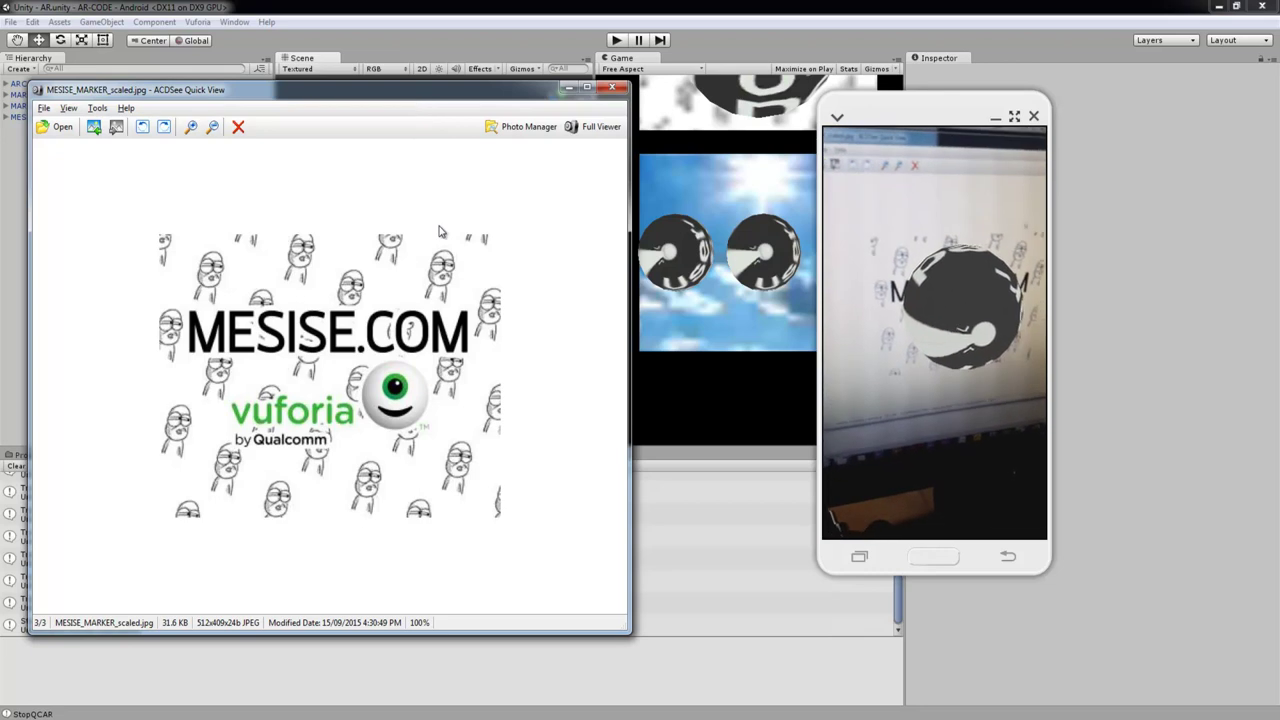
{"action": "scroll", "coordinate": [438, 231], "scroll_direction": "up", "scroll_amount": 1}
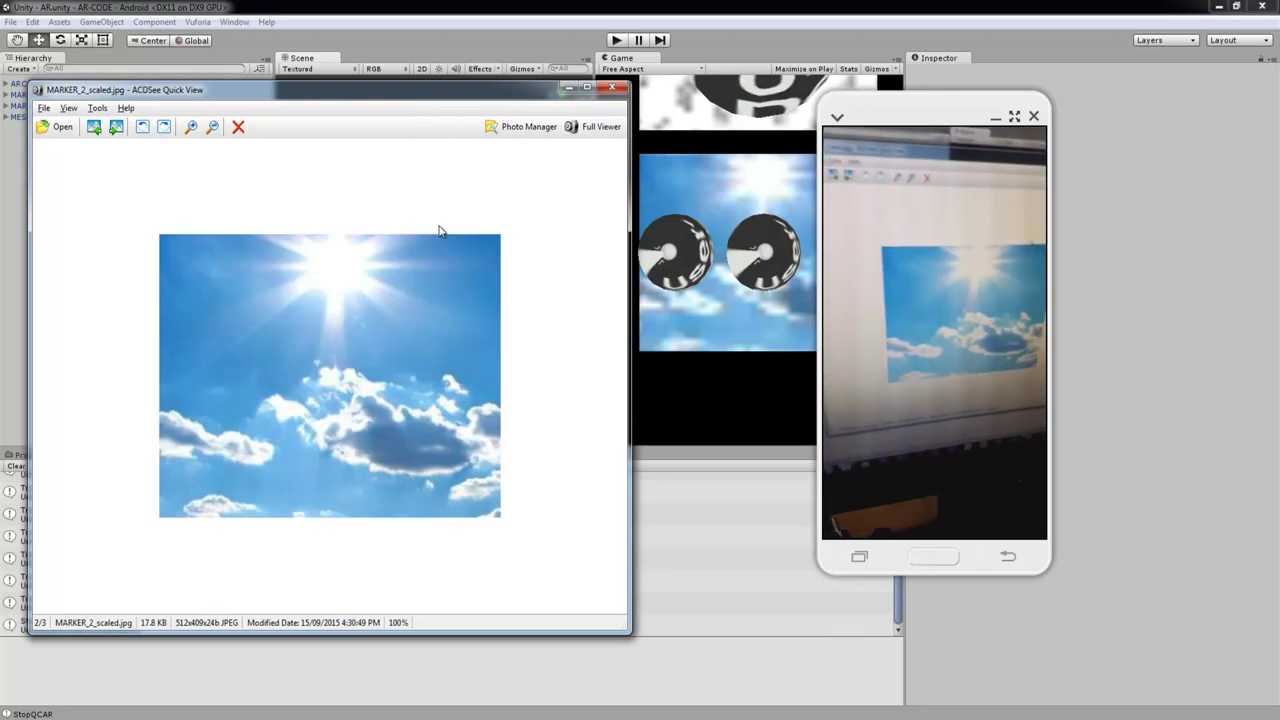
{"action": "scroll", "coordinate": [438, 231], "scroll_direction": "up", "scroll_amount": 1}
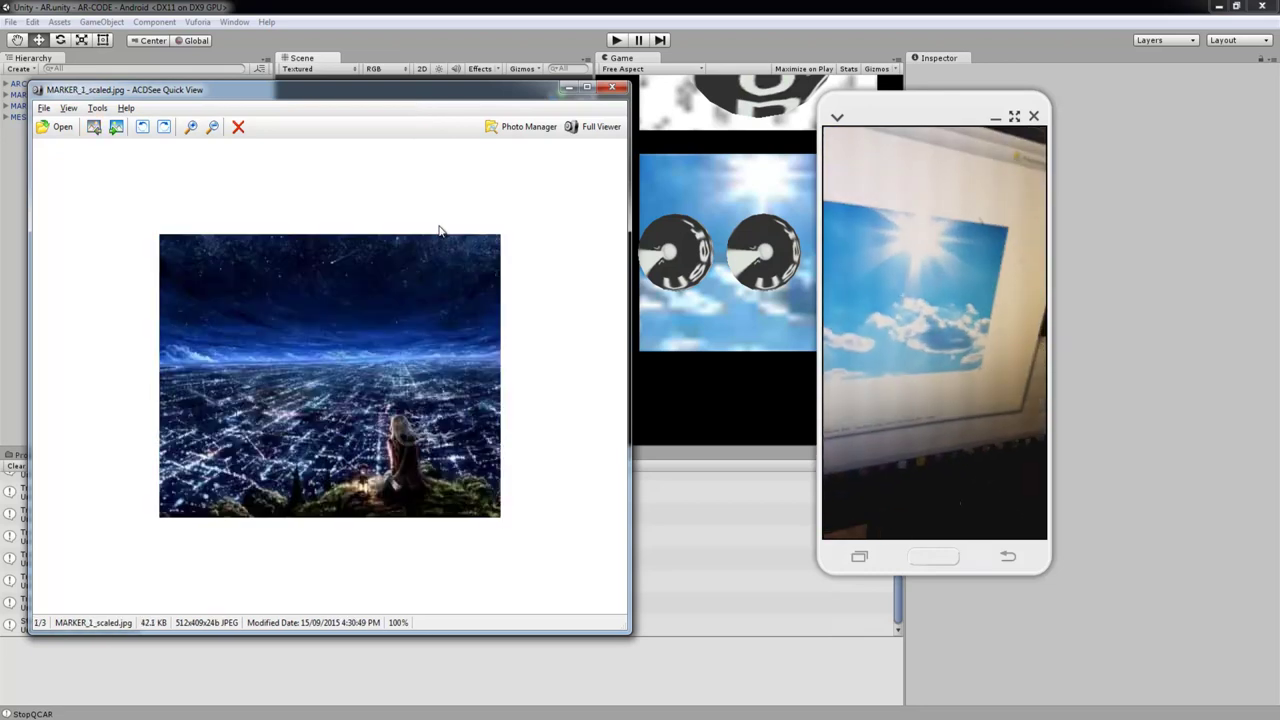